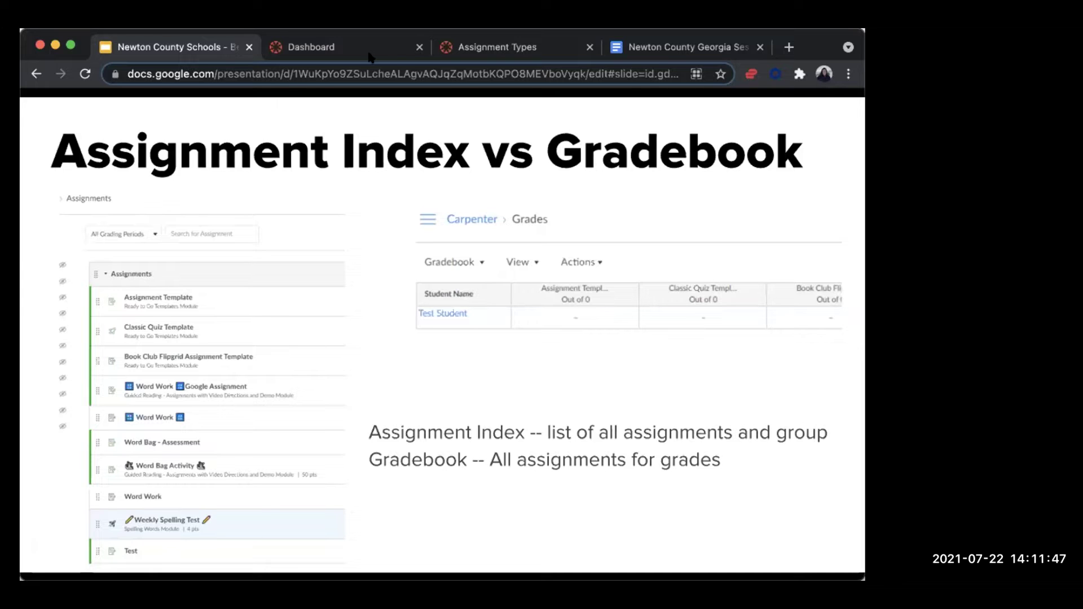
Switch from the slides to the Assignment Demo course and open its Assignments page.
click(489, 49)
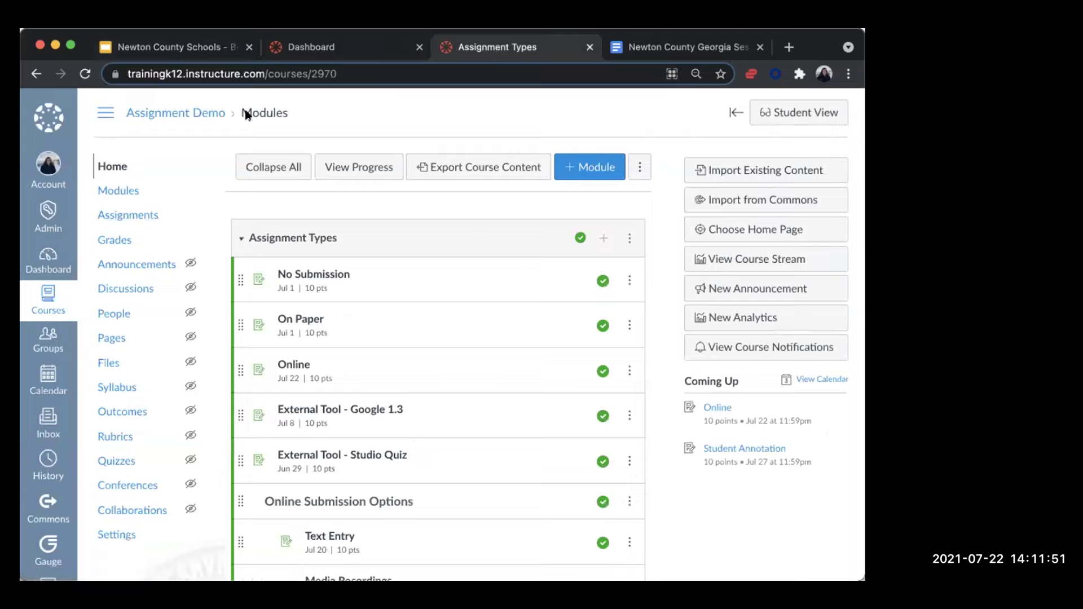
key(ctrl+shift+Tab)
click(186, 51)
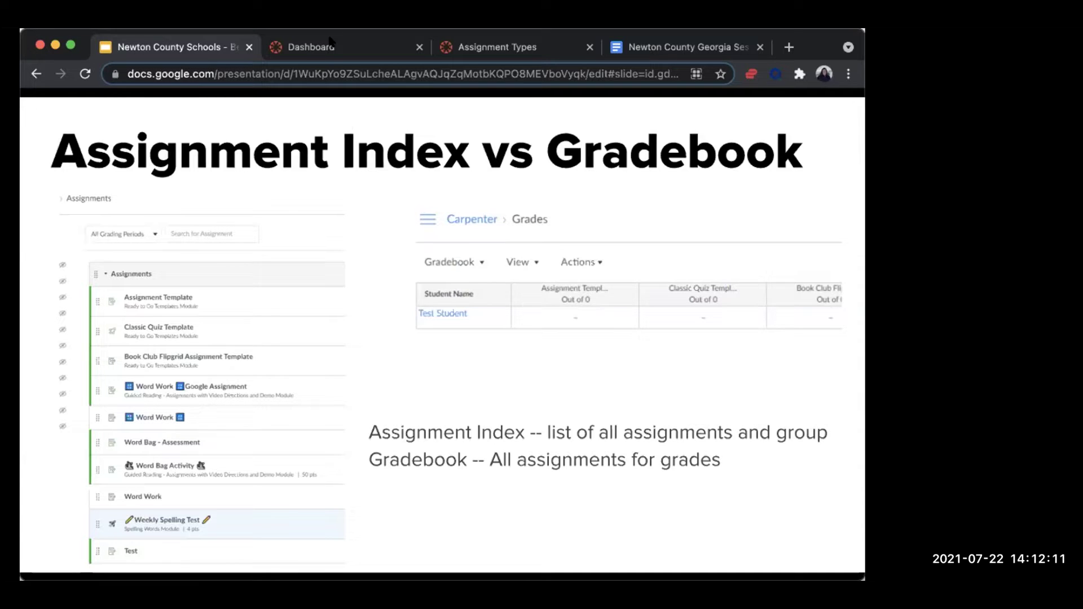
key(super+2)
key(super+3)
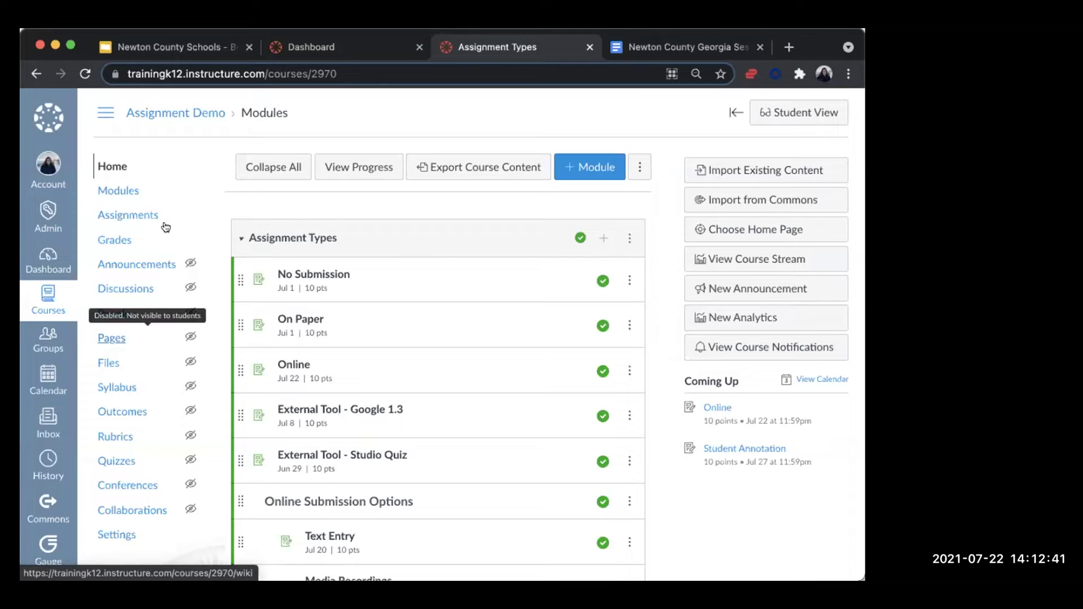
click(137, 215)
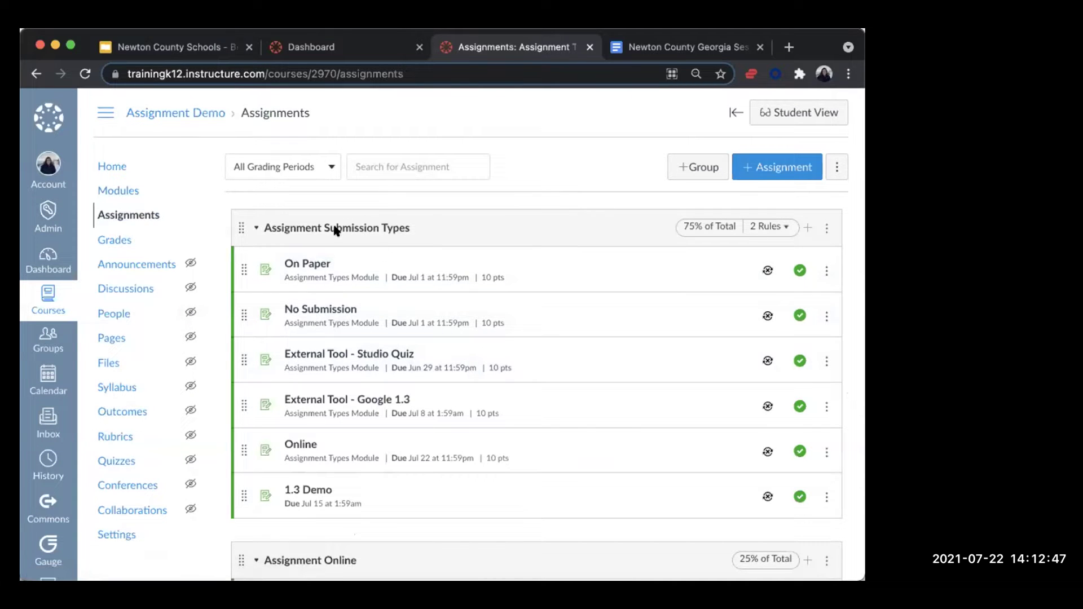
Examine the assignments listed in the Assignment Submission Types and Assignment Online groups.
scroll(418, 288, down, 5)
scroll(417, 292, up, 5)
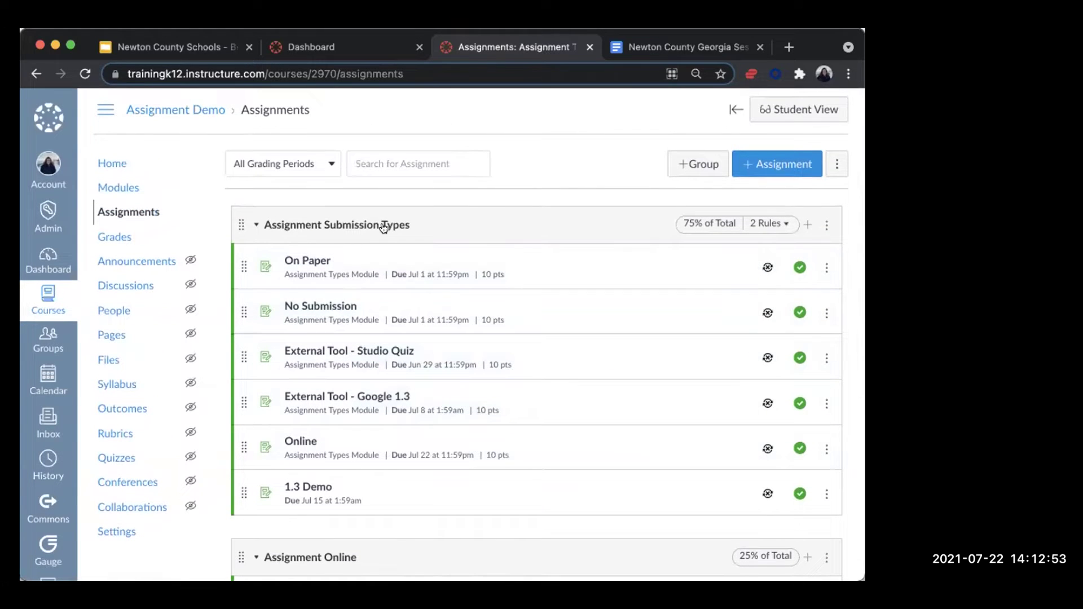
scroll(375, 241, down, 5)
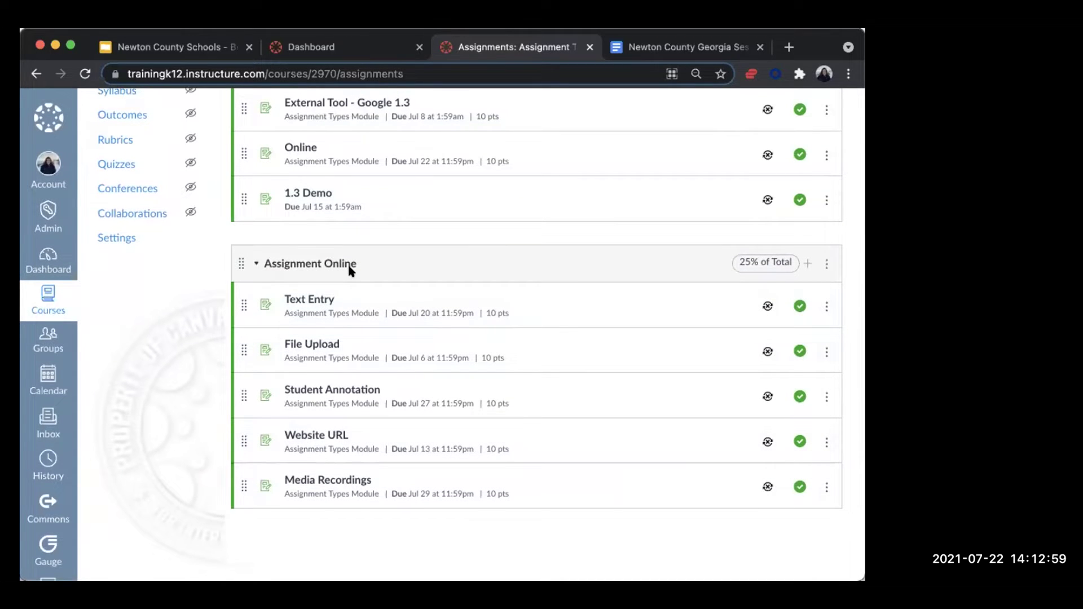
scroll(350, 269, up, 5)
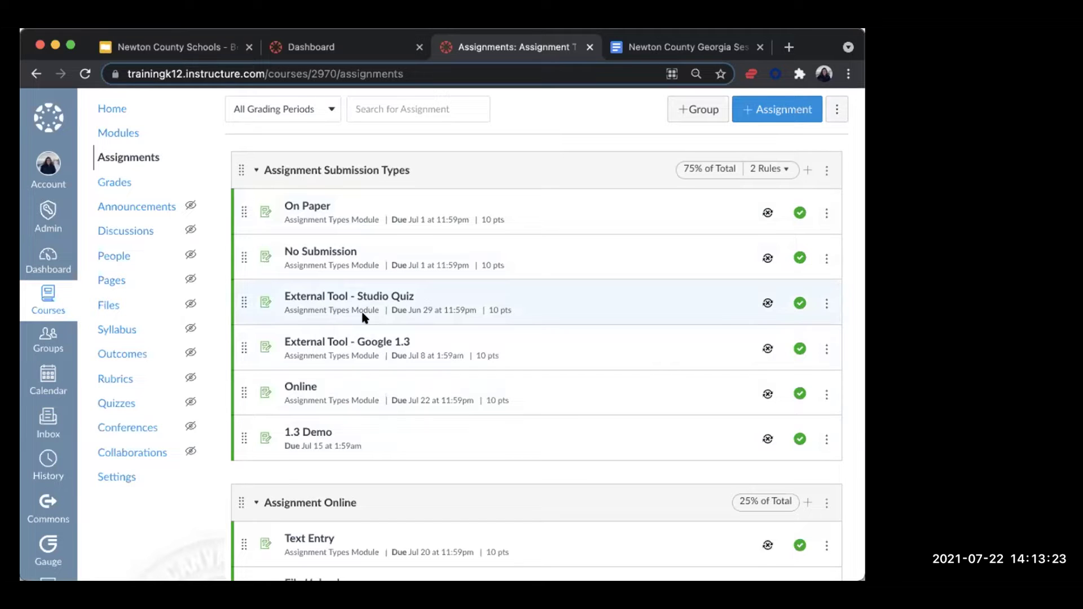
scroll(362, 316, down, 1)
scroll(362, 314, up, 3)
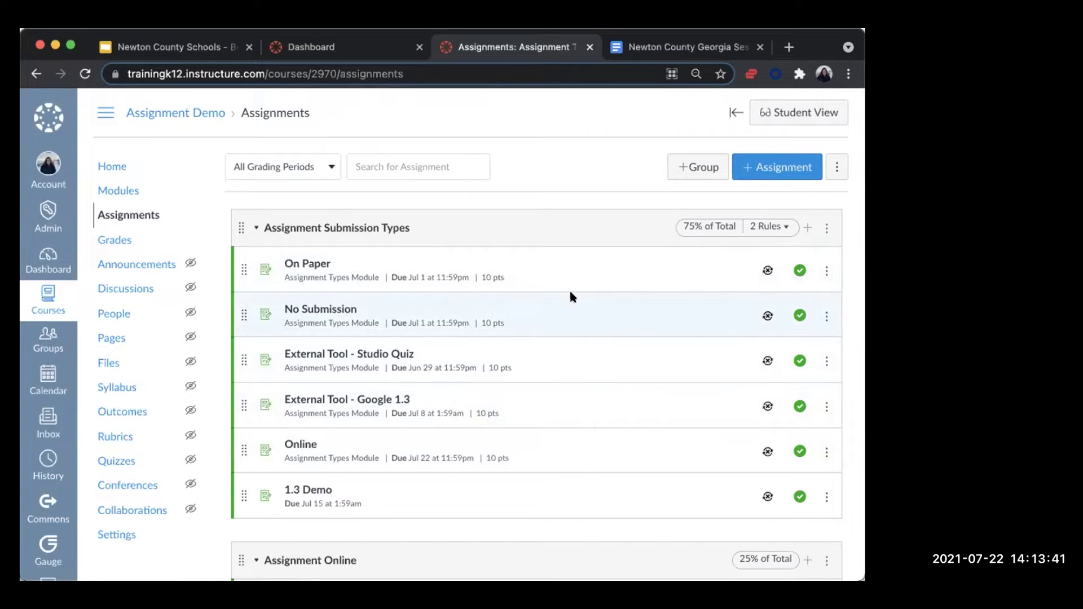
scroll(571, 293, down, 5)
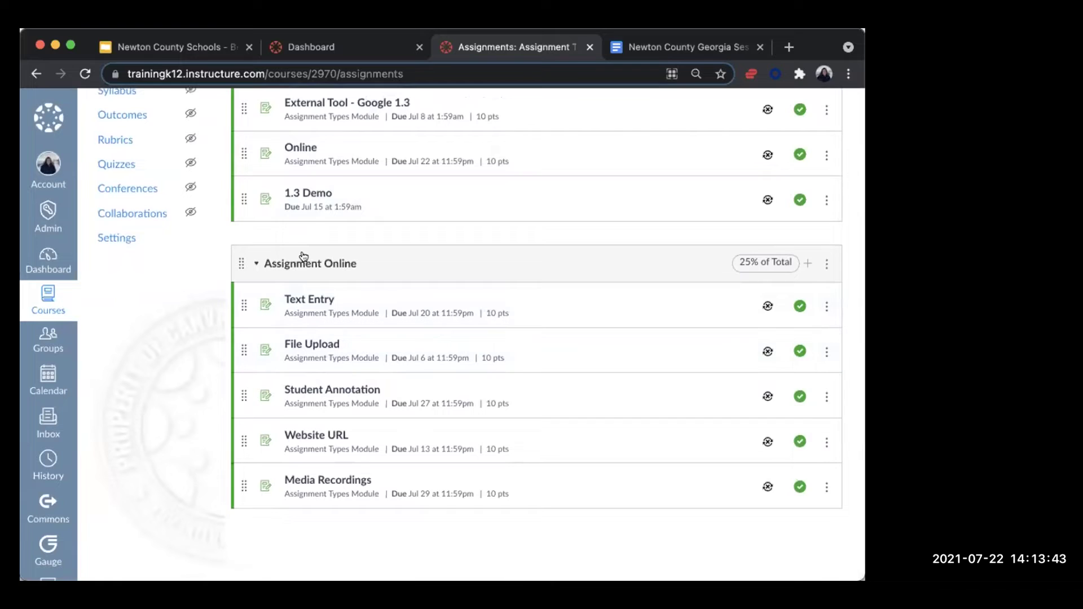
scroll(285, 271, up, 5)
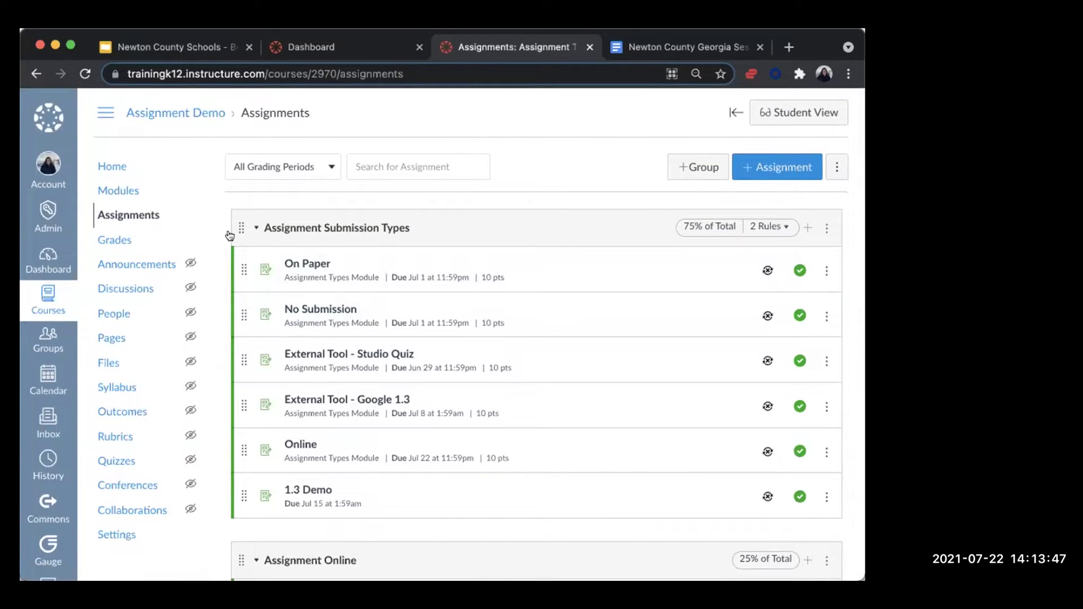
Open the course's Grades in a new browser tab and examine the assignment columns through to the group and total columns.
right_click(126, 240)
key(Return)
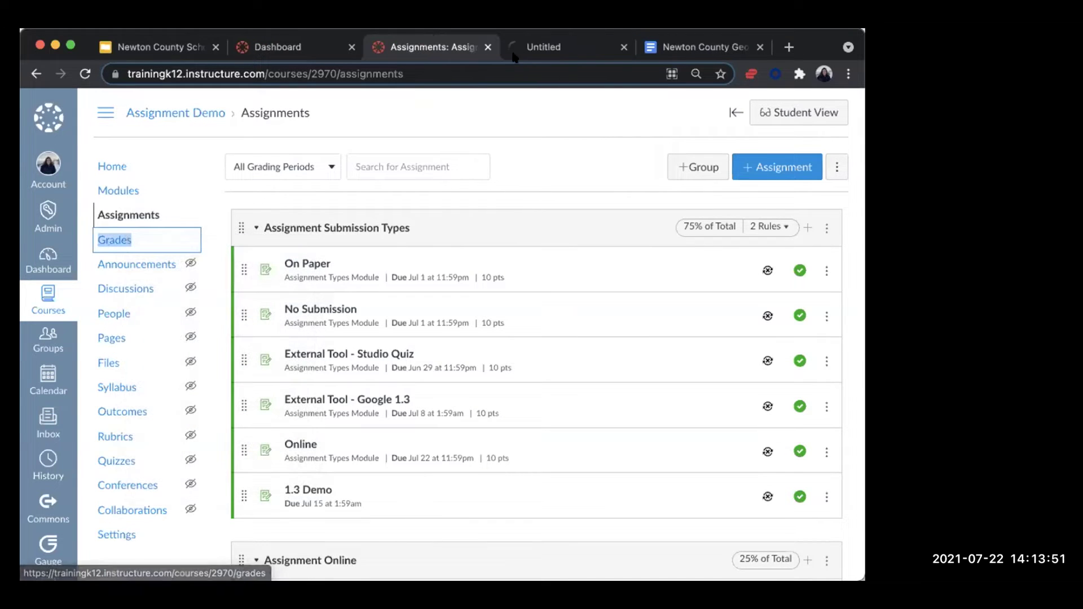
key(ctrl+Tab)
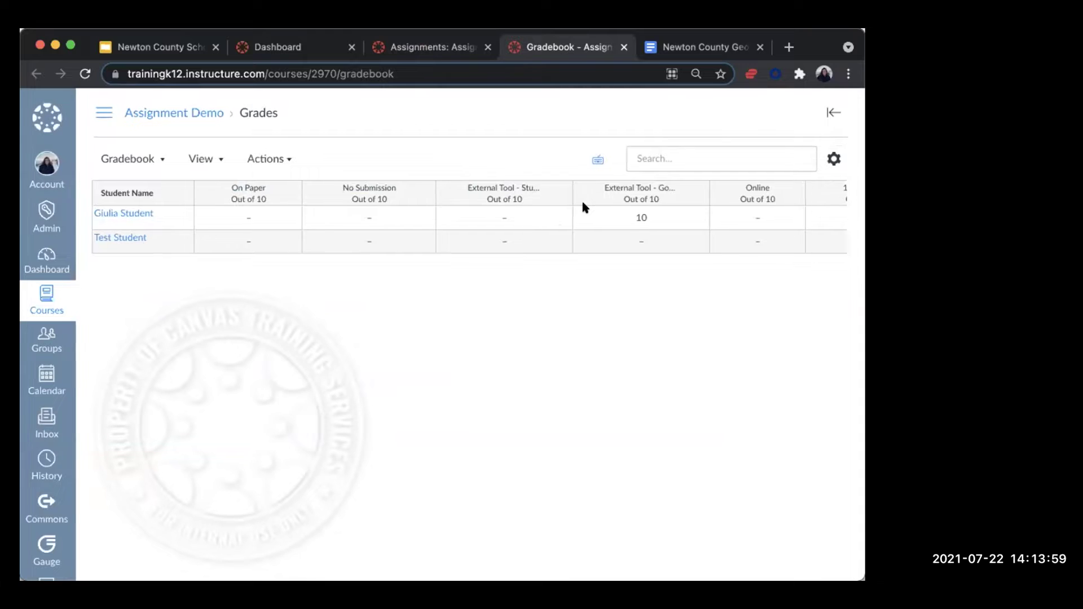
scroll(609, 209, right, 10)
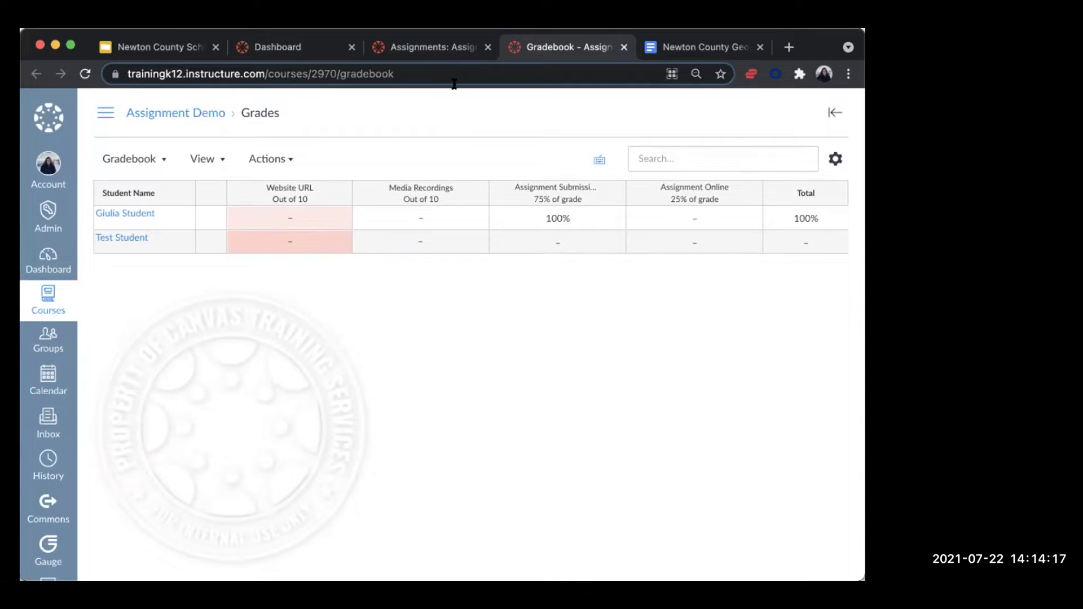
Return to the assignments list and inspect the grading rules of the Assignment Submission Types group up close.
click(431, 47)
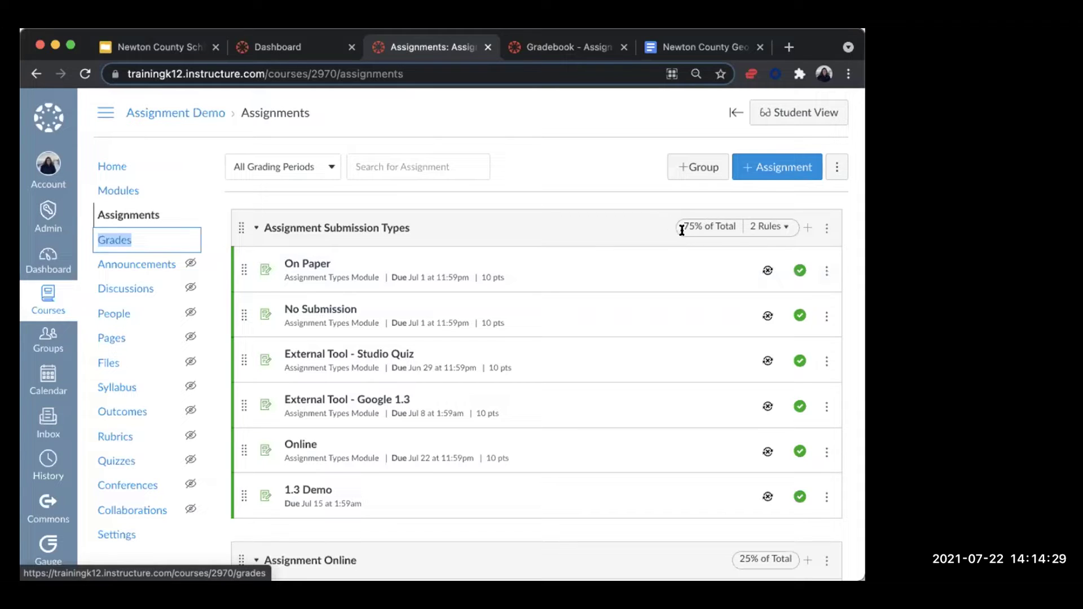
mouse_move(776, 229)
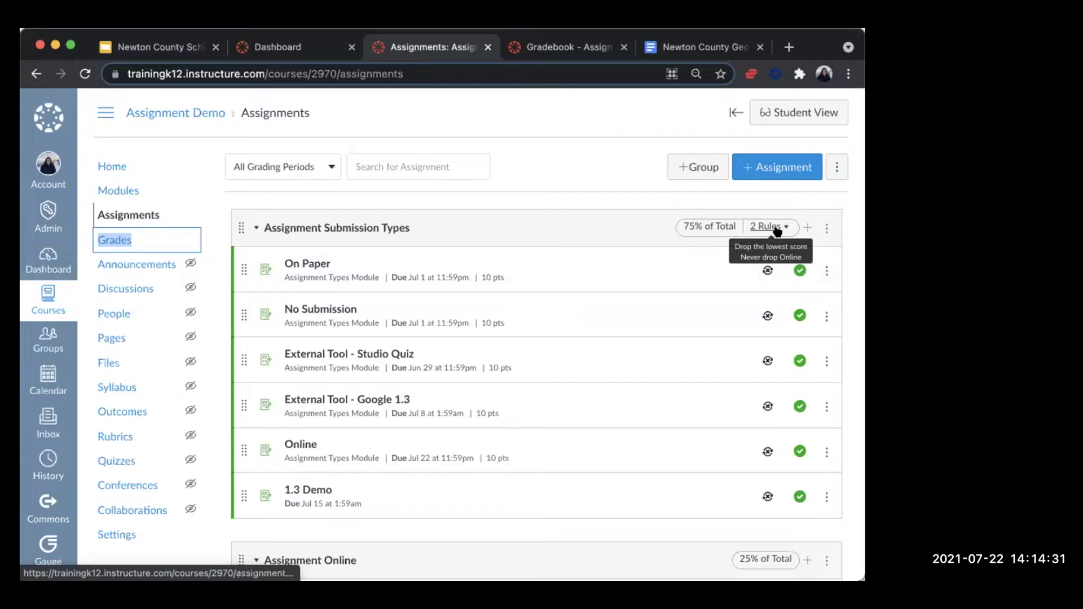
key(super+equal)
key(super+equal)
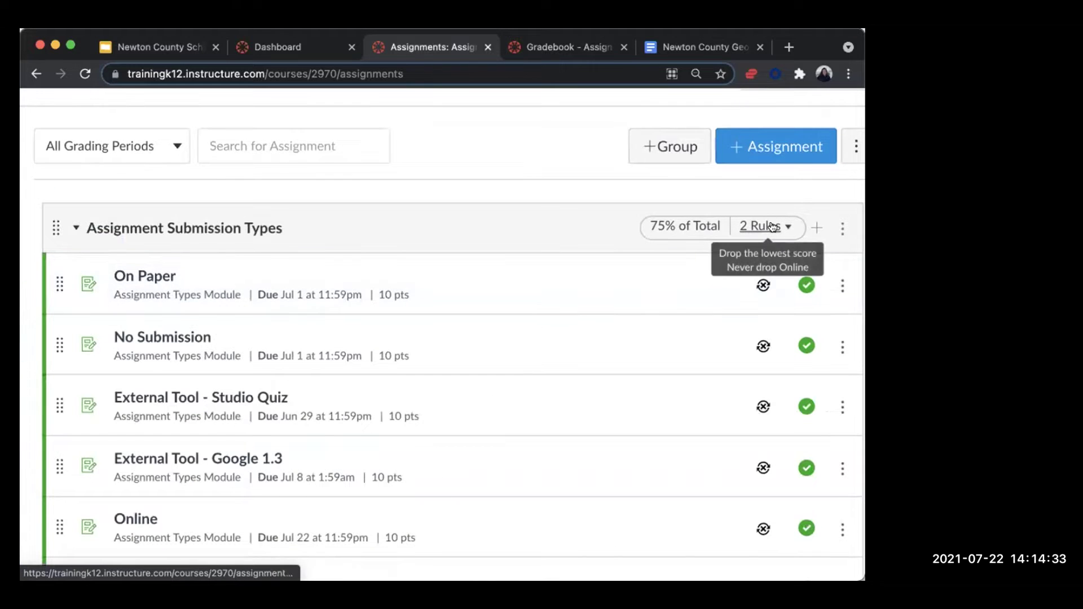
key(super+equal)
key(super+equal)
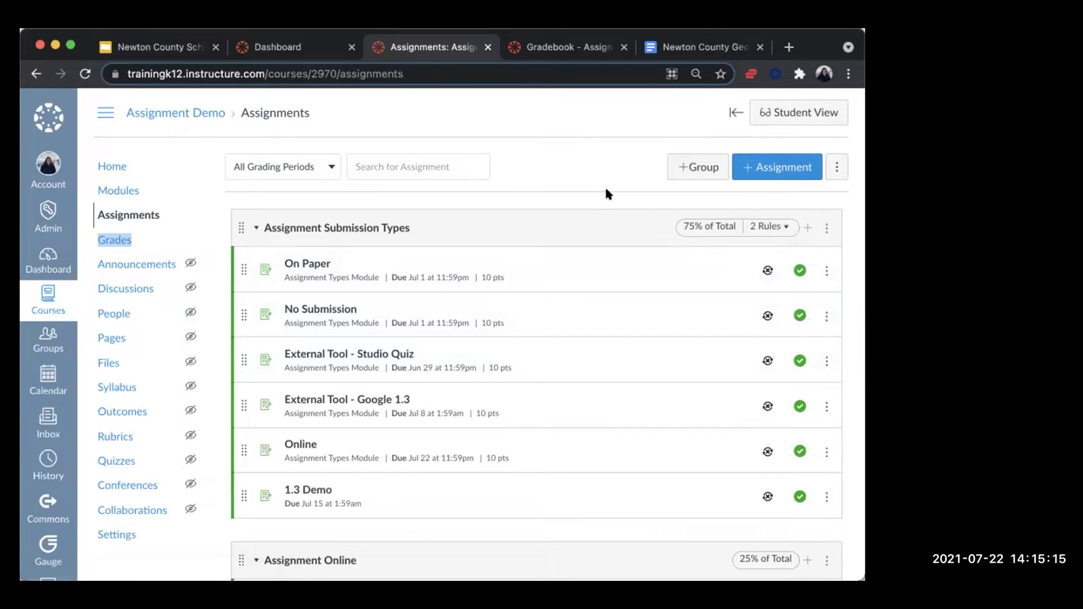
Collapse the Assignment Submission Types and Assignment Online groups and close the gradebook tab.
click(383, 227)
click(329, 285)
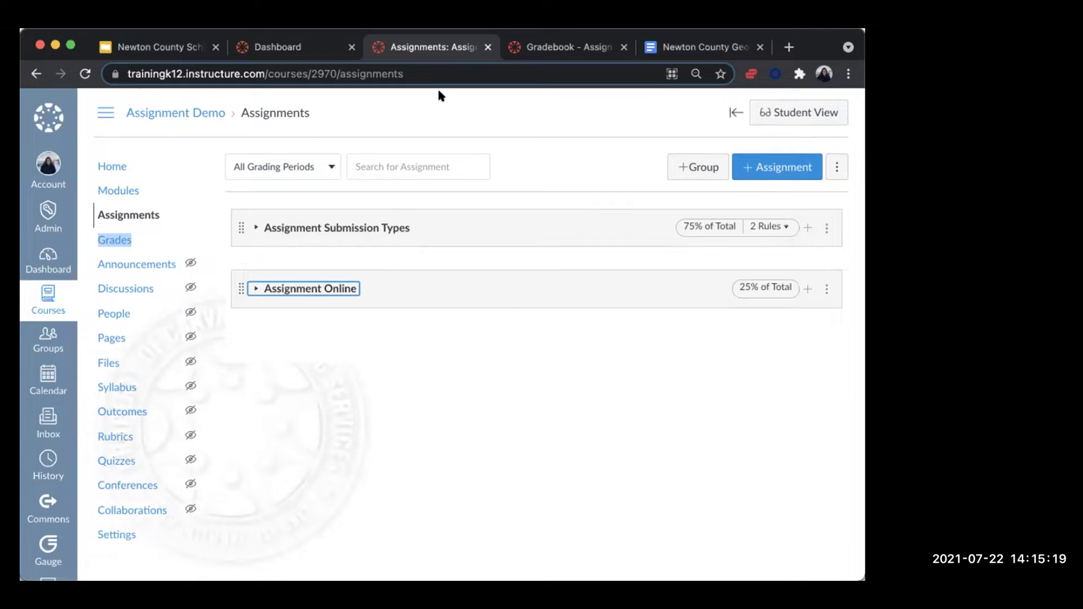
click(550, 48)
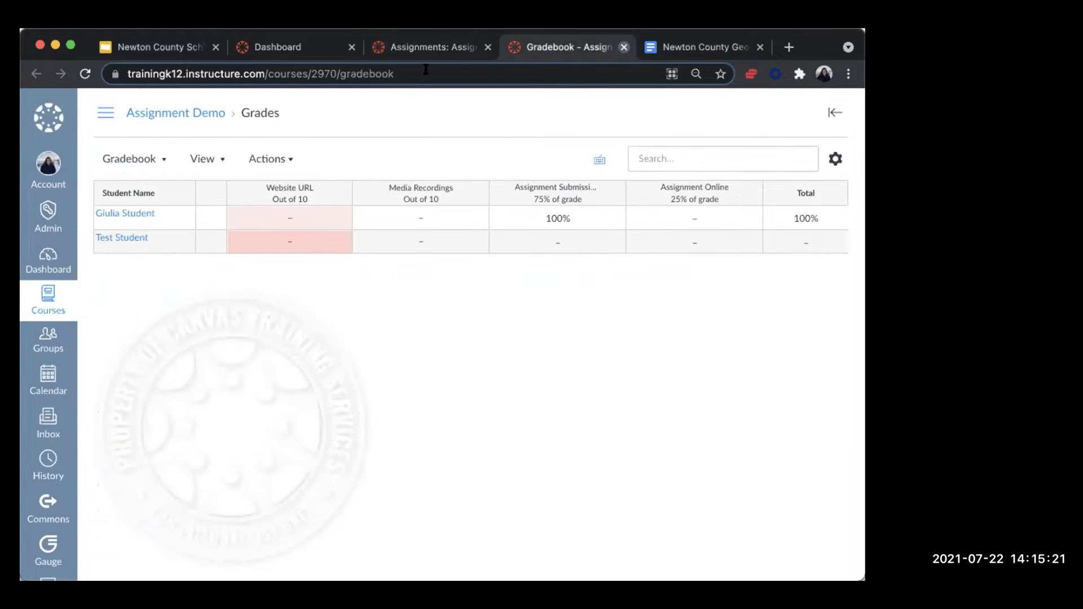
click(624, 47)
click(352, 397)
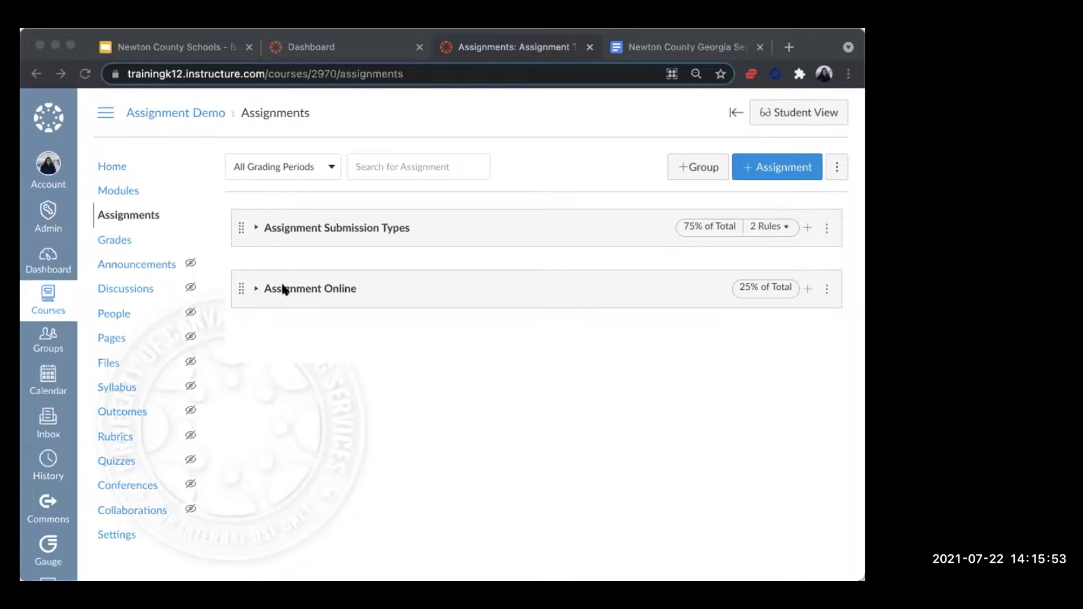
Add an assignment group named "Example Group 1" with its percentage of the total grade left blank.
click(686, 168)
click(491, 305)
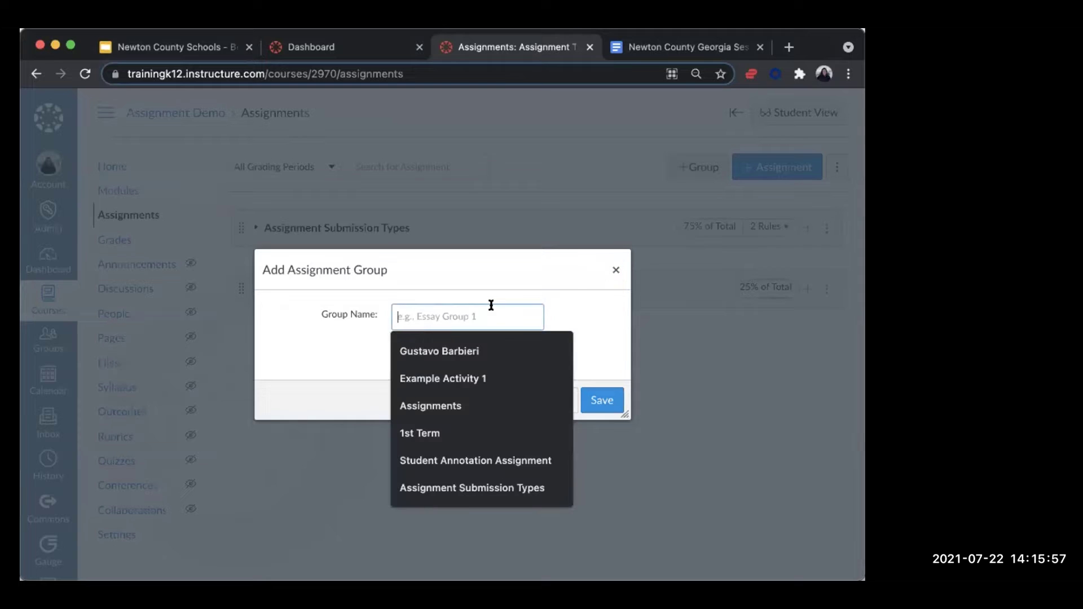
text(Exam)
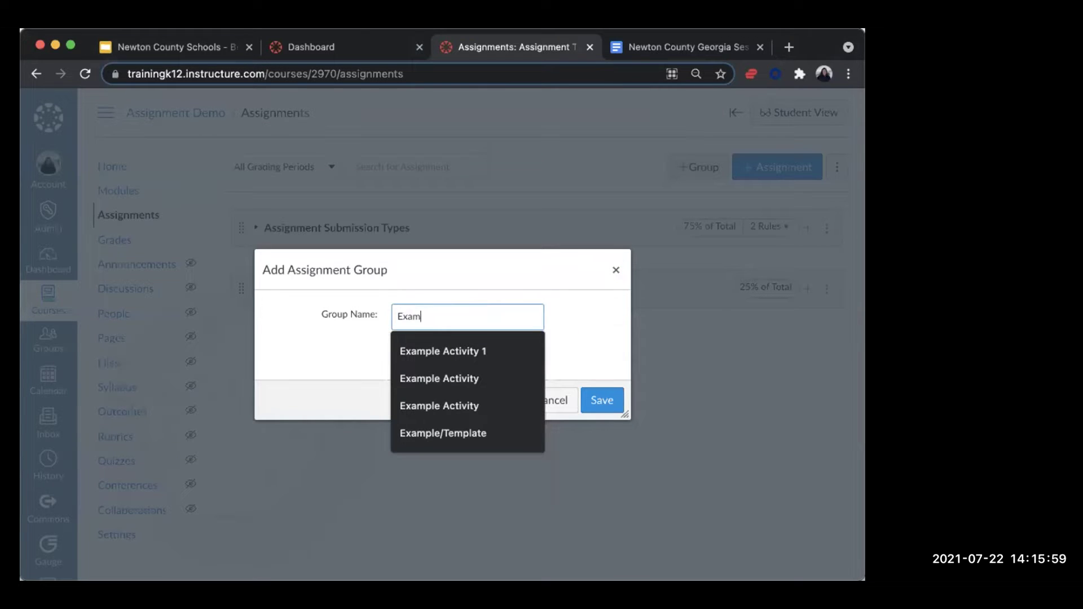
text(ple Grou)
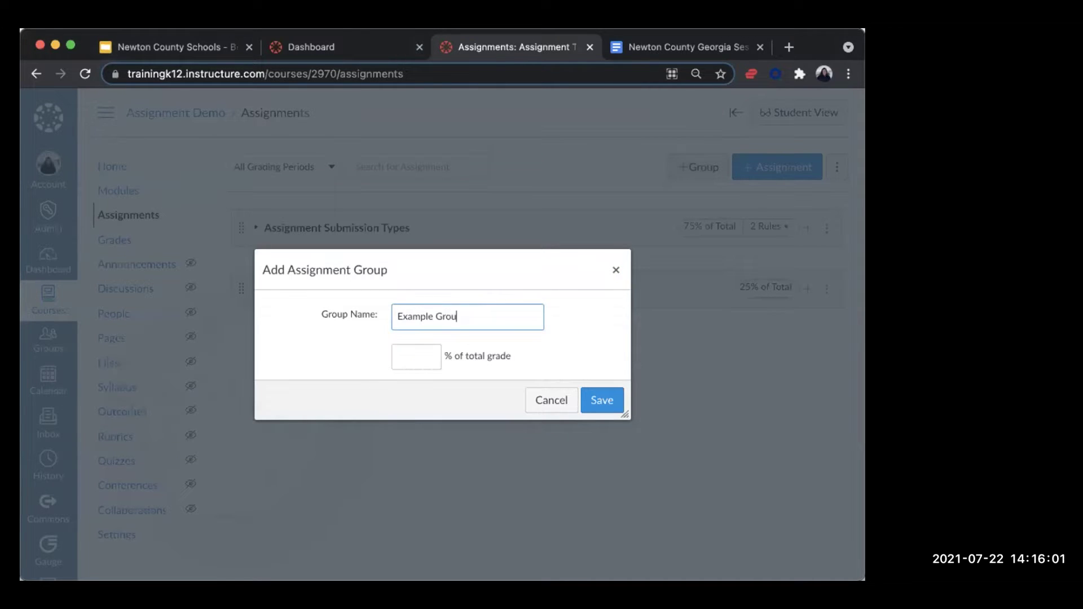
text(p 1)
click(412, 351)
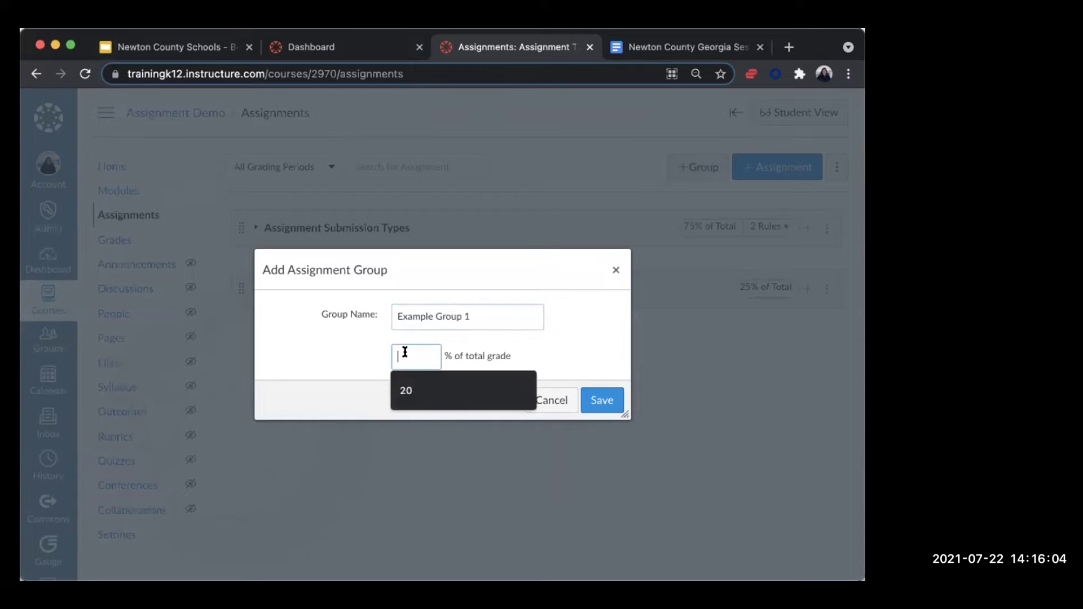
click(602, 400)
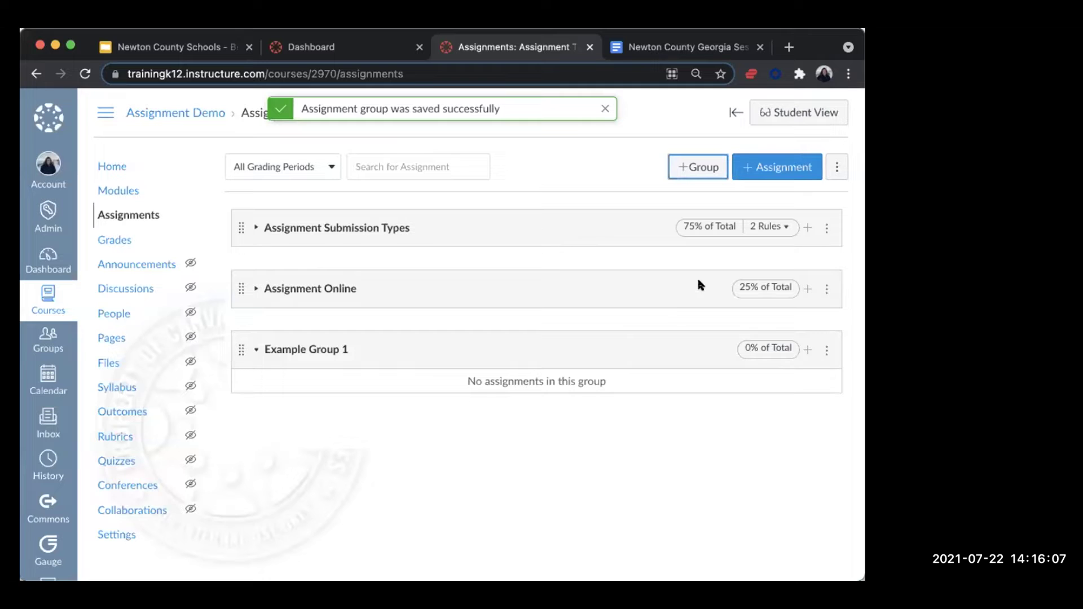
Add an assignment group named "Example Group 2" with its percentage of the total grade left blank.
click(700, 166)
click(467, 318)
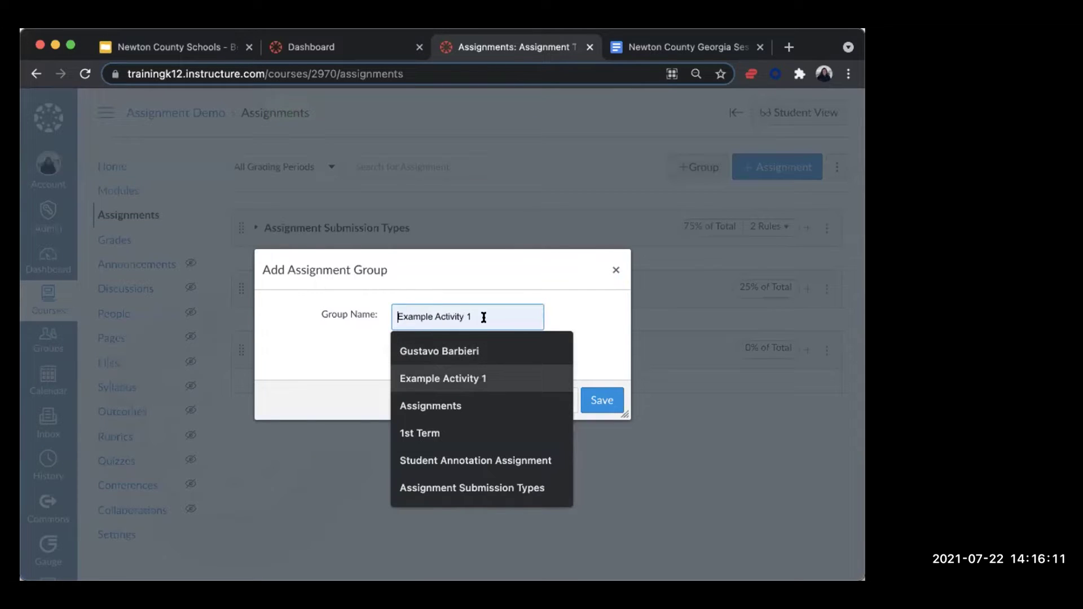
text(Example Group 1)
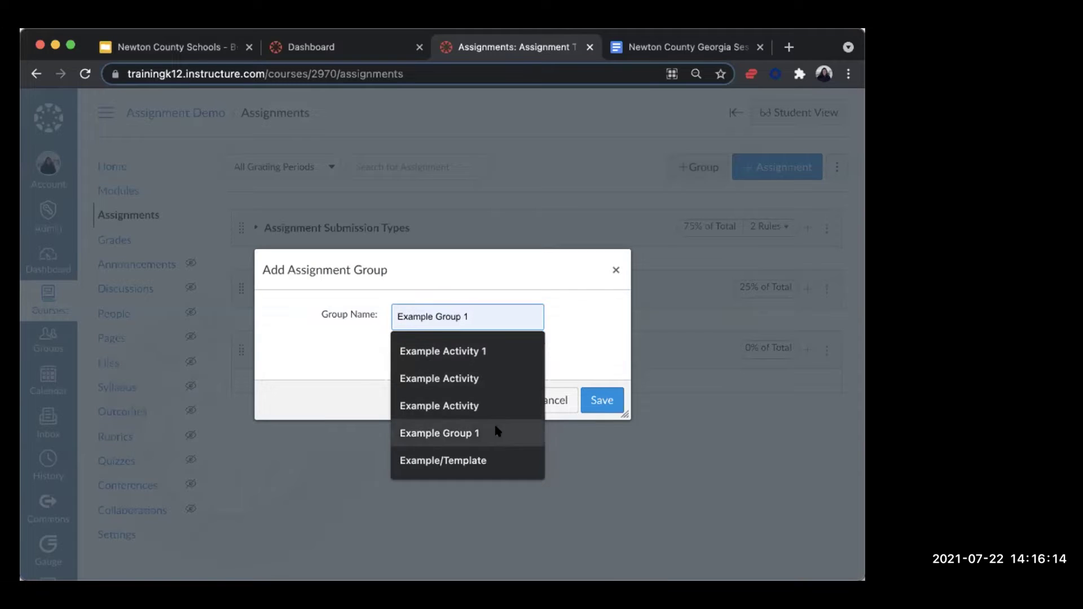
click(493, 422)
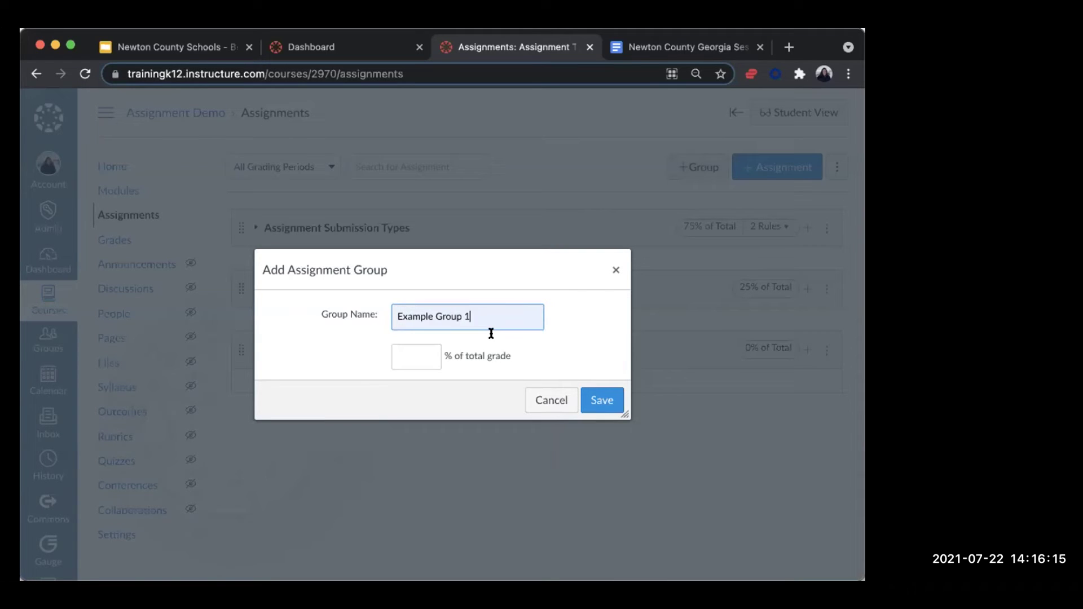
key(BackSpace)
text(2)
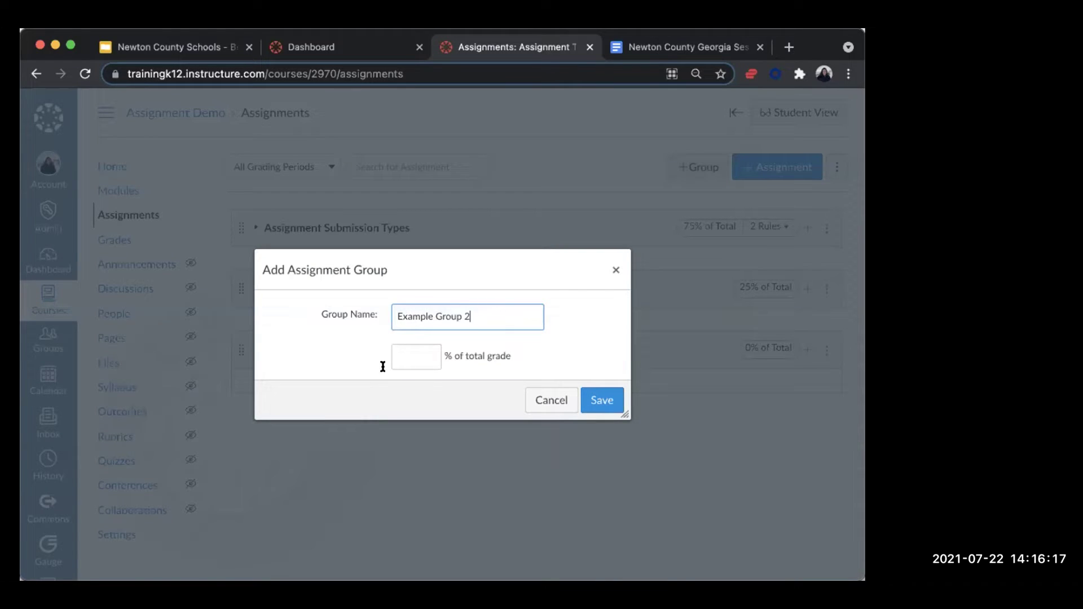
click(605, 403)
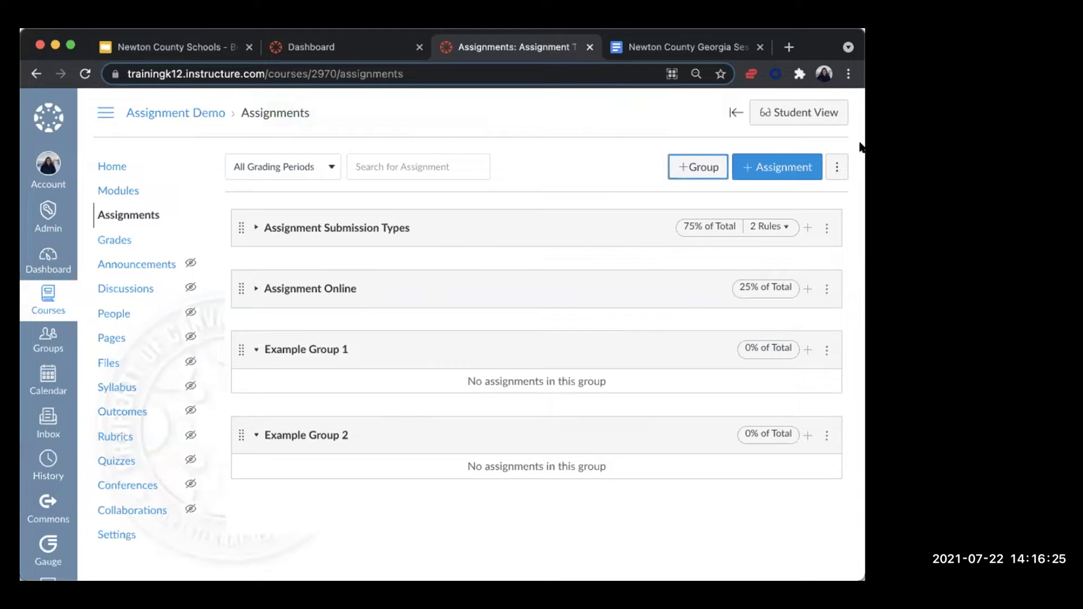
click(763, 184)
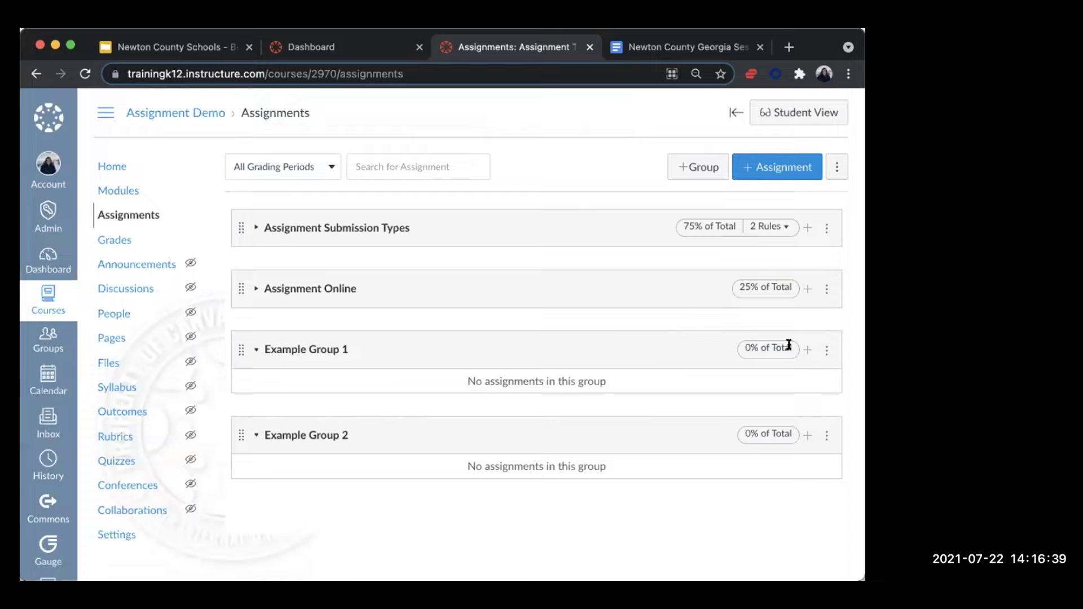
Open the assignment group weights and switch weighting the final grade by assignment groups off and back on.
click(835, 177)
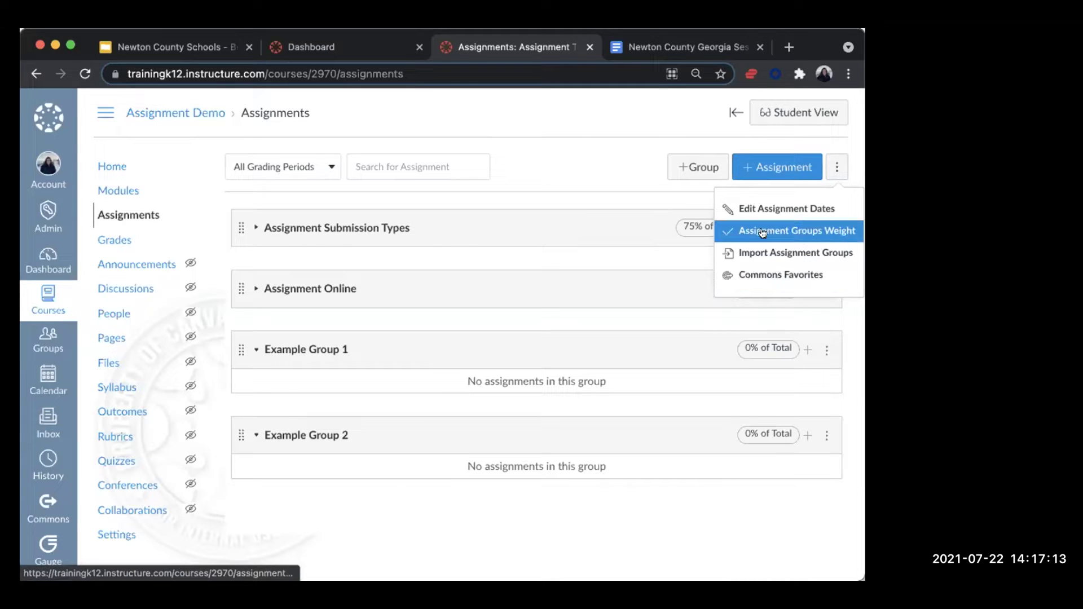
click(789, 232)
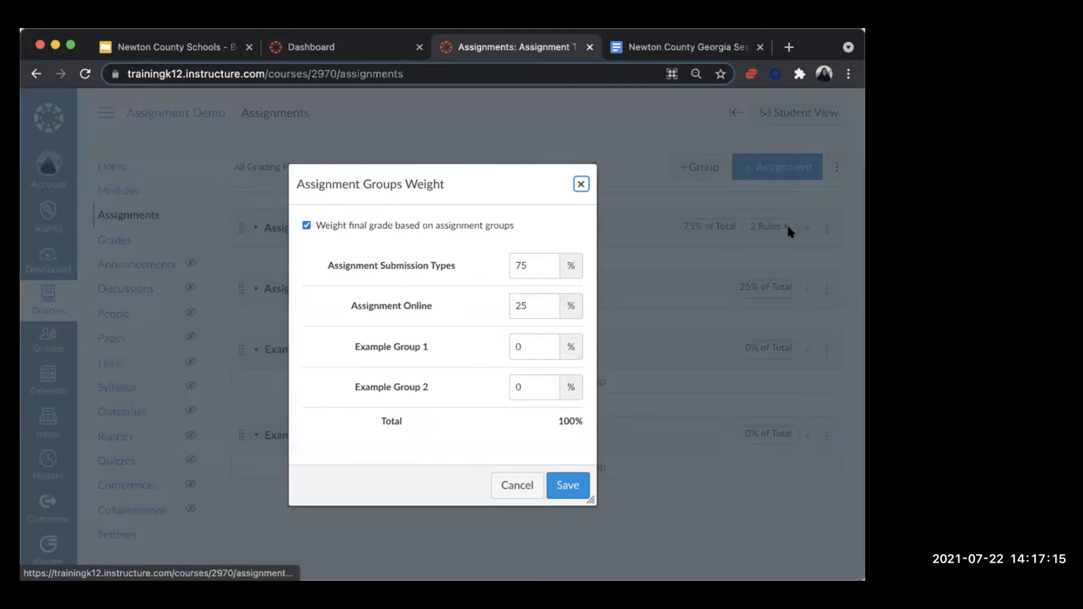
click(419, 225)
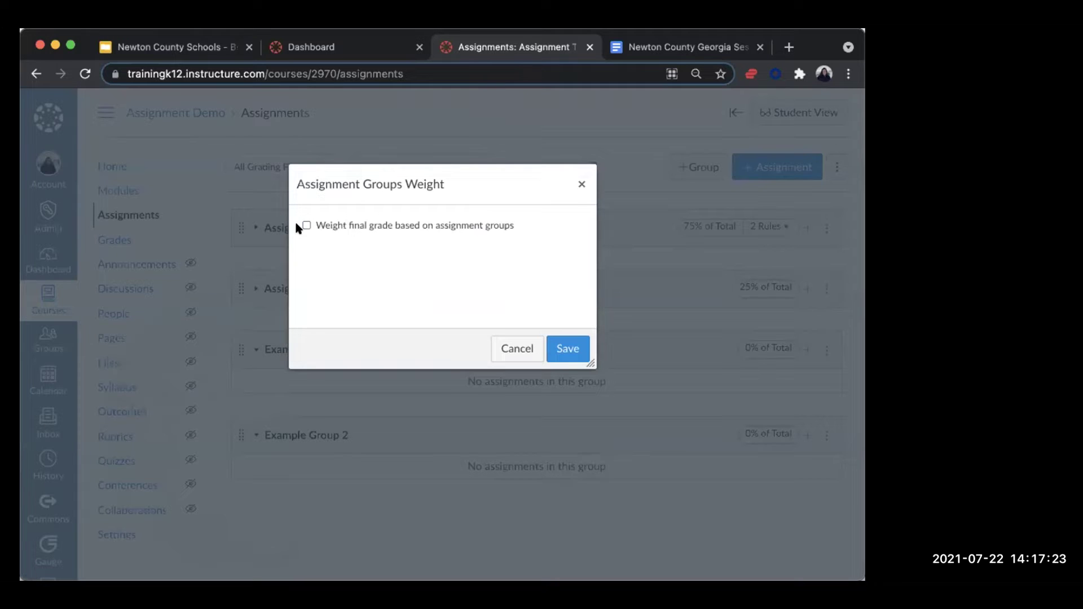
scroll(295, 219, up, 5)
scroll(576, 242, right, 2)
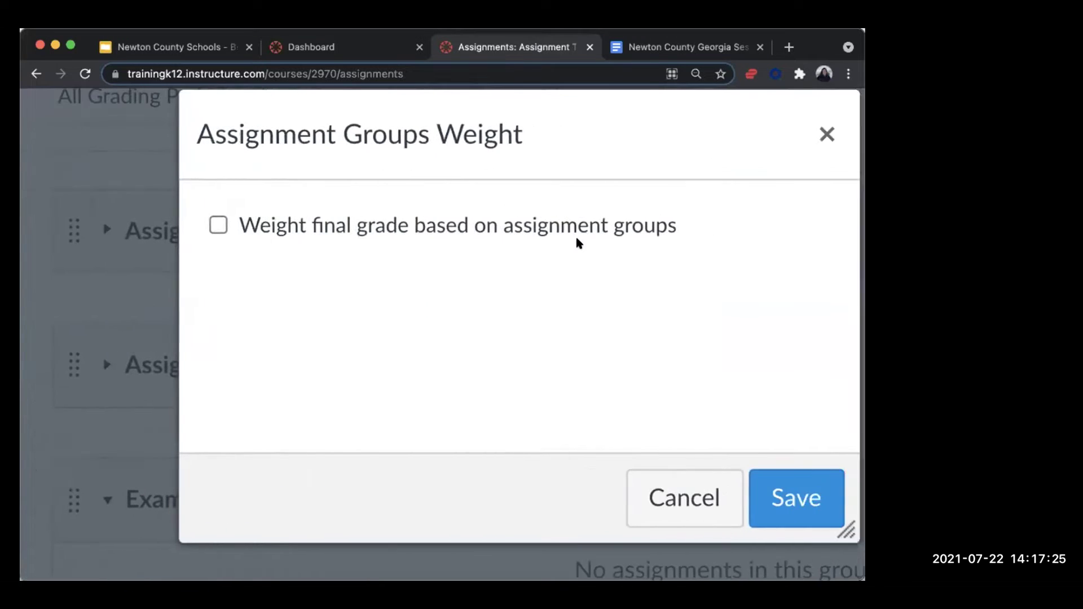
click(172, 224)
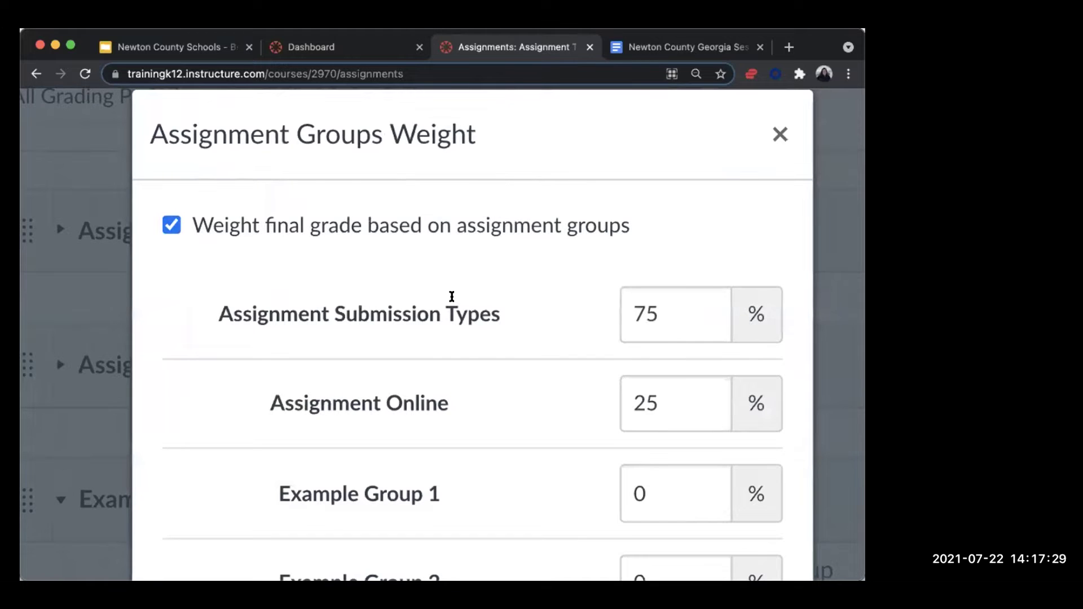
scroll(452, 296, down, 1)
scroll(444, 362, down, 3)
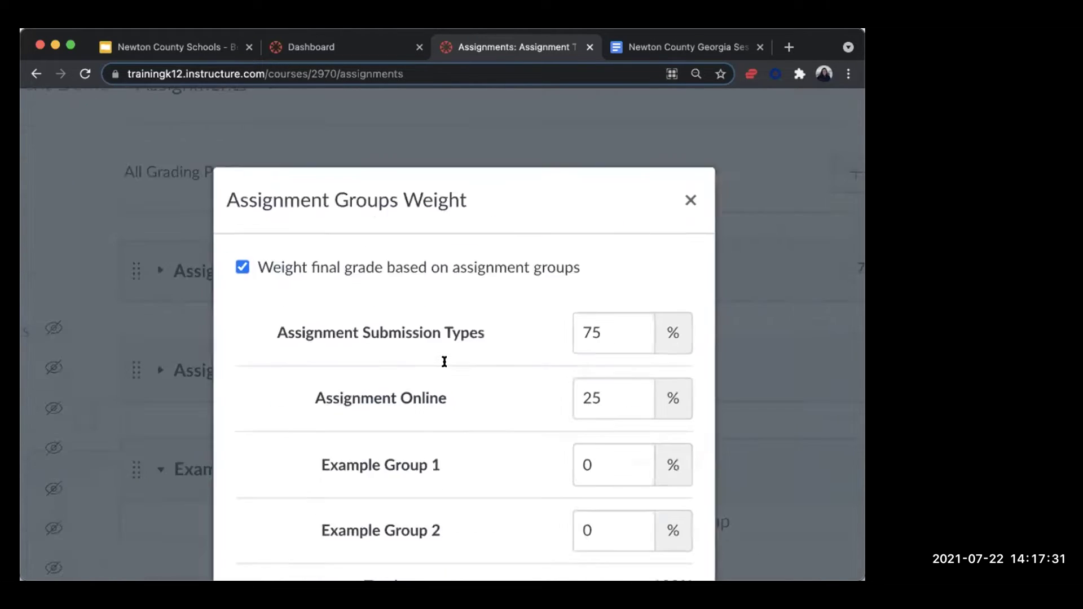
scroll(471, 347, down, 1)
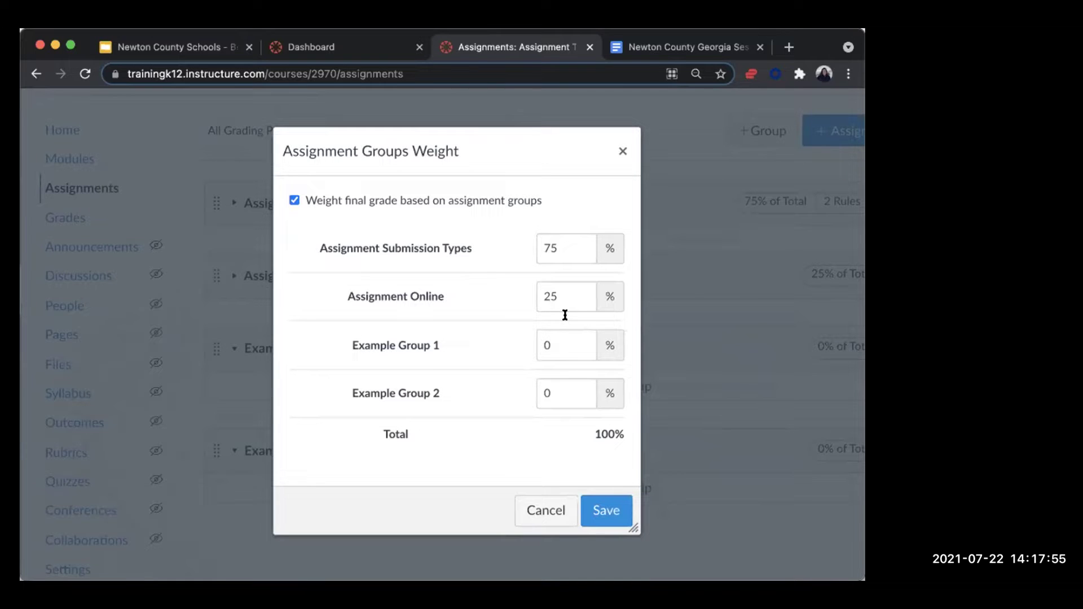
Set the weights of Example Group 1 and Example Group 2 to 30% each and check the total.
click(559, 344)
key(BackSpace)
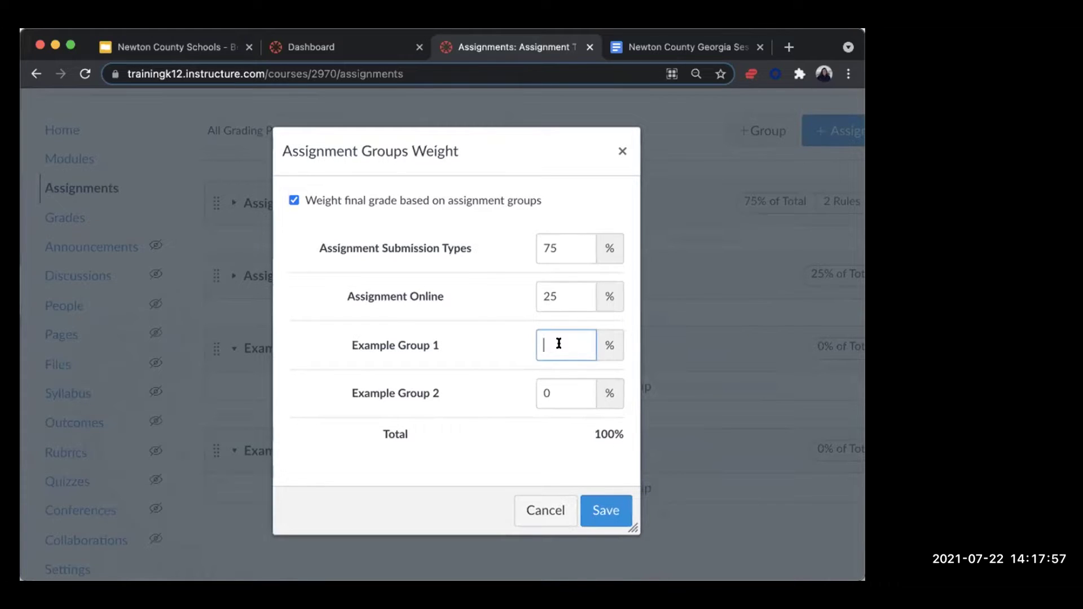
text(30)
click(564, 385)
key(BackSpace)
text(30)
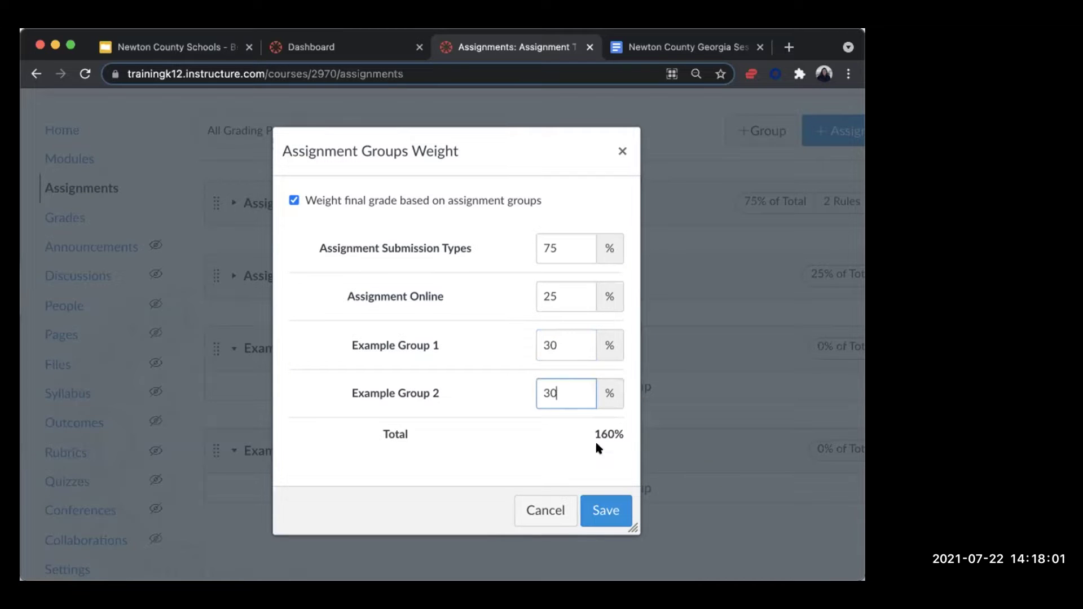
drag(589, 434, 621, 436)
Set the weight of Assignment Submission Types to 10% and of Assignment Online to 30%.
click(564, 294)
key(BackSpace)
key(BackSpace)
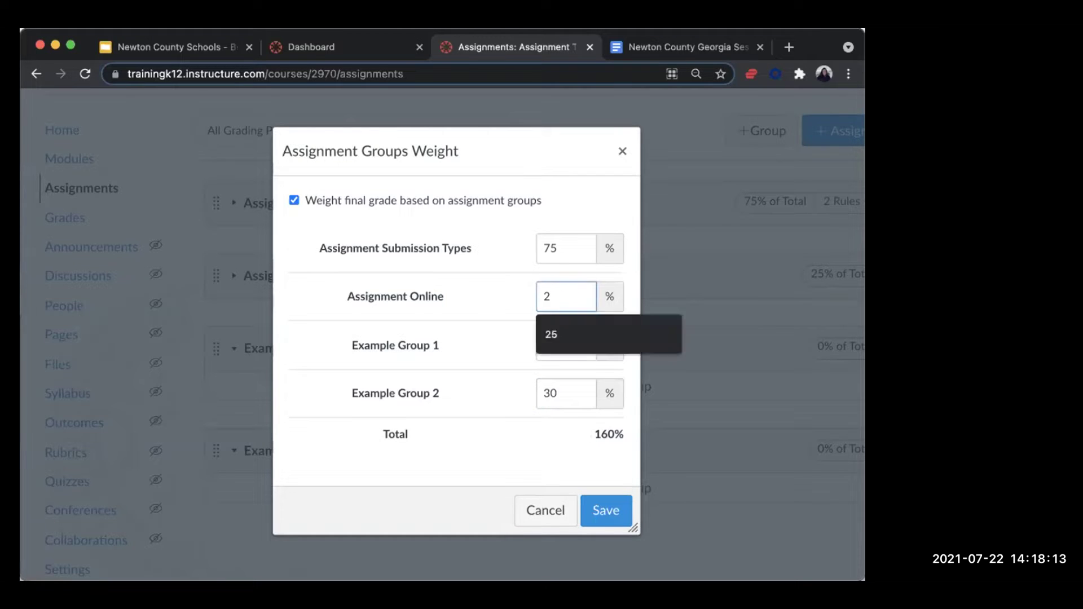
double_click(562, 248)
text(40)
key(BackSpace)
key(BackSpace)
text(10)
click(568, 306)
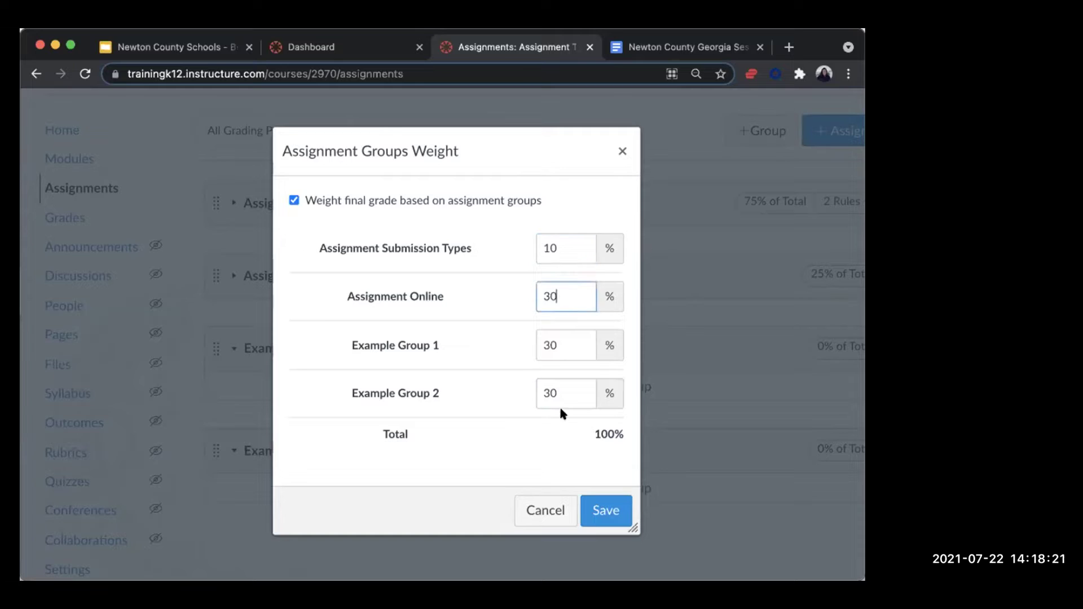
Set the weight of Example Group 2 to 10% and of Assignment Submission Types to 30%.
click(541, 396)
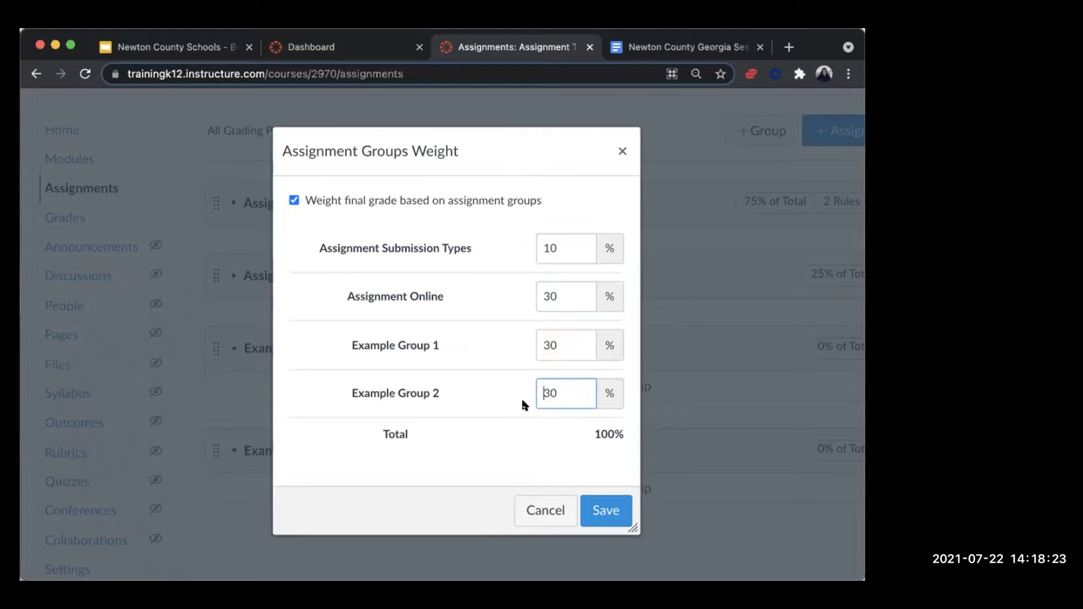
key(BackSpace)
text(1)
click(546, 247)
key(BackSpace)
text(3)
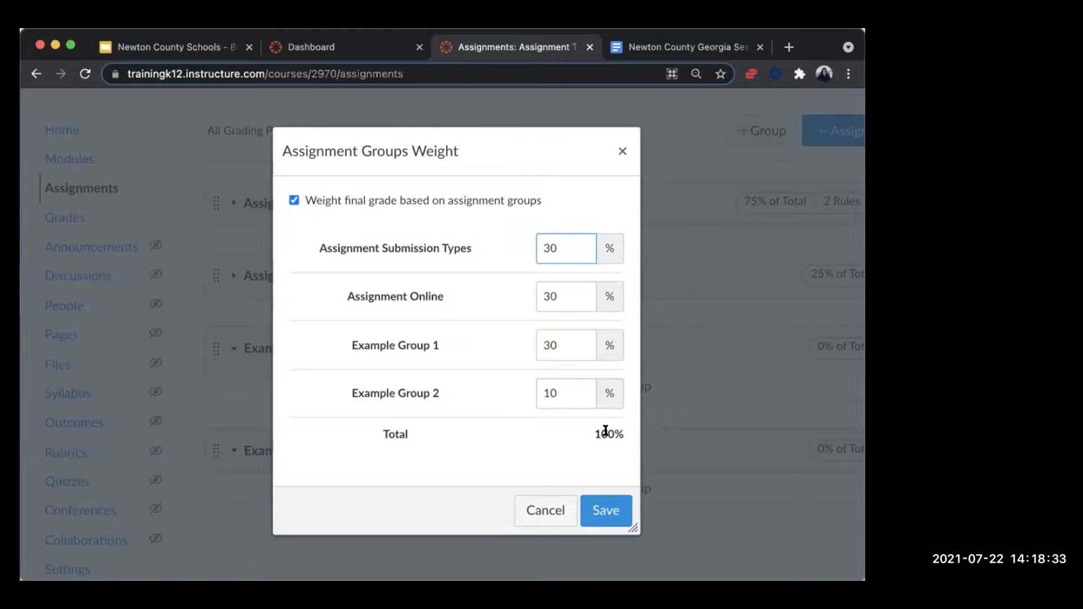
Set the weight of Example Group 2 to 20% and save the assignment group weights.
click(547, 391)
key(BackSpace)
text(2)
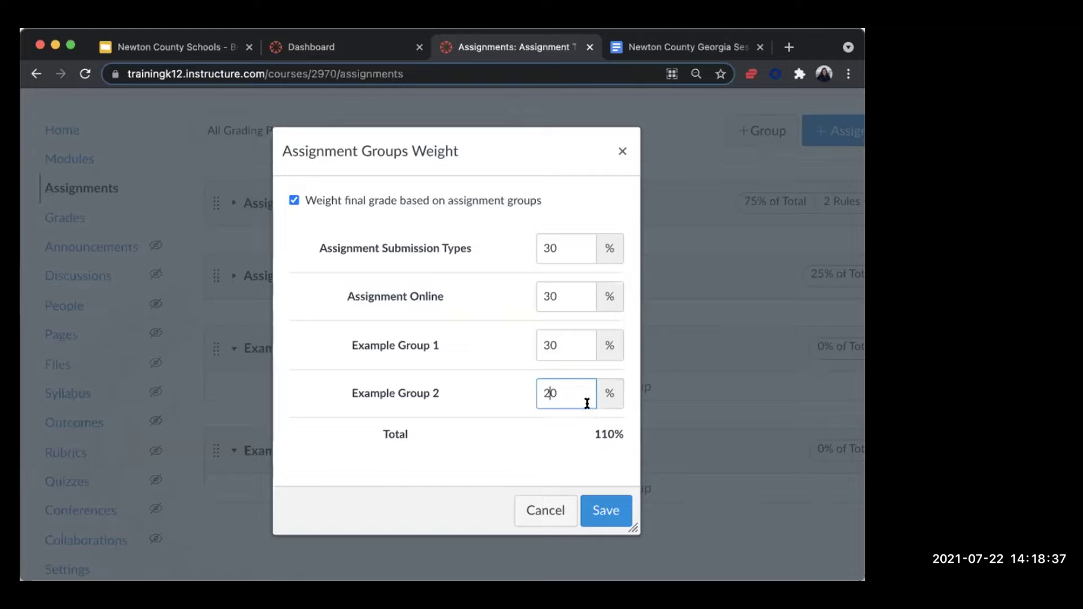
click(619, 510)
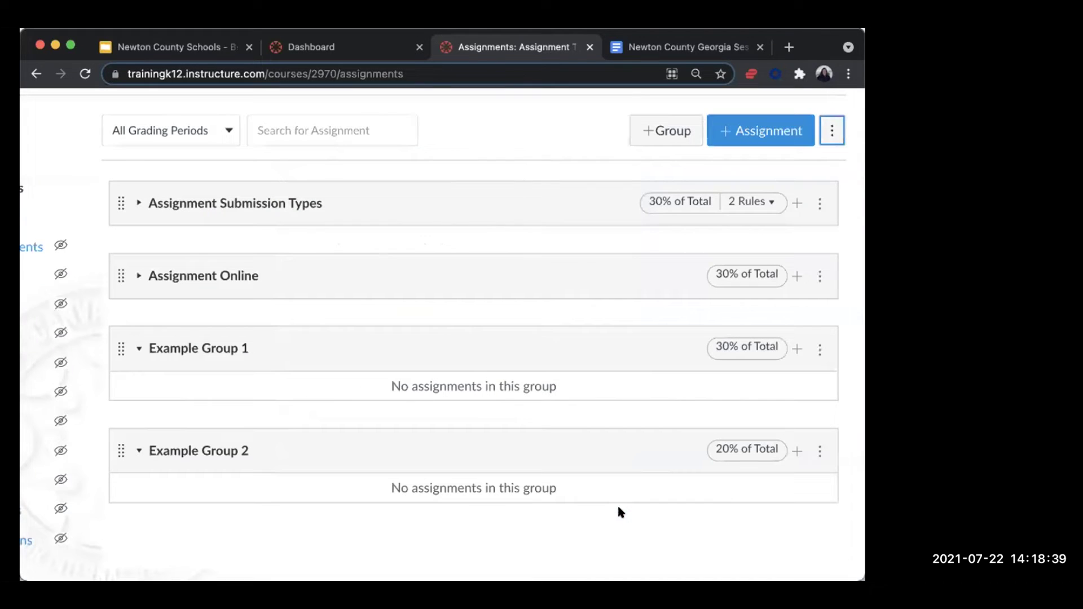
Reopen the assignment group weights, set Example Group 1 to 20% and save.
click(832, 130)
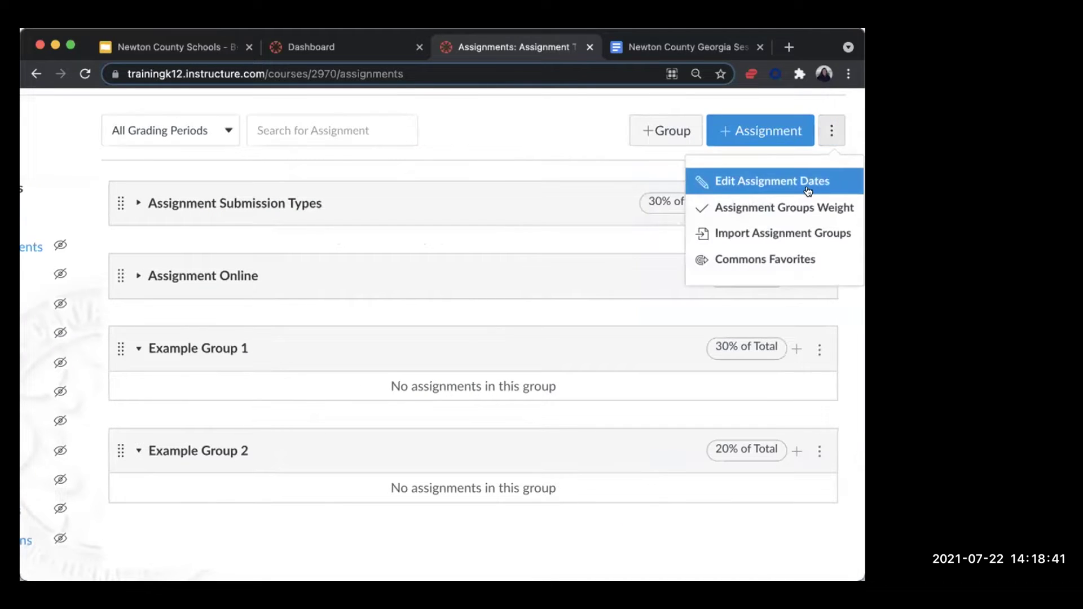
click(799, 200)
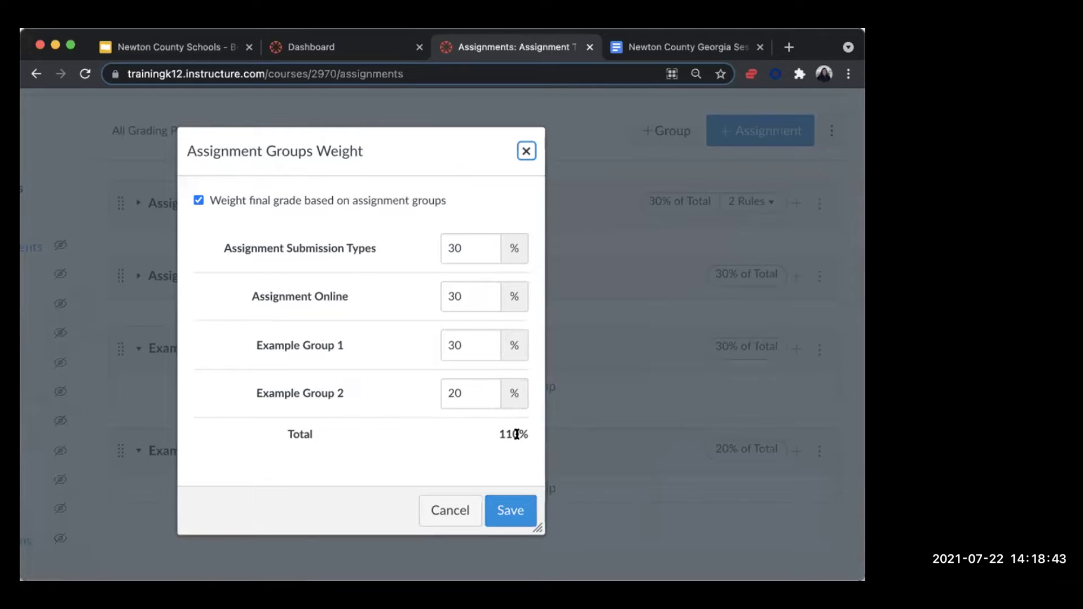
click(451, 339)
key(Delete)
text(2)
click(518, 511)
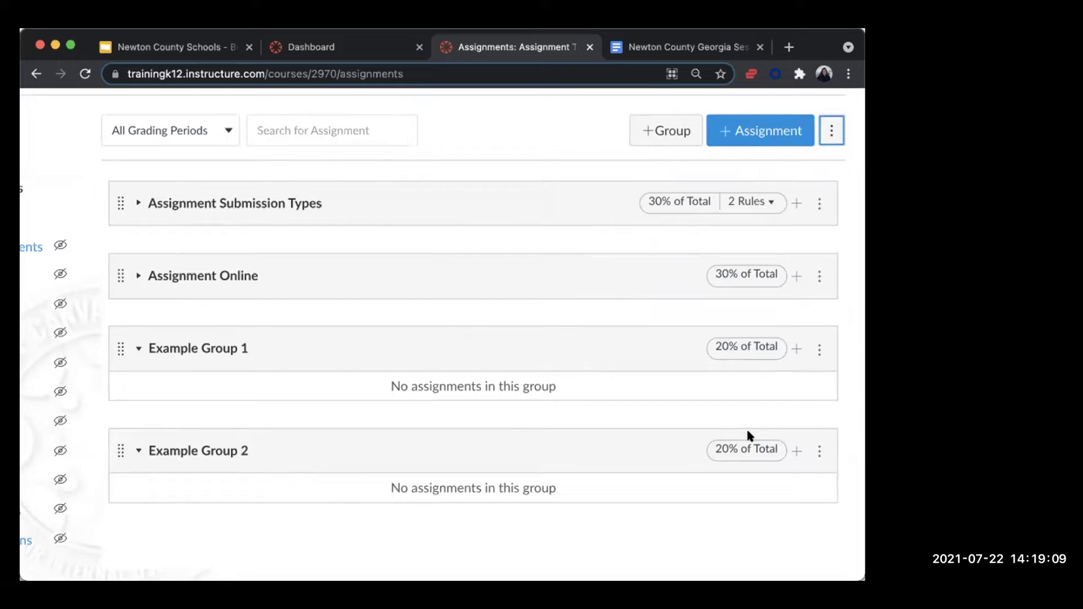
Expand the Assignment Online and Assignment Submission Types groups, and open the page for editing all assignment dates.
click(253, 275)
click(299, 206)
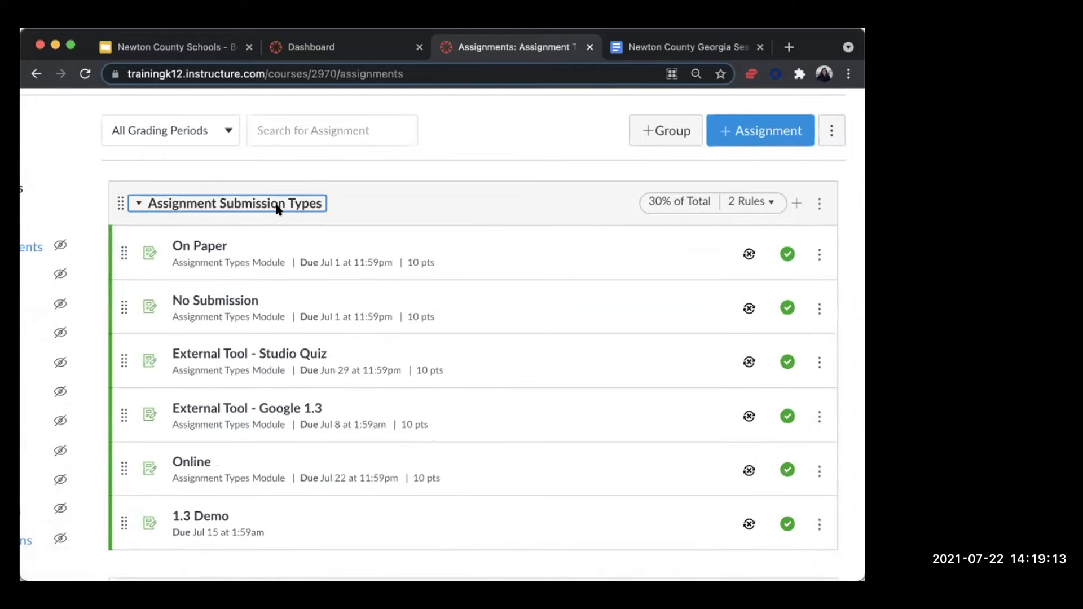
click(832, 134)
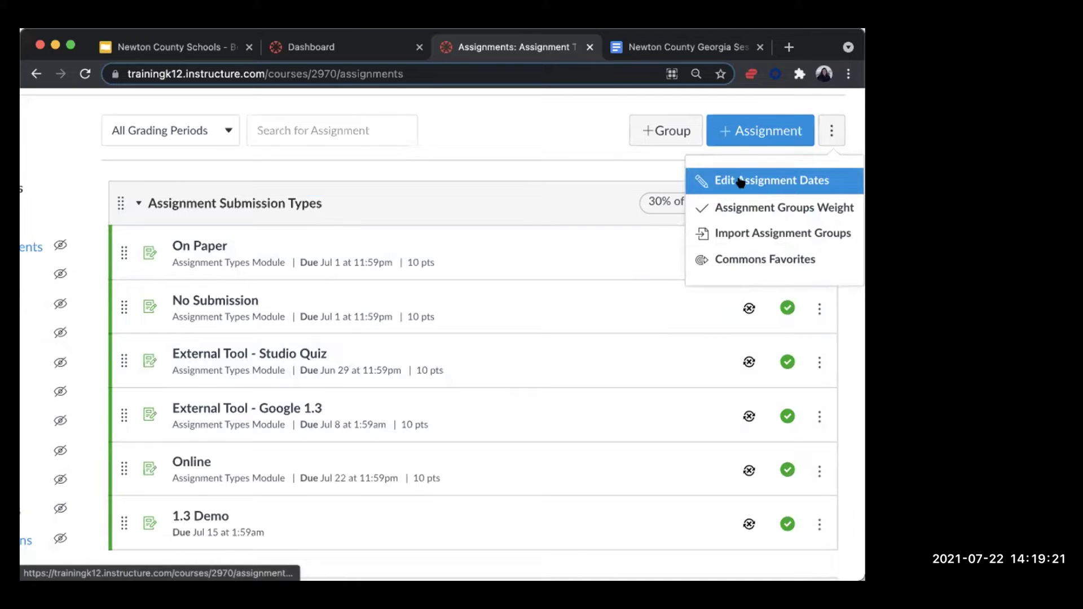
click(777, 183)
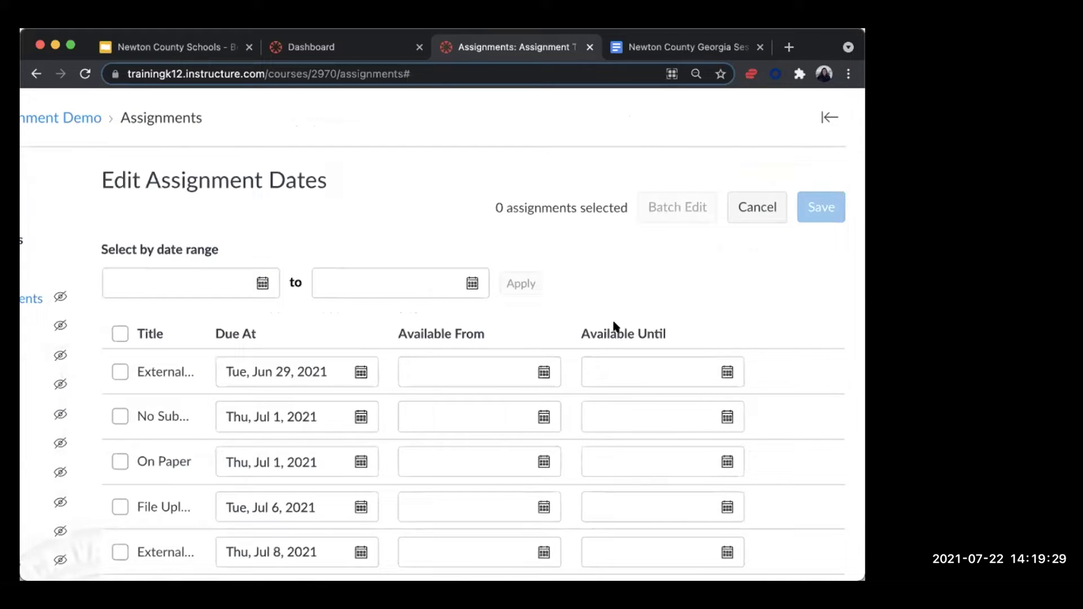
Review the due dates in the assignment dates list and select all of the assignments.
scroll(619, 404, down, 3)
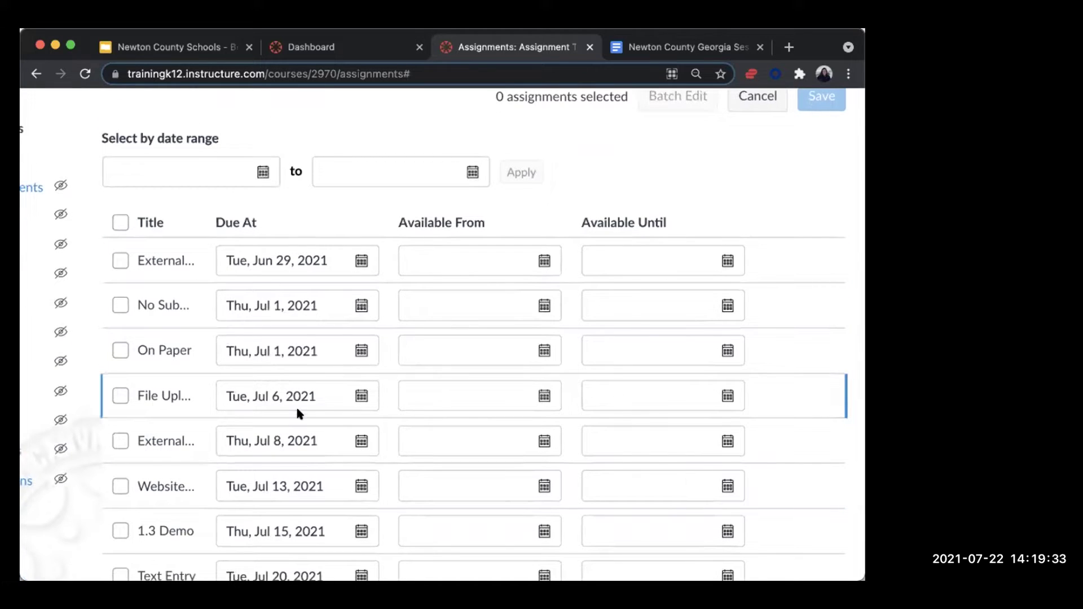
scroll(293, 416, down, 5)
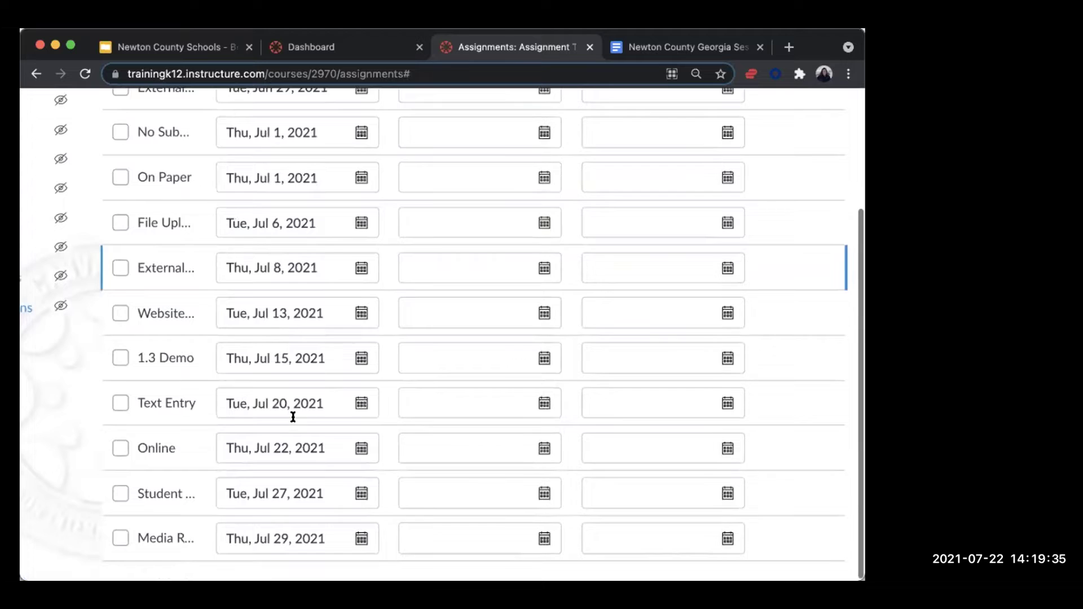
scroll(122, 420, up, 5)
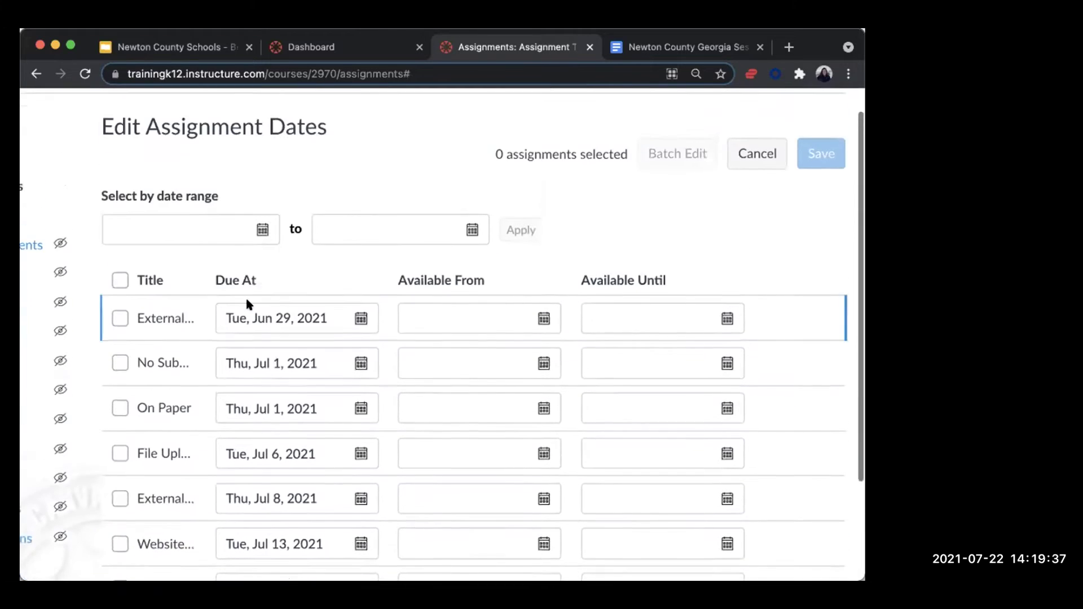
scroll(278, 426, down, 3)
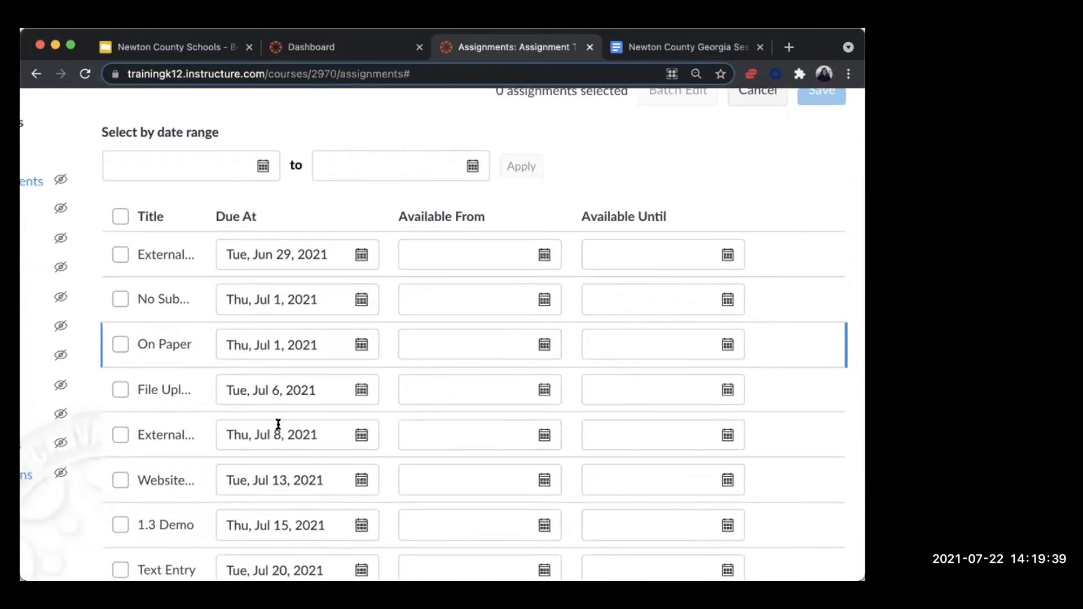
scroll(279, 425, up, 2)
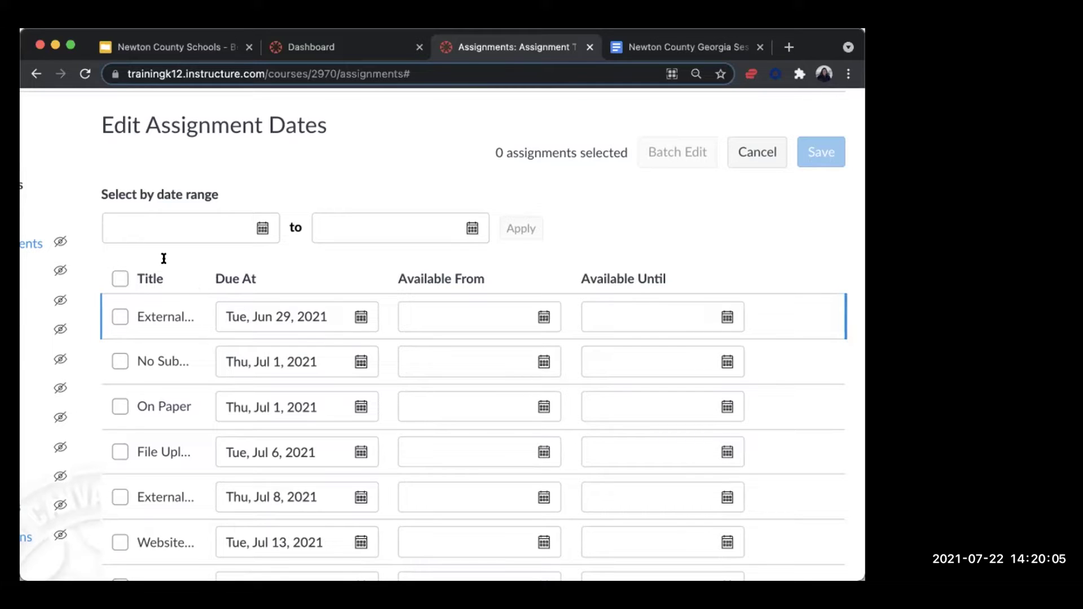
click(118, 277)
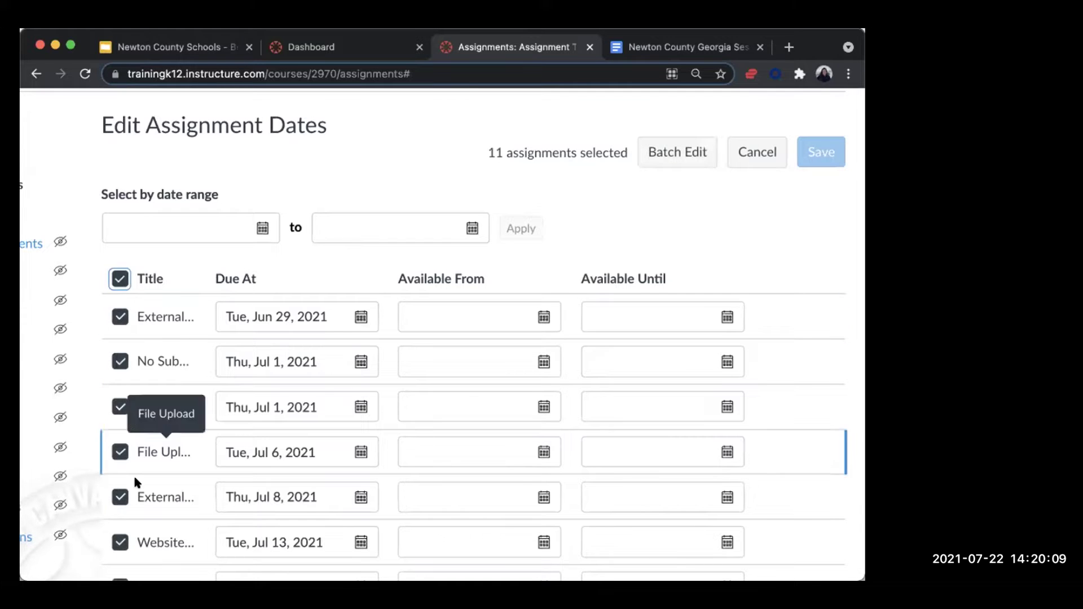
scroll(140, 305, up, 1)
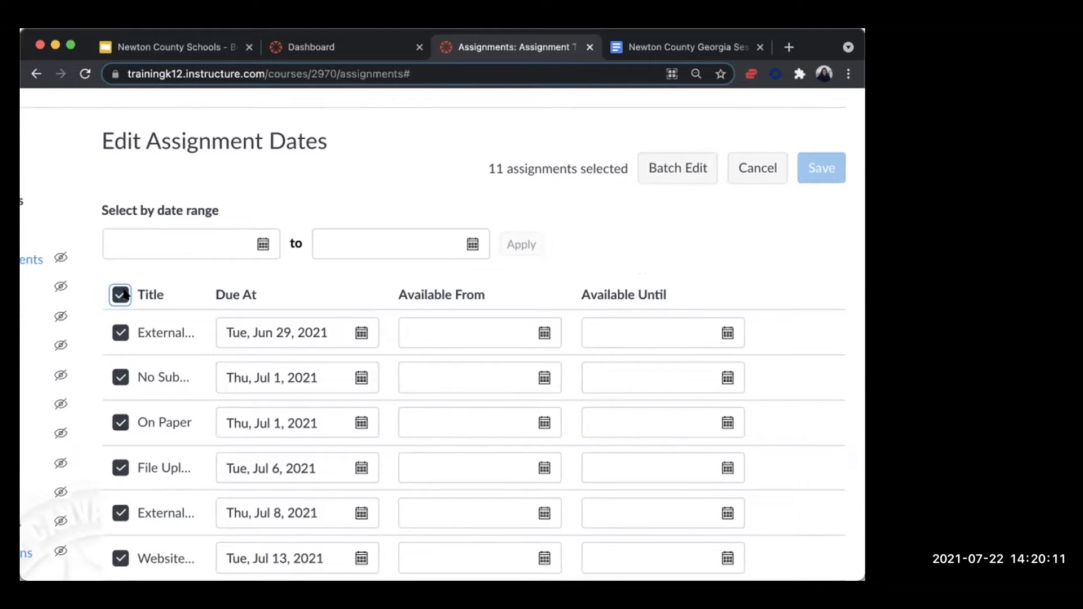
scroll(147, 440, down, 5)
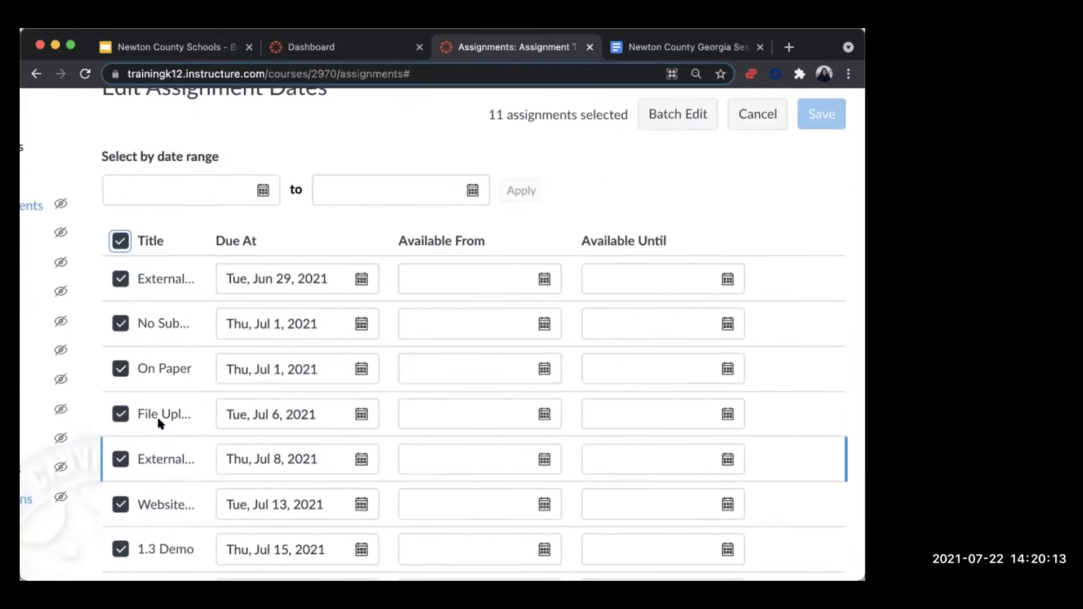
scroll(199, 343, up, 6)
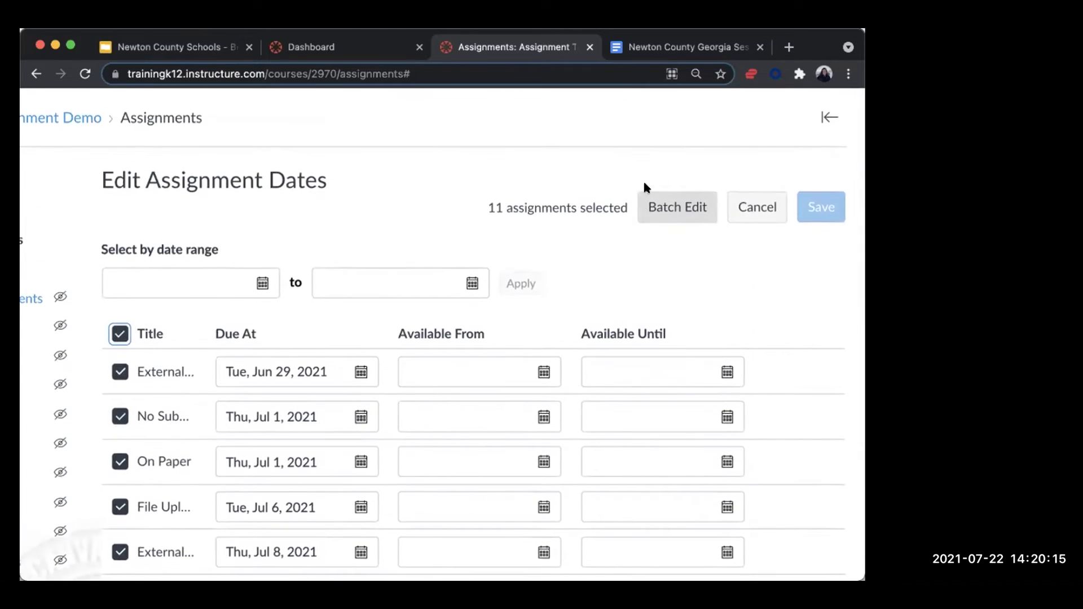
Batch edit the selected assignments to shift their dates forward by 3 days.
click(671, 208)
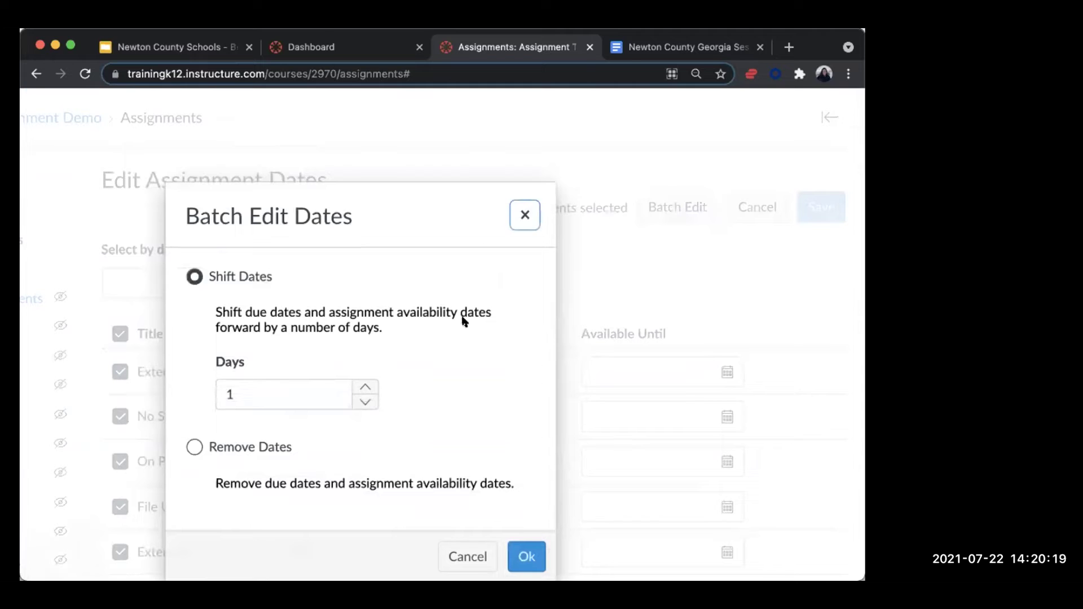
scroll(201, 210, down, 2)
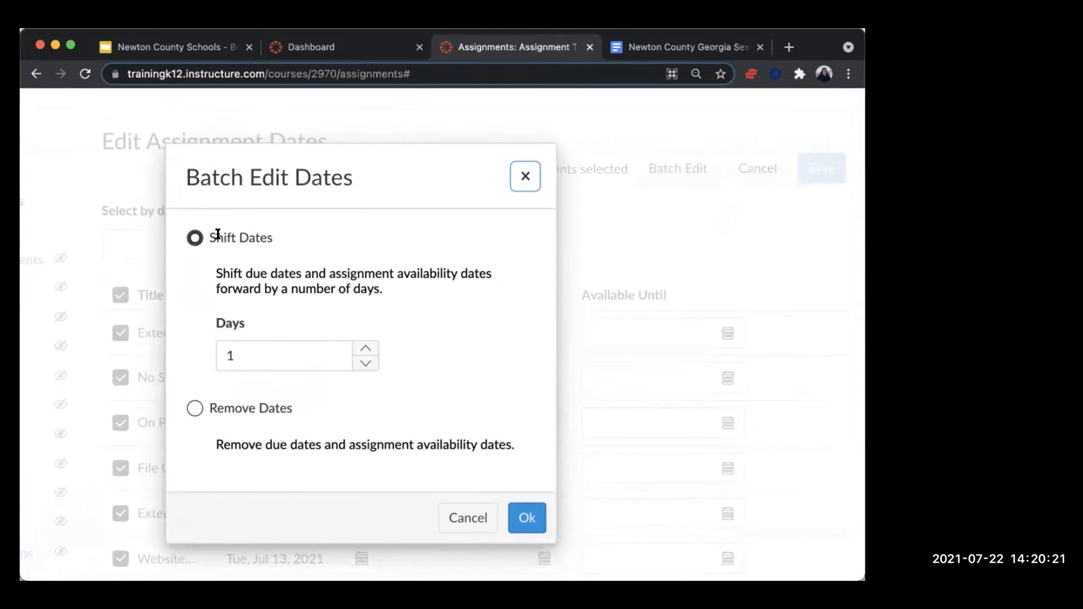
click(363, 349)
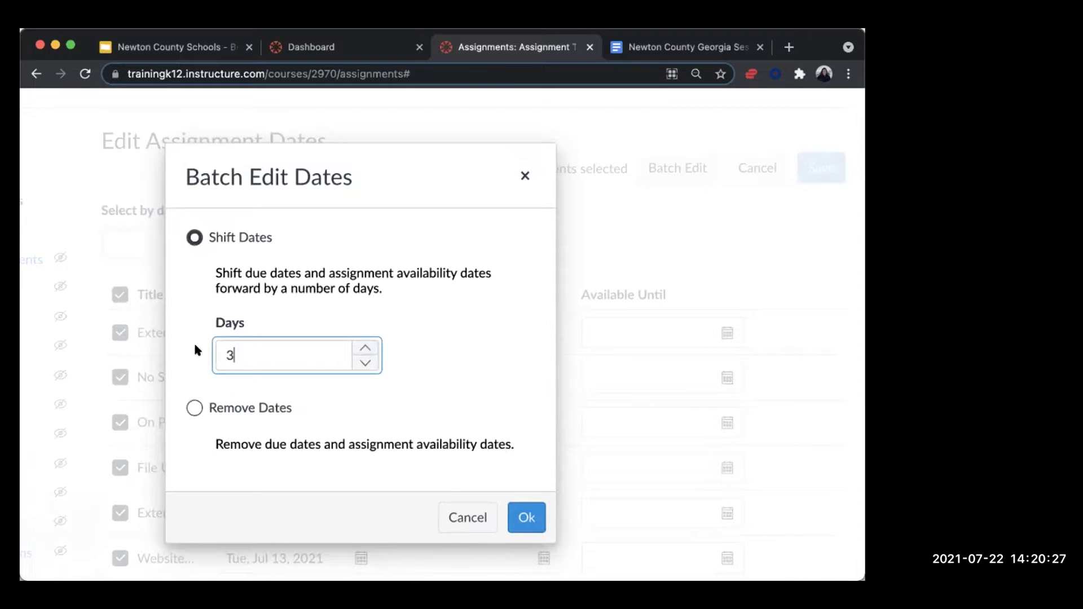
scroll(522, 461, up, 1)
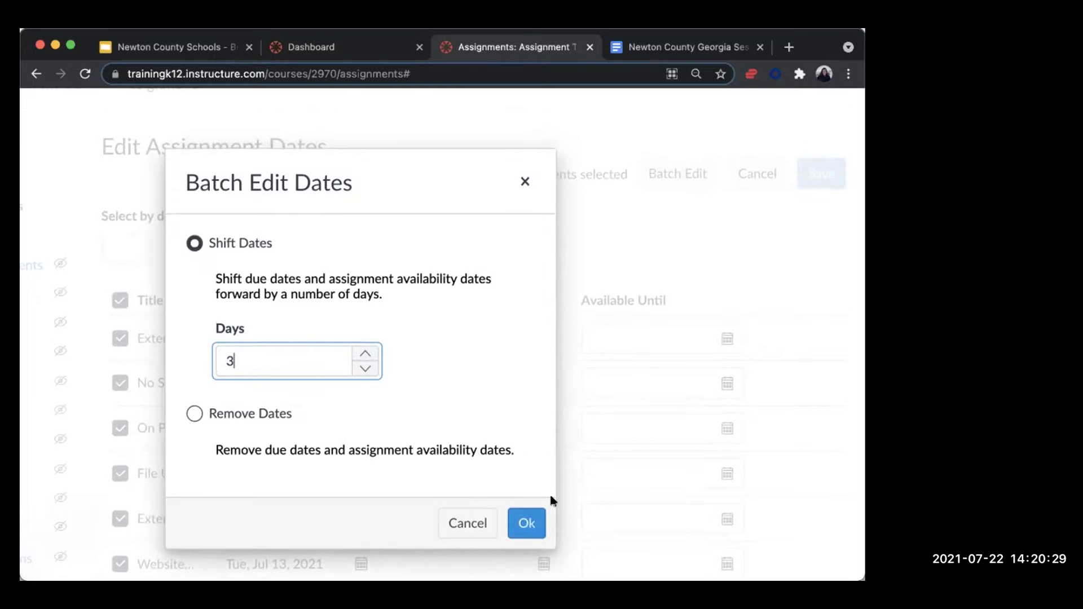
click(521, 528)
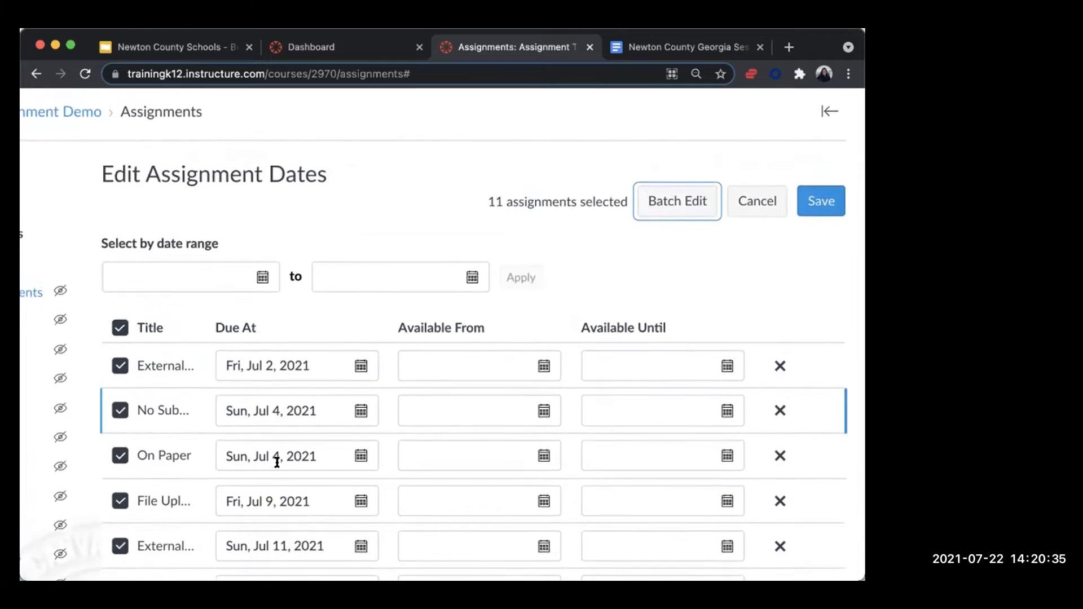
Discard the unsaved date shift for all assignments and reopen the page for editing assignment dates.
scroll(778, 368, down, 1)
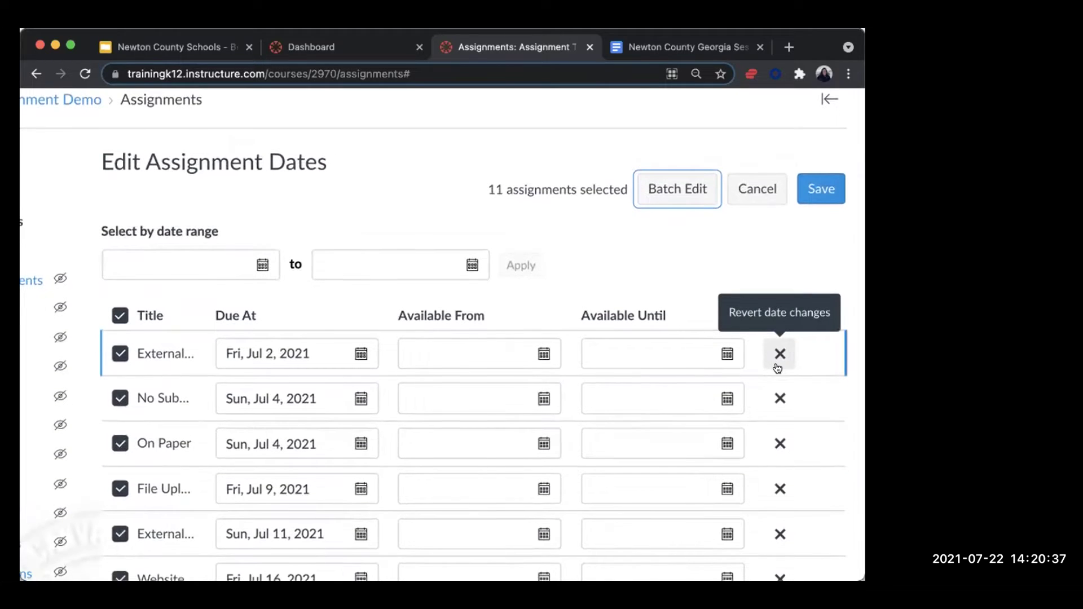
scroll(777, 369, up, 1)
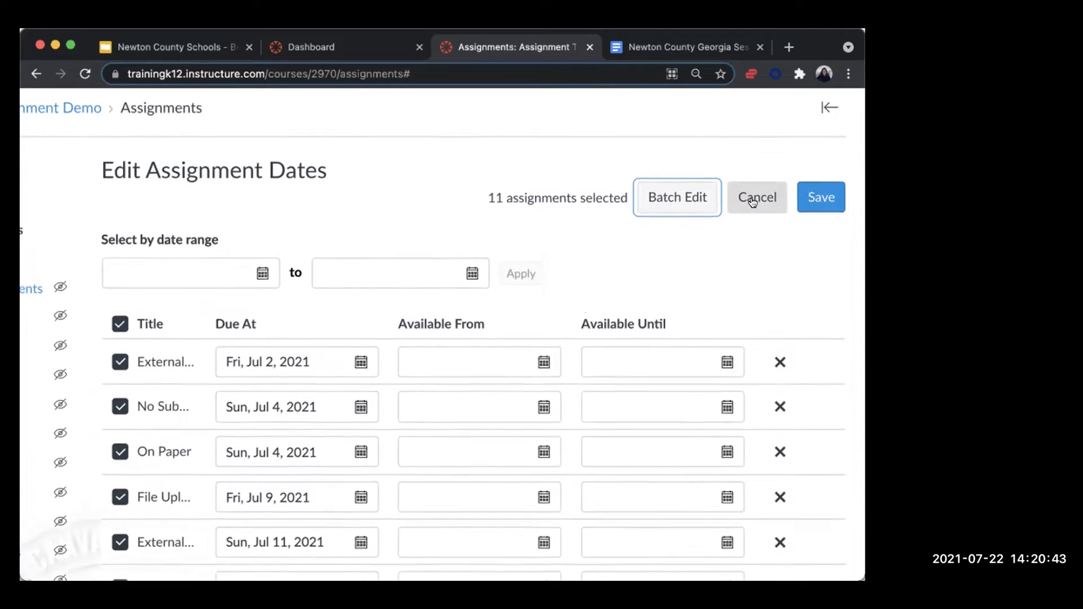
click(754, 204)
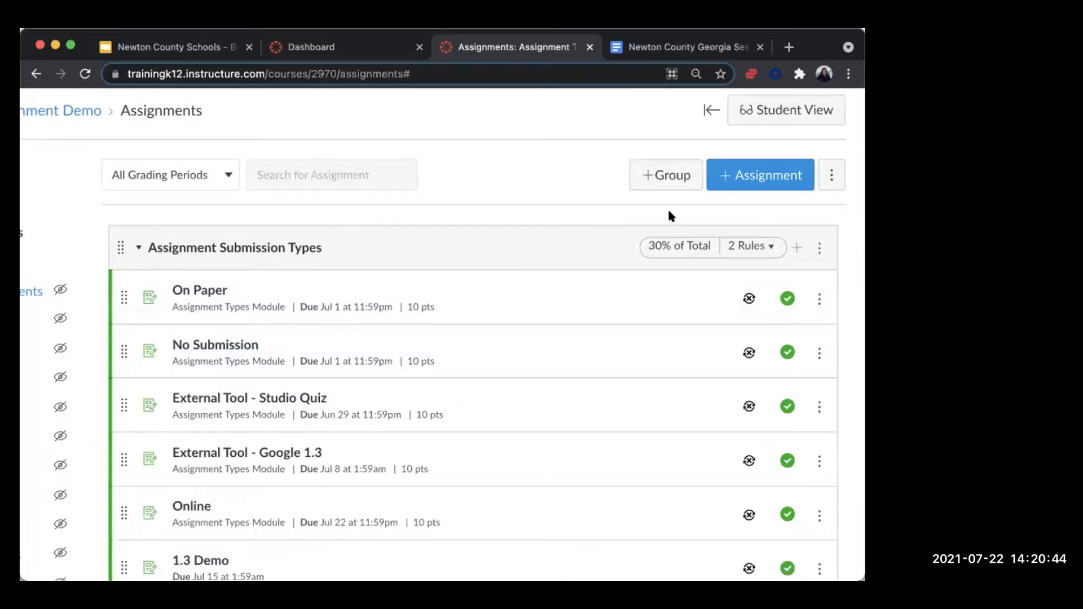
click(831, 176)
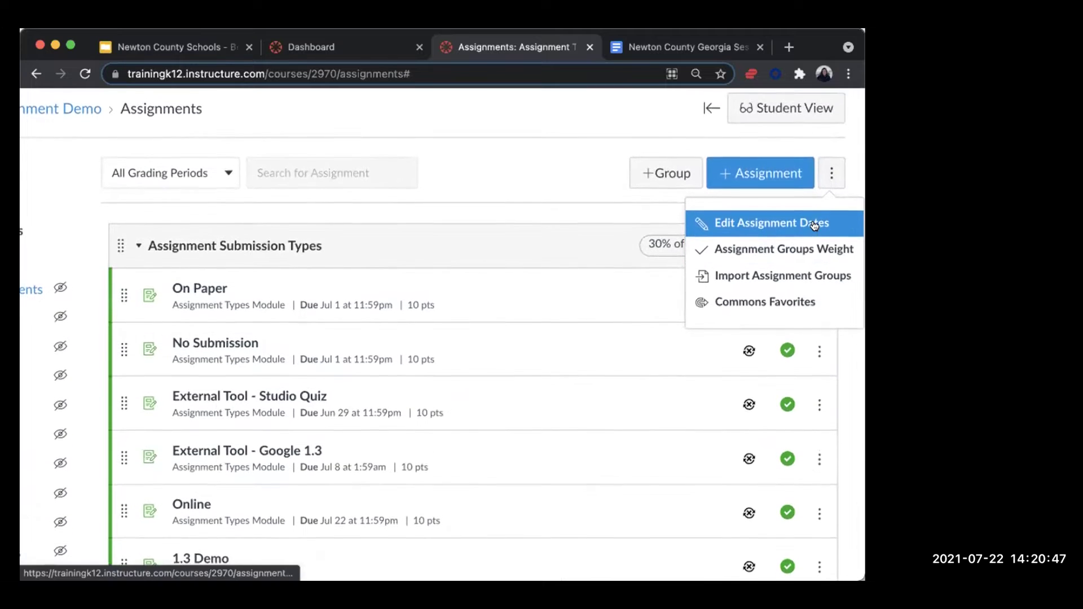
scroll(818, 222, up, 1)
click(818, 232)
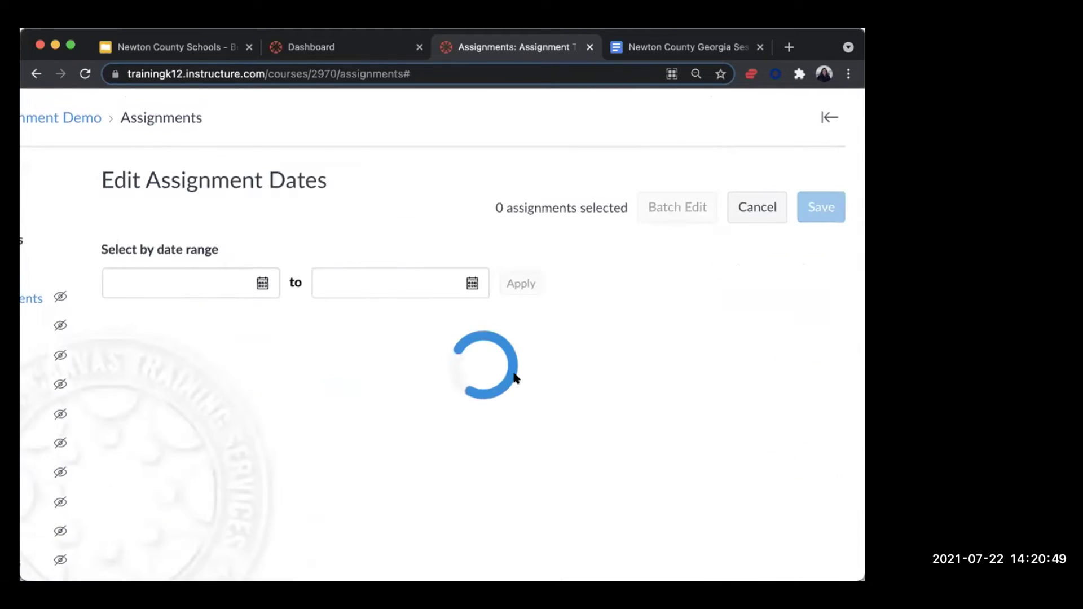
Select the External Tool - Studio Quiz and No Submission assignments and batch shift their dates forward by 3 days.
click(116, 368)
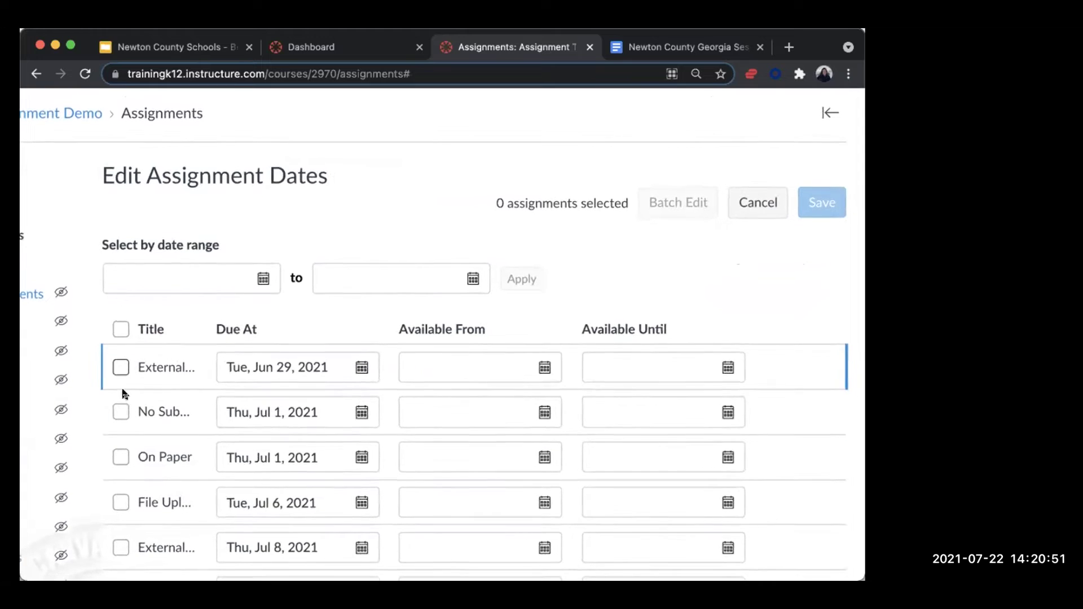
click(121, 413)
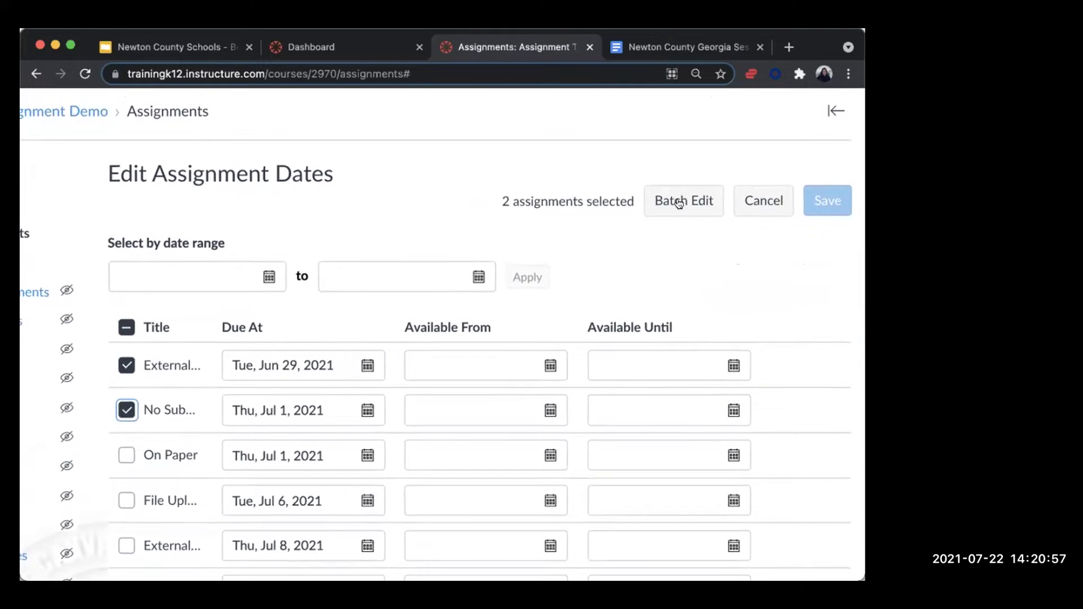
click(679, 202)
click(371, 376)
click(371, 375)
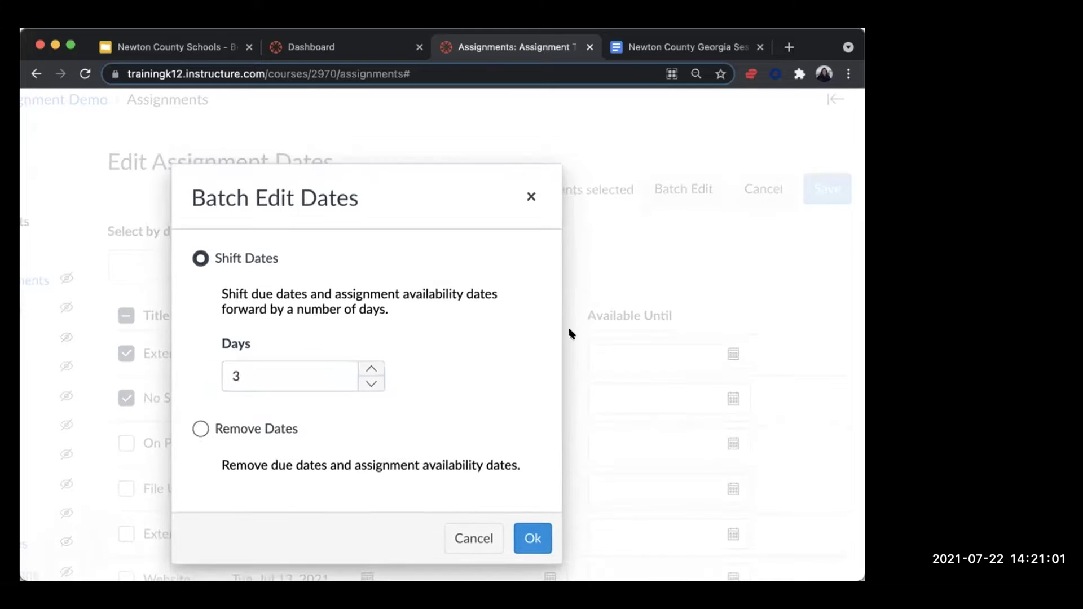
click(533, 542)
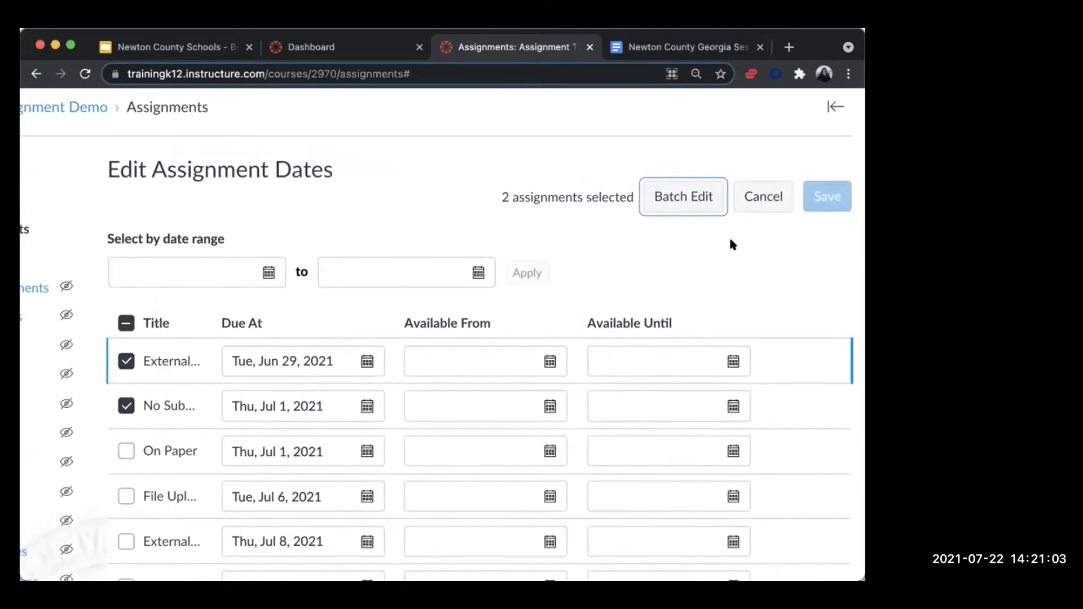
click(686, 214)
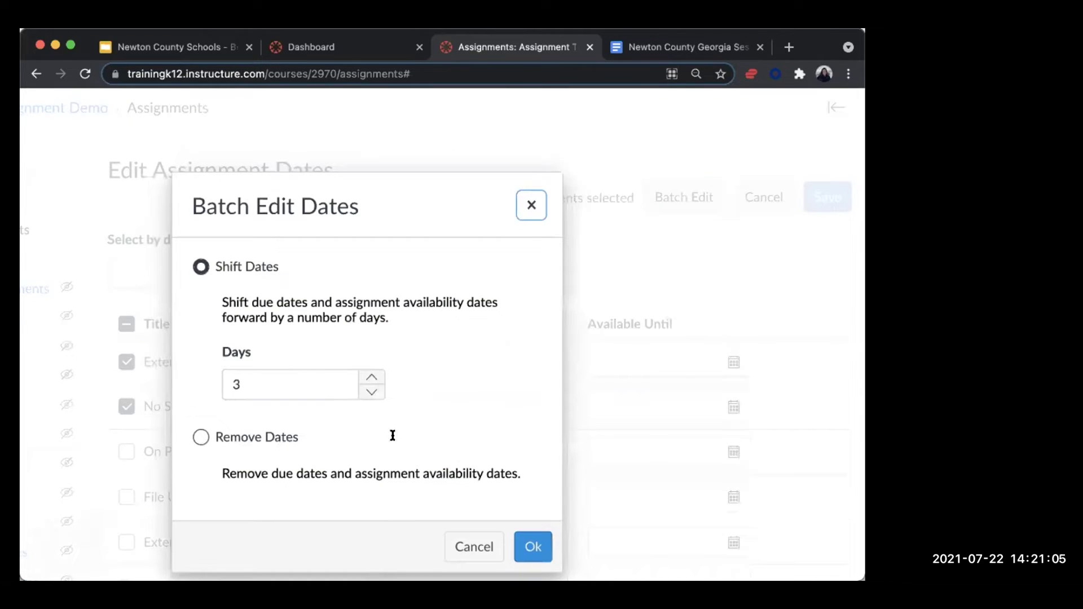
click(530, 546)
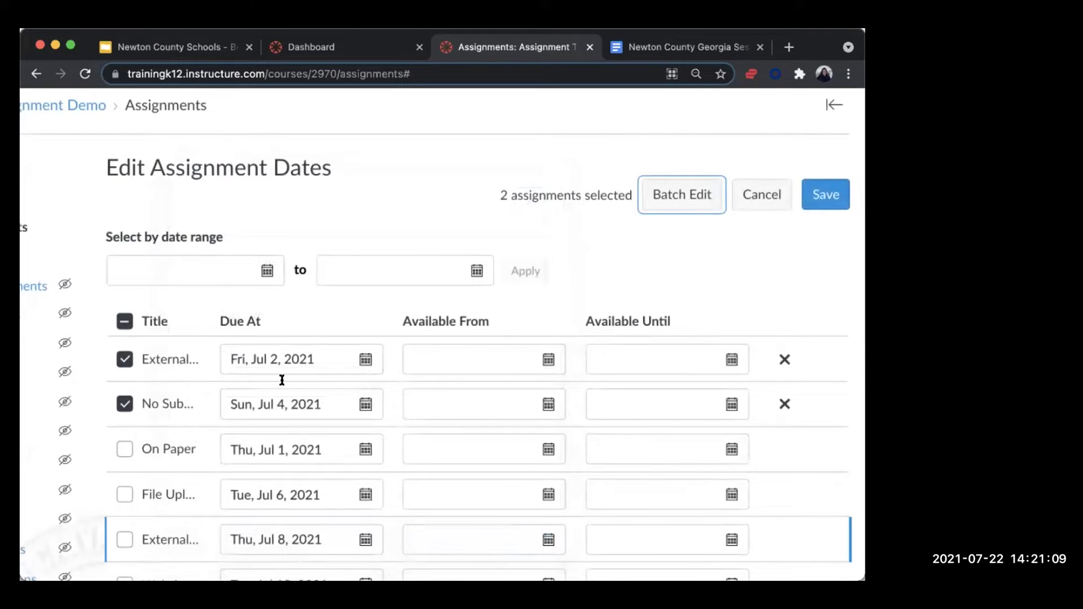
Revert the date change for the No Submission assignment and save the assignment dates.
scroll(237, 355, up, 1)
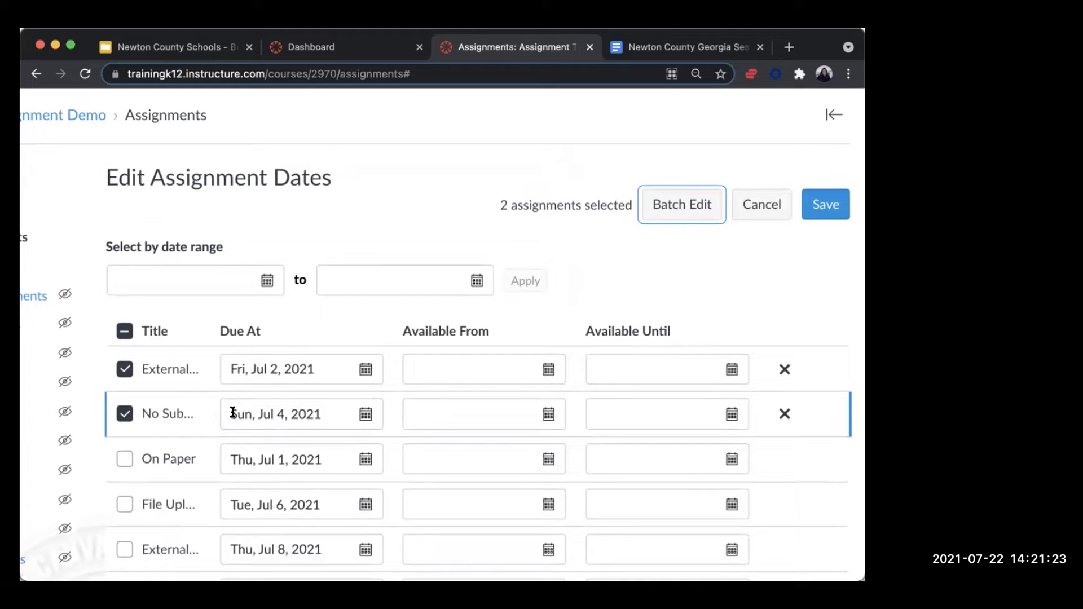
click(785, 415)
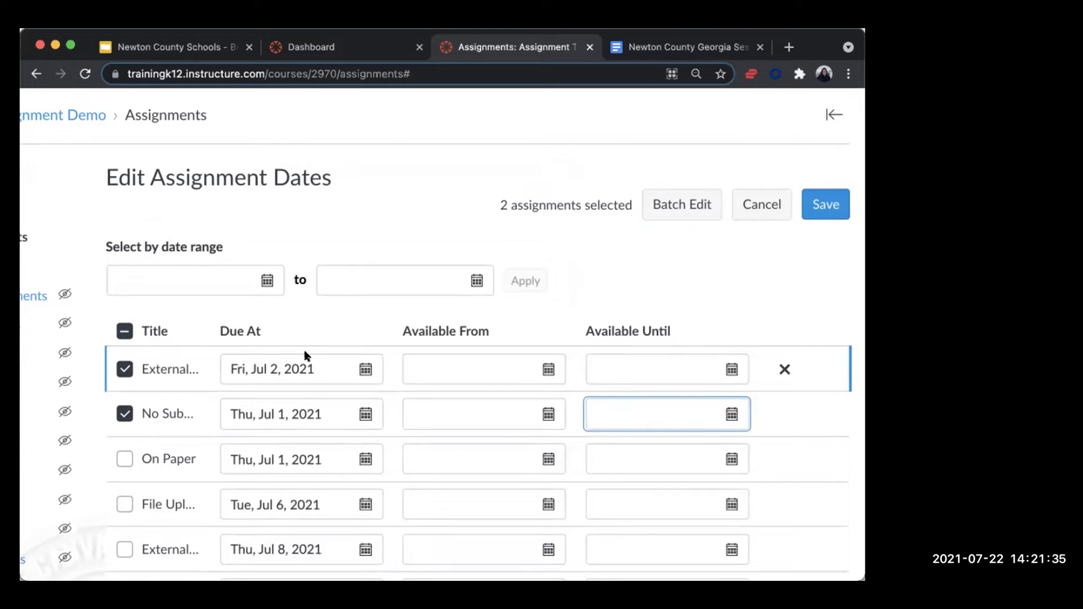
click(823, 209)
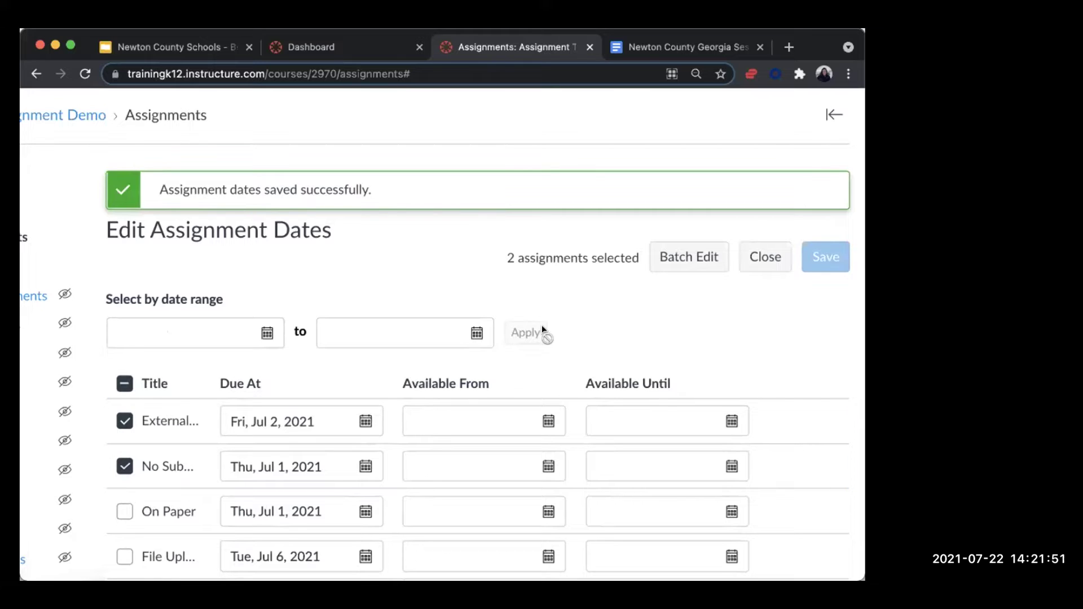
Clear the assignment selection, select by the date range July 26 to July 30, 2021, and close the date editor.
click(125, 384)
click(124, 384)
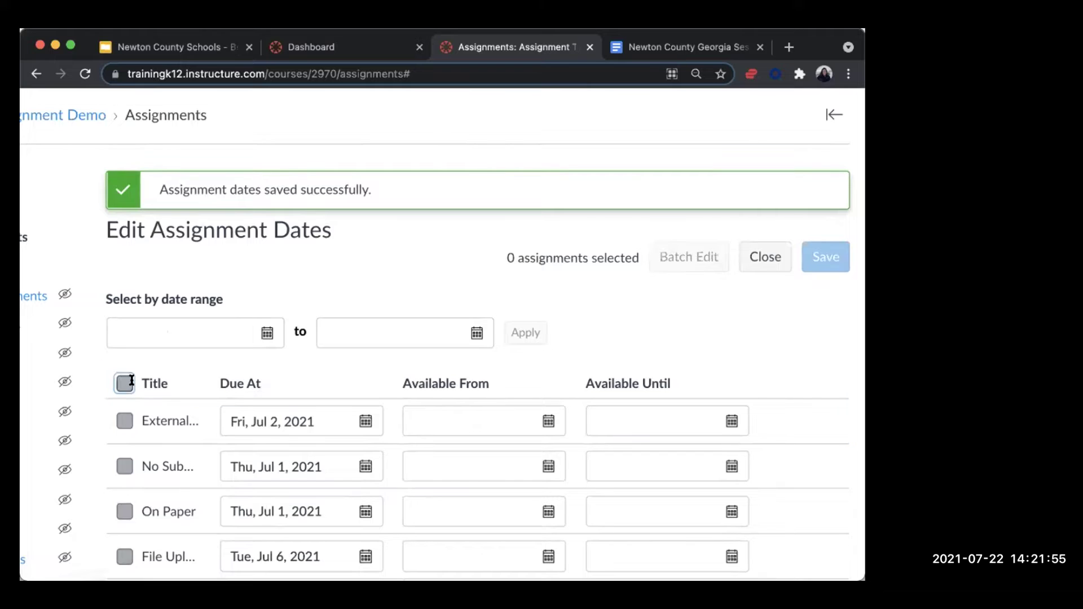
scroll(170, 386, down, 2)
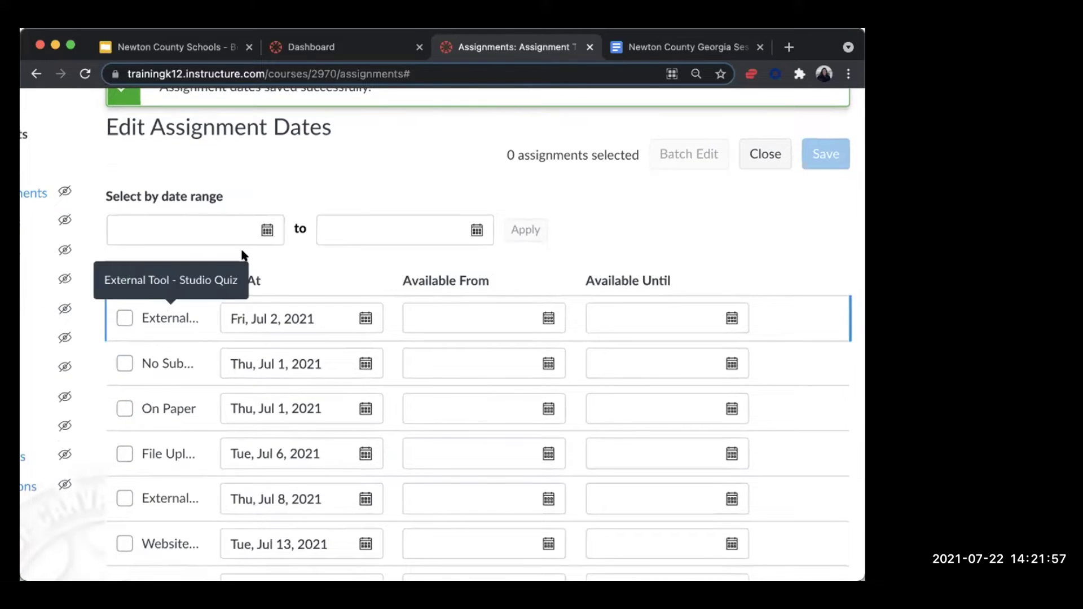
click(268, 232)
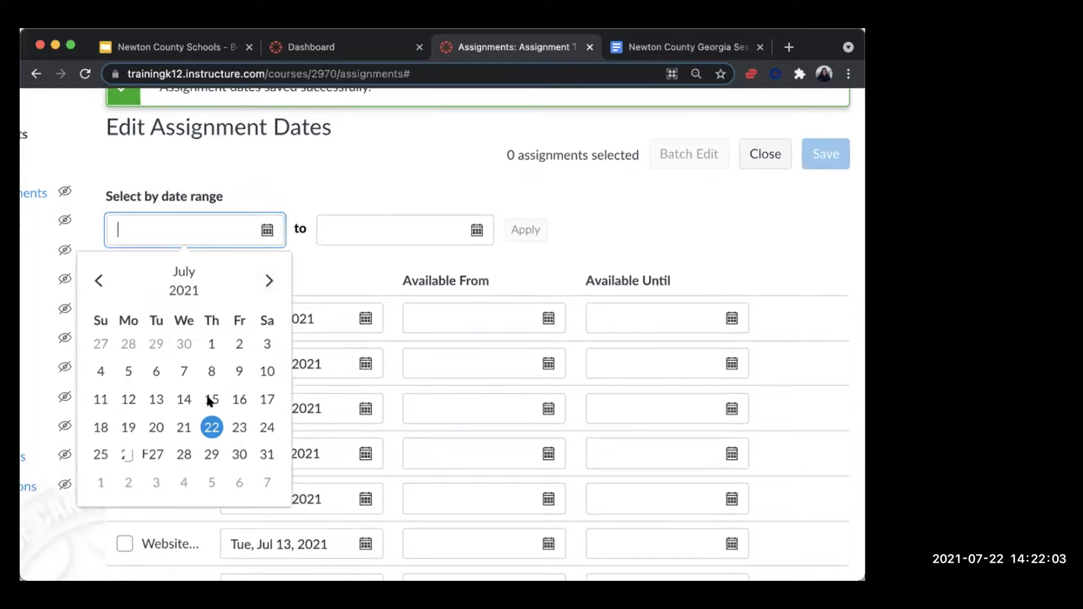
click(129, 455)
click(477, 230)
click(450, 455)
click(526, 233)
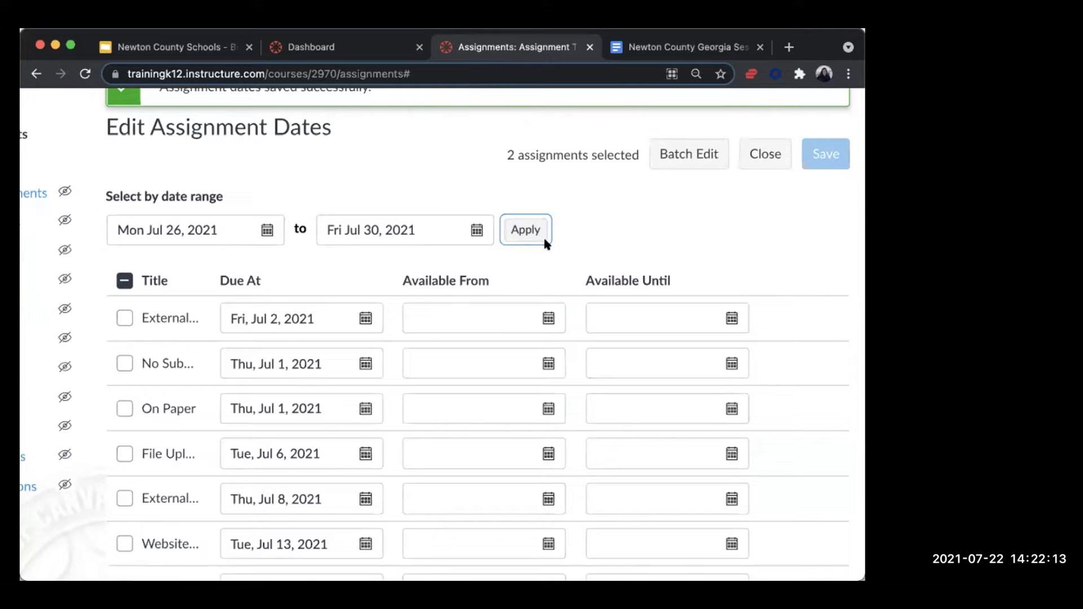
scroll(415, 234, up, 3)
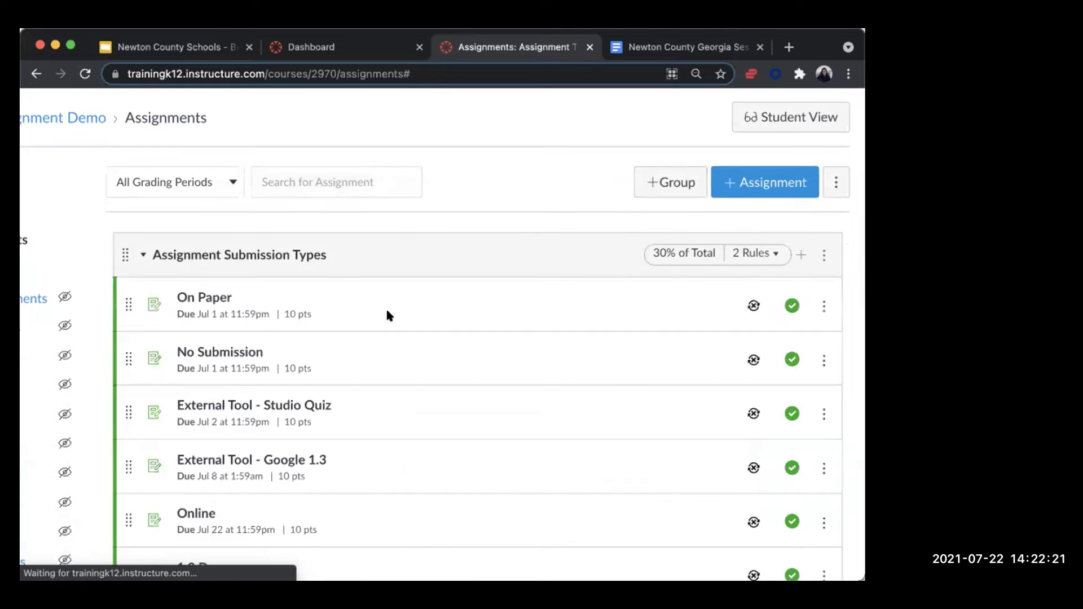
Reopen the assignment dates editor, apply the date range July 26 to July 30, 2021, and check which assignments it selects.
click(836, 182)
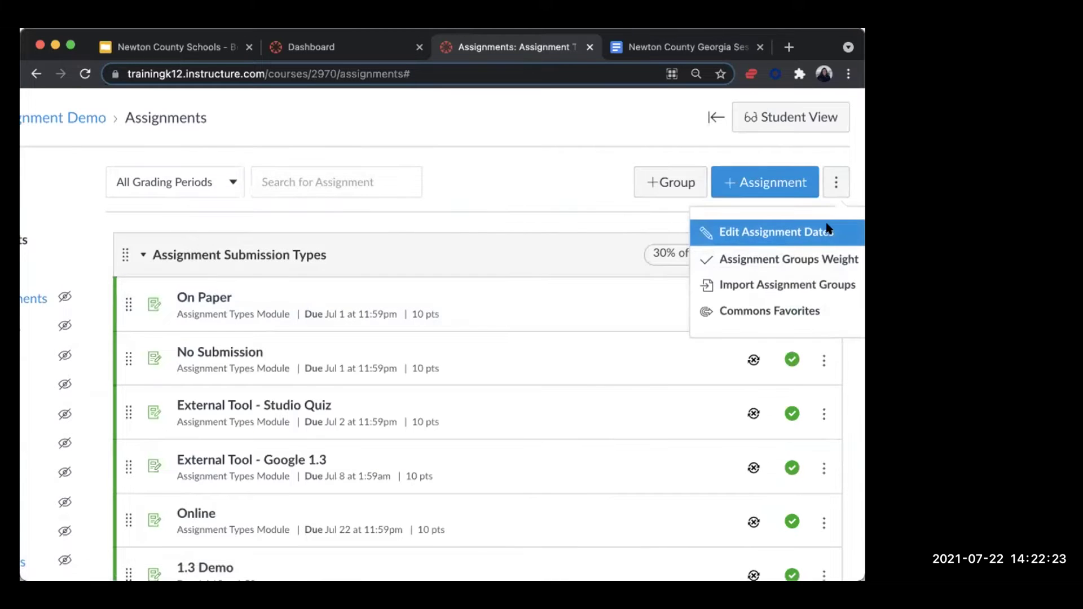
click(826, 228)
click(269, 285)
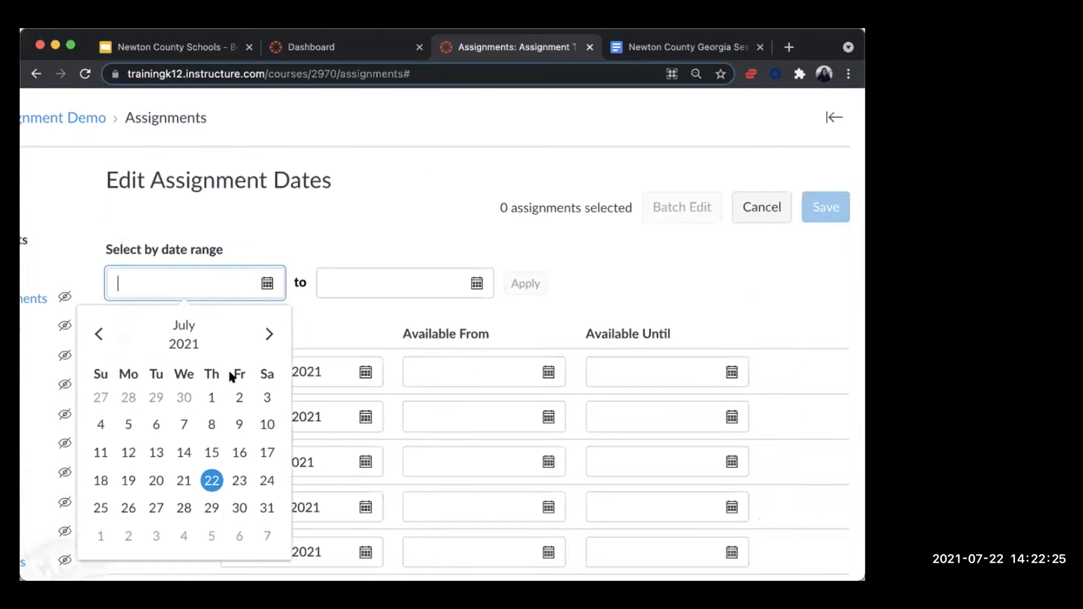
click(129, 508)
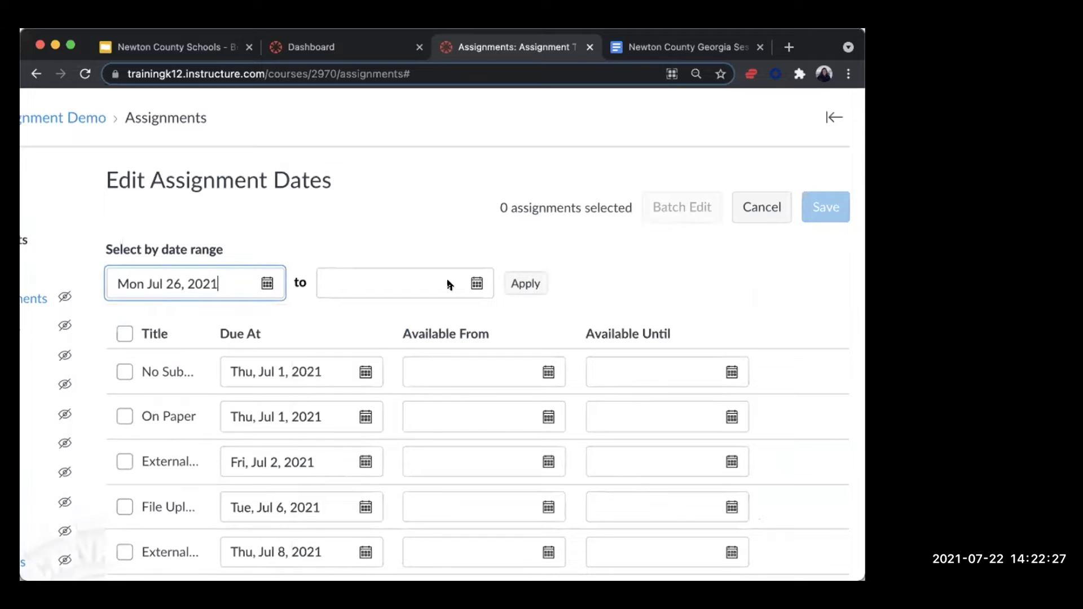
click(477, 283)
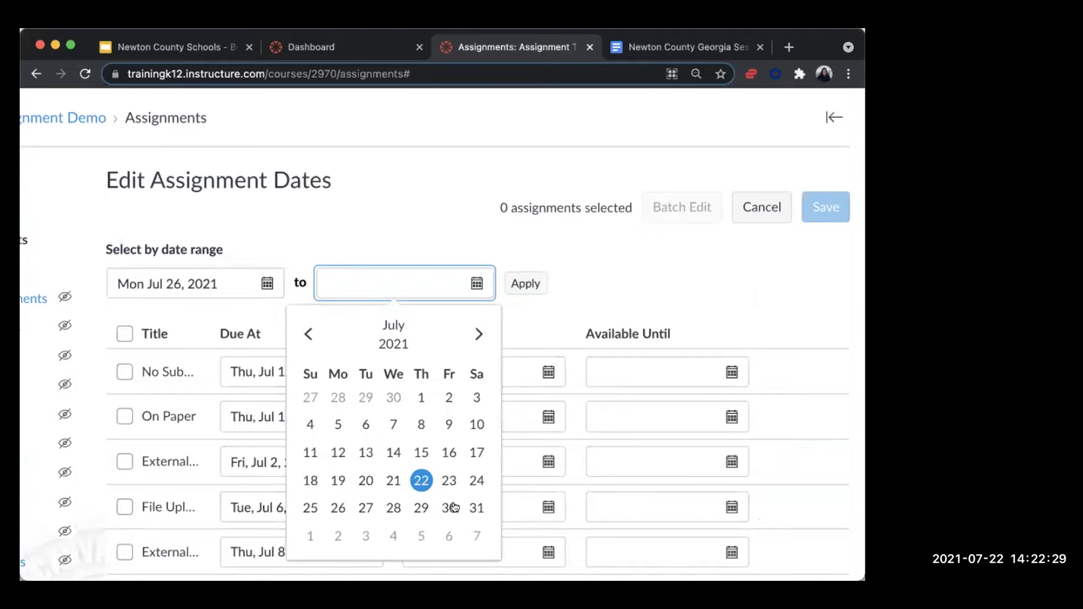
click(449, 508)
click(529, 282)
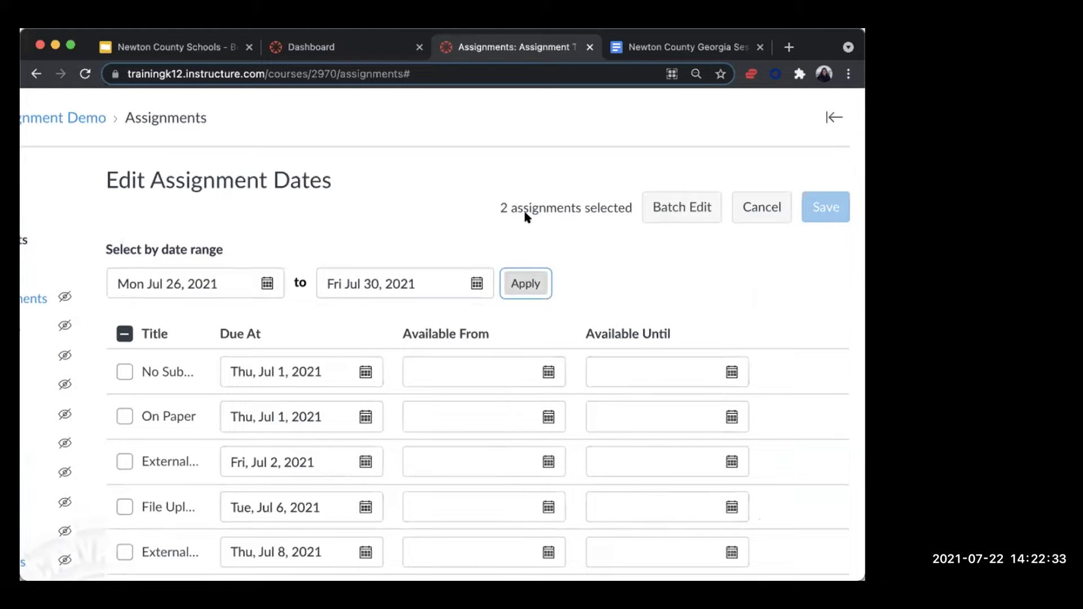
scroll(573, 229, down, 1)
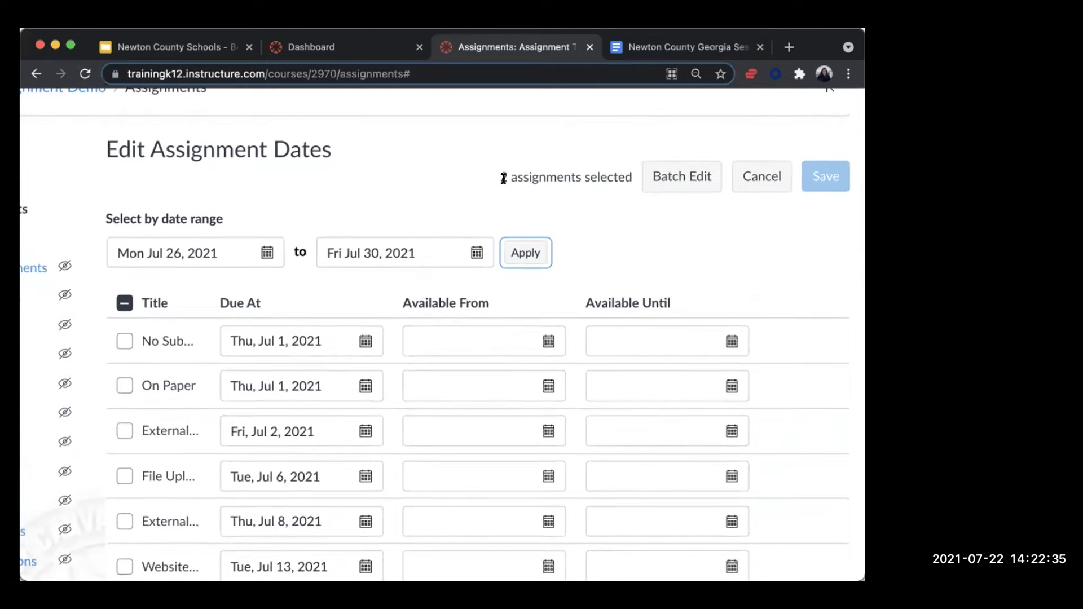
scroll(247, 257, down, 8)
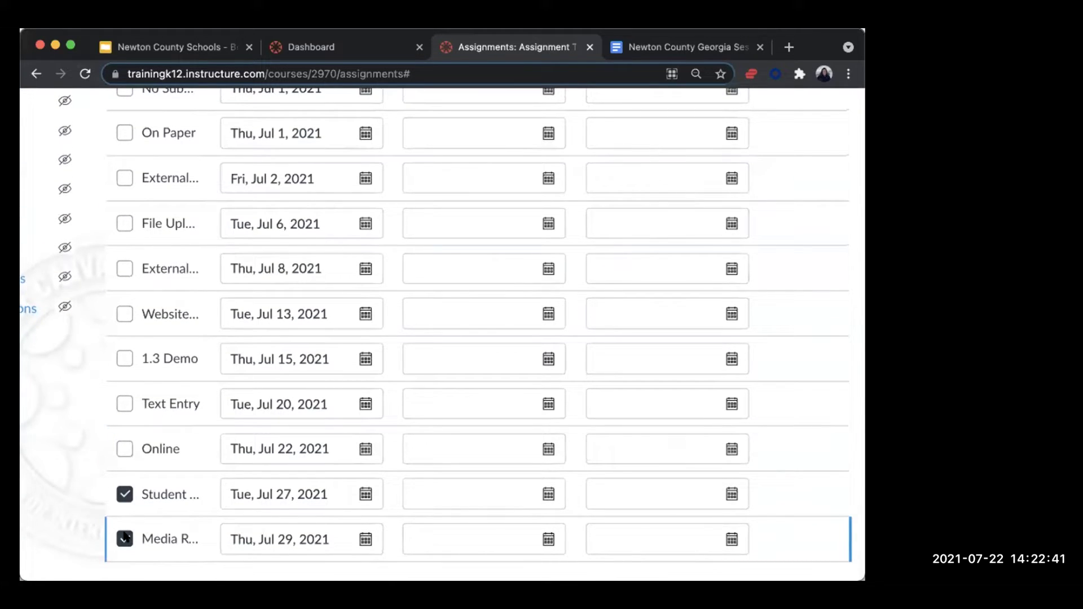
scroll(254, 503, up, 9)
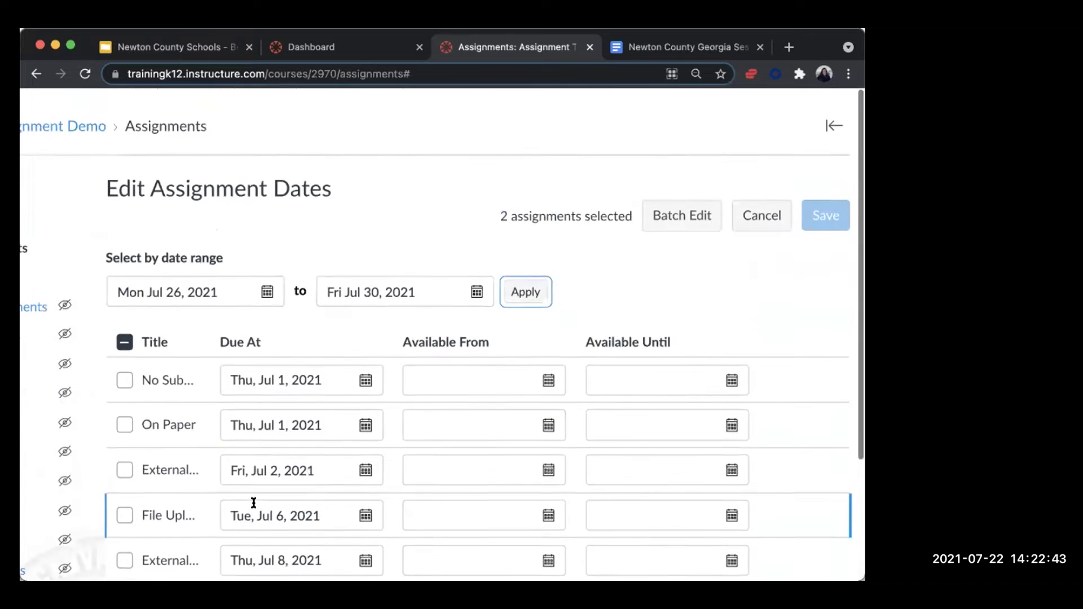
Batch shift the dates of the assignments in the selected range forward by 3 days and save before closing the editor.
click(695, 209)
click(371, 386)
click(372, 385)
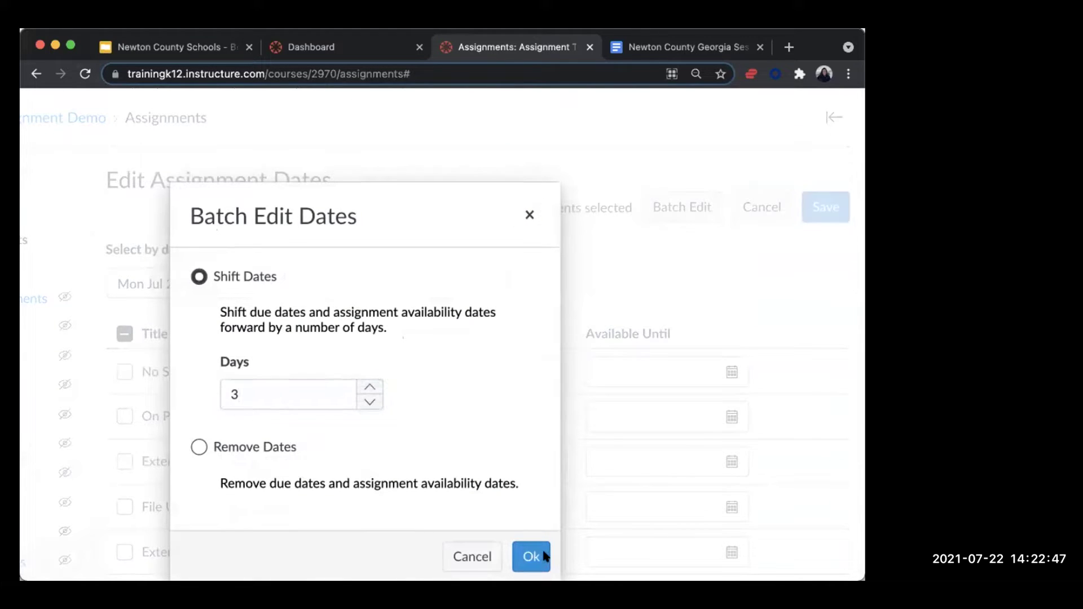
click(543, 557)
scroll(768, 479, down, 5)
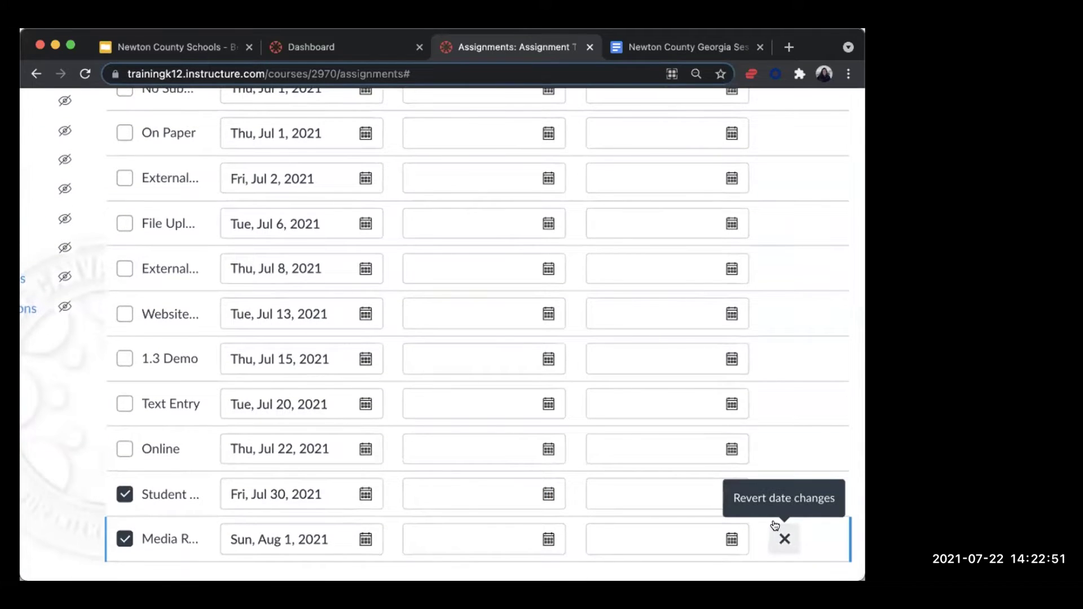
scroll(773, 401, up, 5)
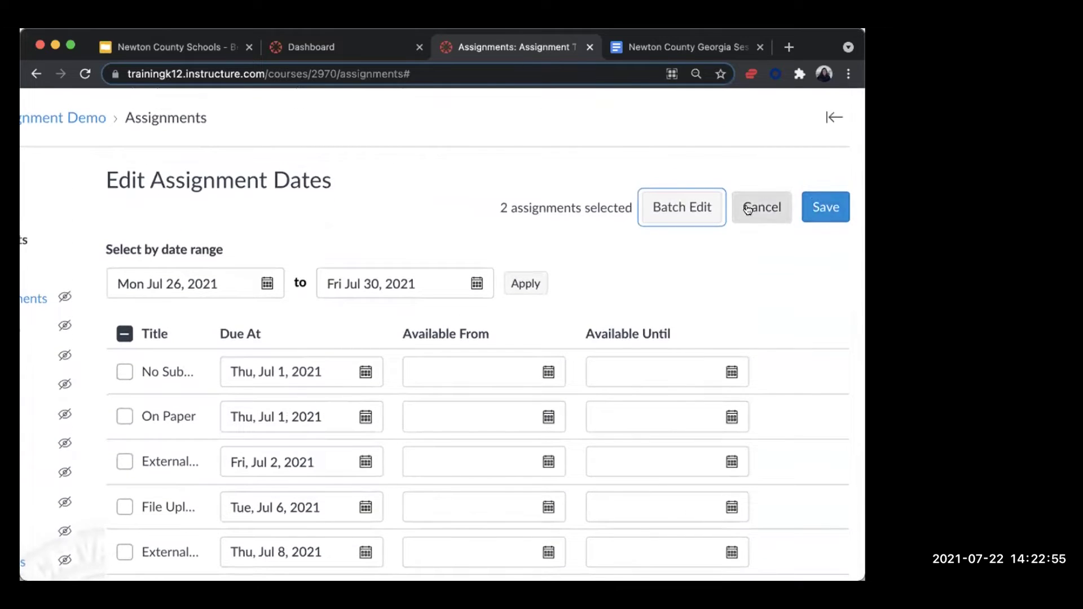
click(826, 208)
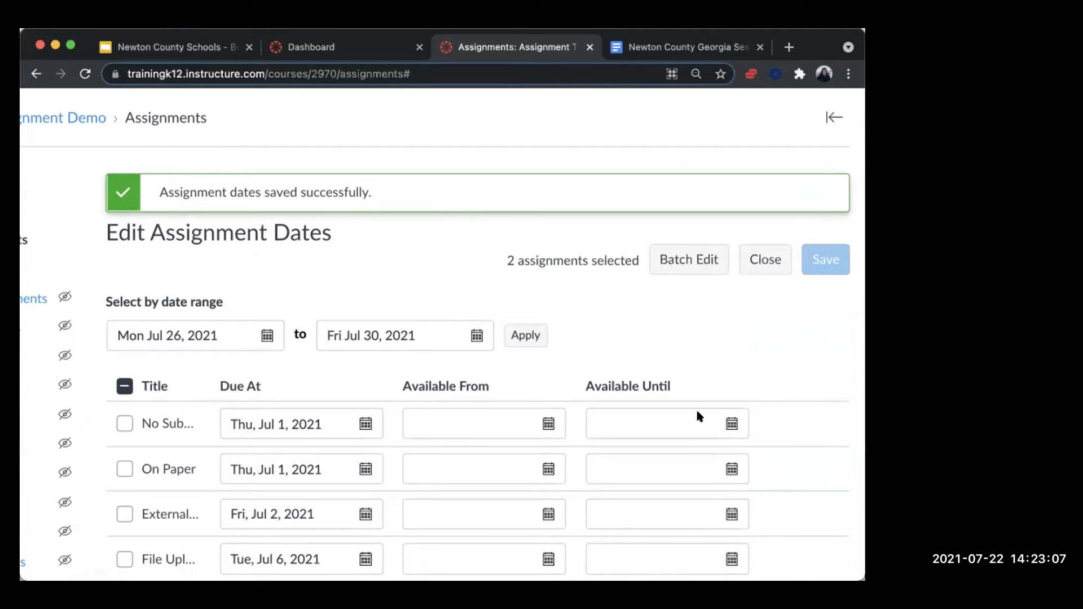
click(770, 272)
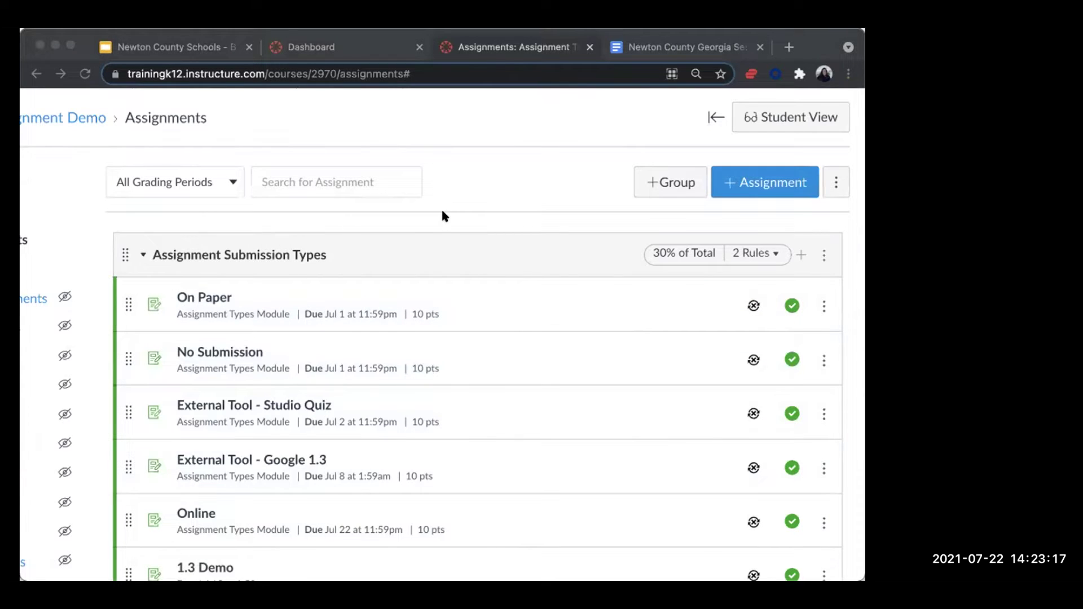
scroll(441, 208, down, 1)
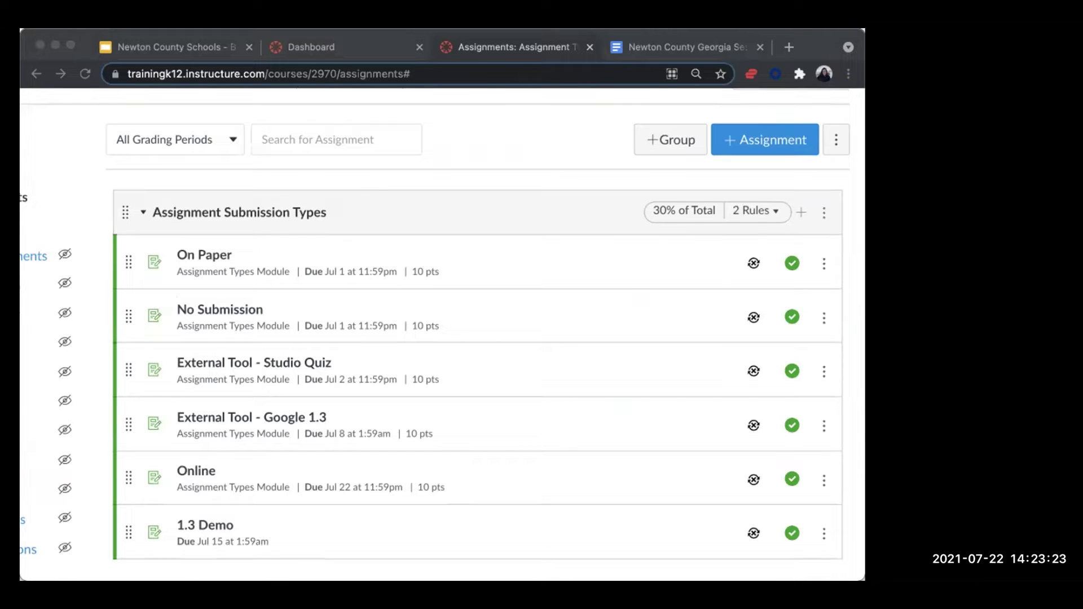
click(403, 184)
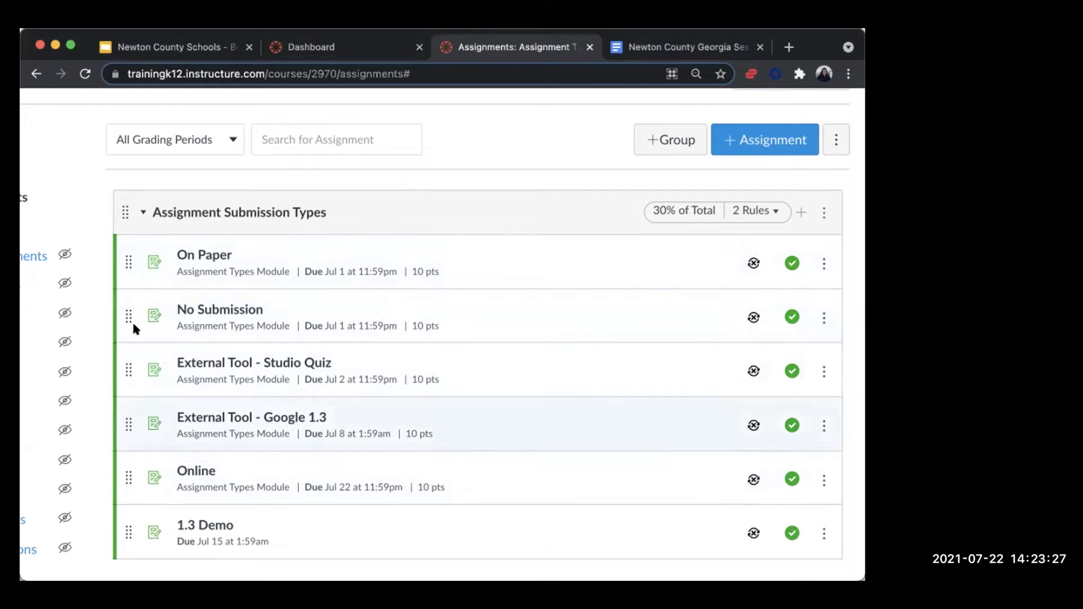
scroll(304, 356, down, 1)
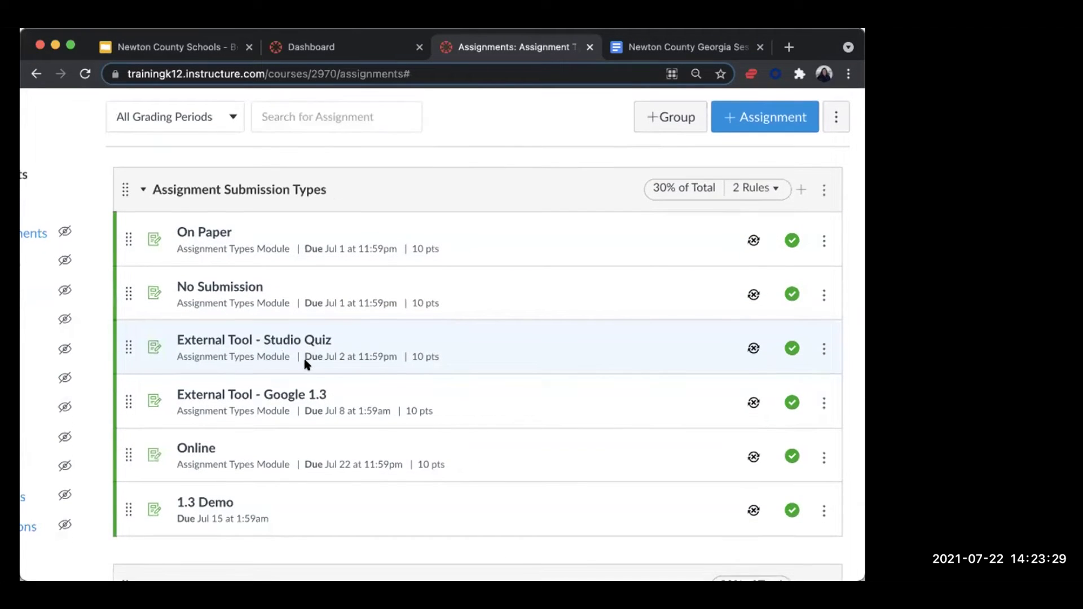
Open the Assignment Submission Types group for editing and review its name and percentage of the total grade.
key(super+minus)
key(super+minus)
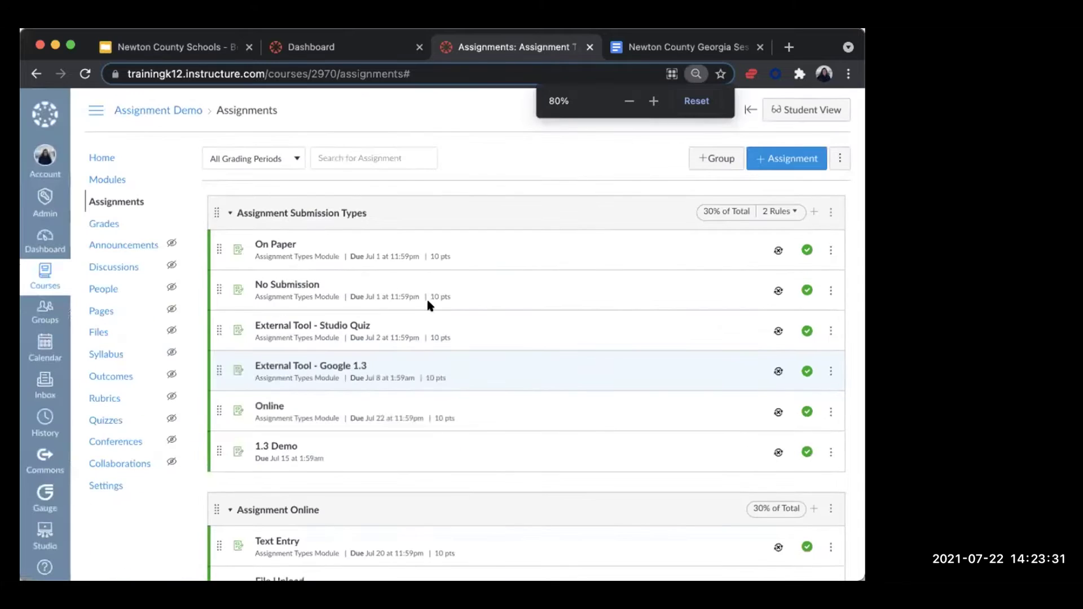
key(super+equal)
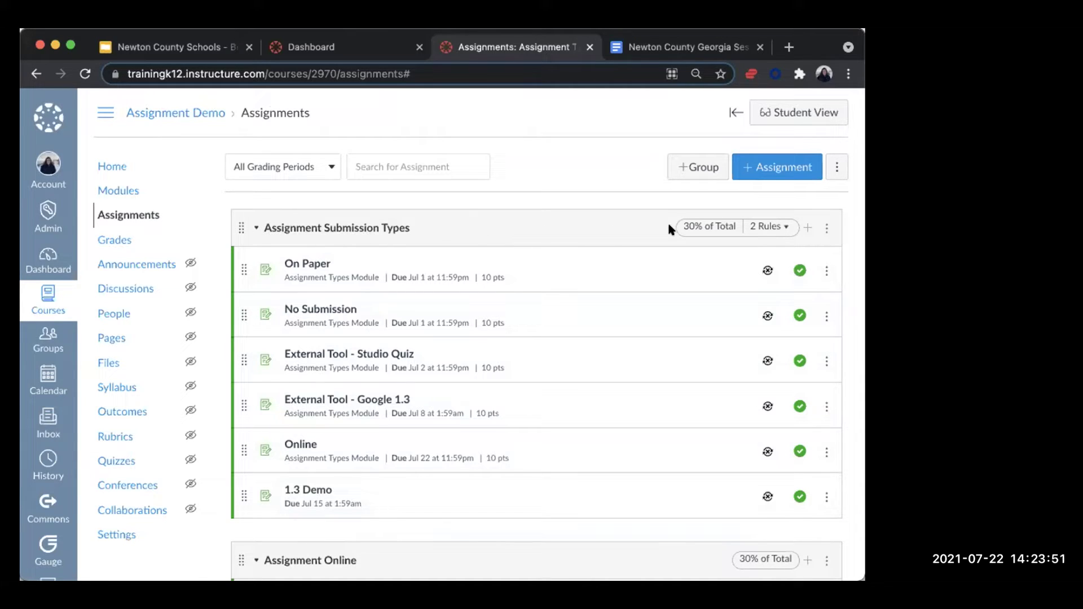
click(824, 227)
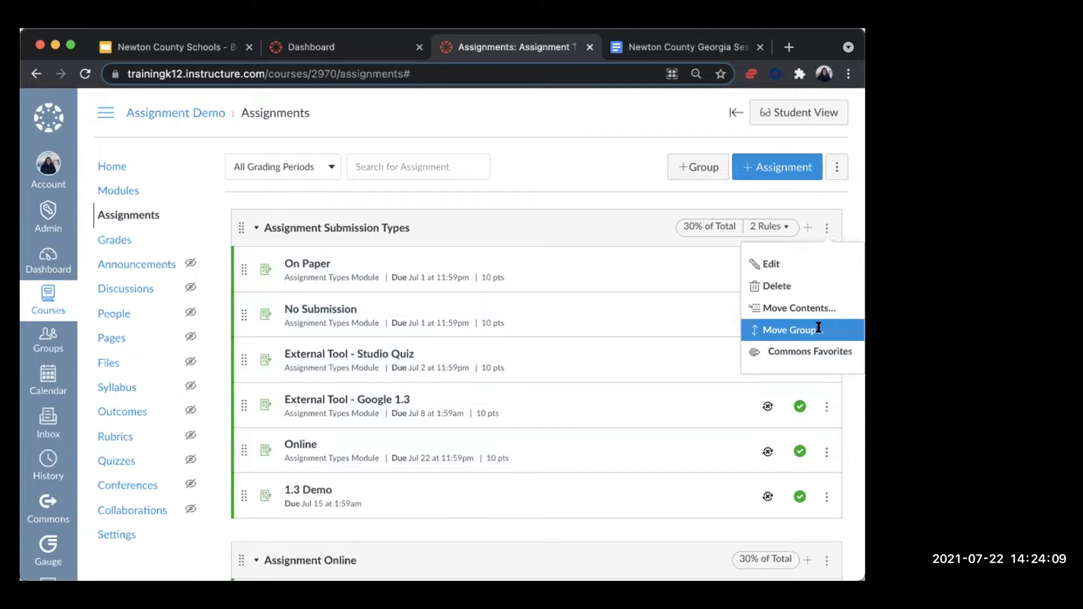
scroll(809, 282, down, 1)
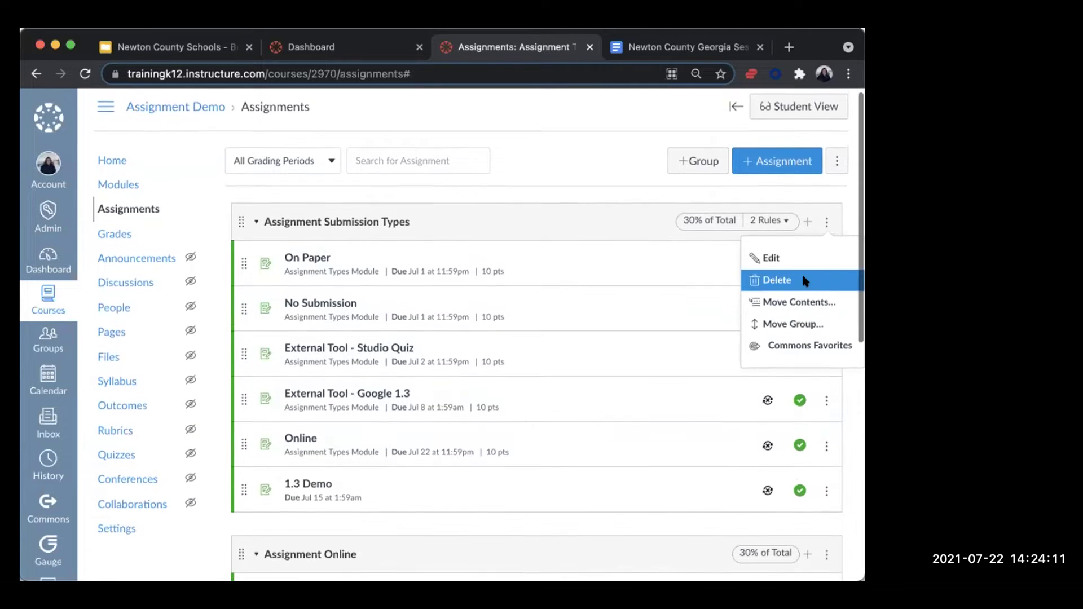
scroll(786, 259, down, 1)
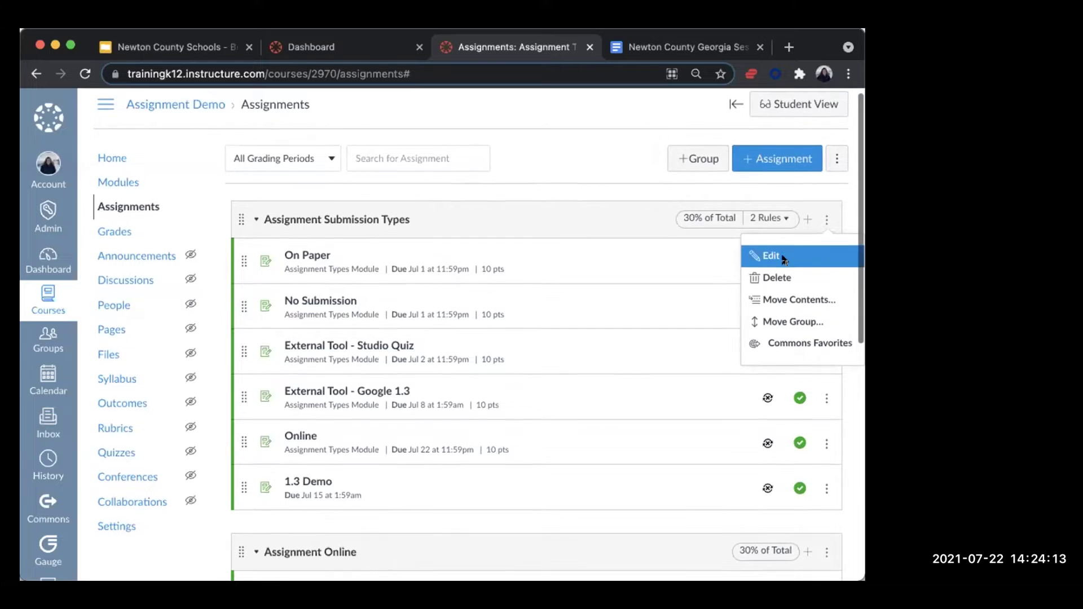
click(786, 260)
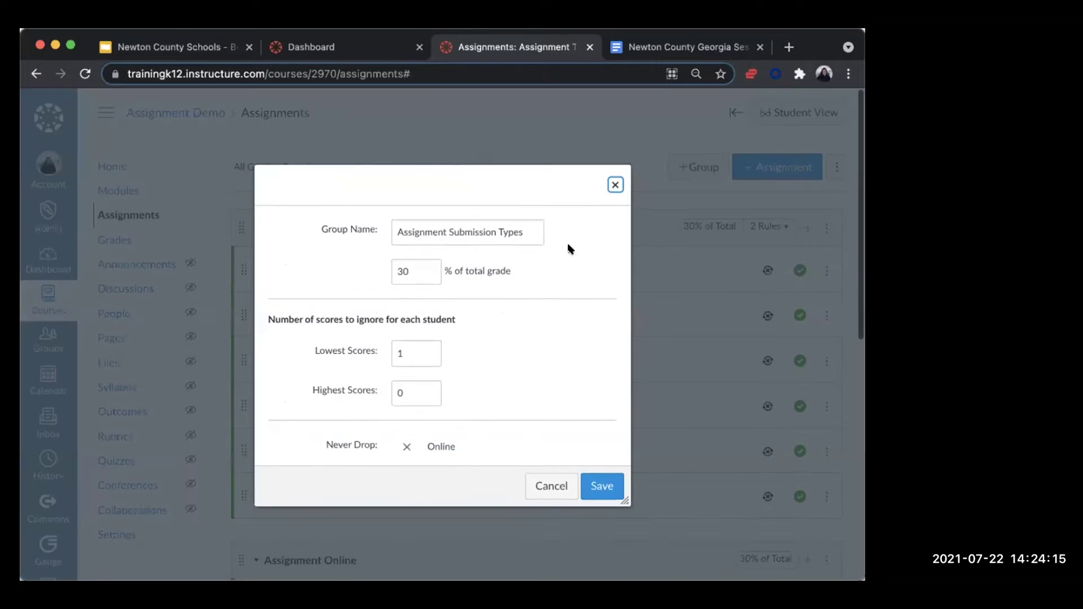
drag(399, 232, 528, 225)
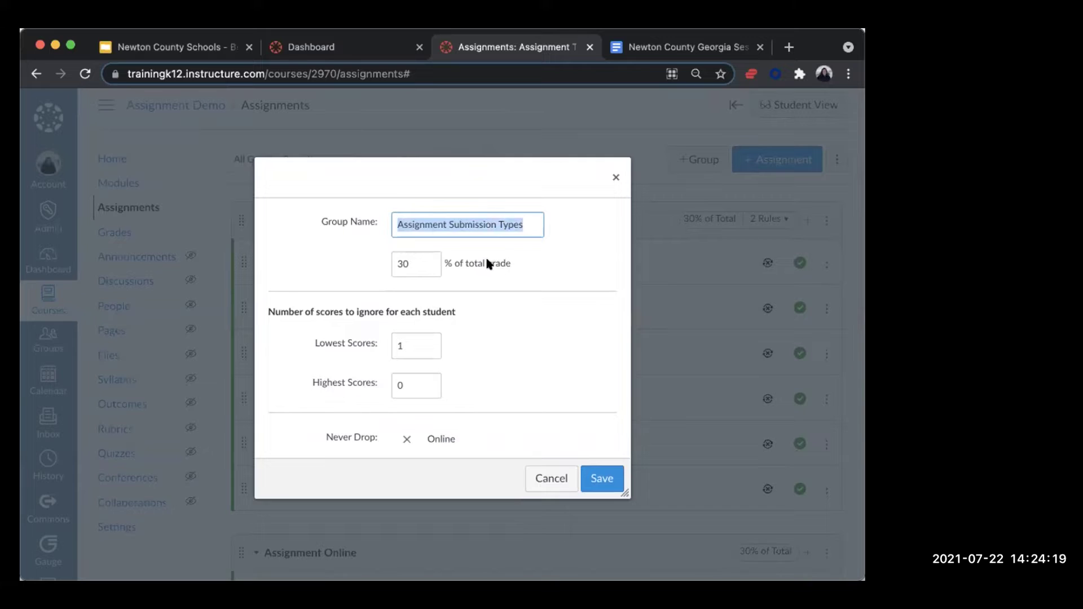
click(401, 263)
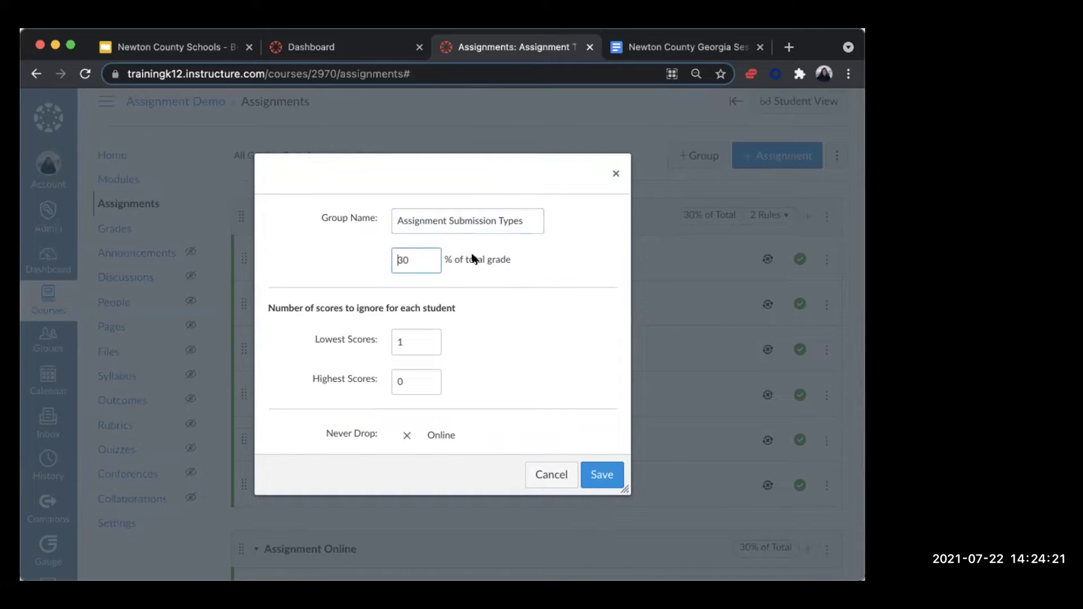
drag(411, 259, 387, 257)
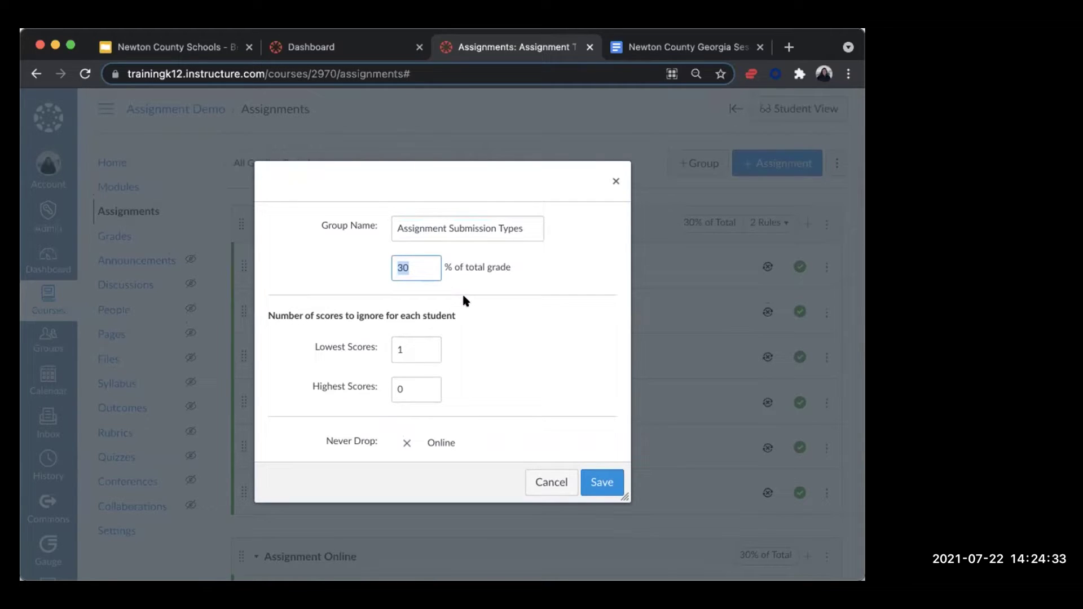
click(295, 314)
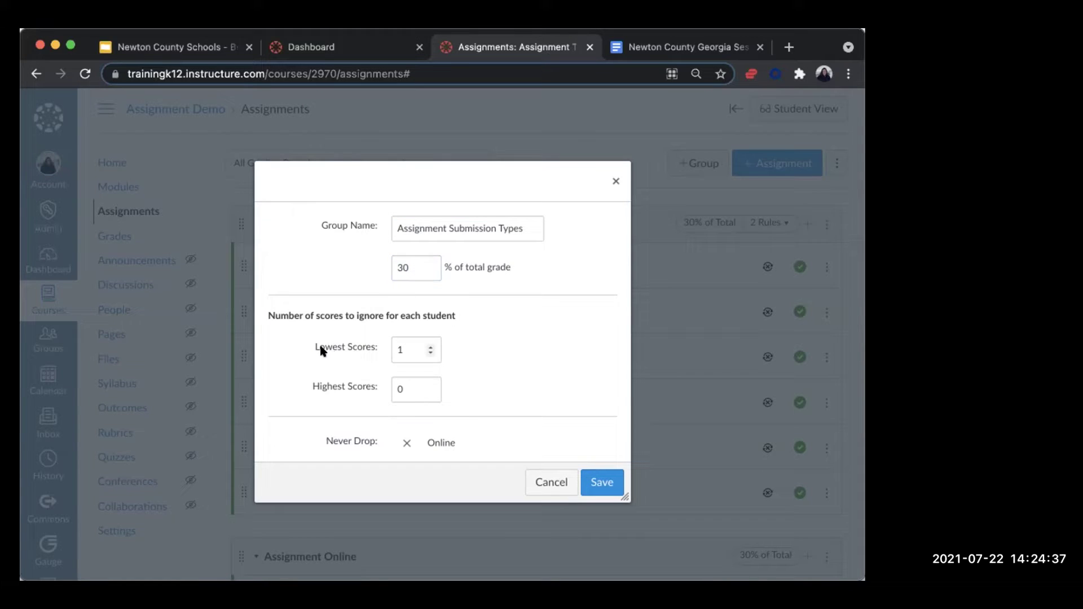
Try ignoring 2 lowest scores per student, reset the number to 1, and check the highest scores setting.
drag(309, 349, 378, 347)
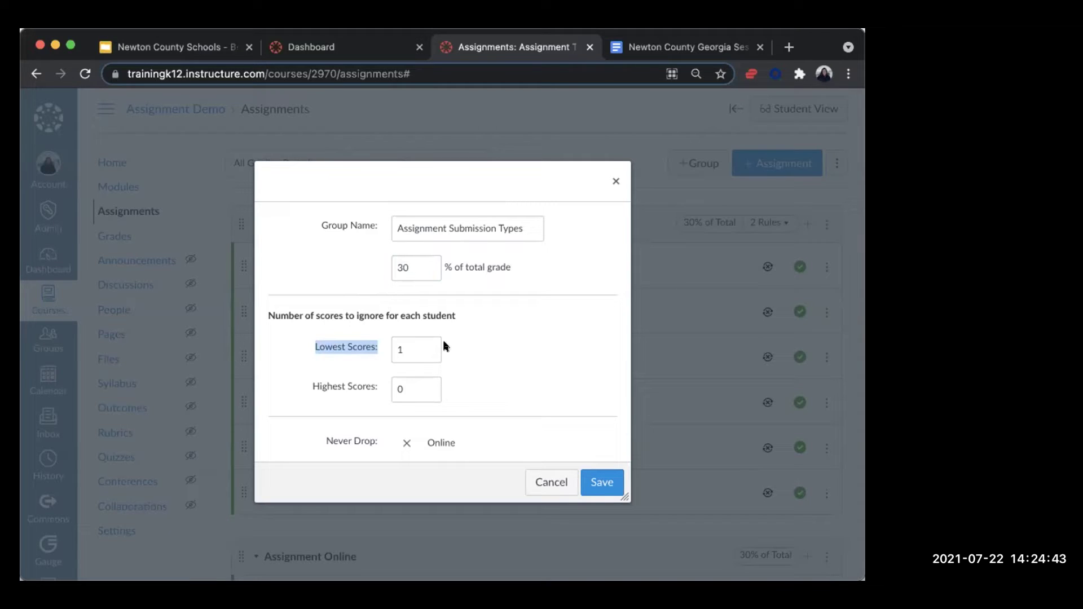
click(428, 345)
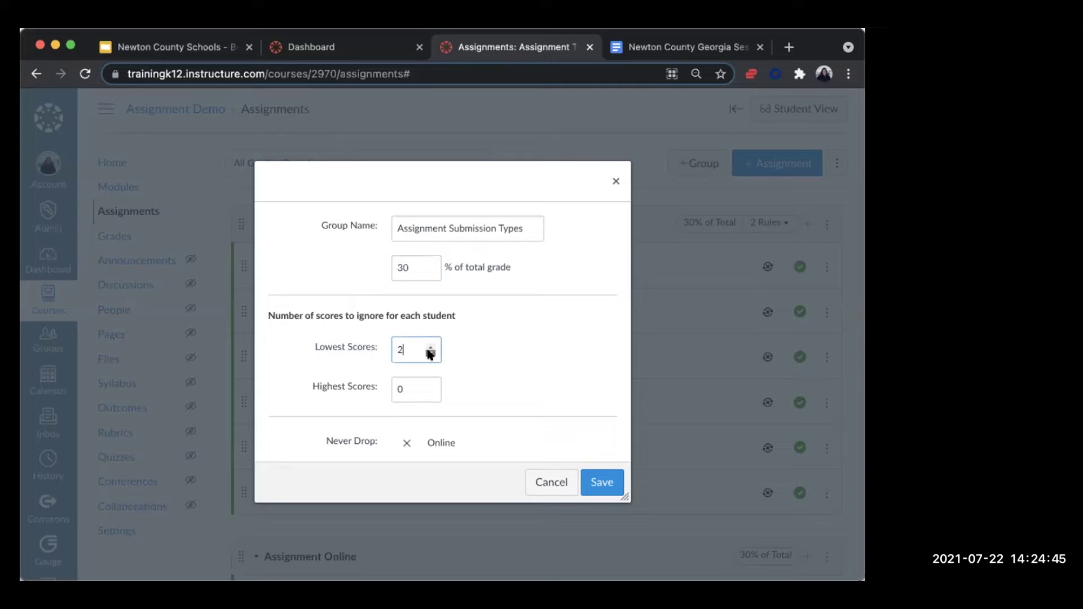
double_click(407, 348)
text(1)
click(407, 389)
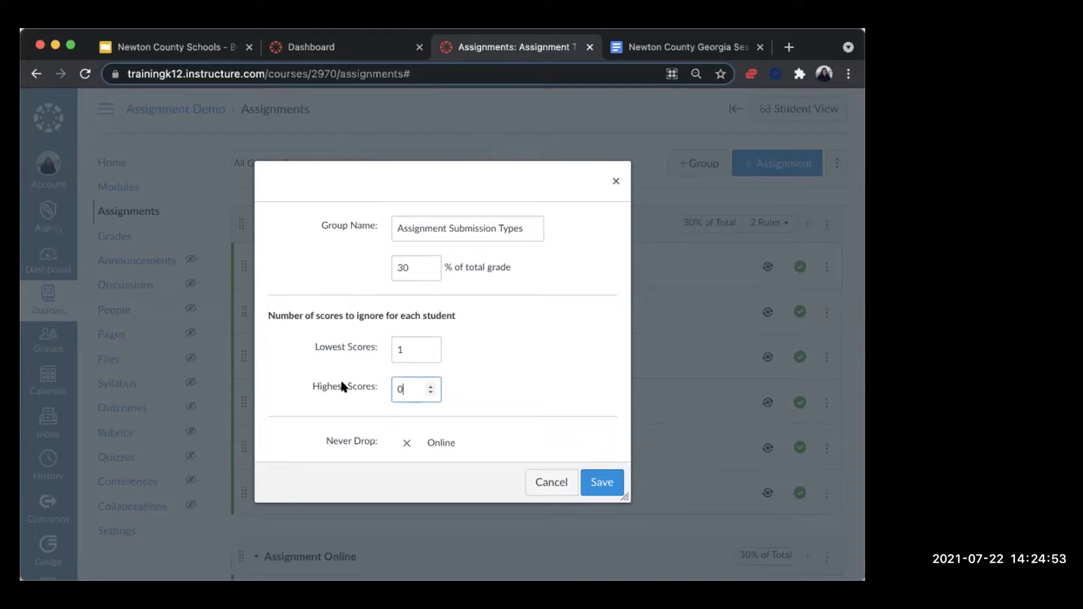
click(431, 386)
click(466, 388)
Replace the Online assignment in the group's never-drop rule with External Tool - Google 1.3.
click(407, 443)
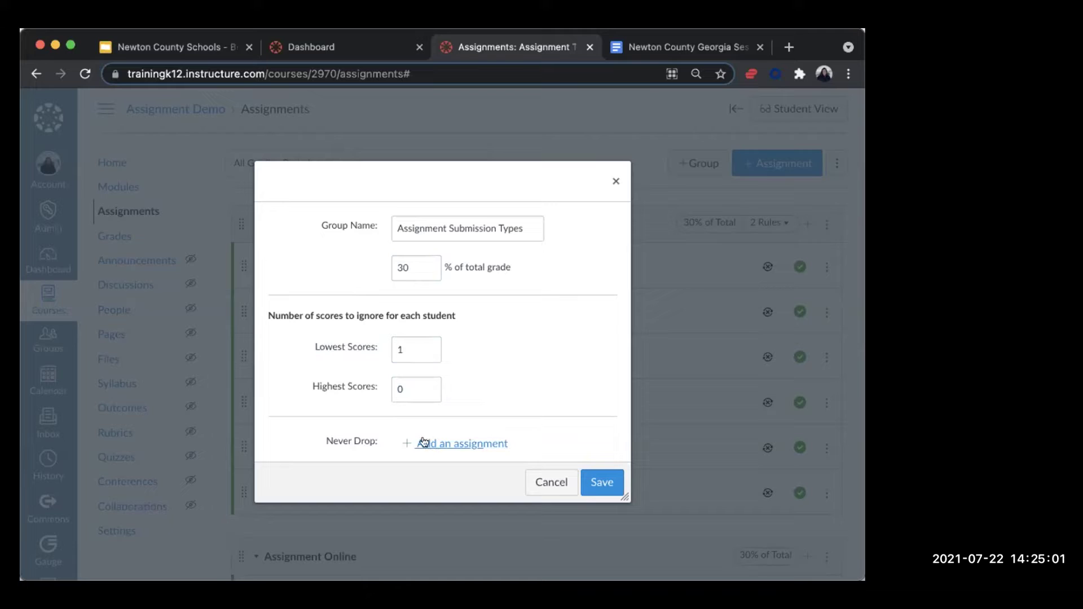
click(483, 442)
scroll(486, 440, down, 2)
click(490, 389)
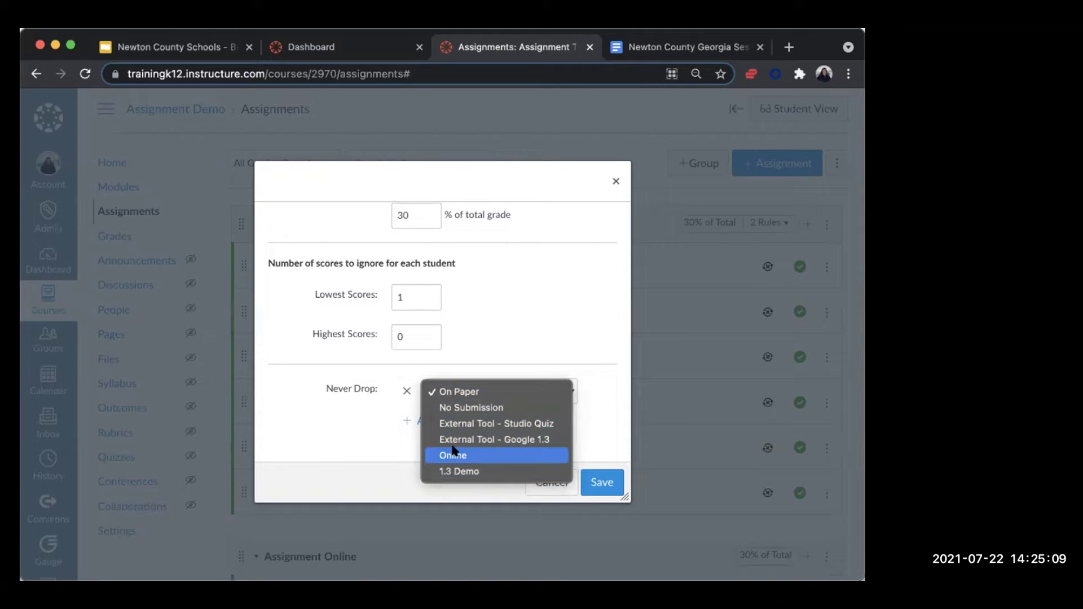
click(376, 398)
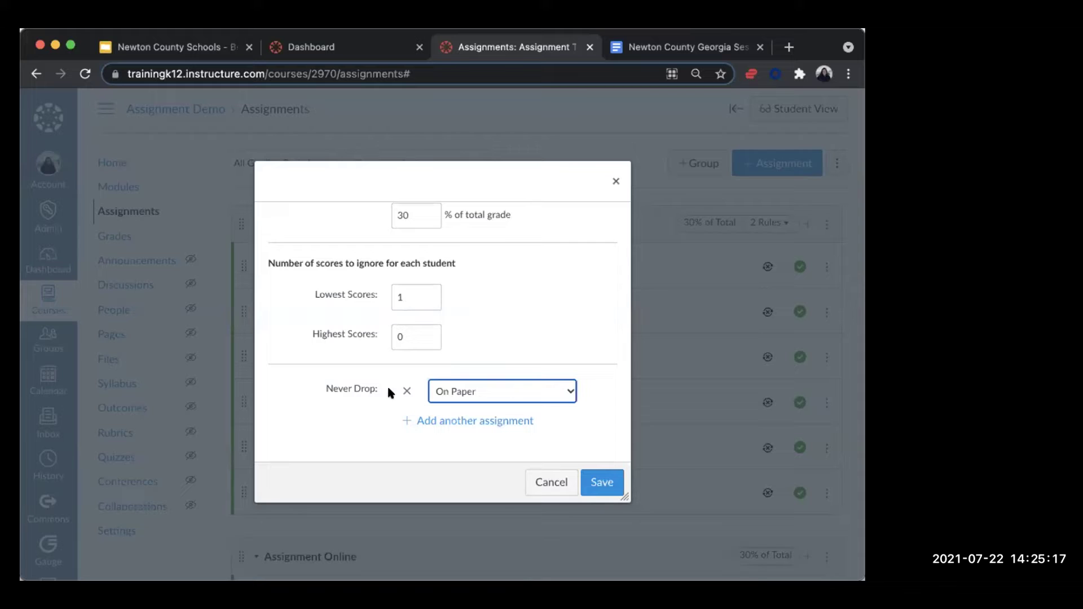
click(463, 394)
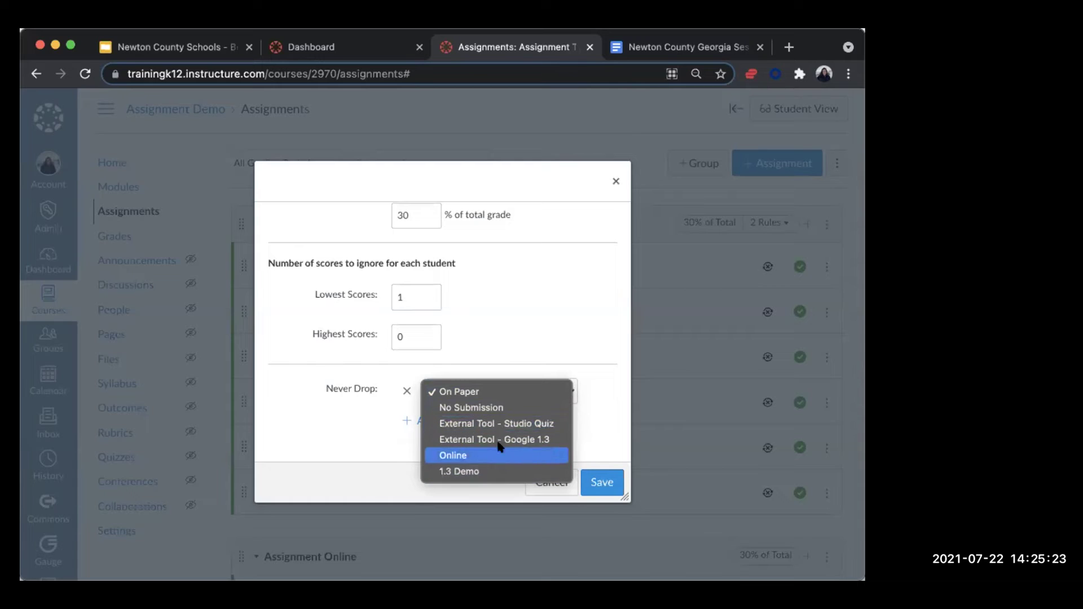
click(499, 407)
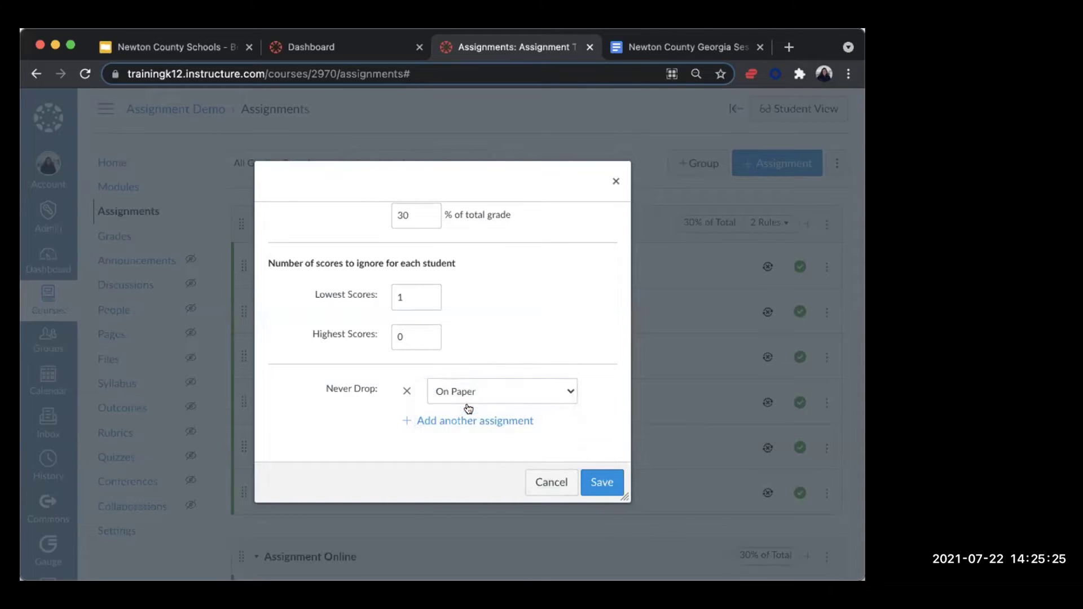
click(536, 390)
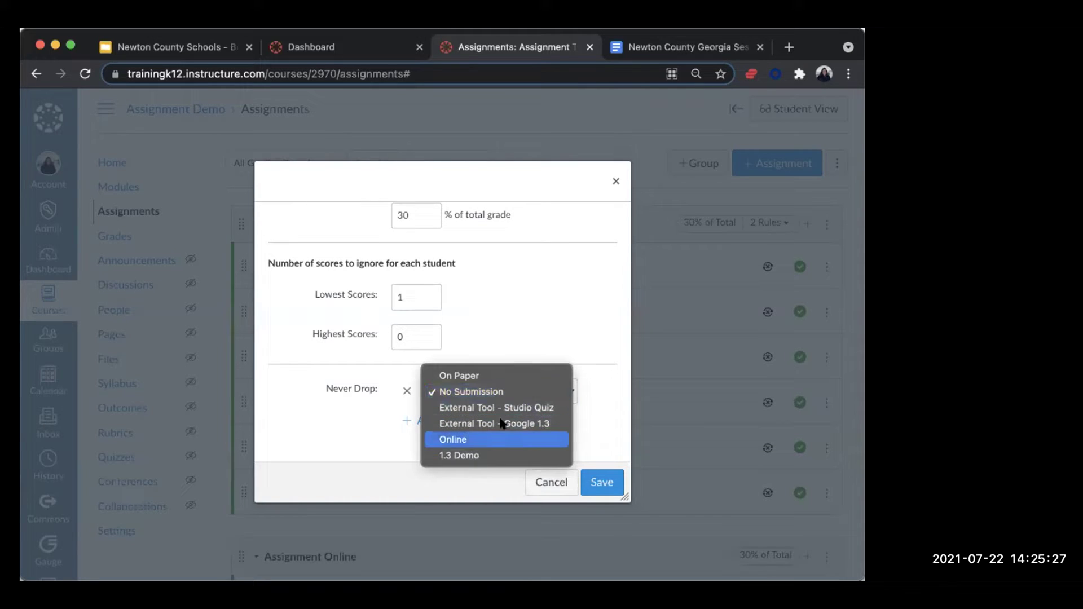
click(490, 424)
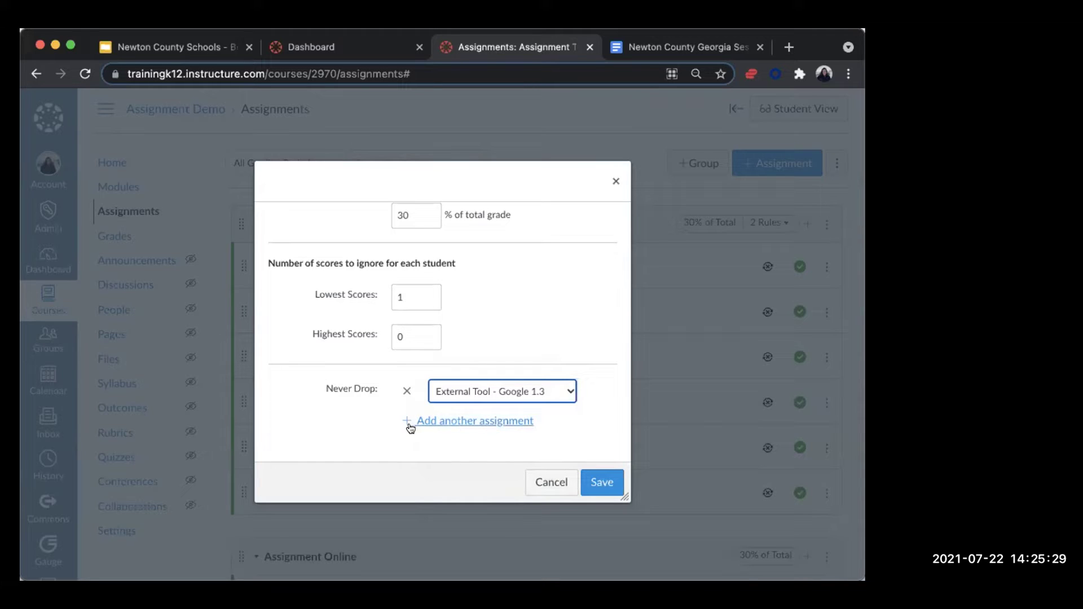
Try adding a second never-drop assignment, remove that extra entry, and save the assignment group.
click(454, 424)
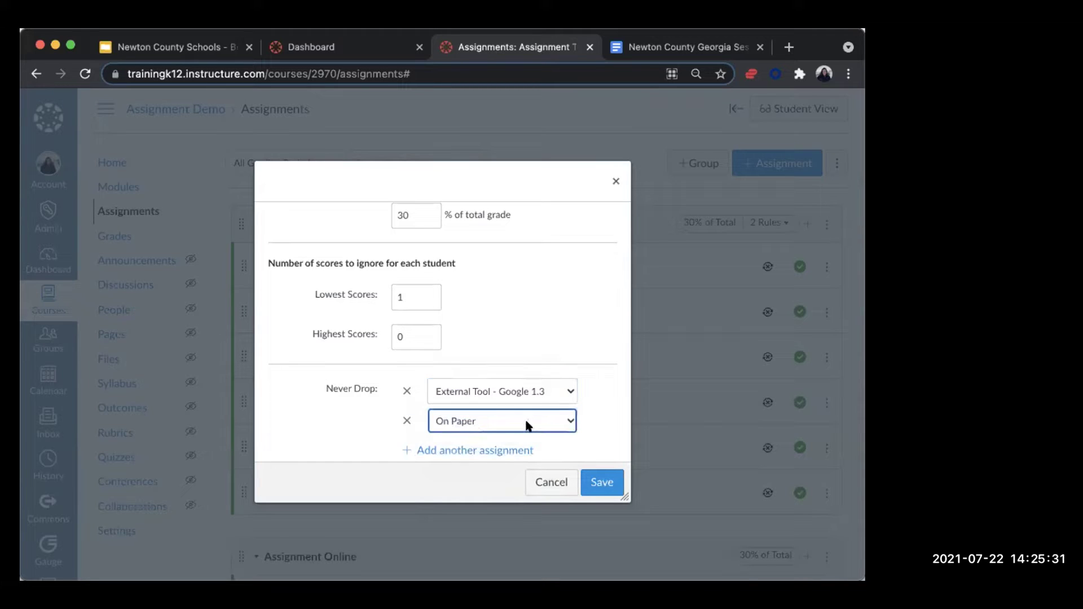
click(527, 426)
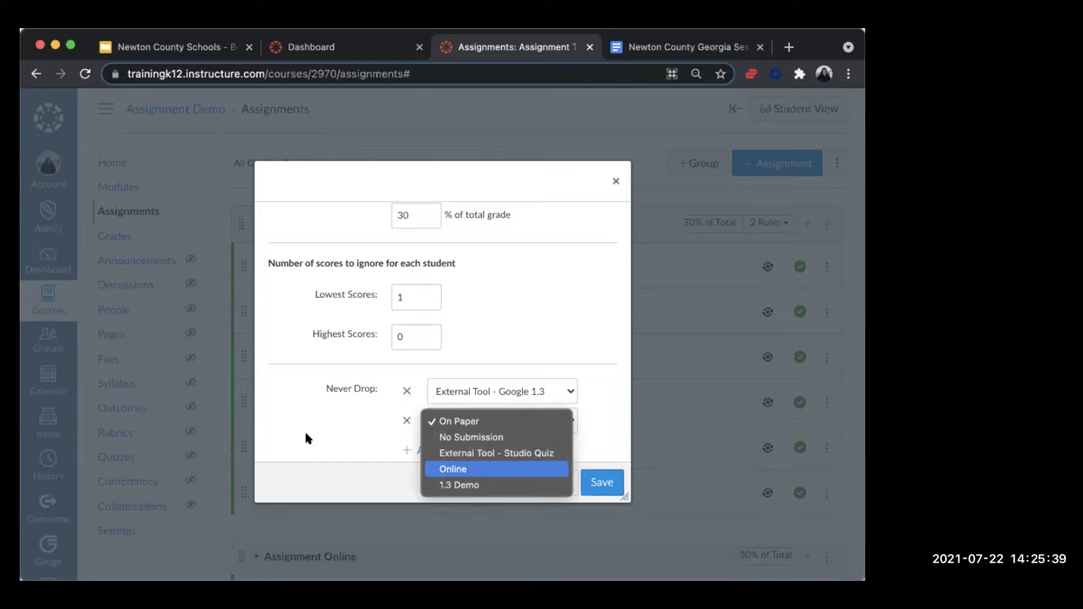
click(418, 426)
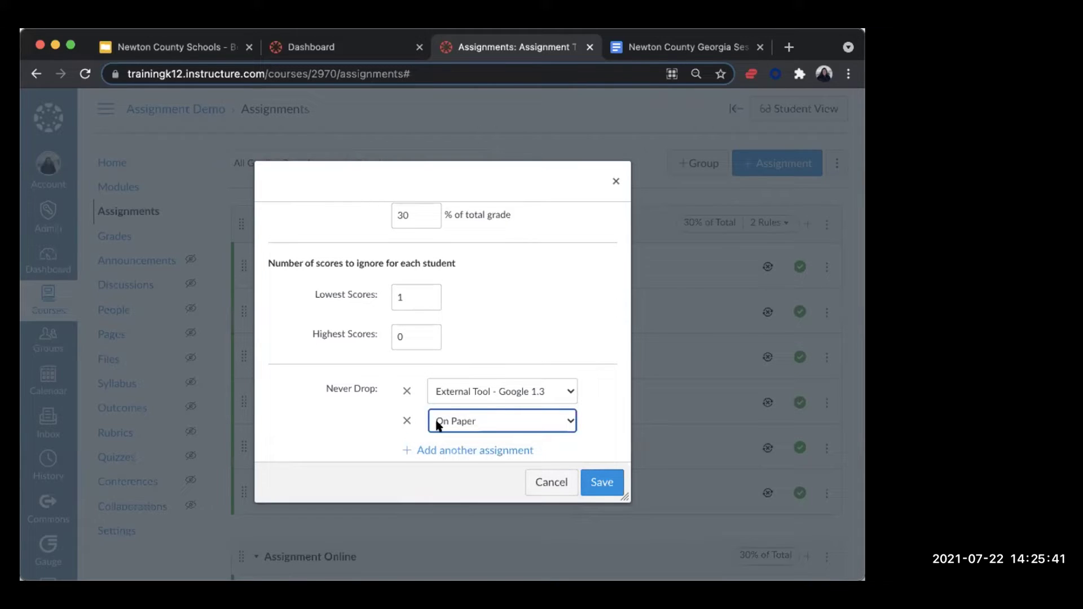
click(406, 420)
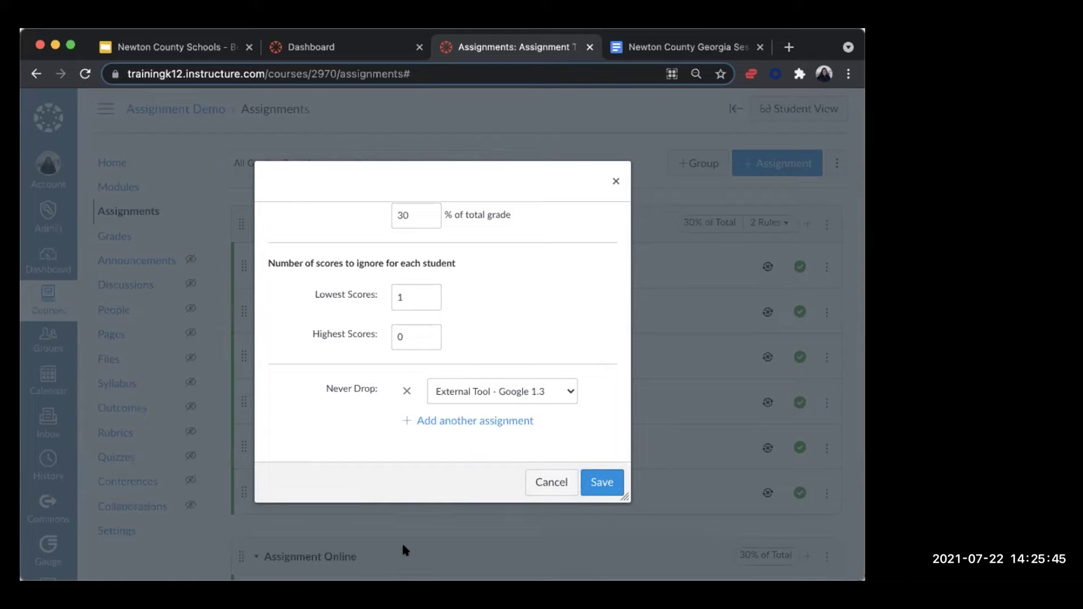
scroll(446, 360, up, 2)
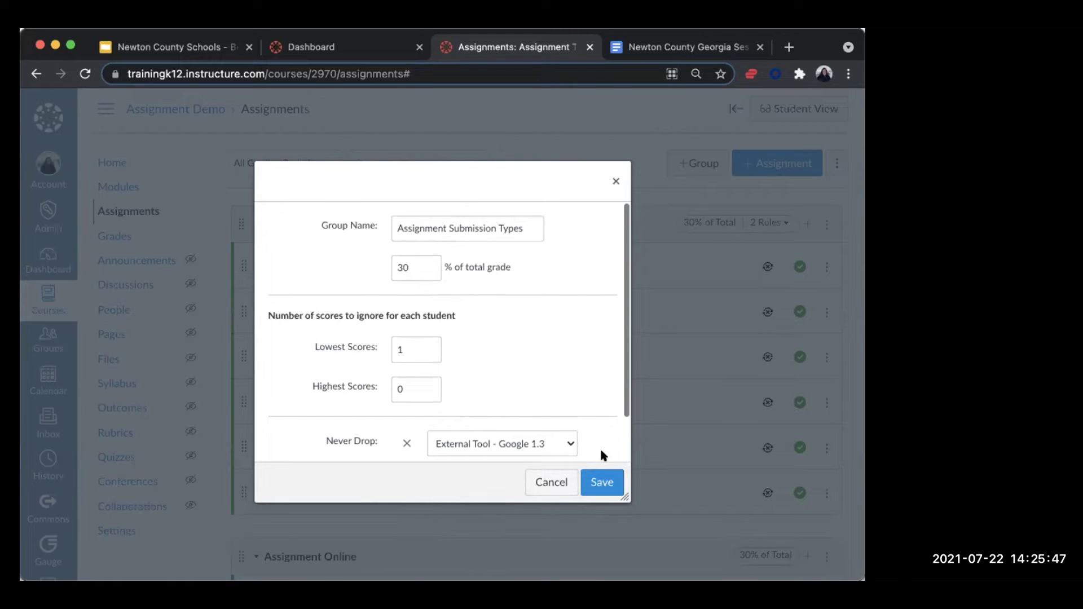
click(596, 482)
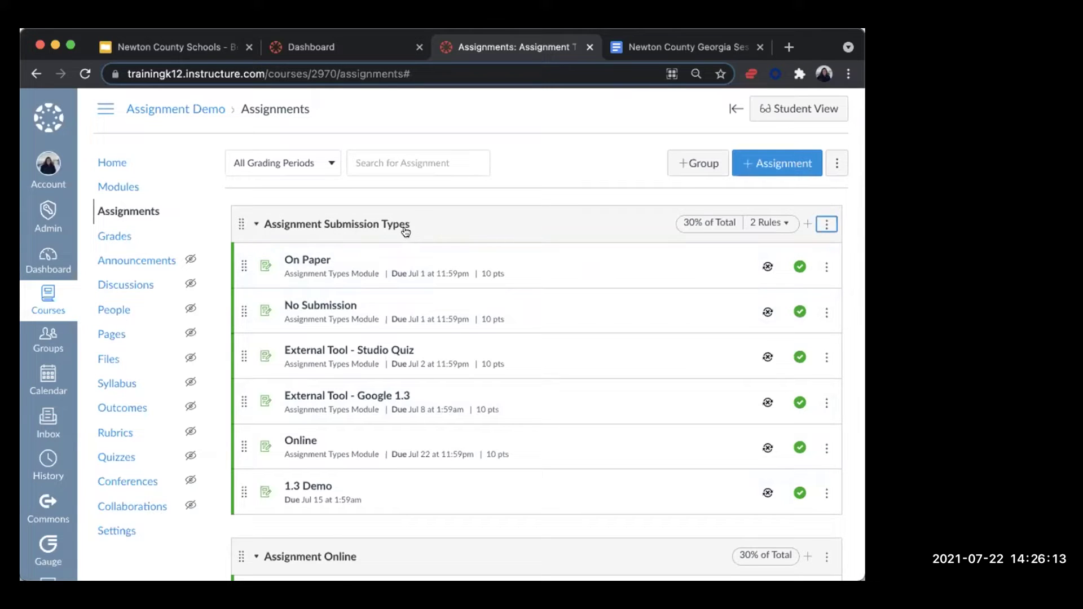
click(684, 166)
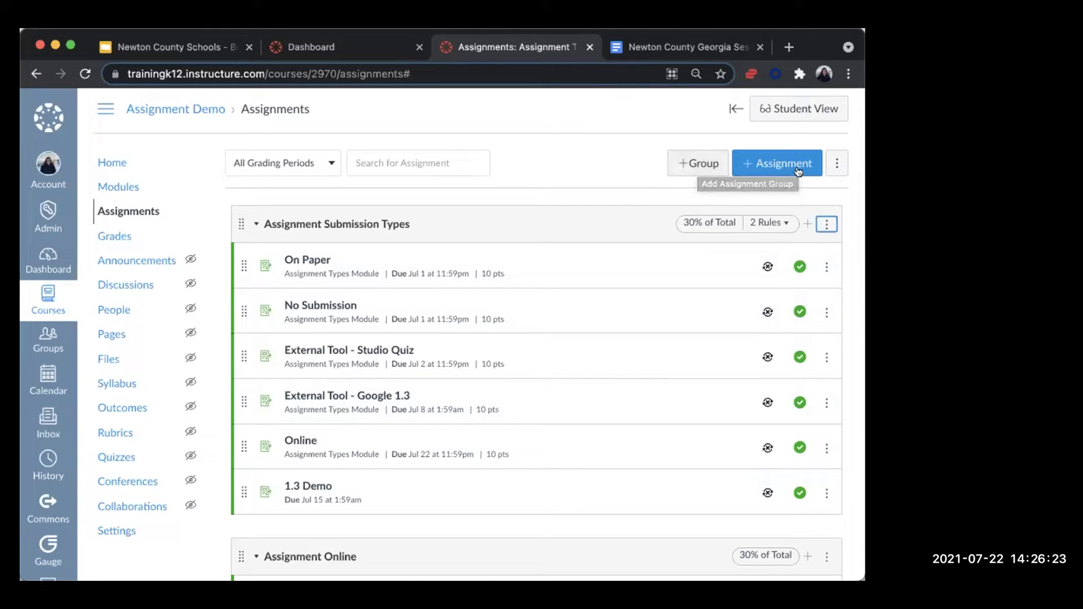
click(837, 163)
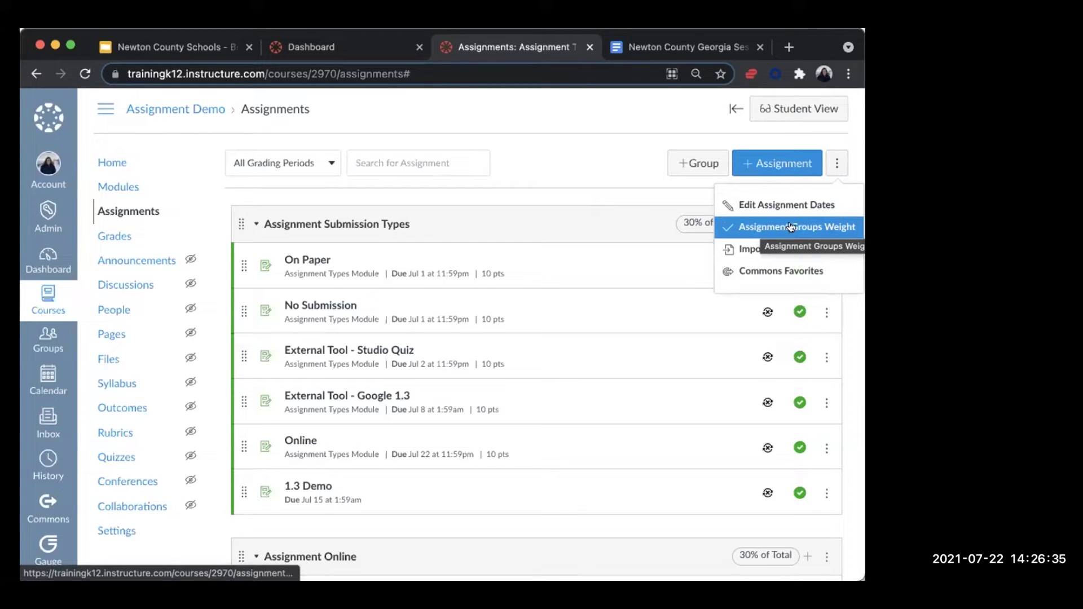
click(838, 164)
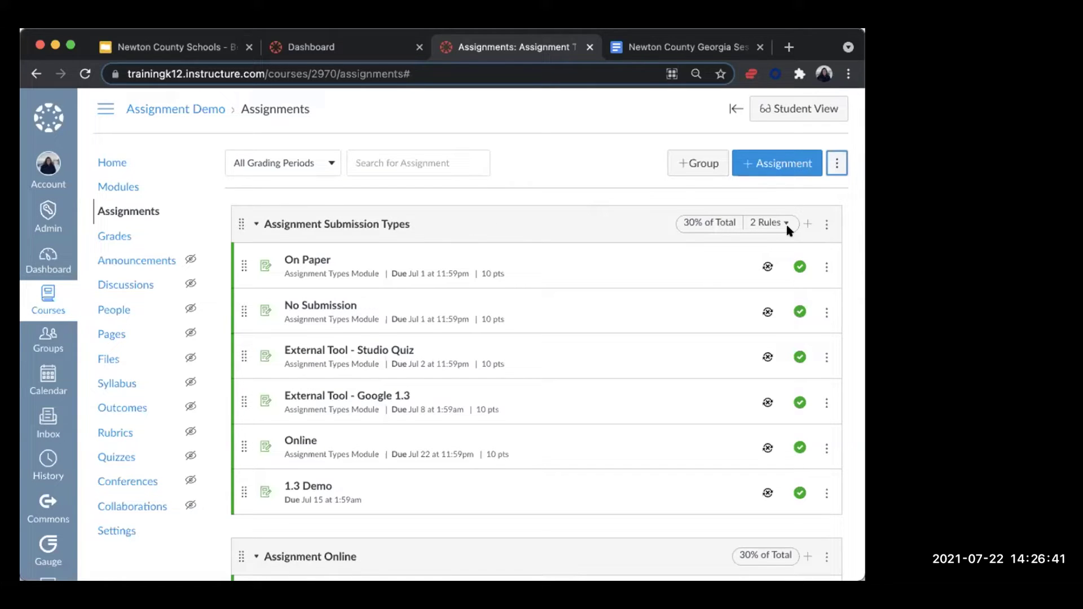
Reopen the Assignment Submission Types group settings, check its score and never-drop rules, and save the group.
click(826, 224)
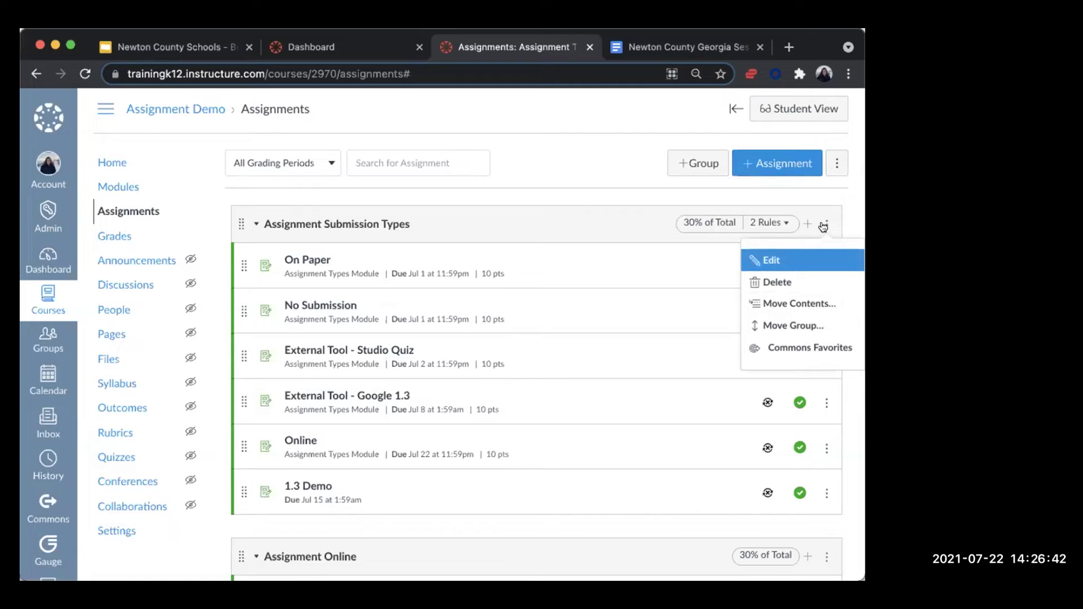
click(820, 258)
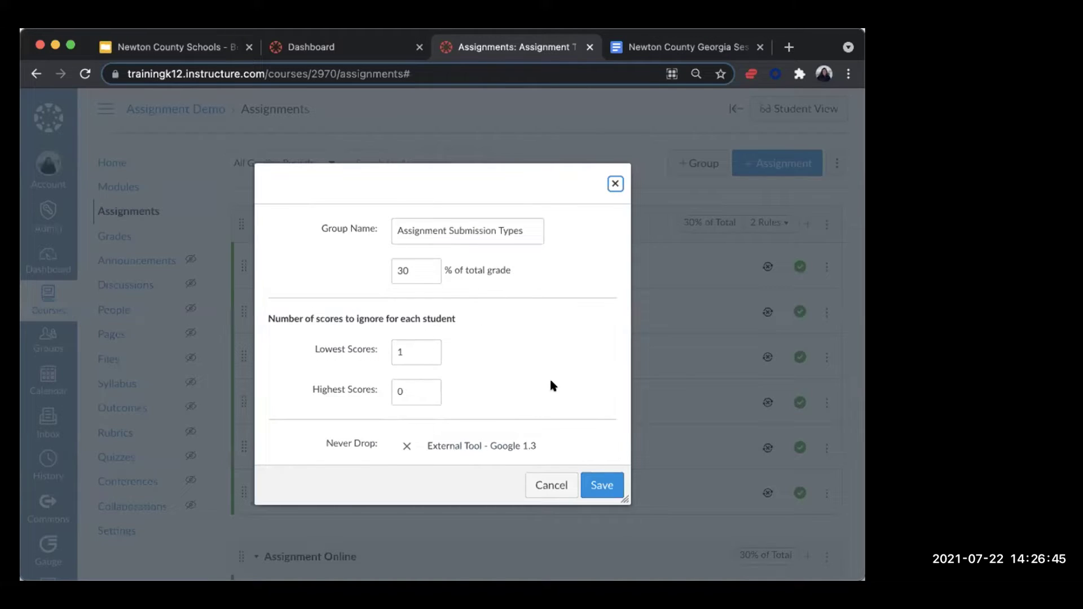
scroll(551, 377, down, 2)
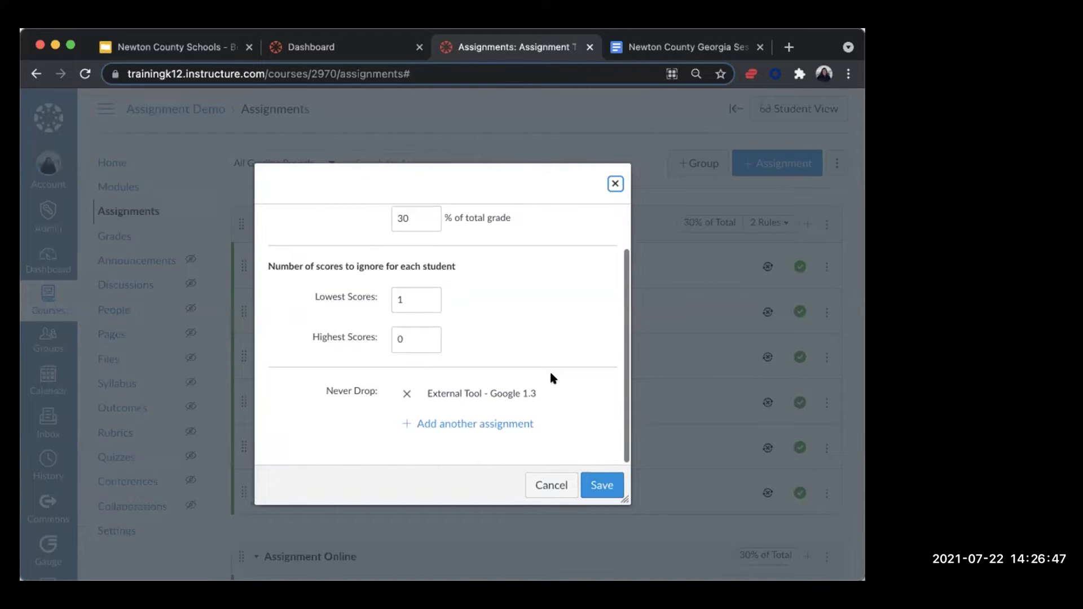
scroll(620, 489, up, 2)
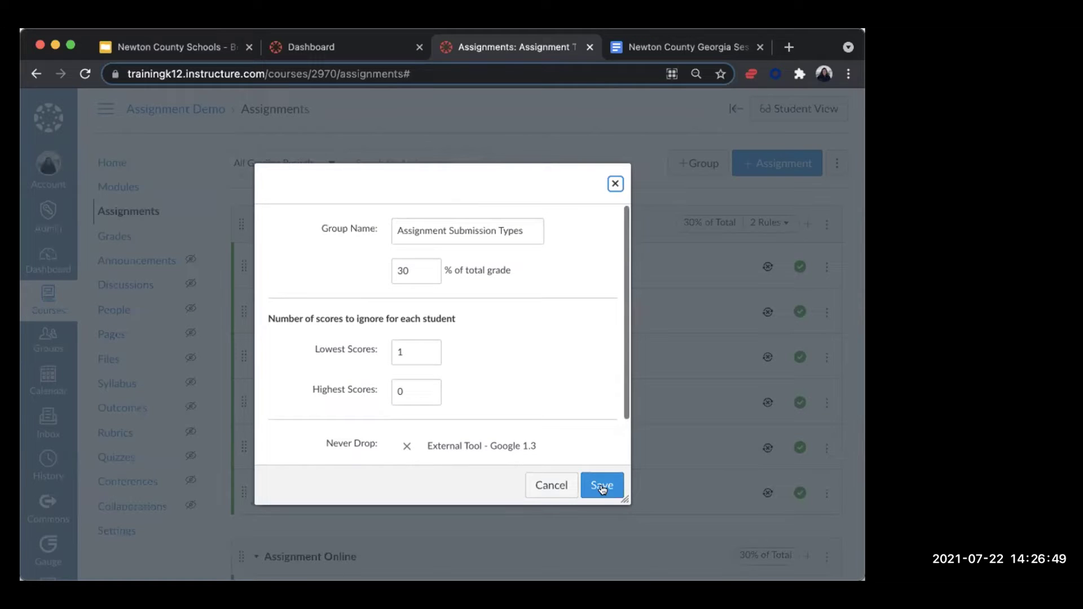
click(605, 486)
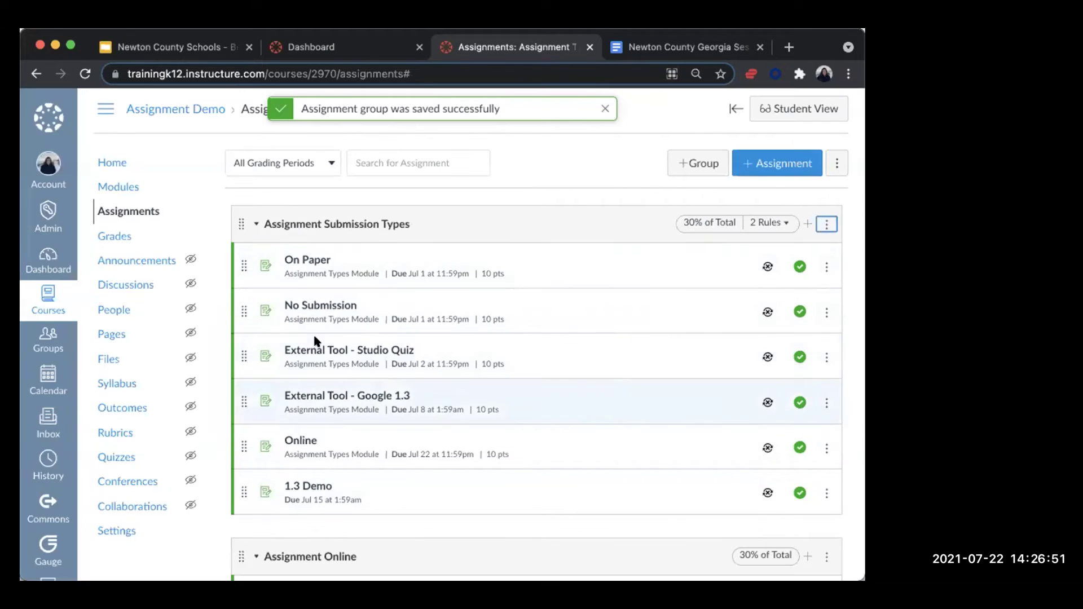
Switch to the Google Slides training presentation and advance to the Dates Bulk Edit slide.
key(super+1)
click(107, 550)
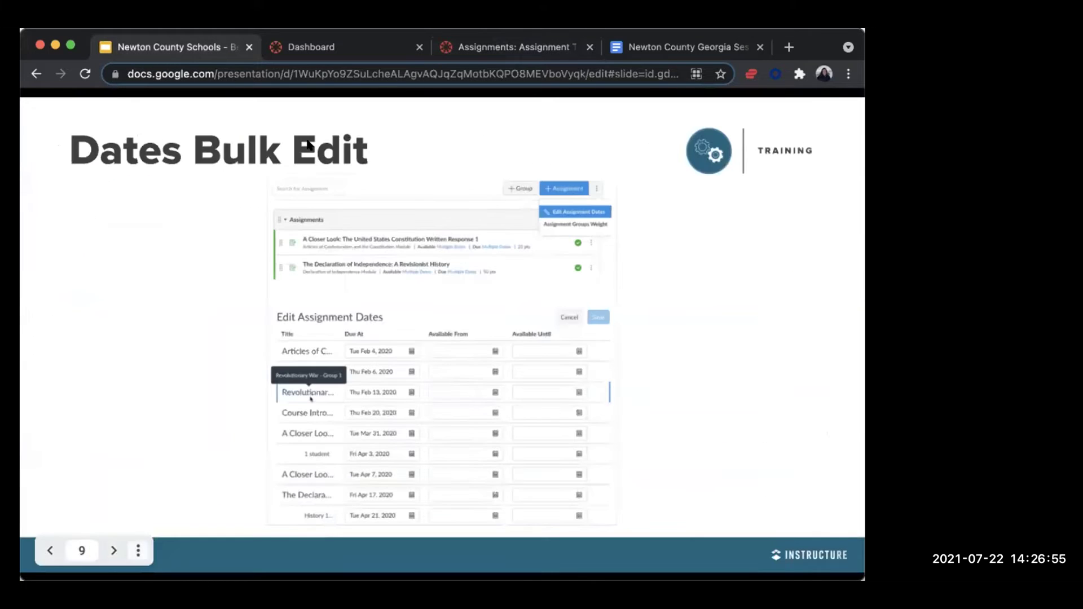
Advance to the Activity: Assignment Groups slide, and view the Text Entry assignment's overview and guidelines in Canvas.
click(110, 549)
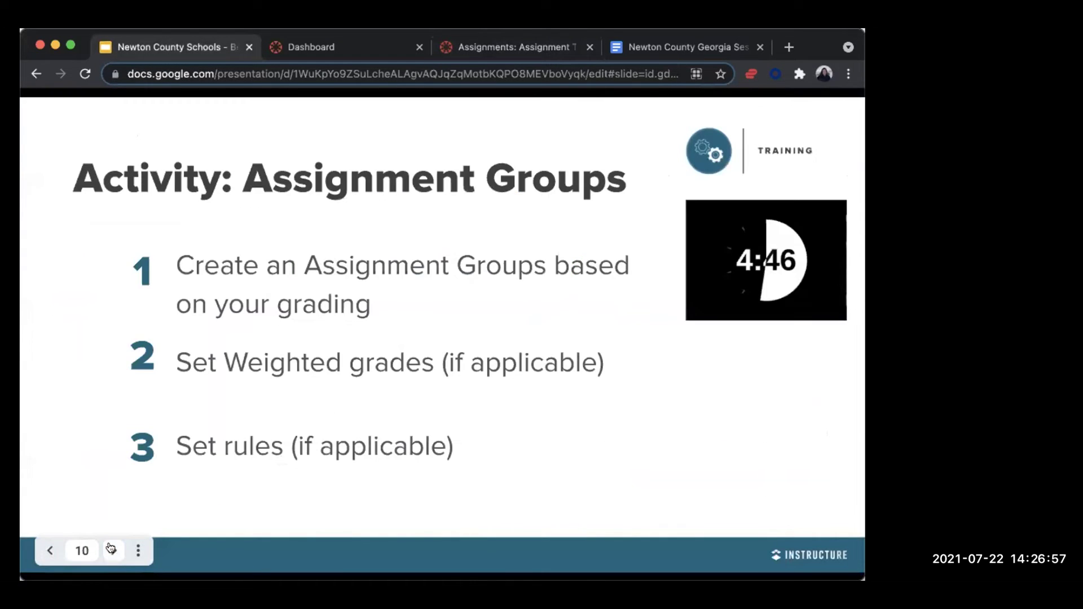
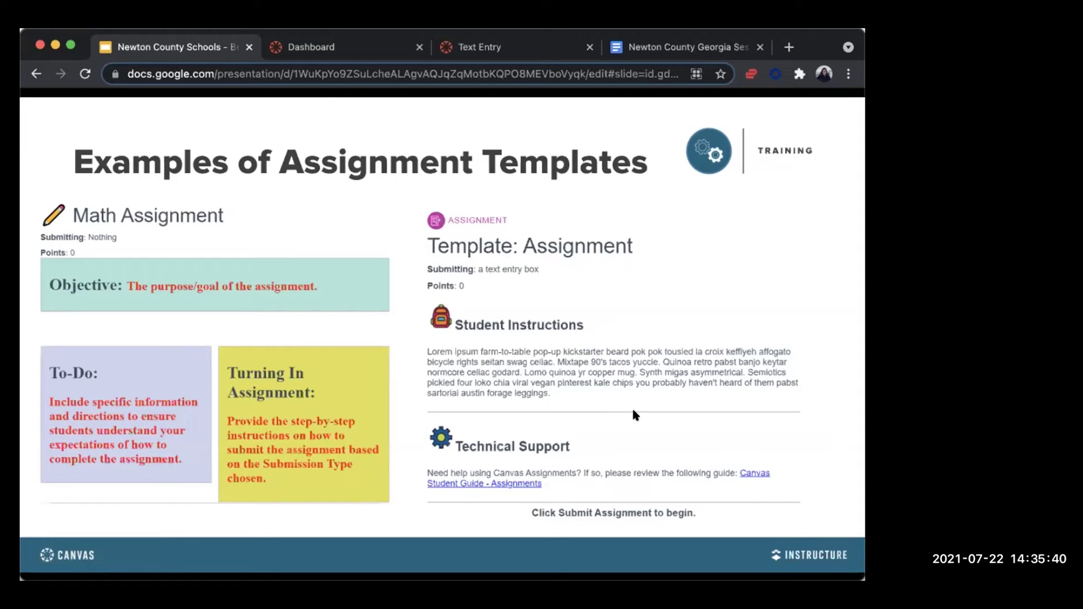
click(480, 47)
drag(280, 129, 509, 138)
click(355, 283)
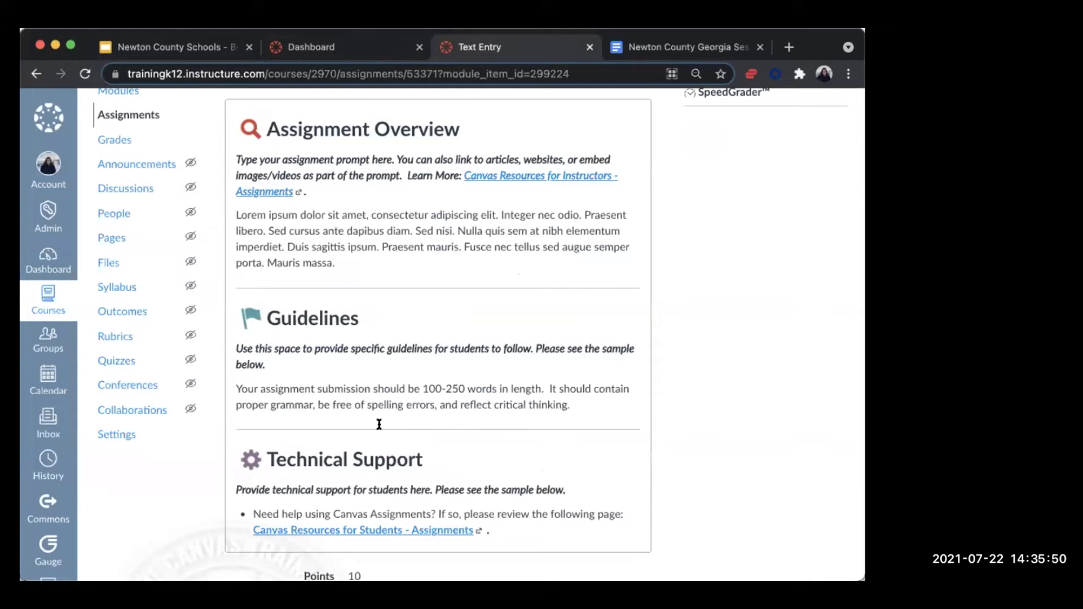
Return to the Google Slides presentation and advance to the Support Spot slide.
click(357, 50)
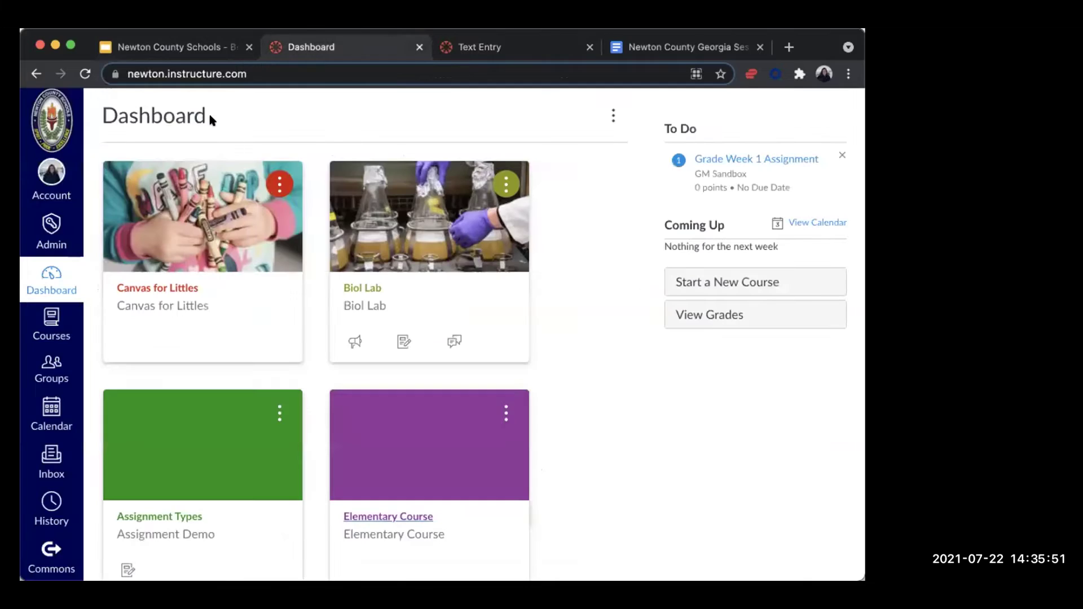
click(207, 57)
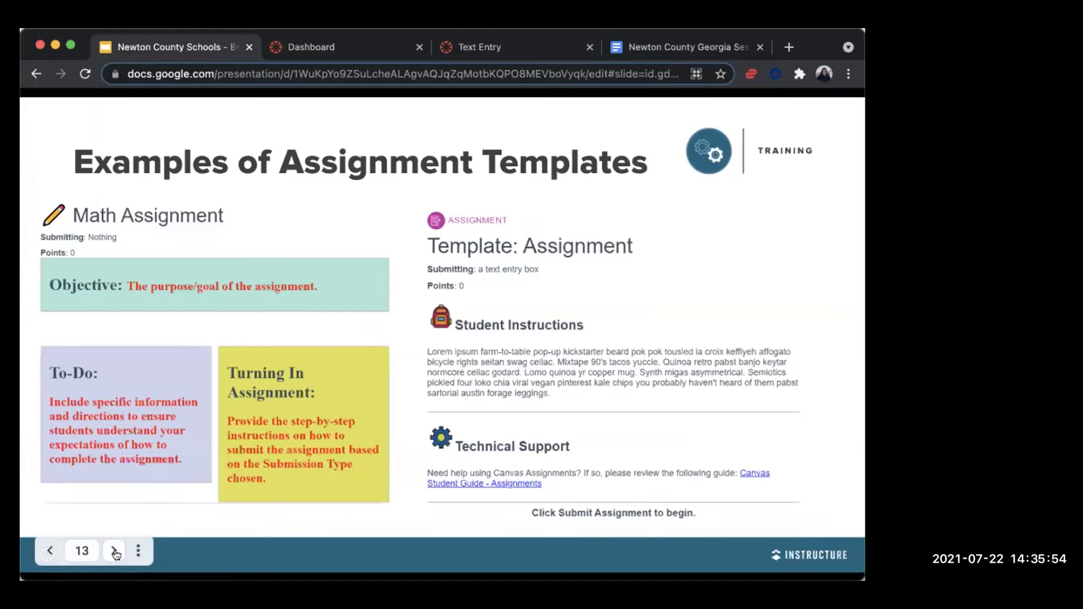
click(114, 551)
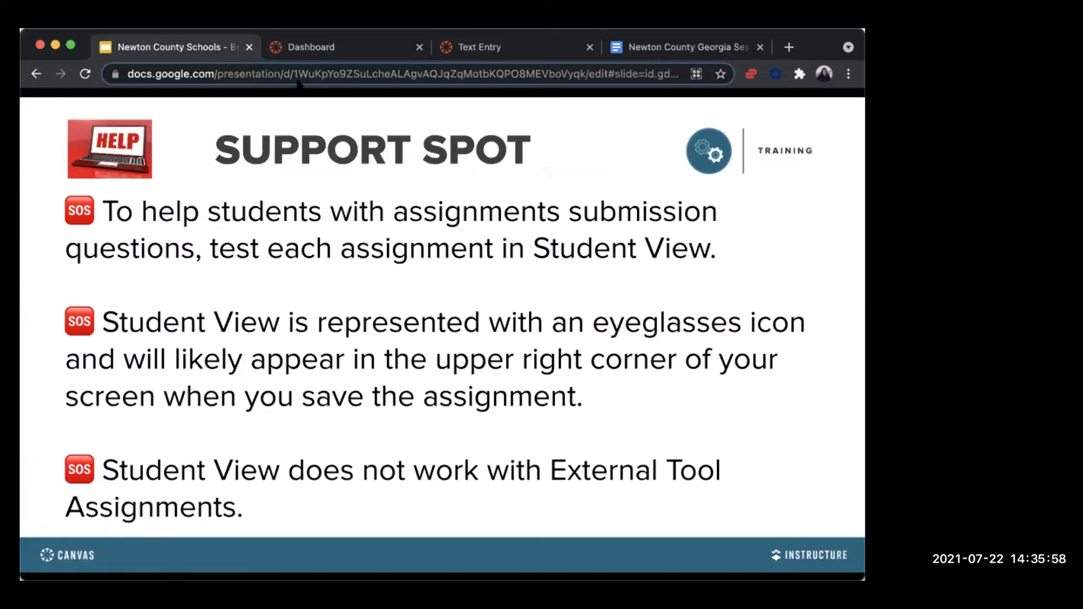
Switch to Canvas, open the Assignment Demo course's assignments list, and collapse the Assignment Submission Types and Assignment Online groups.
click(345, 47)
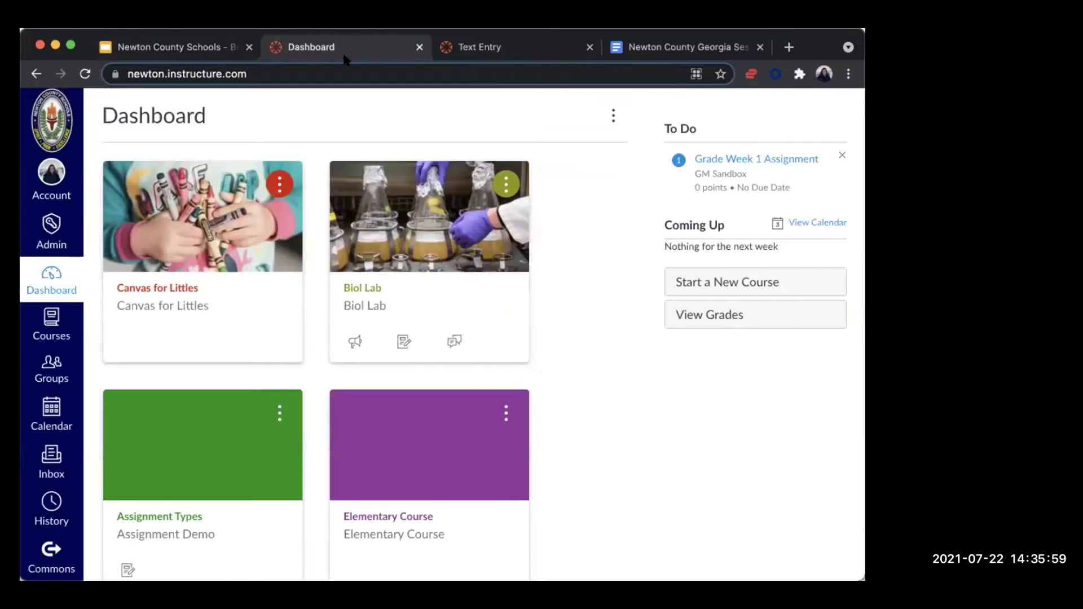
click(484, 51)
scroll(407, 305, up, 5)
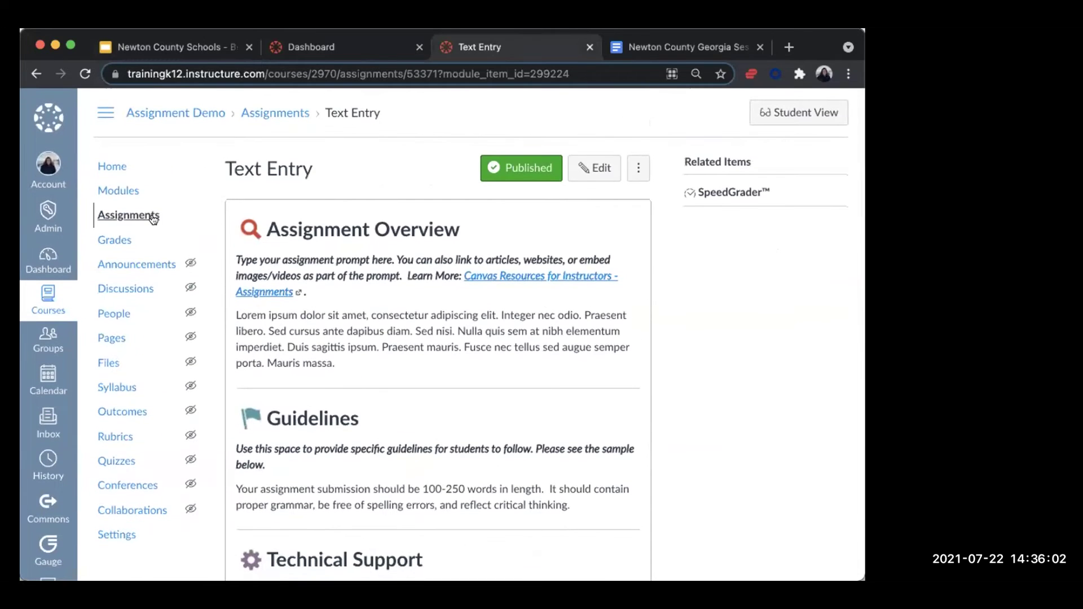
click(153, 220)
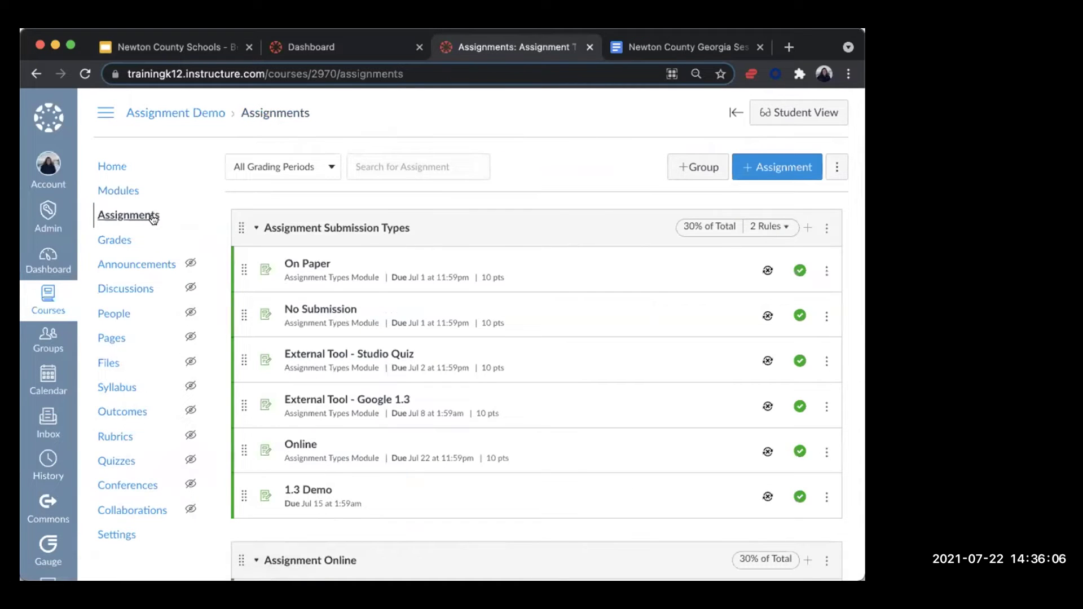
click(364, 230)
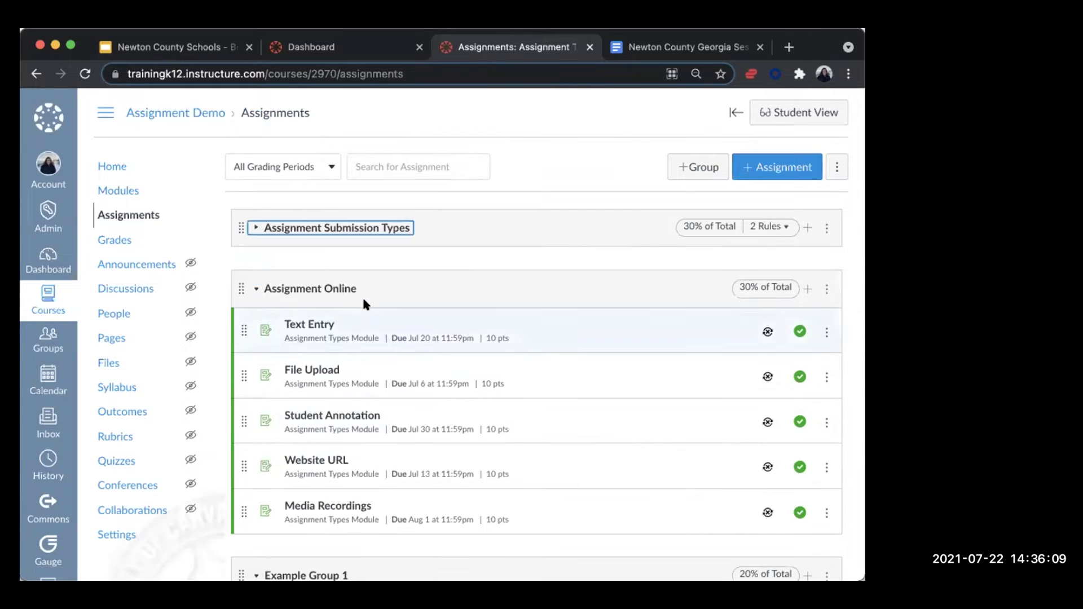
click(334, 290)
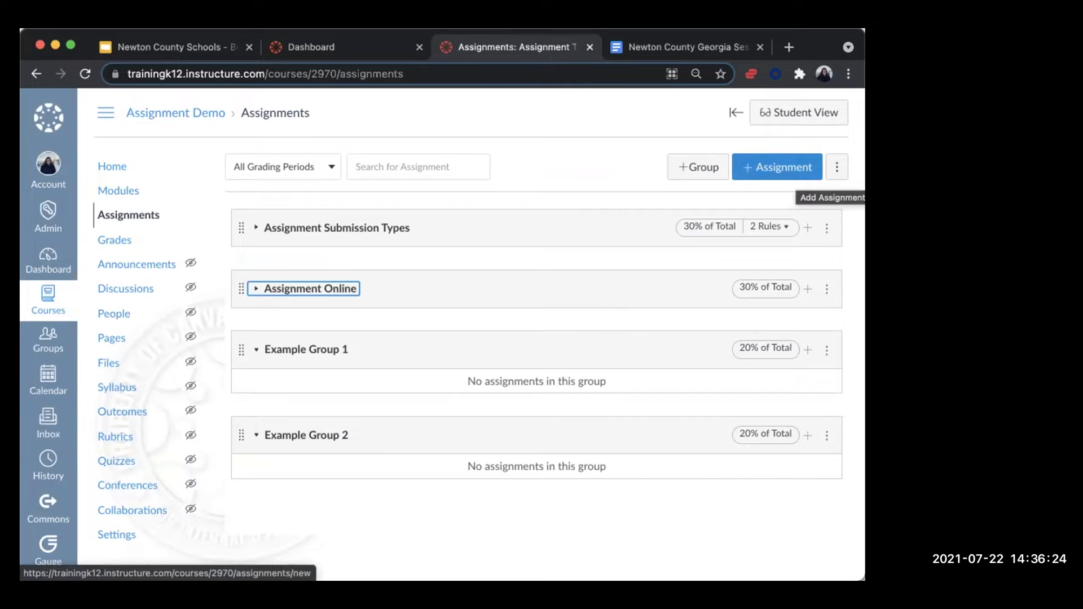
Start a new assignment in Example Group 1 and name it Example Activity 1.
key(super+Tab)
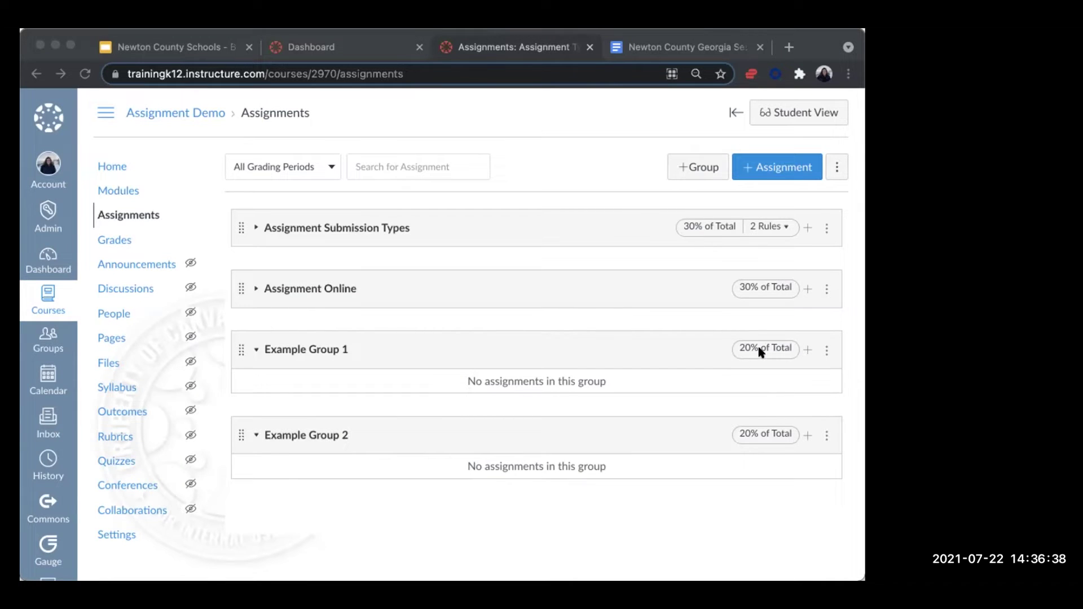
click(801, 343)
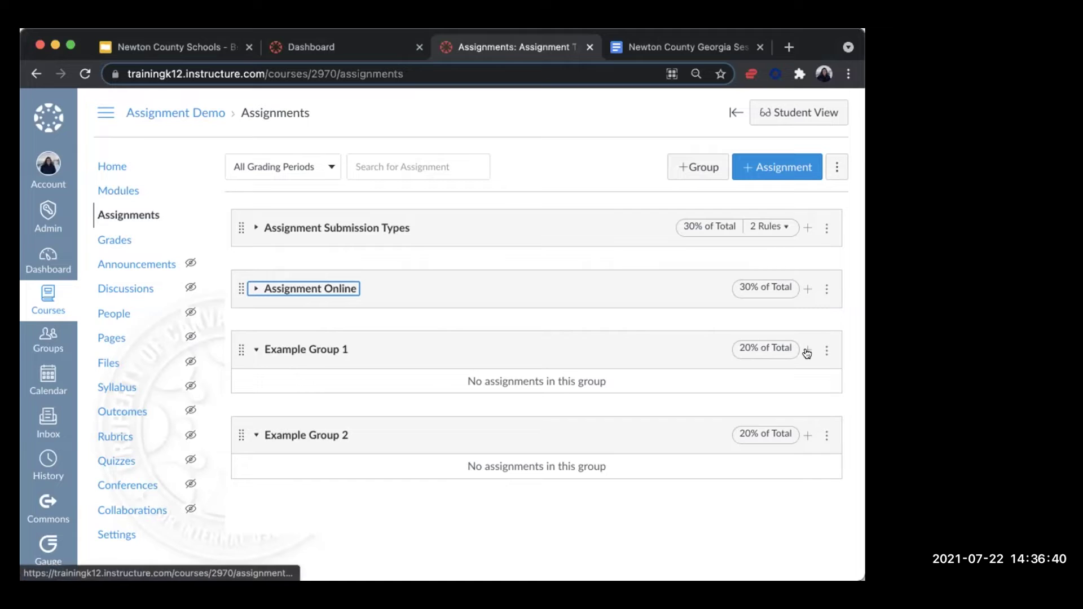
click(801, 351)
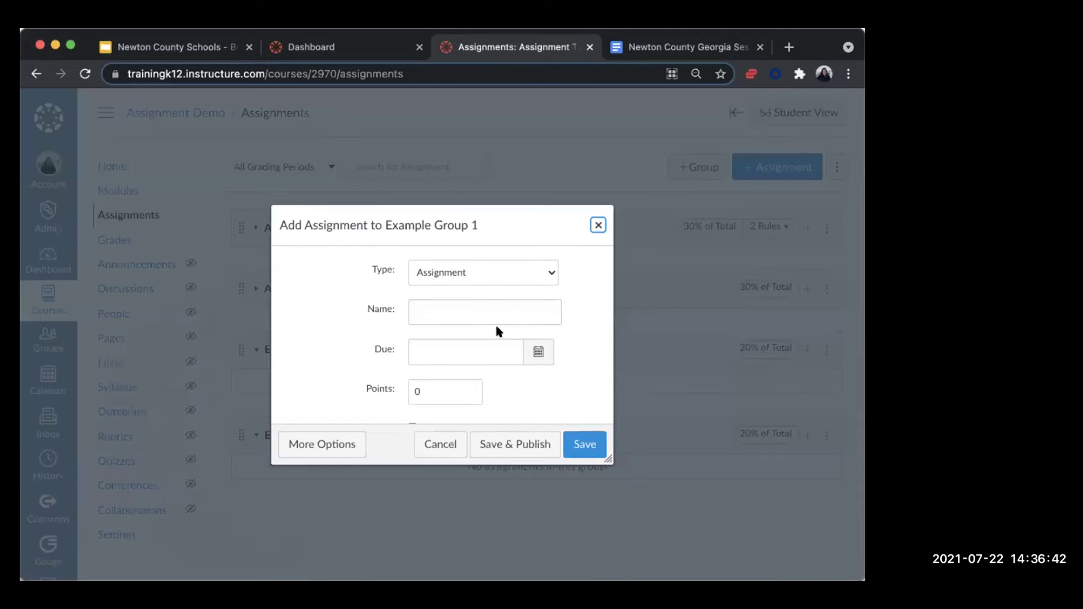
click(485, 312)
key(Down)
key(Down)
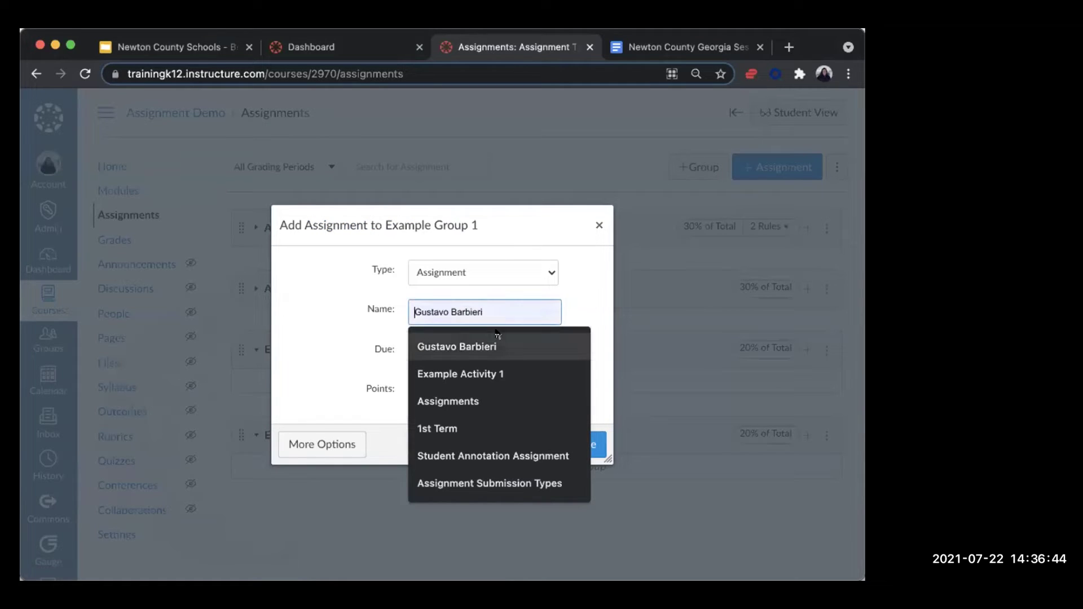
key(Return)
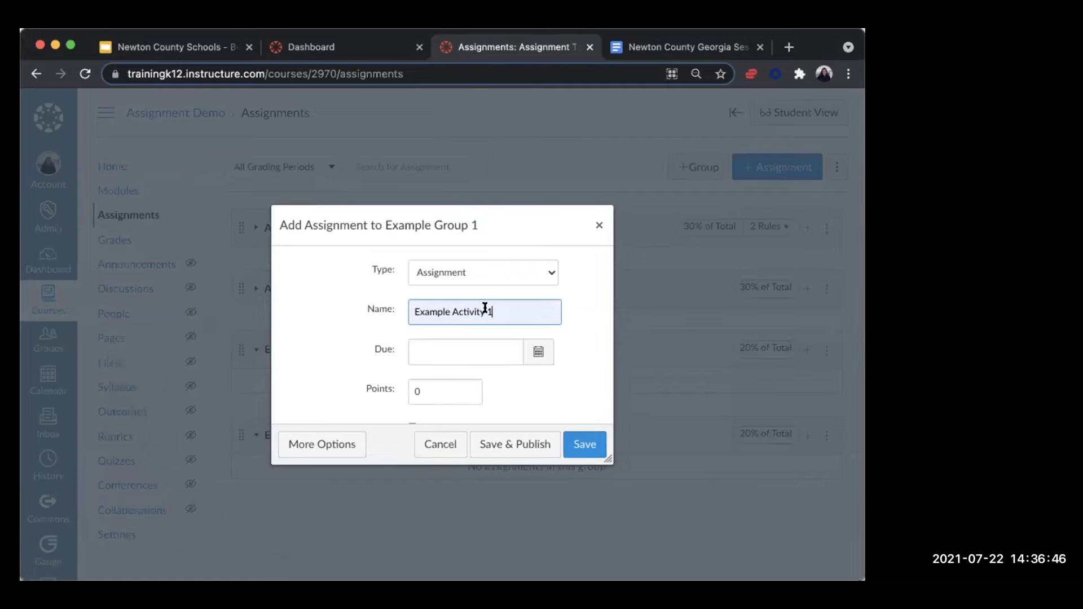
Set the new assignment's due date to Jul 23 11:59pm and its points to 10.
click(431, 351)
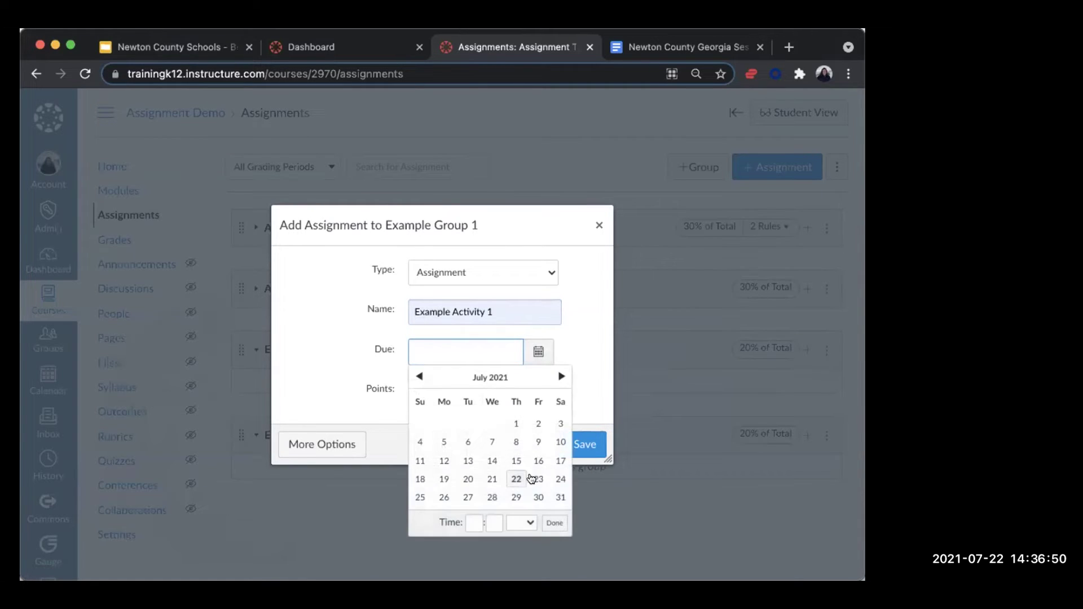
click(535, 477)
click(585, 374)
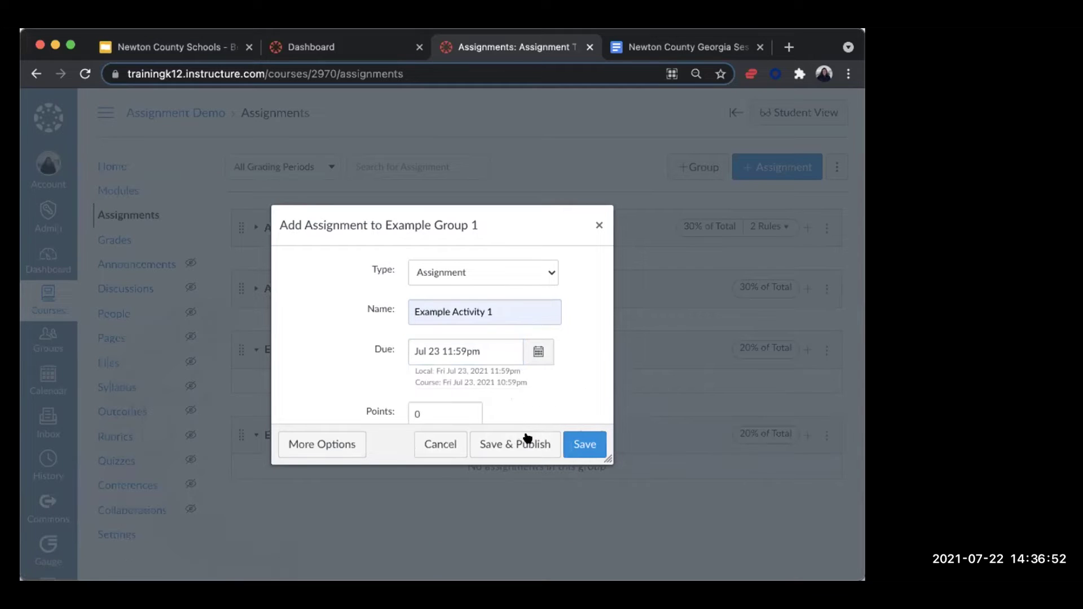
scroll(462, 384, down, 1)
click(413, 364)
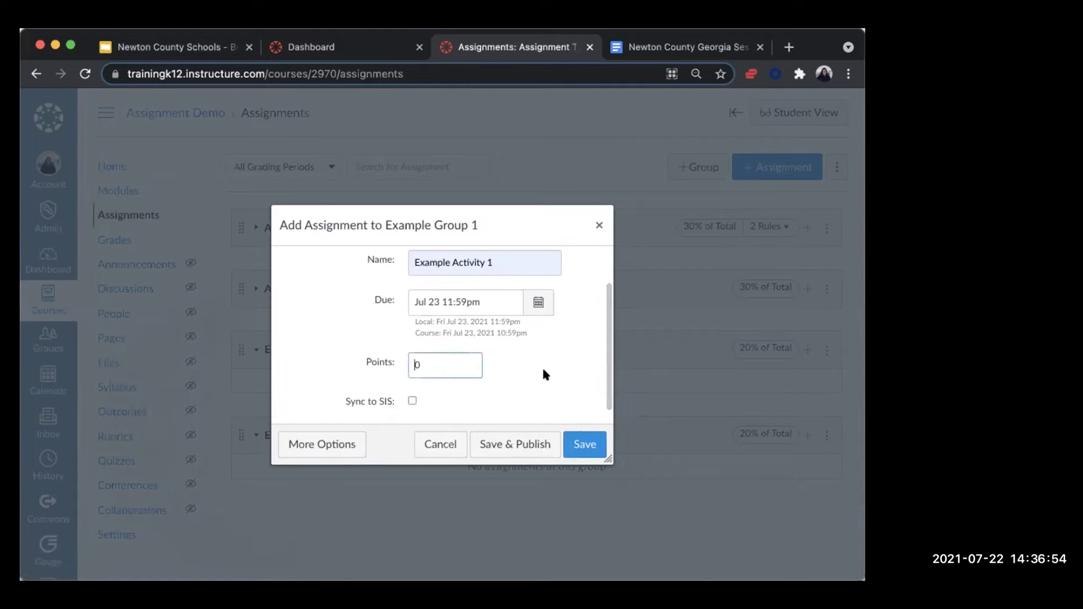
text(1)
scroll(525, 367, down, 1)
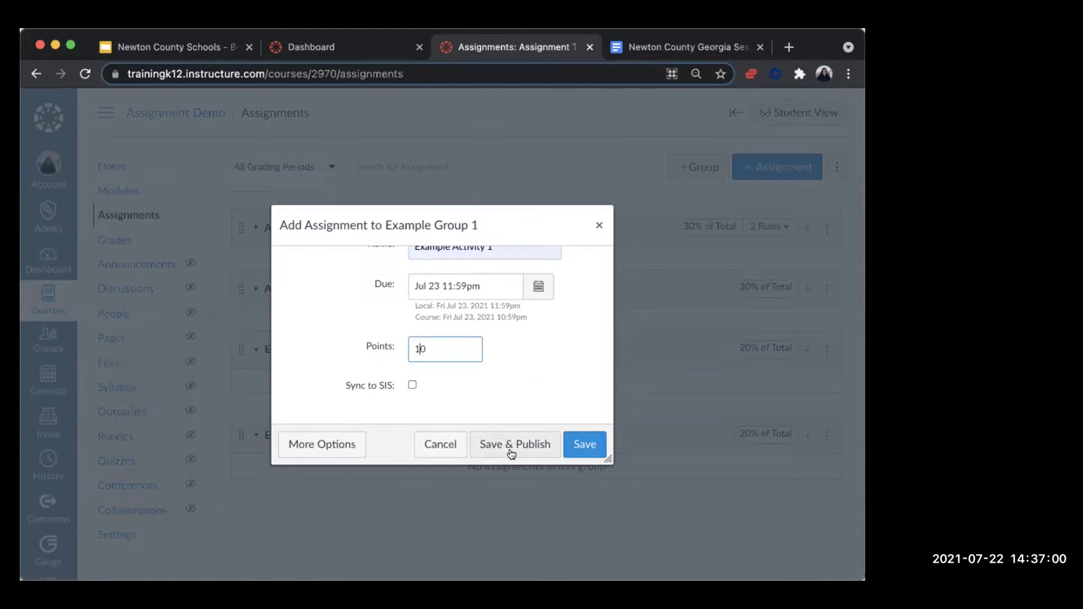
scroll(527, 360, up, 2)
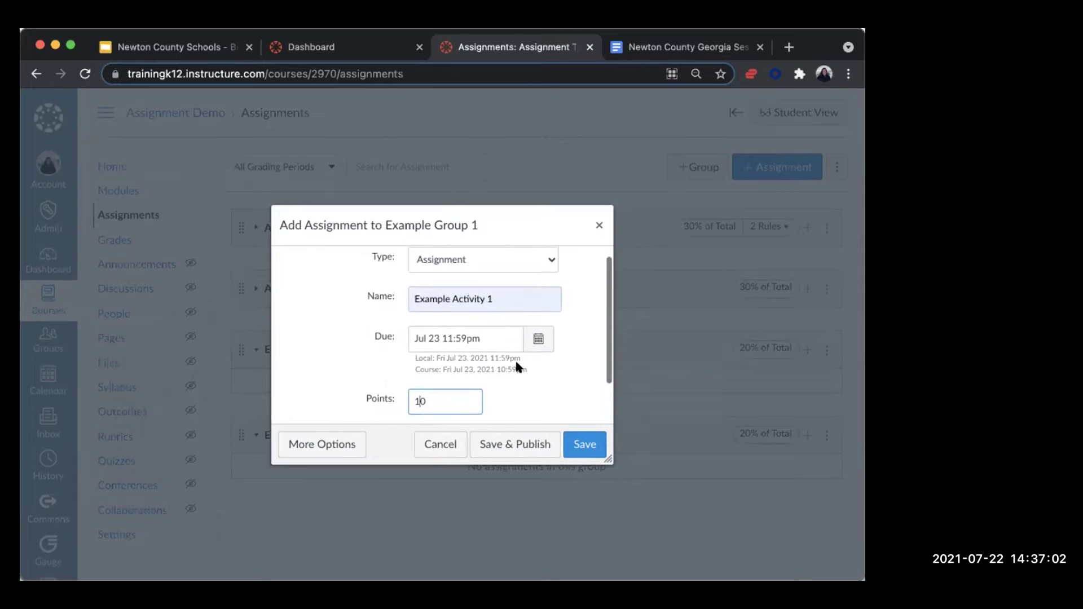
scroll(447, 358, up, 1)
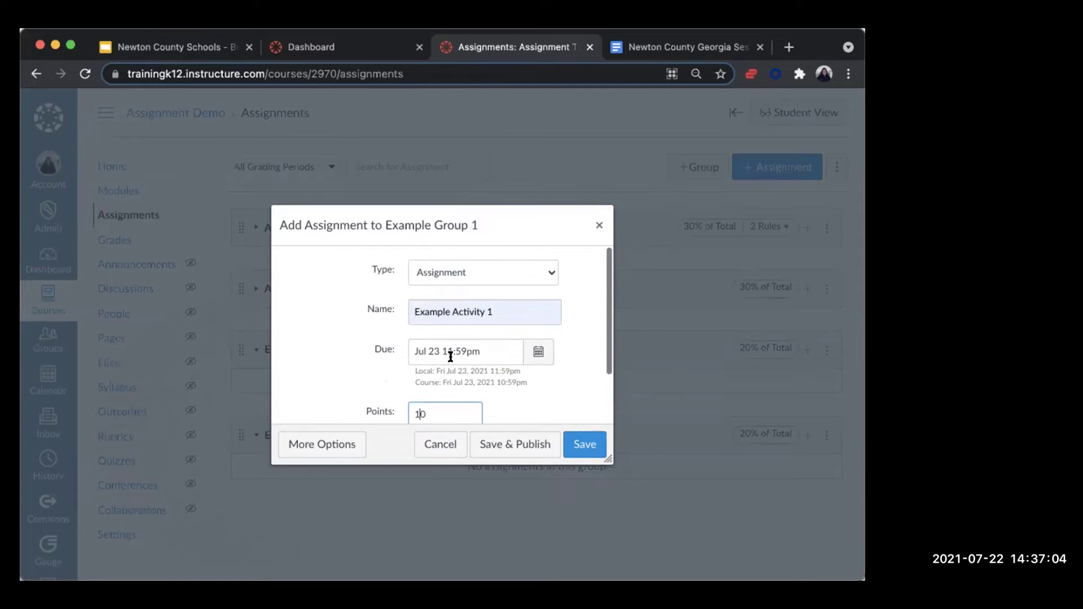
scroll(449, 364, down, 2)
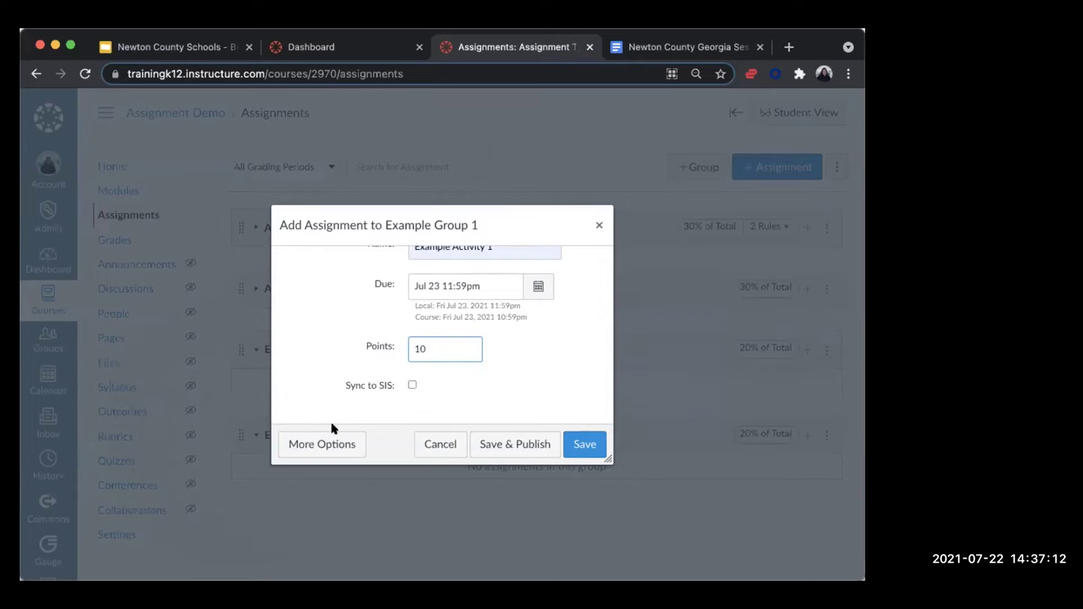
Open the full editing page for Example Activity 1 and select its title text.
click(307, 445)
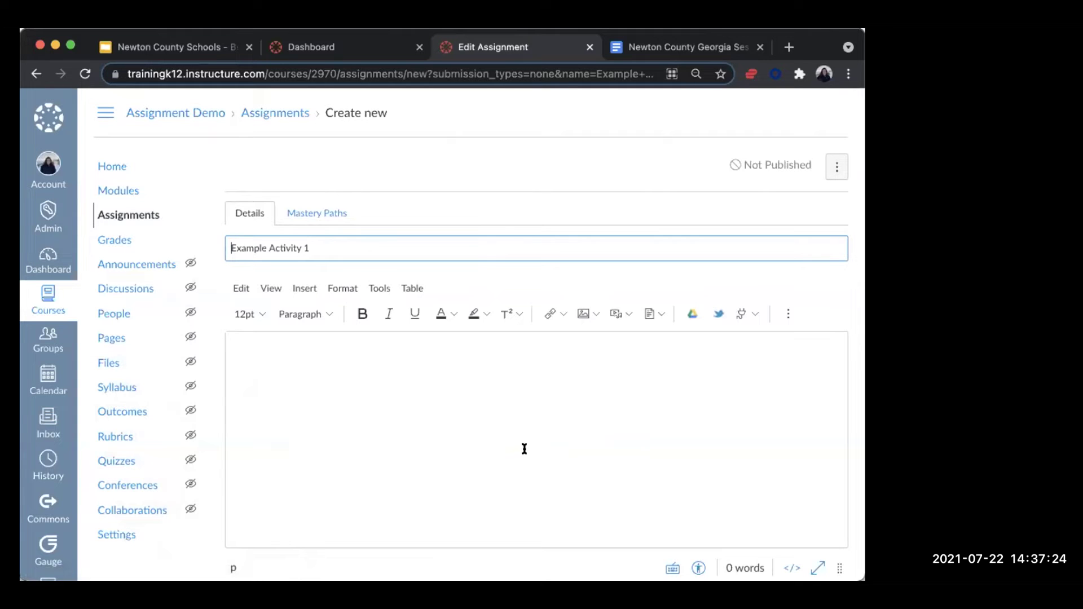
scroll(516, 450, down, 1)
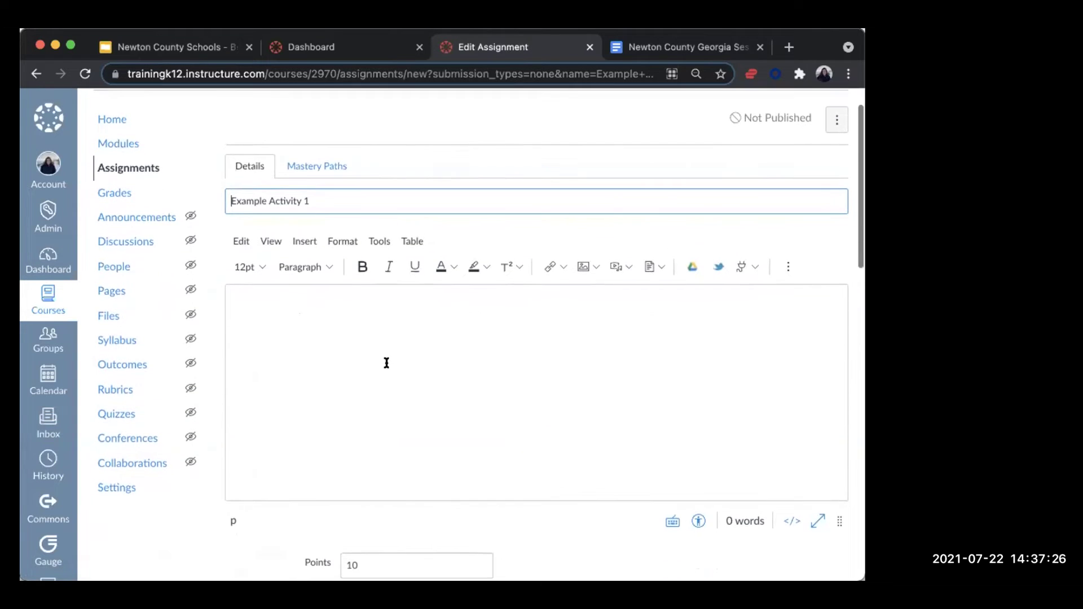
scroll(549, 365, down, 1)
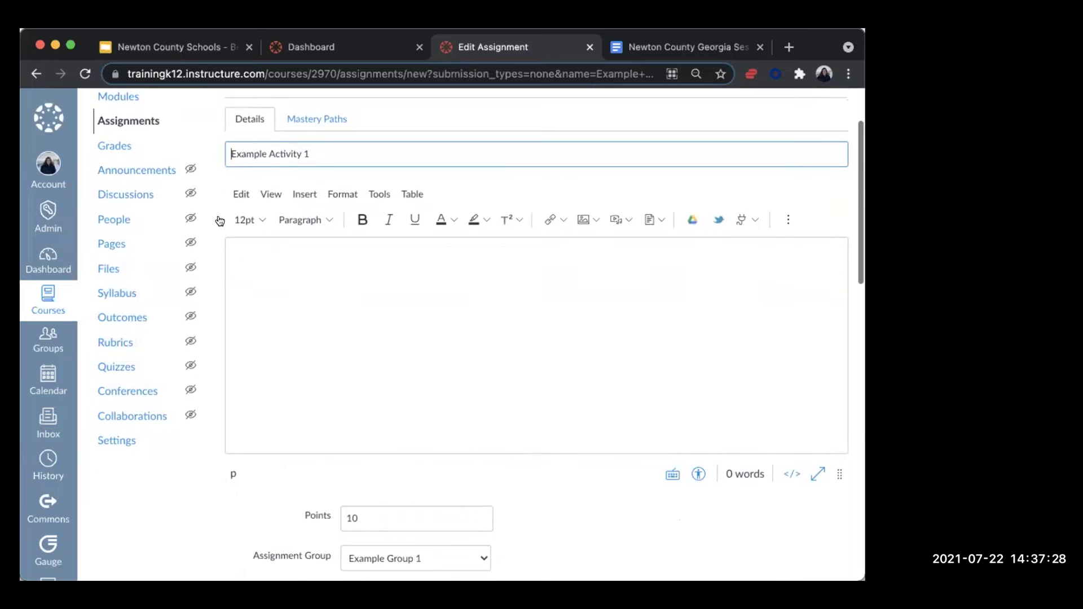
drag(330, 151, 199, 147)
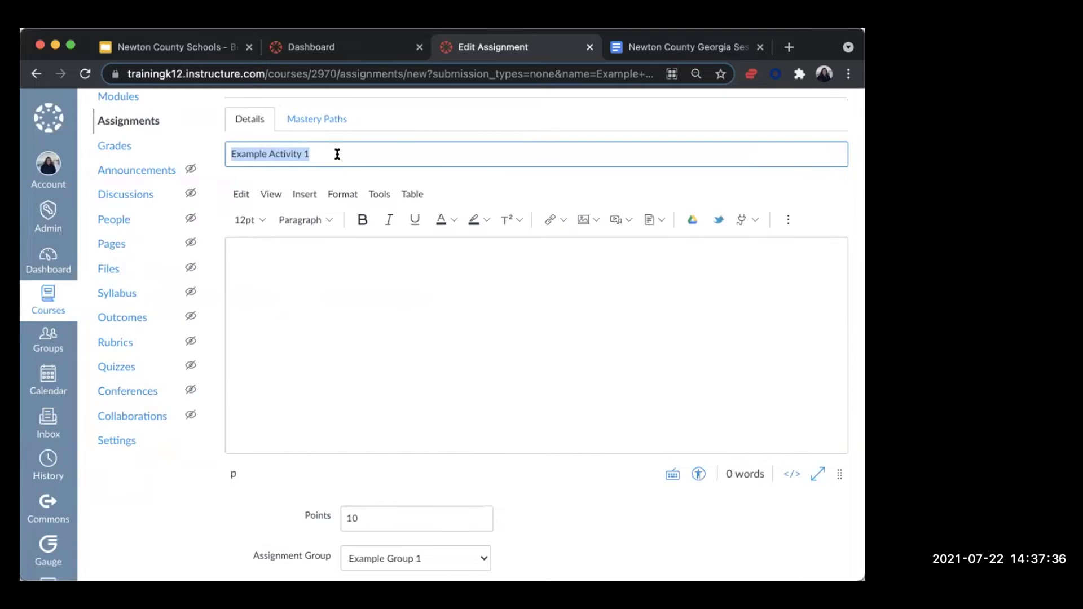
Write a "Learning Goal" line in the assignment description with the placeholder "[enter text]" beneath it.
click(332, 268)
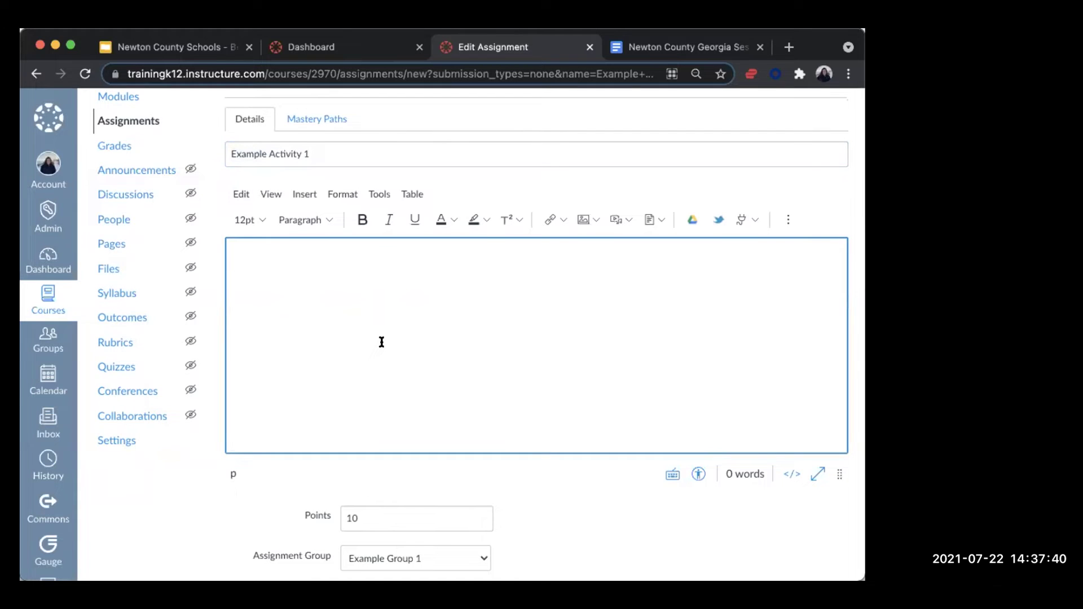
text(Learning Goal)
key(Return)
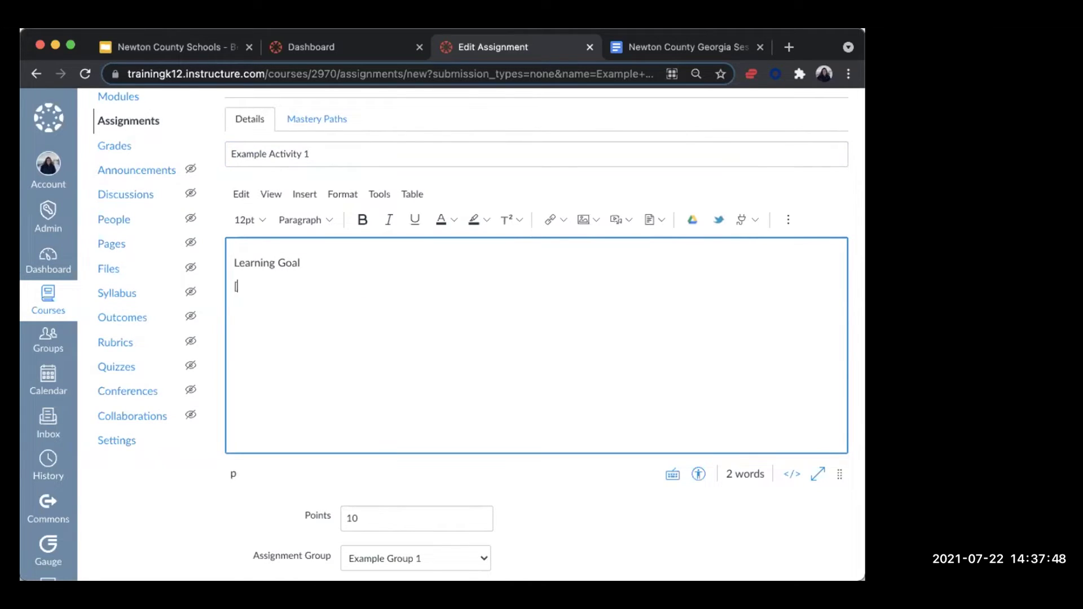
text([entert)
key(BackSpace)
text(text])
Add a "How-To" section to the description with the placeholder "[enter text]" and blank space after it.
text(How-T)
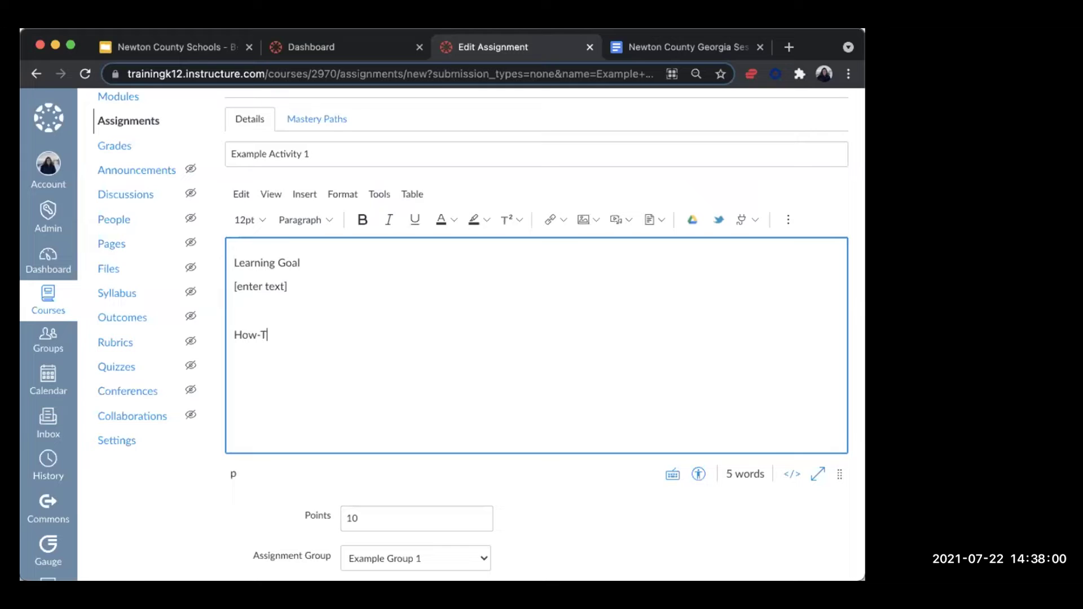
text(o [enter text])
key(Return)
key(Return)
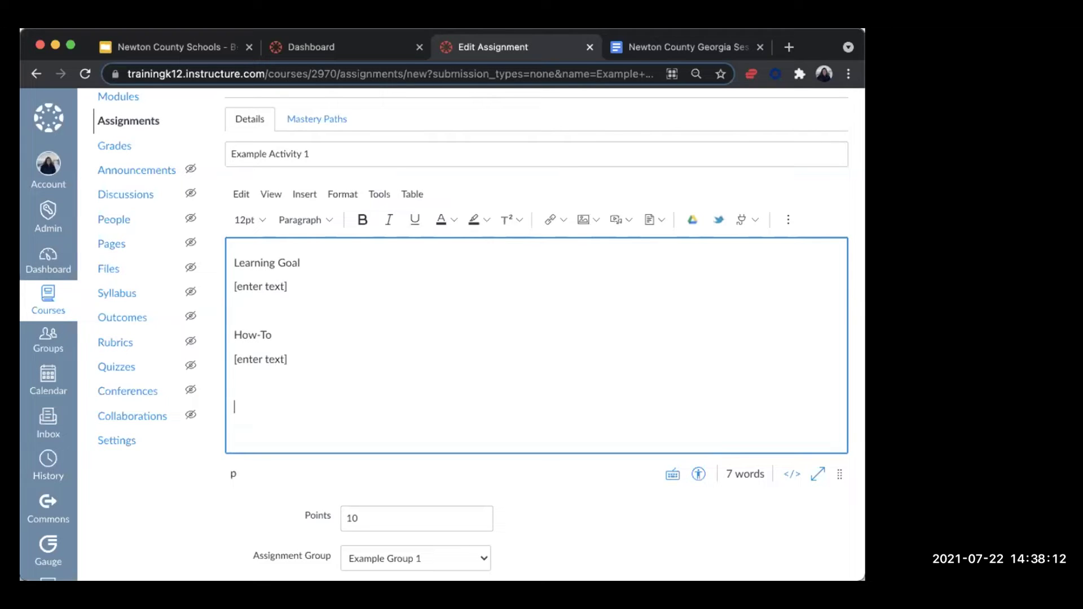
Add a "Resources" section at the end of the description with the placeholder "[enter text]".
text(Resources)
key(Return)
text([e)
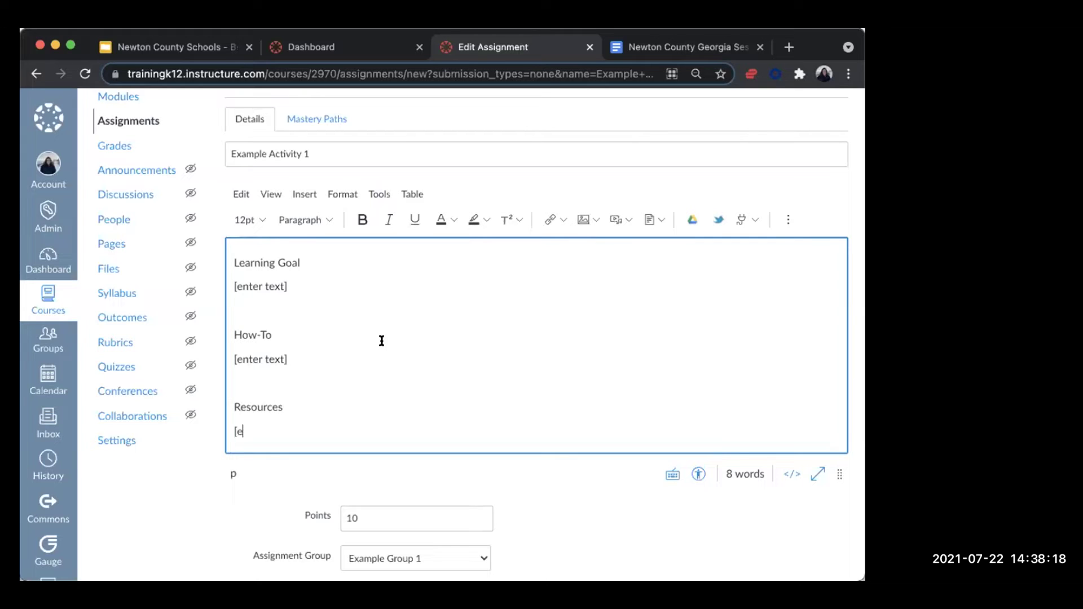
text(nter text])
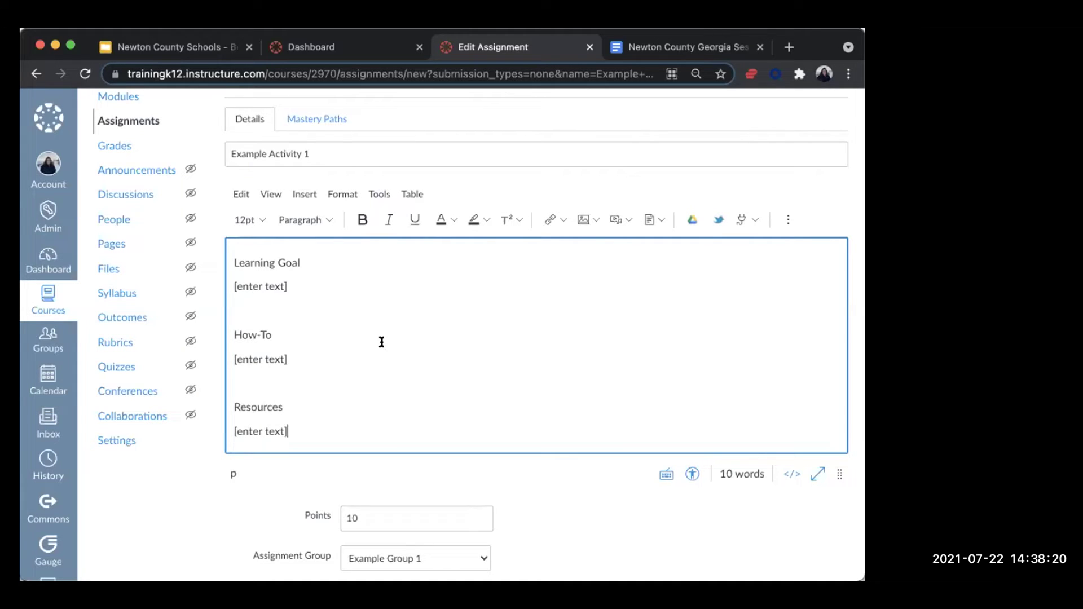
Format the "Learning Goal" line in the description as Heading 2.
scroll(279, 252, down, 1)
drag(298, 252, 205, 248)
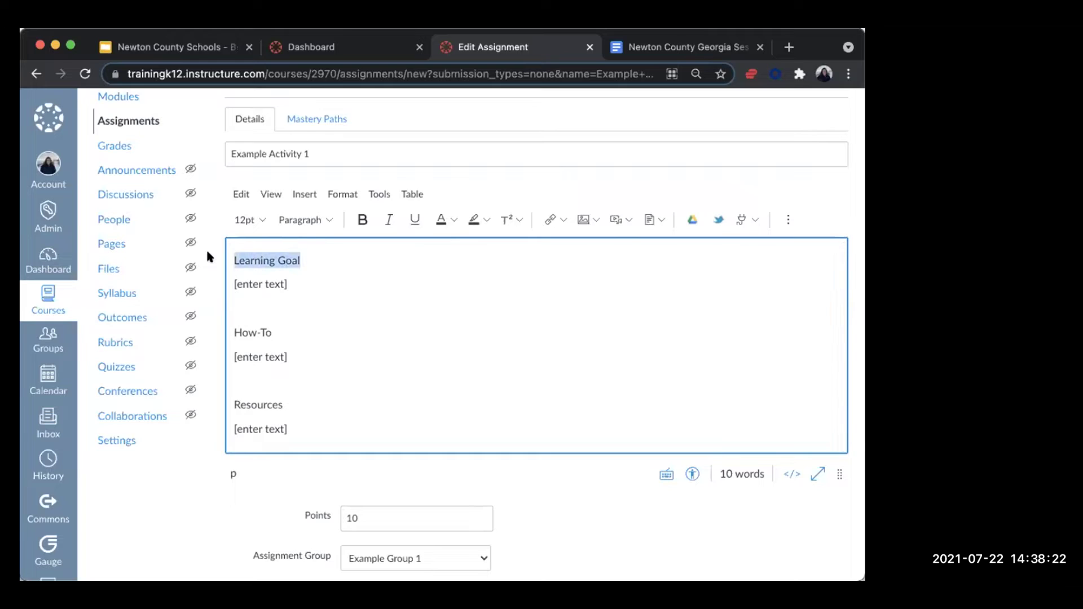
click(305, 220)
click(325, 250)
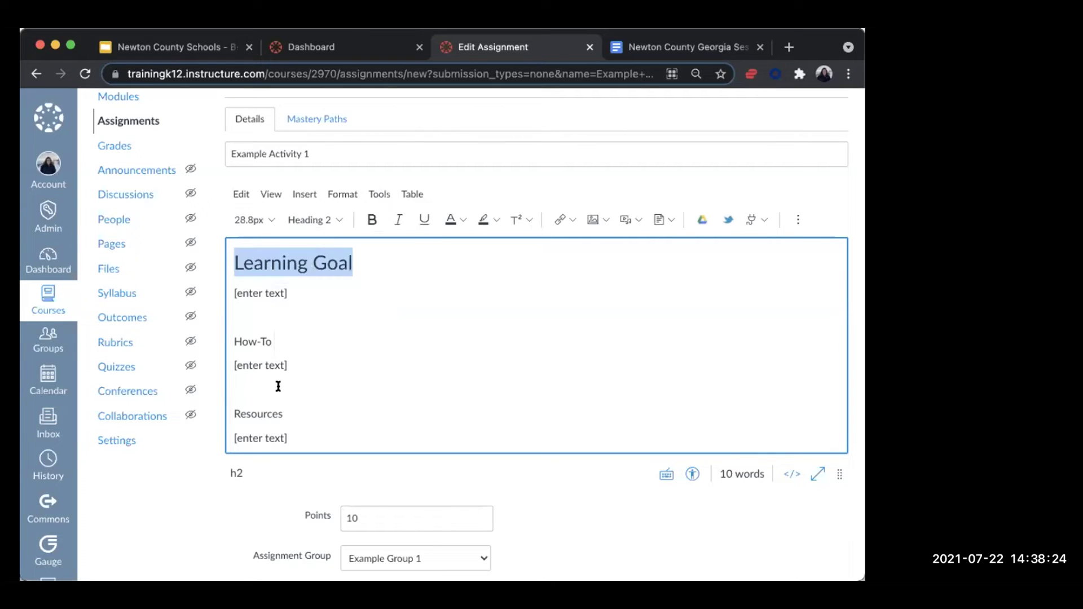
Format the "How-To" and "Resources" lines in the assignment description as Heading 3.
drag(219, 341, 273, 342)
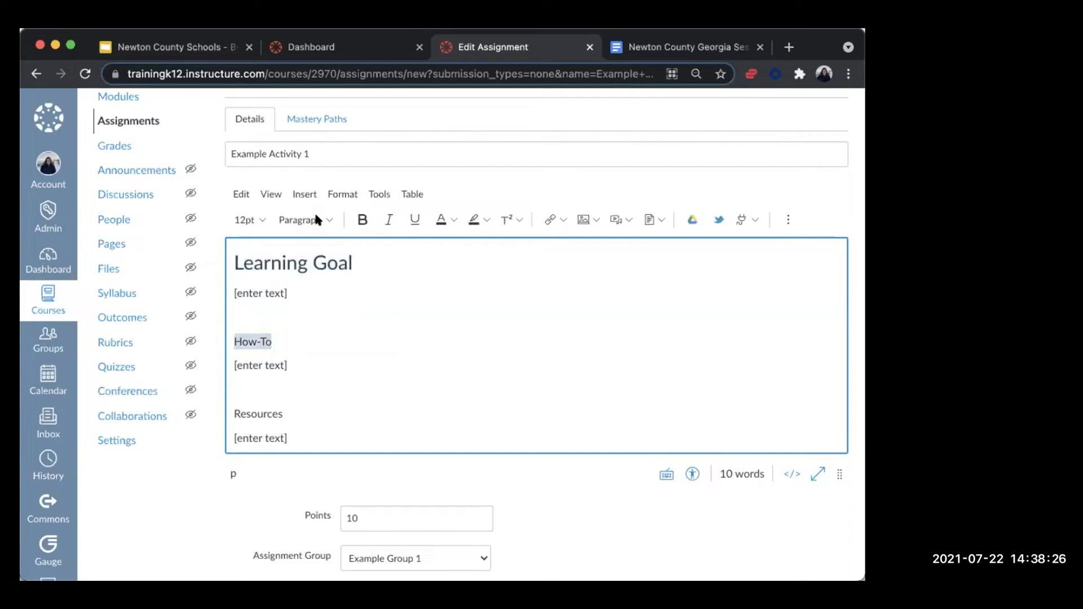
click(314, 219)
key(Return)
drag(283, 419, 204, 416)
click(316, 220)
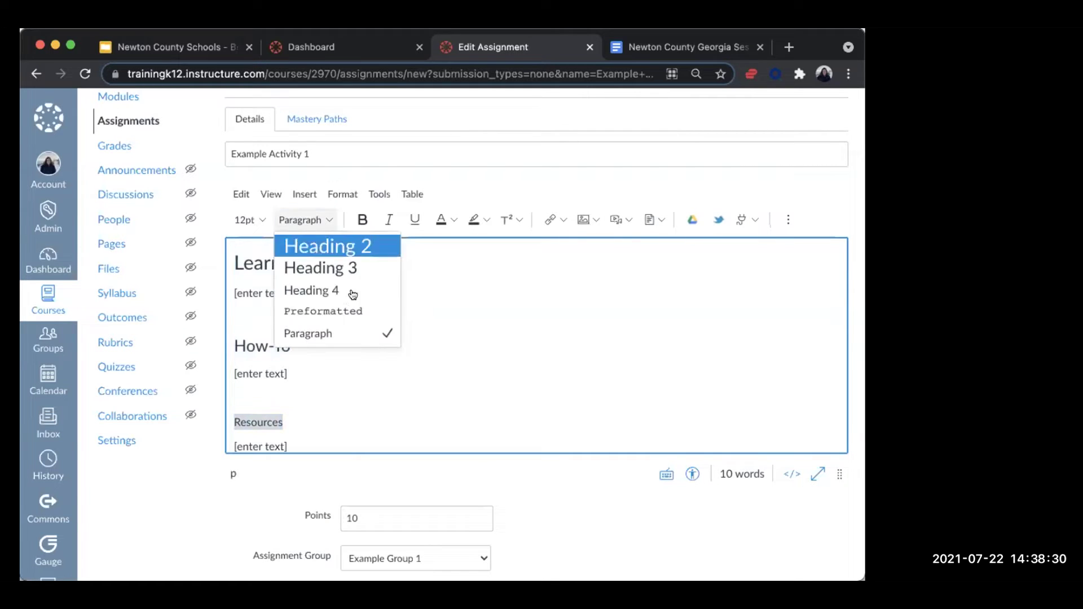
key(Down)
key(Return)
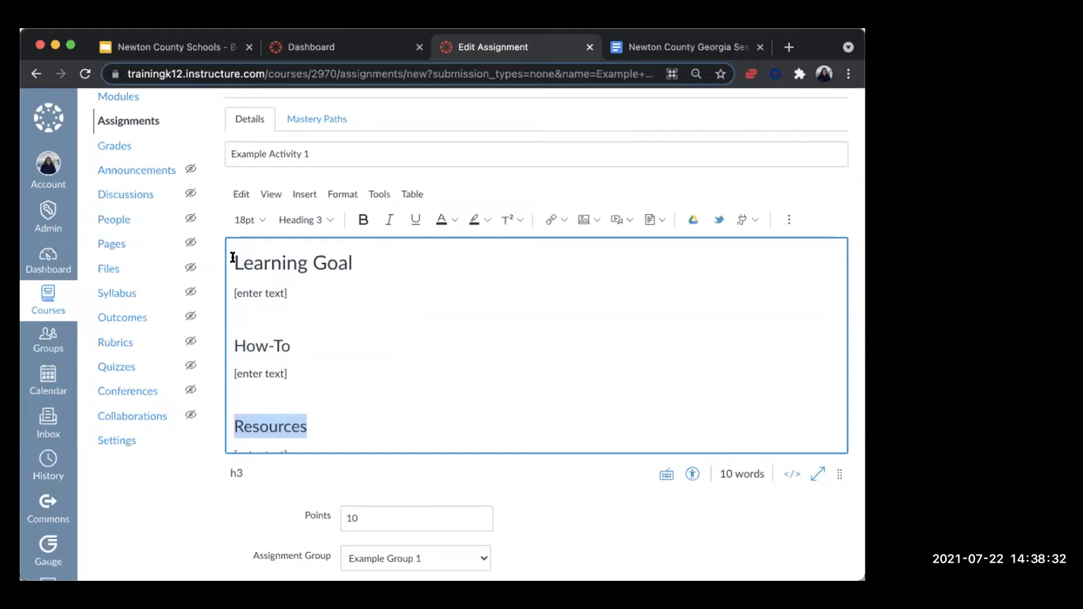
Add emojis before the section headings: 🏁 for "Learning Goal", a woman raising her hand for "Resources" and ✅ for "How-To".
click(278, 270)
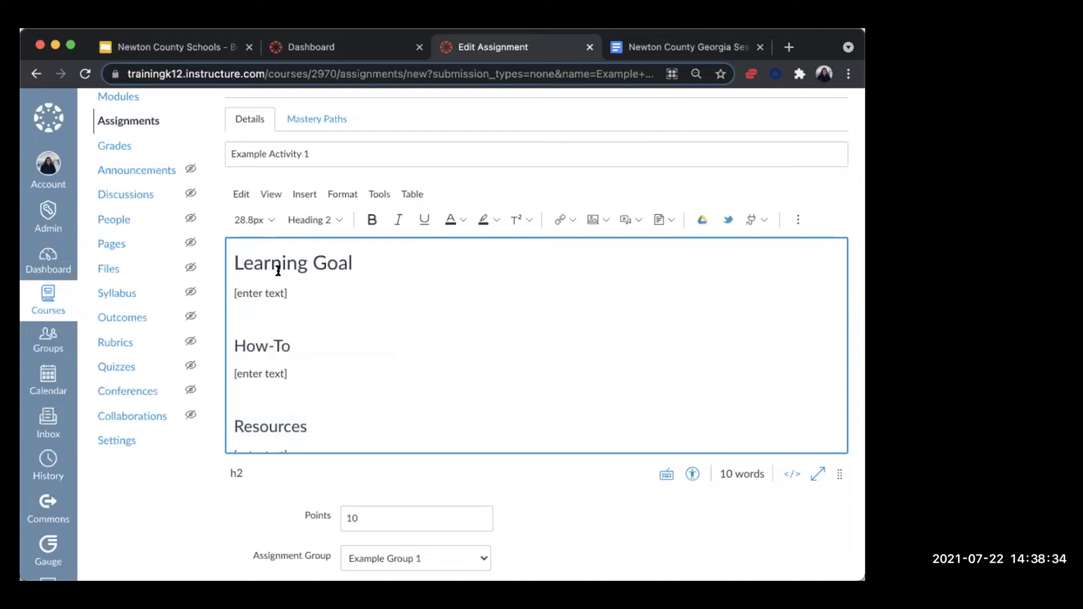
text(🏁)
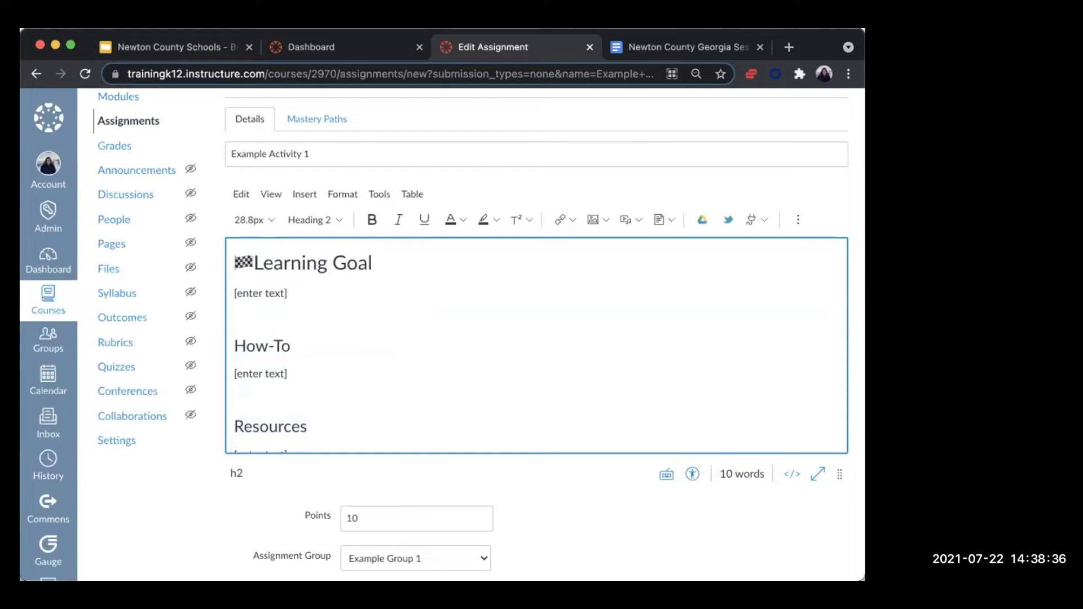
click(311, 341)
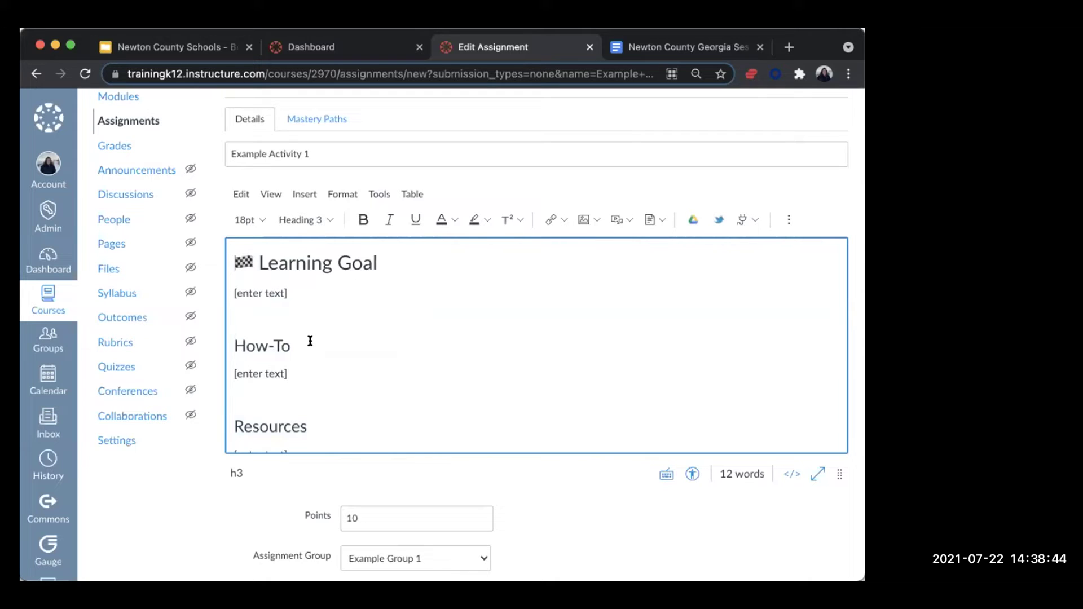
click(234, 424)
key(super+v)
click(234, 346)
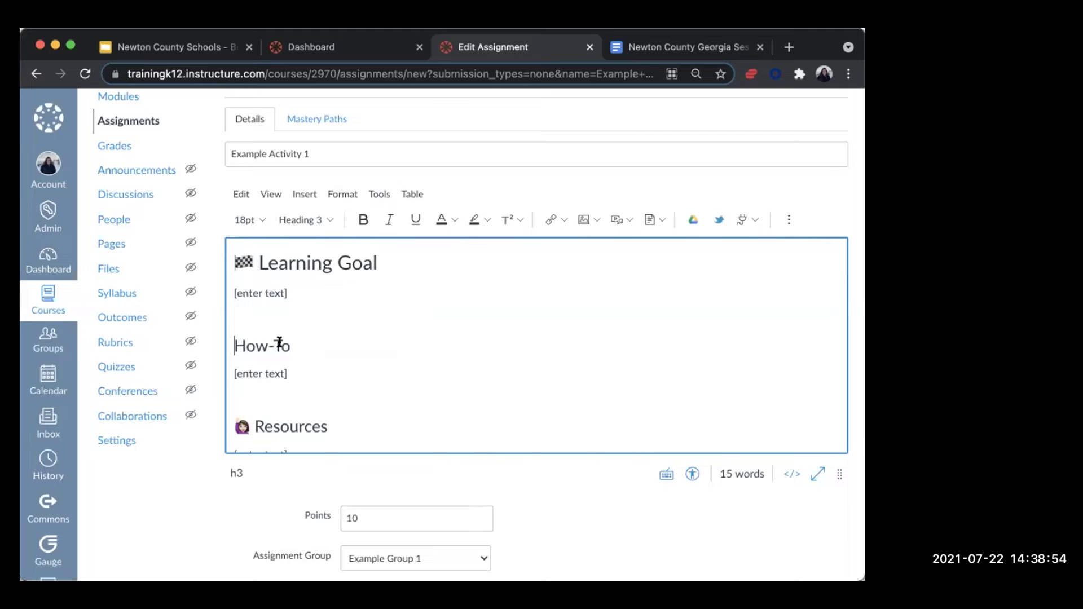
text(✅)
Insert horizontal lines in the blank space above the "How-To" and "Resources" headings to separate the three sections.
click(244, 317)
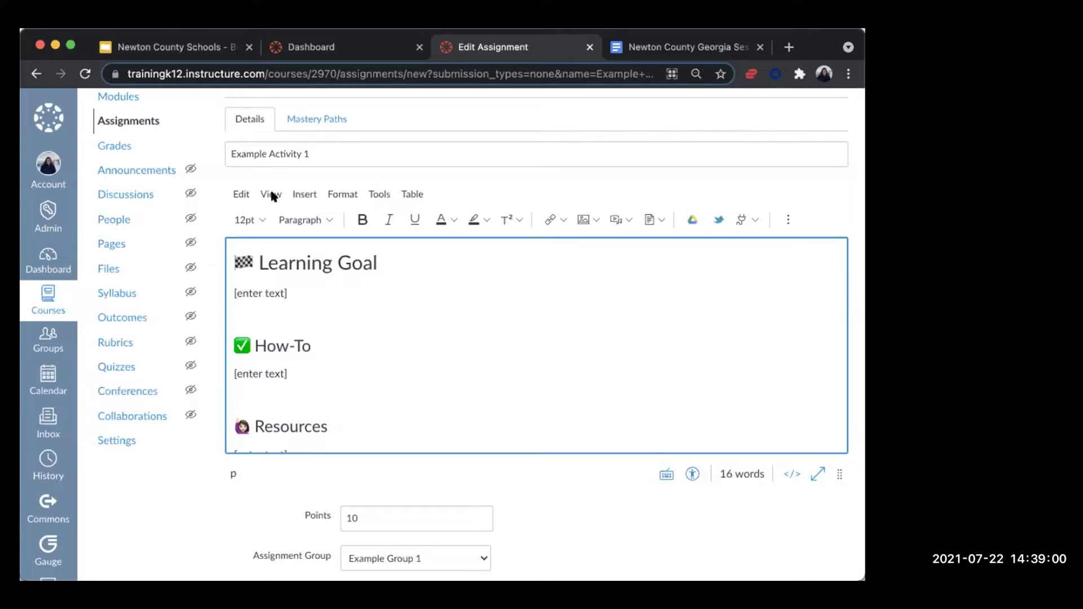
click(306, 196)
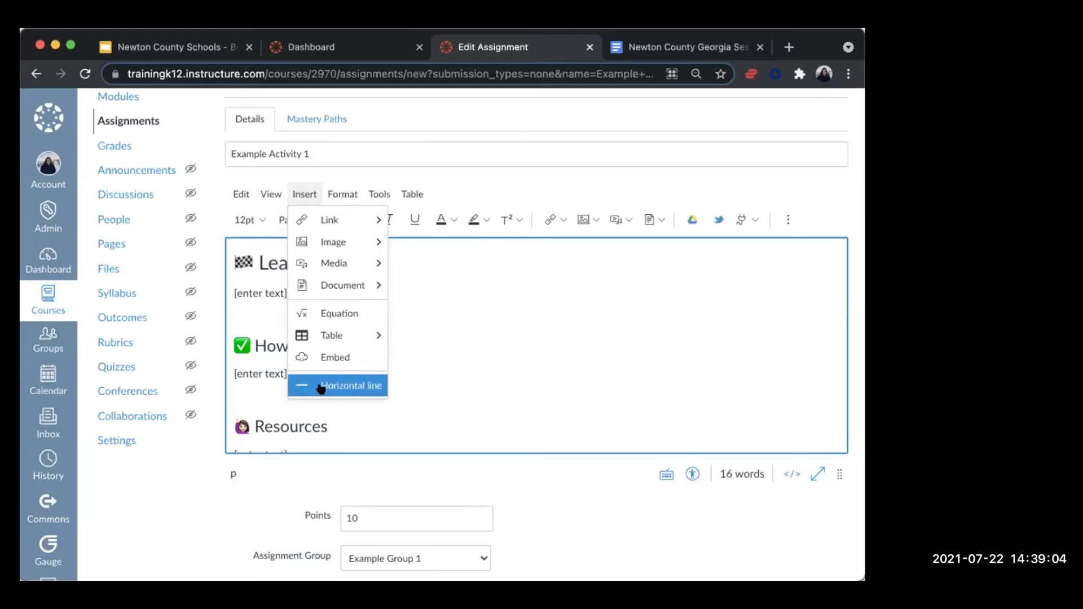
click(359, 391)
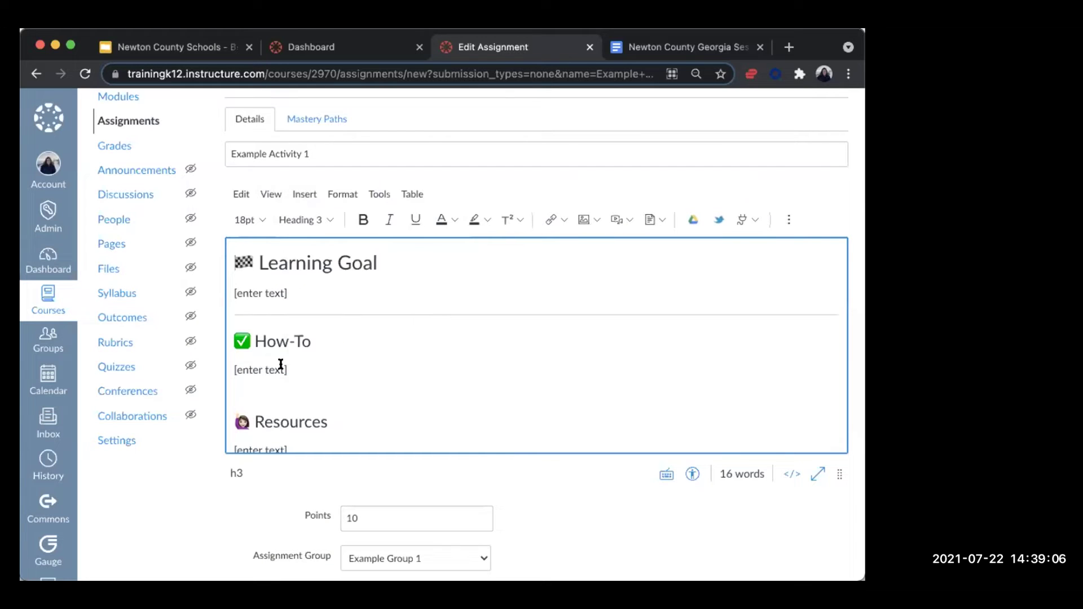
click(303, 195)
click(339, 385)
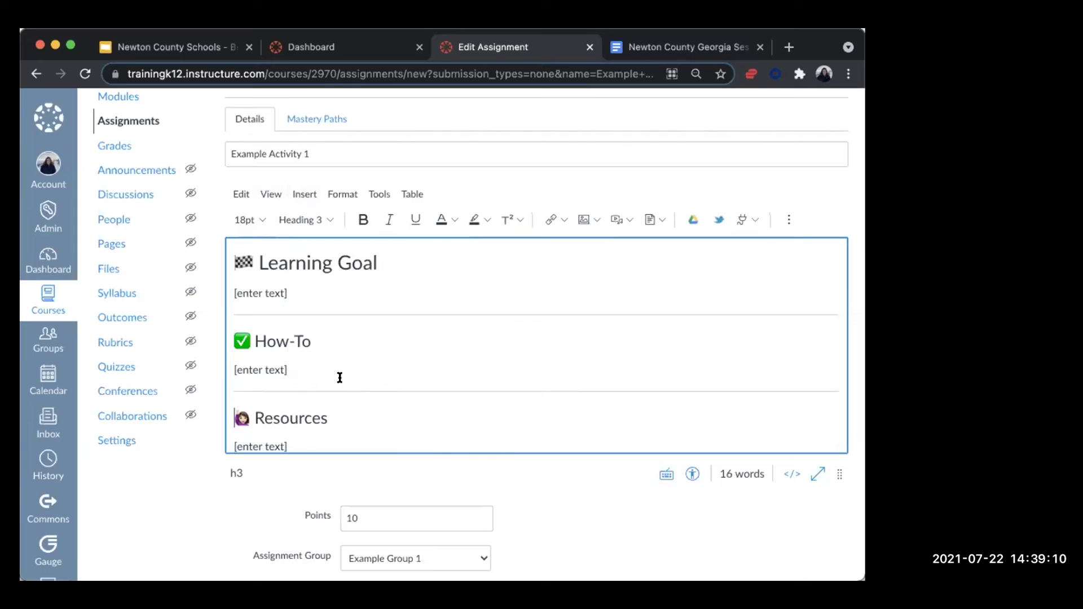
Review the Learning Goal, How-To and Resources headings and their placeholders in the description.
scroll(330, 439, down, 1)
click(337, 426)
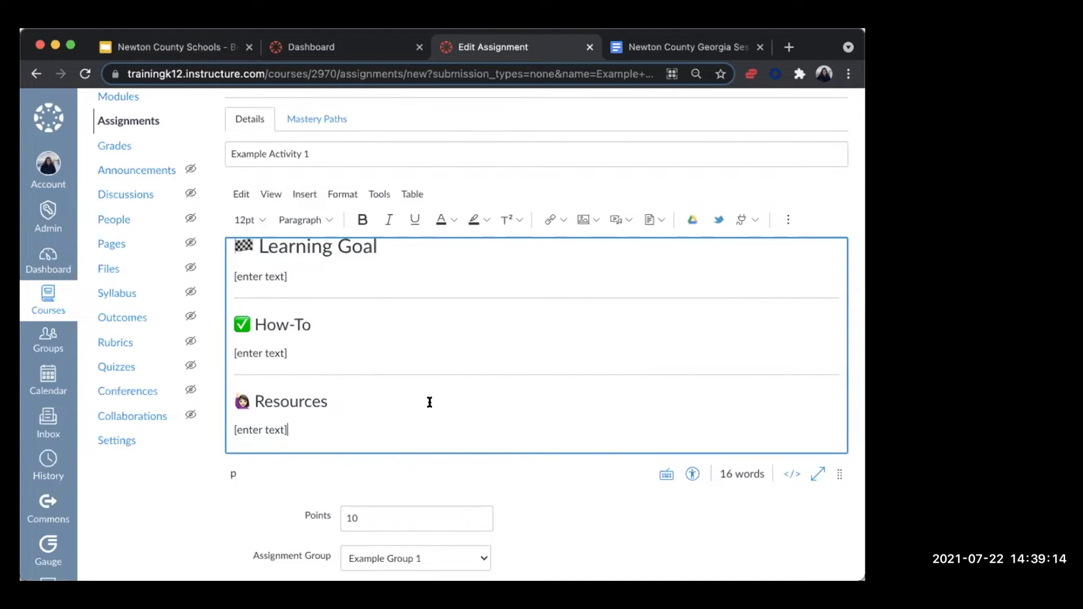
scroll(303, 378, down, 2)
scroll(336, 256, up, 3)
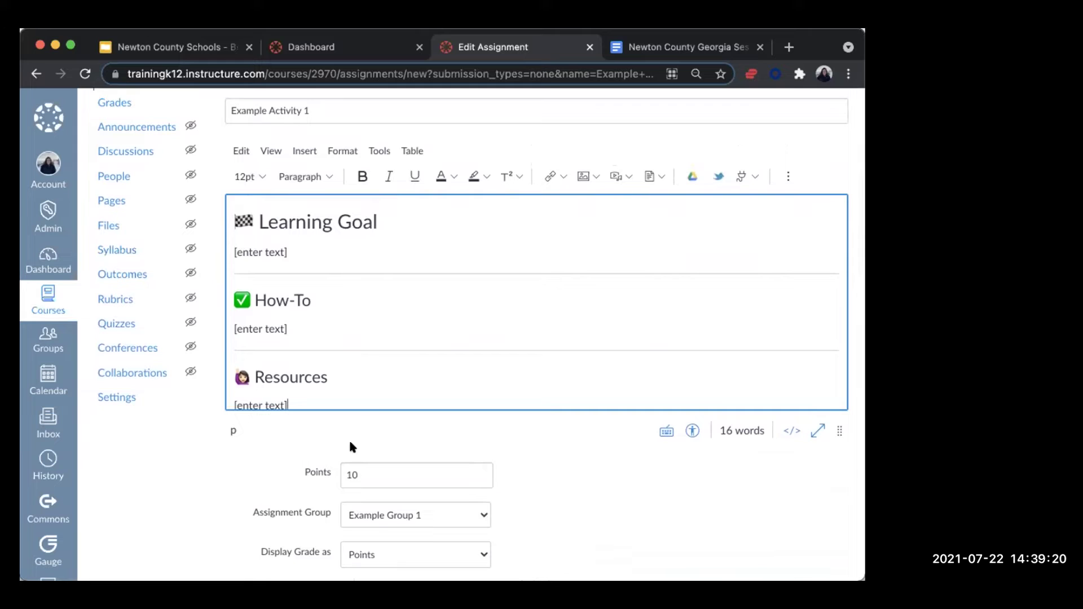
drag(268, 222, 377, 223)
click(371, 272)
drag(336, 298, 253, 294)
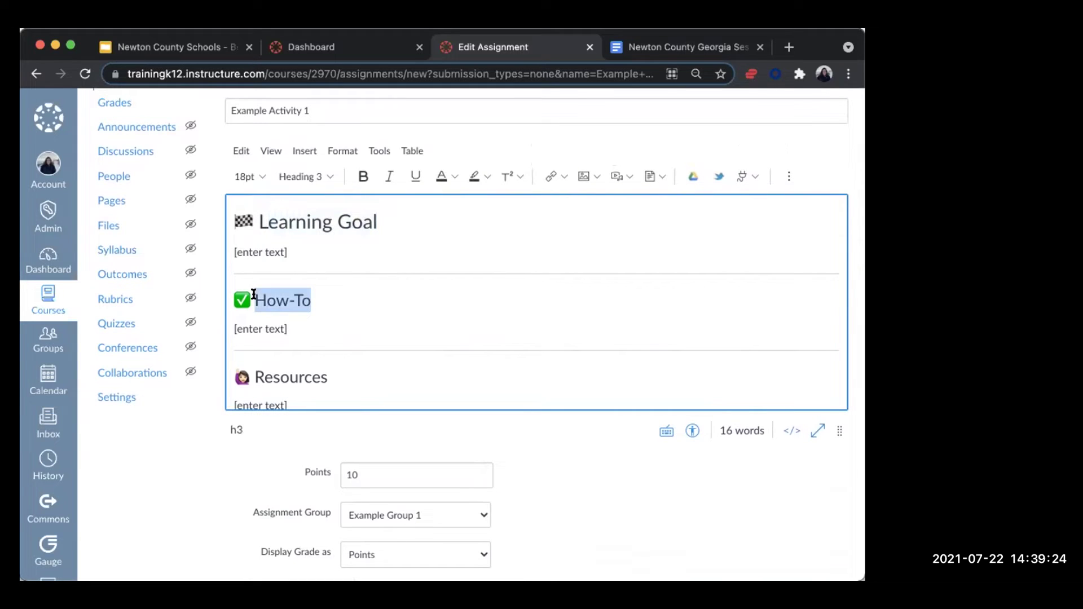
double_click(298, 374)
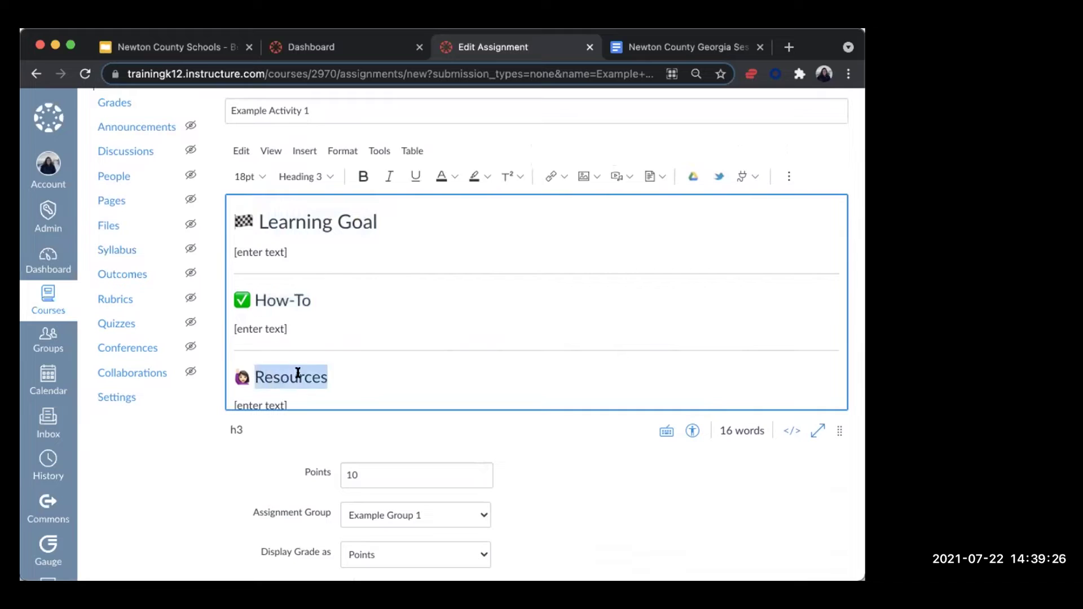
click(327, 373)
scroll(316, 384, down, 1)
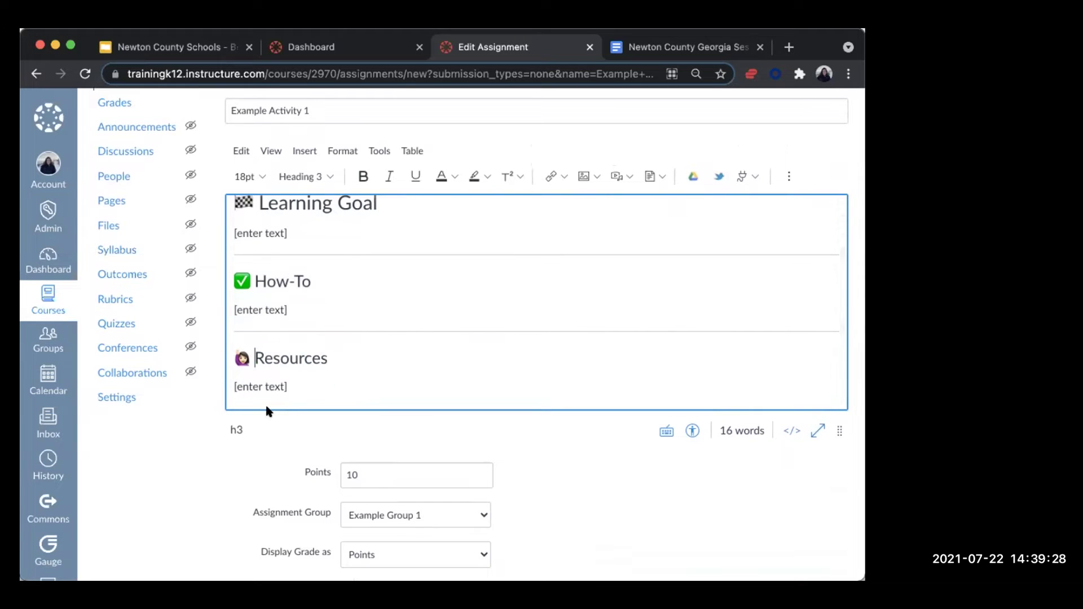
click(316, 380)
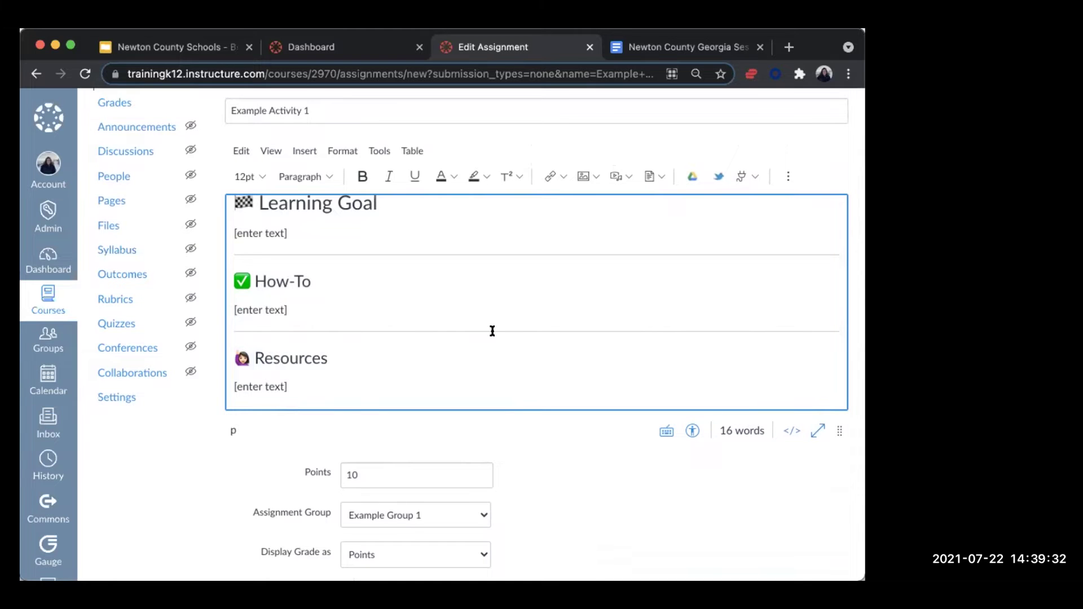
Examine the points, assignment group and grade display options, keeping Example Group 1 and Points selected.
scroll(492, 334, down, 5)
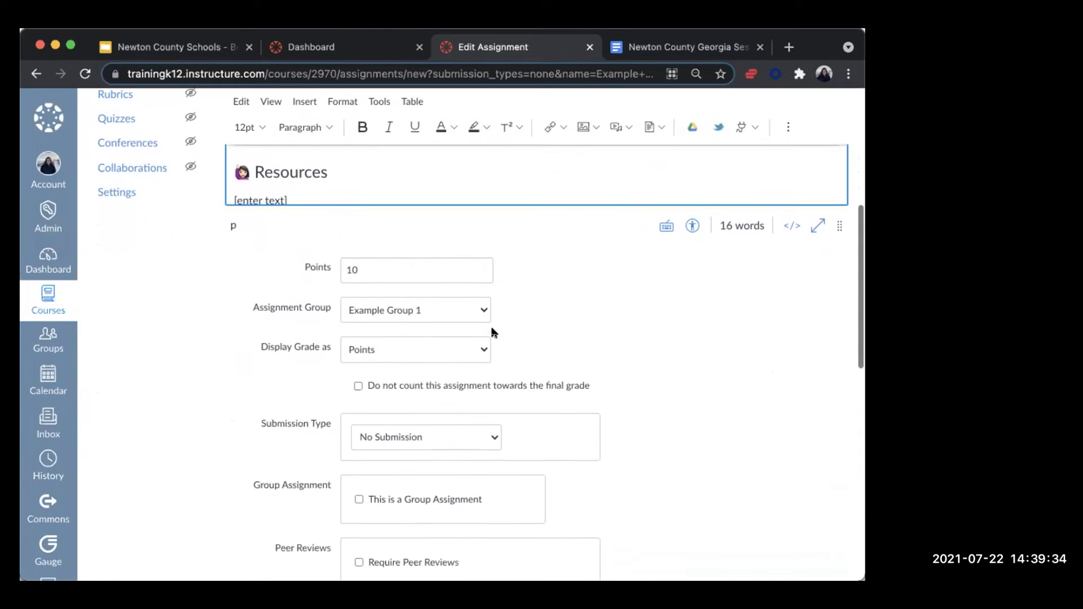
scroll(496, 330, down, 1)
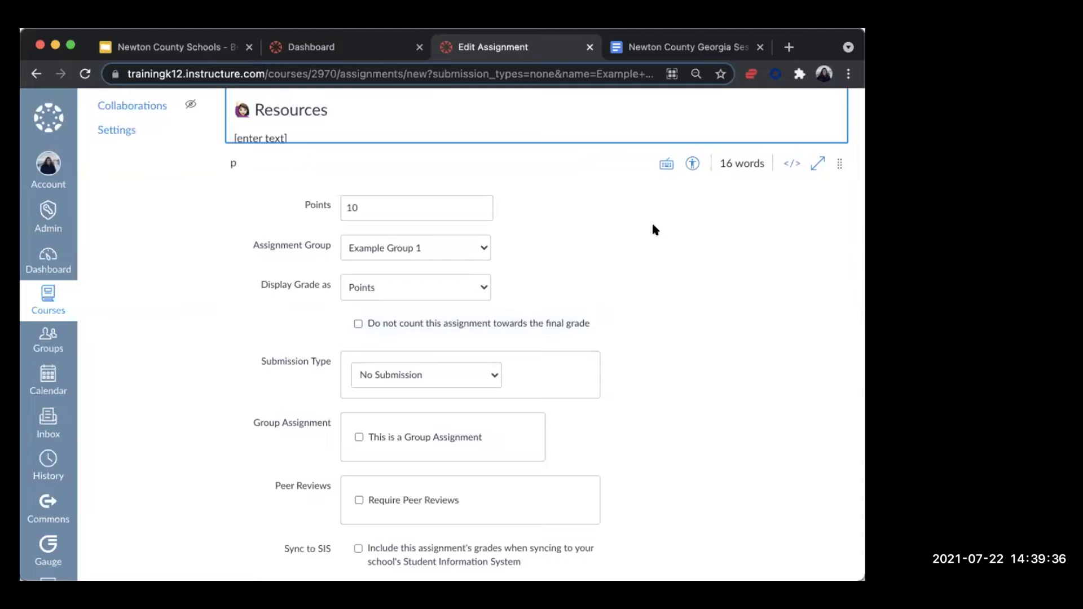
click(704, 259)
drag(299, 202, 331, 206)
double_click(349, 207)
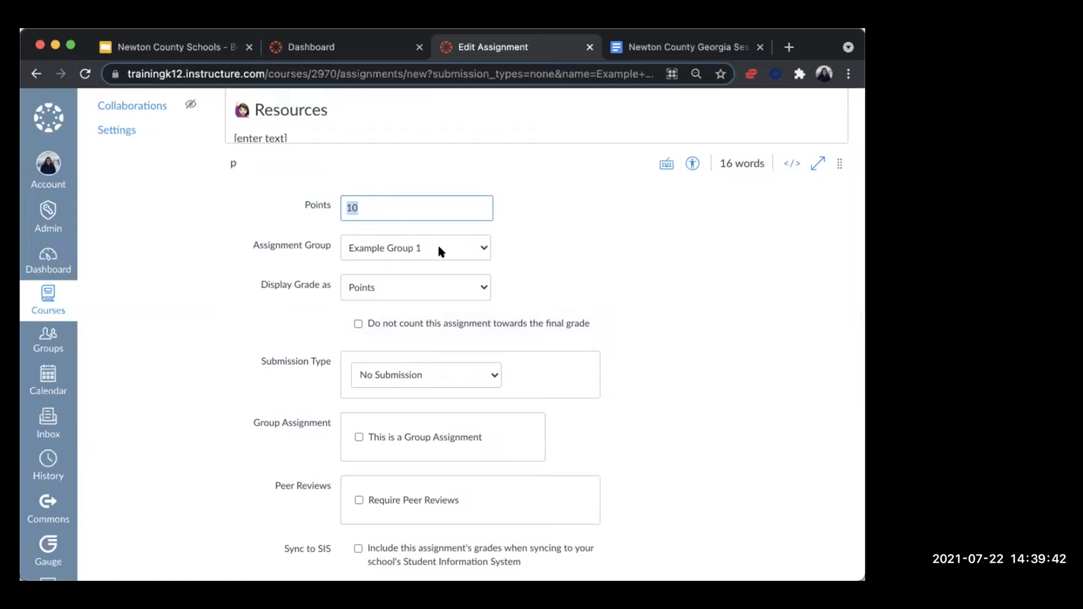
key(Tab)
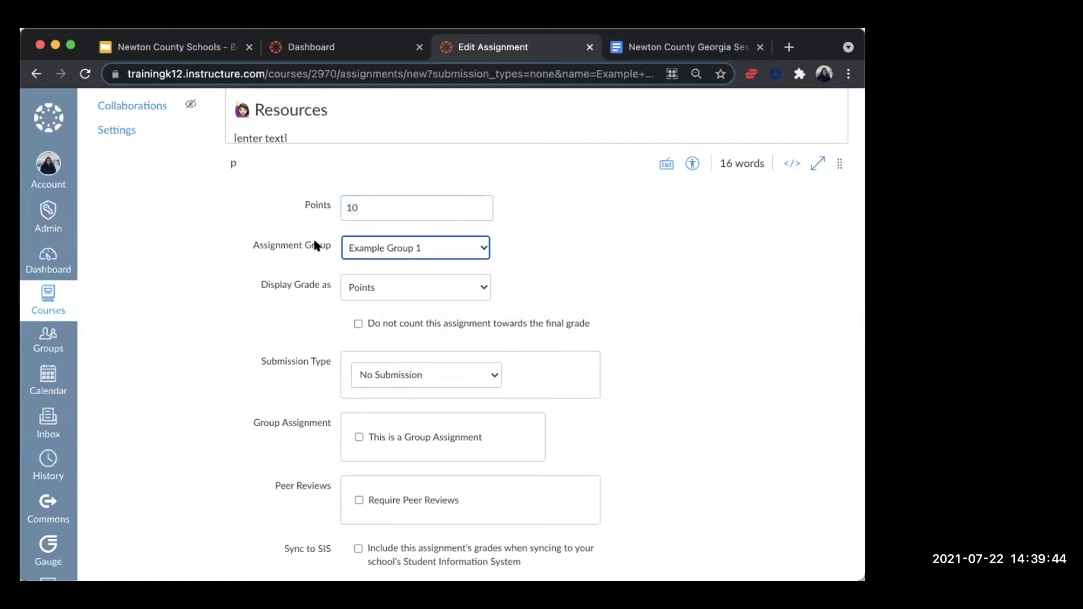
drag(254, 245, 333, 244)
click(380, 246)
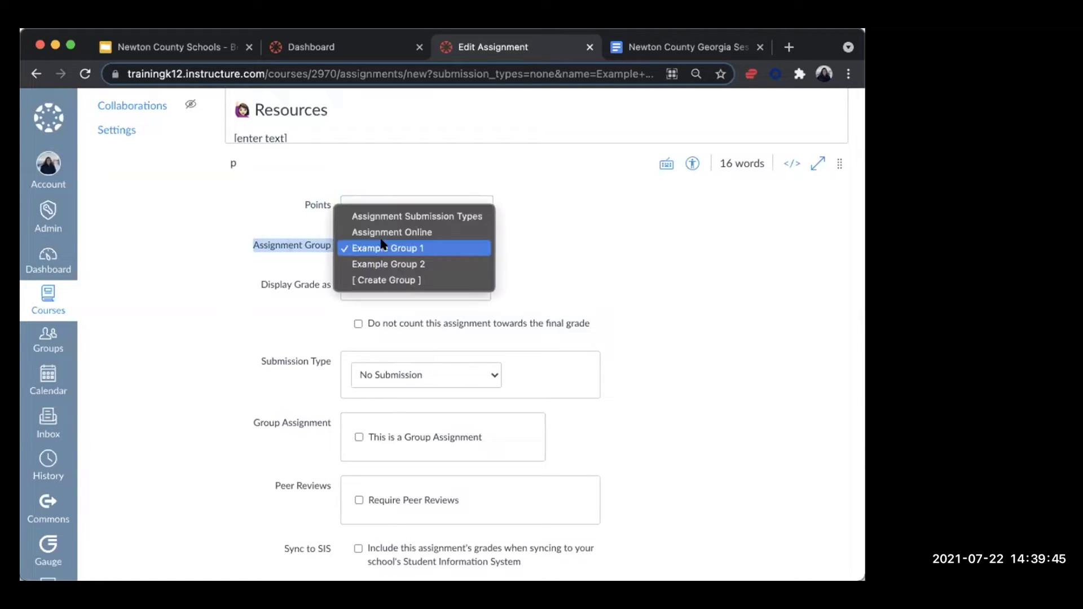
click(424, 248)
click(427, 285)
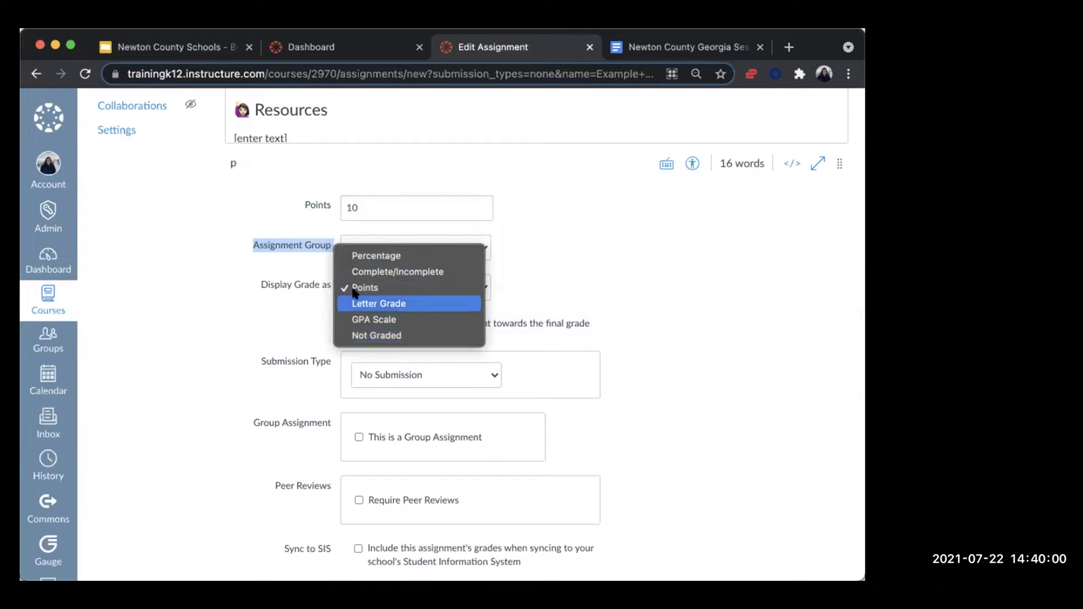
click(384, 289)
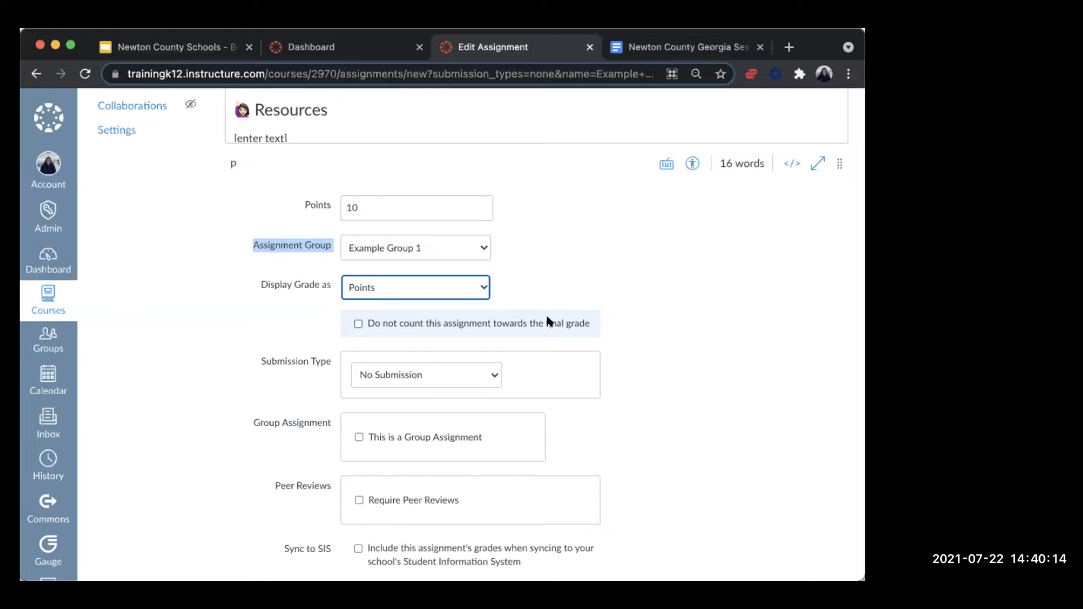
Turn the "Do not count this assignment towards the final grade" option on and back off.
click(323, 317)
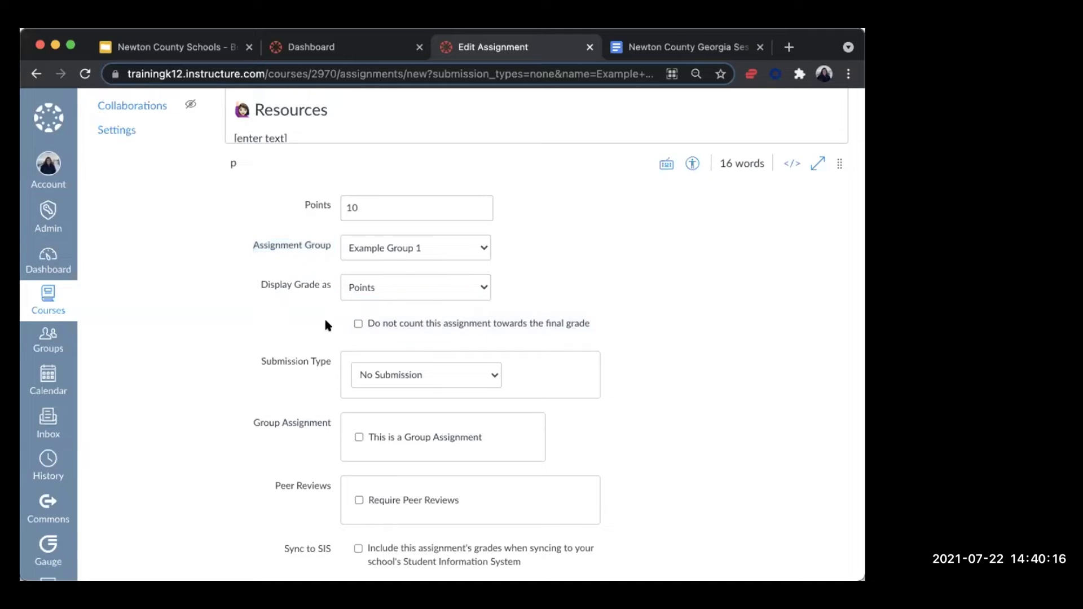
click(357, 323)
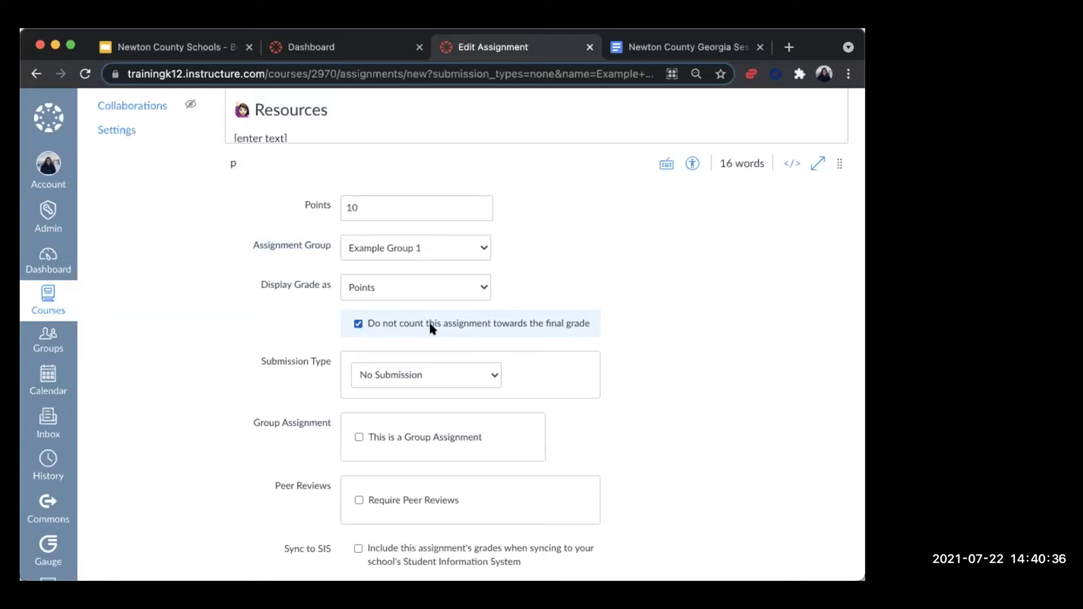
click(359, 323)
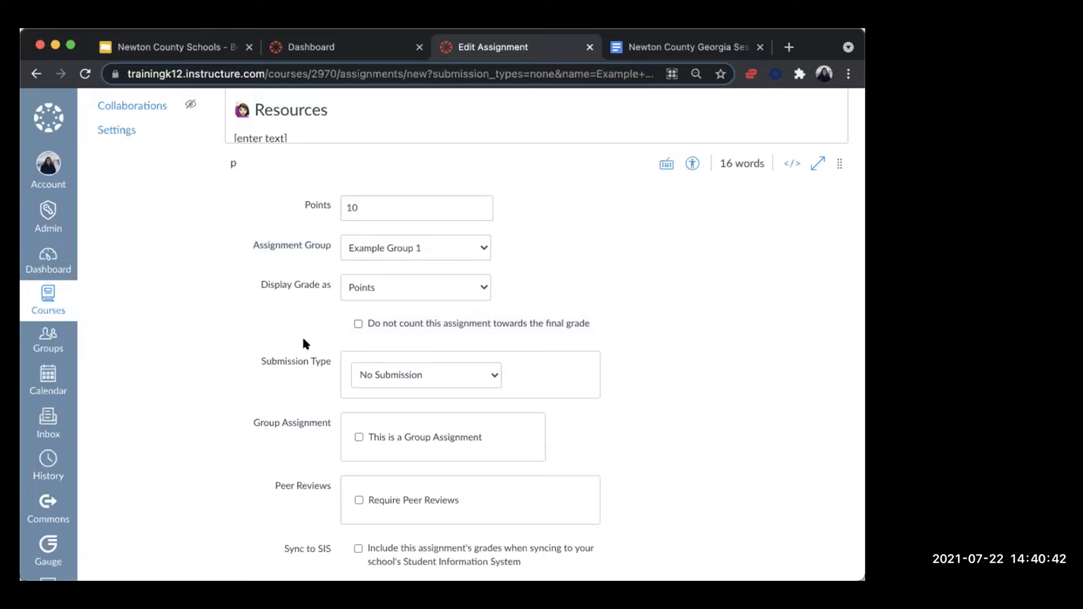
click(356, 324)
click(353, 324)
click(353, 325)
click(358, 325)
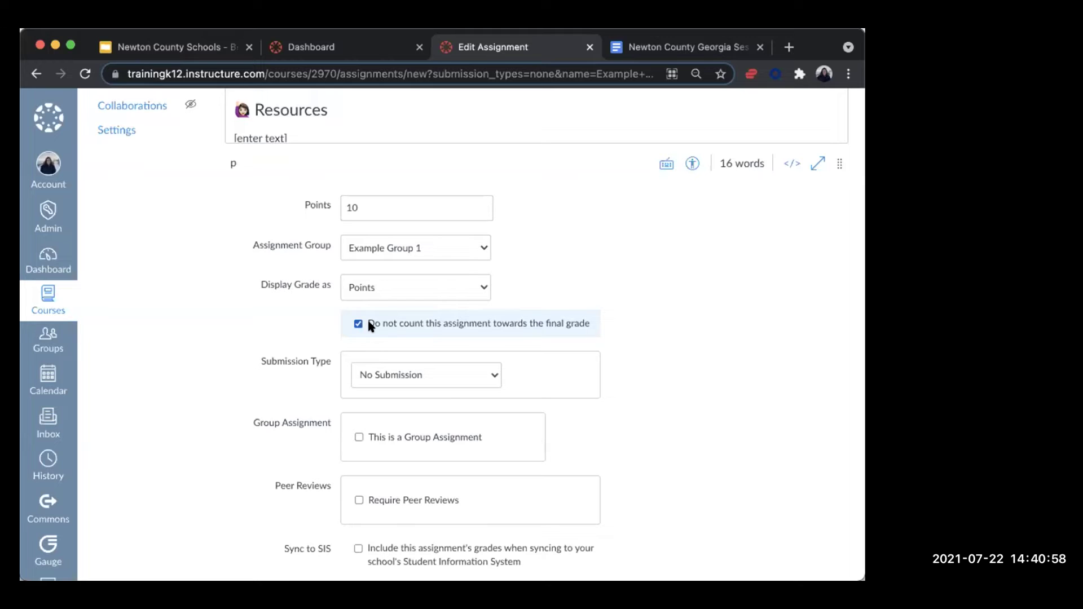
click(368, 325)
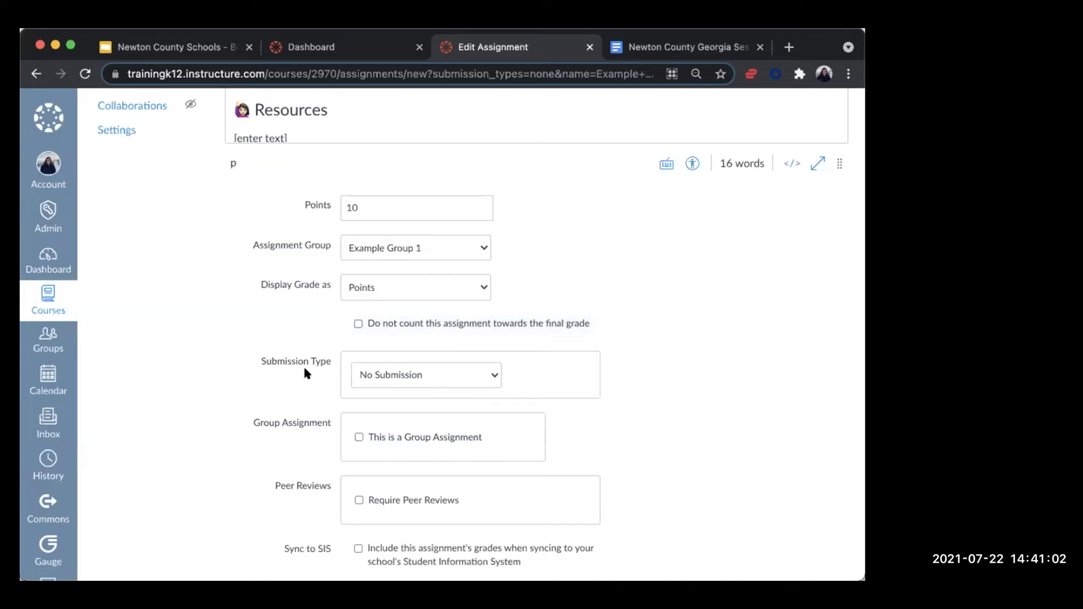
Examine the available submission types without changing the selection, and look over the description sections again.
drag(261, 360, 316, 357)
scroll(333, 365, down, 4)
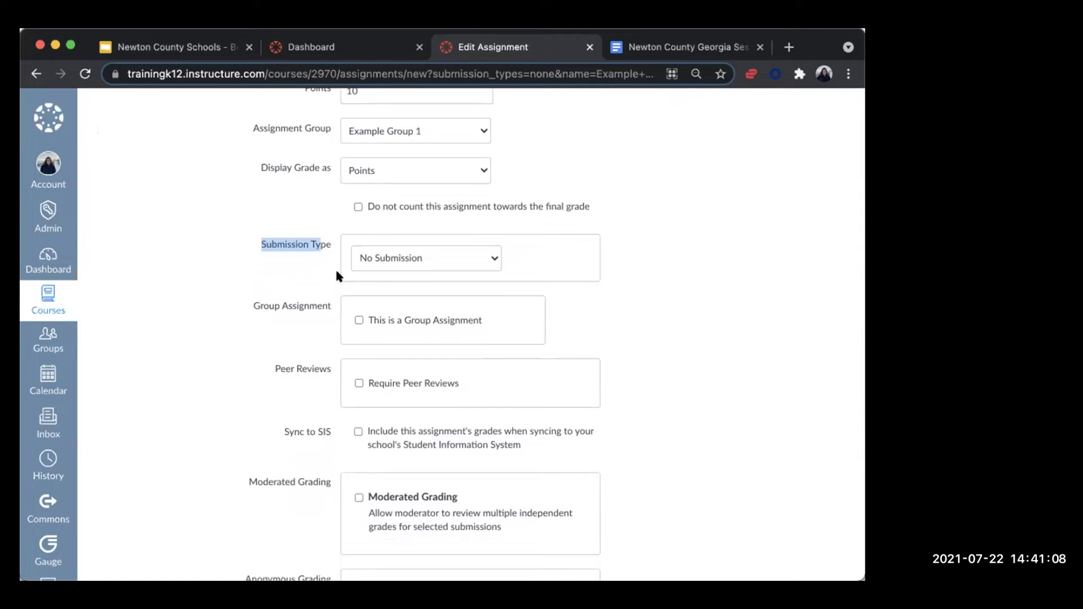
click(442, 252)
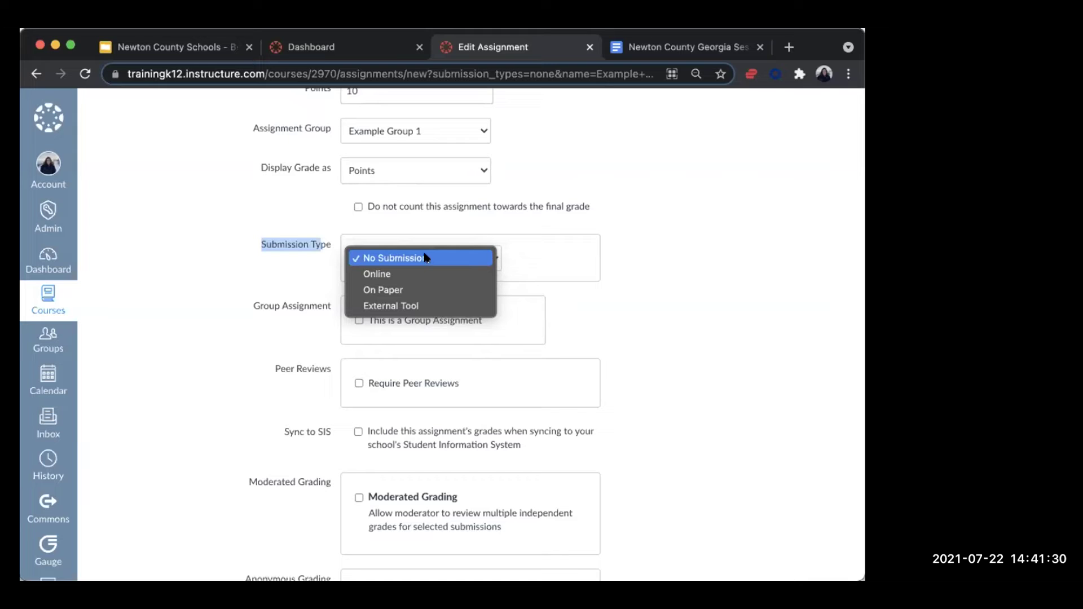
click(686, 243)
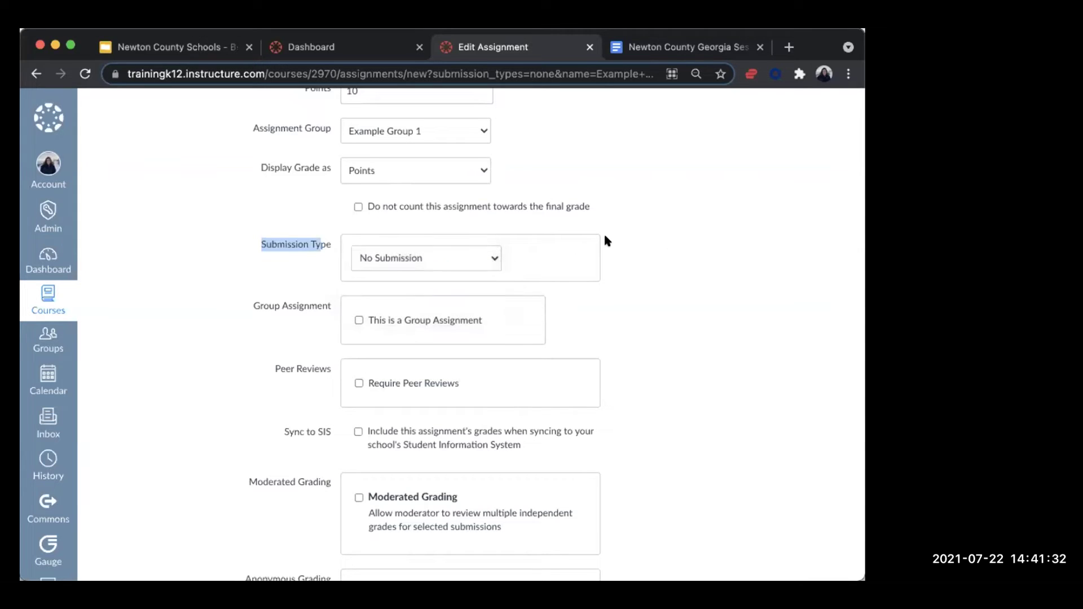
scroll(604, 240, up, 10)
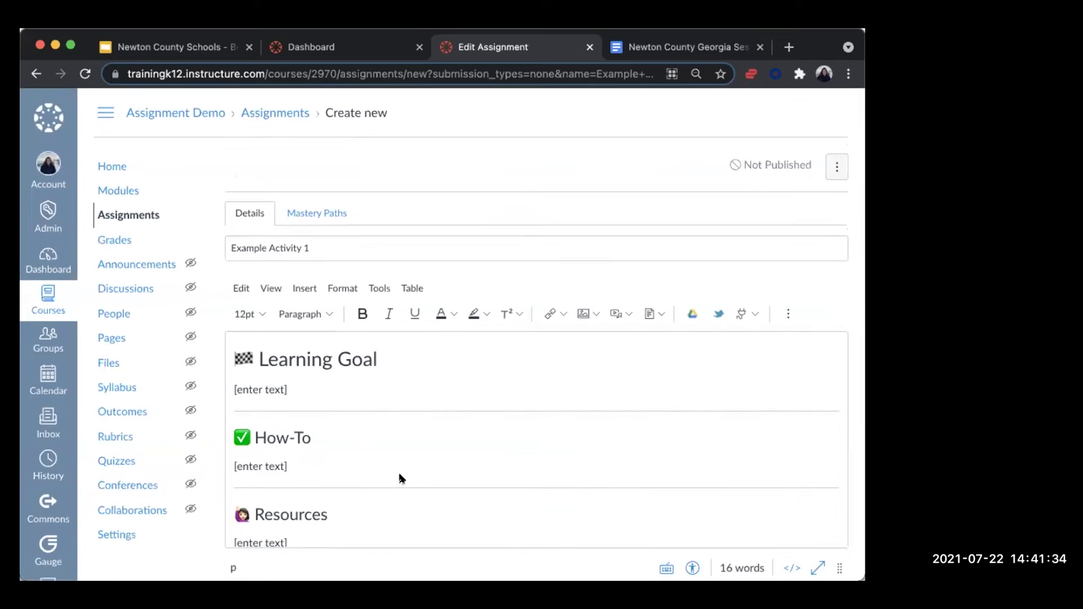
scroll(374, 418, down, 1)
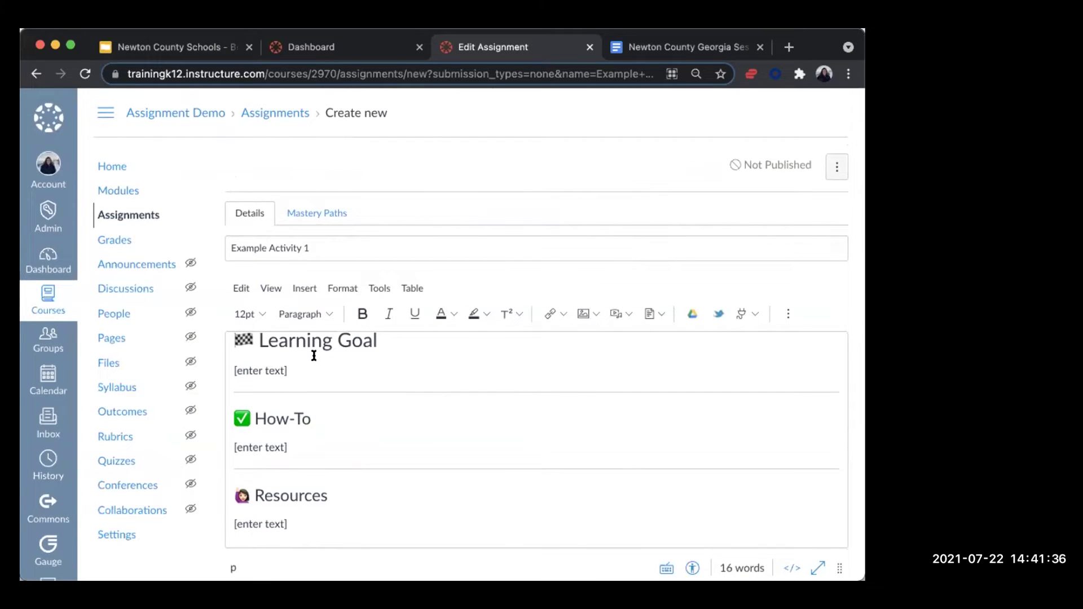
scroll(412, 311, down, 3)
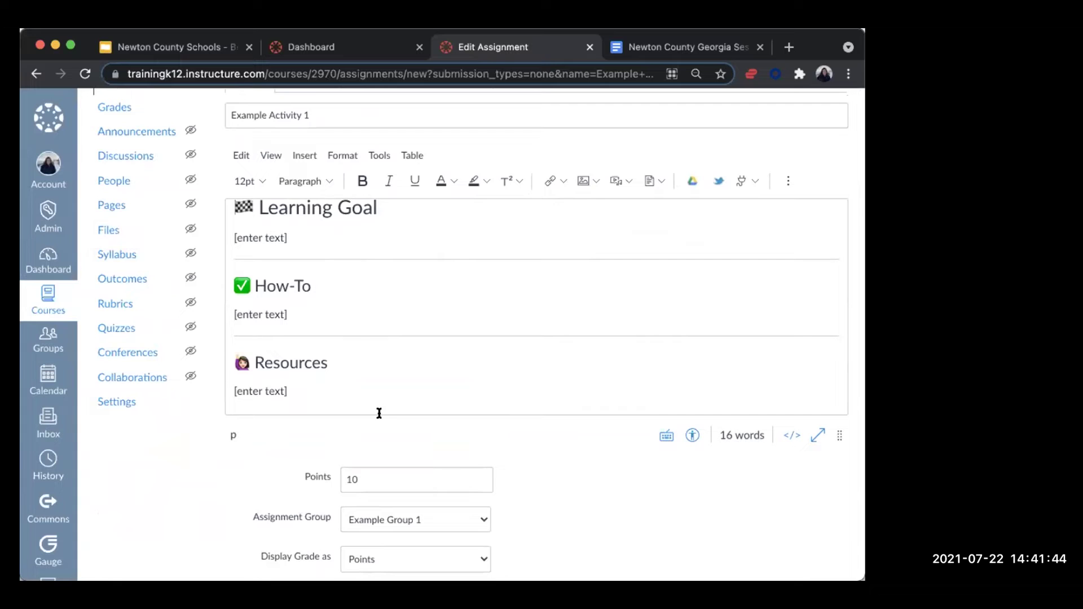
Set the submission type to Online and examine the online entry options.
scroll(636, 452, down, 5)
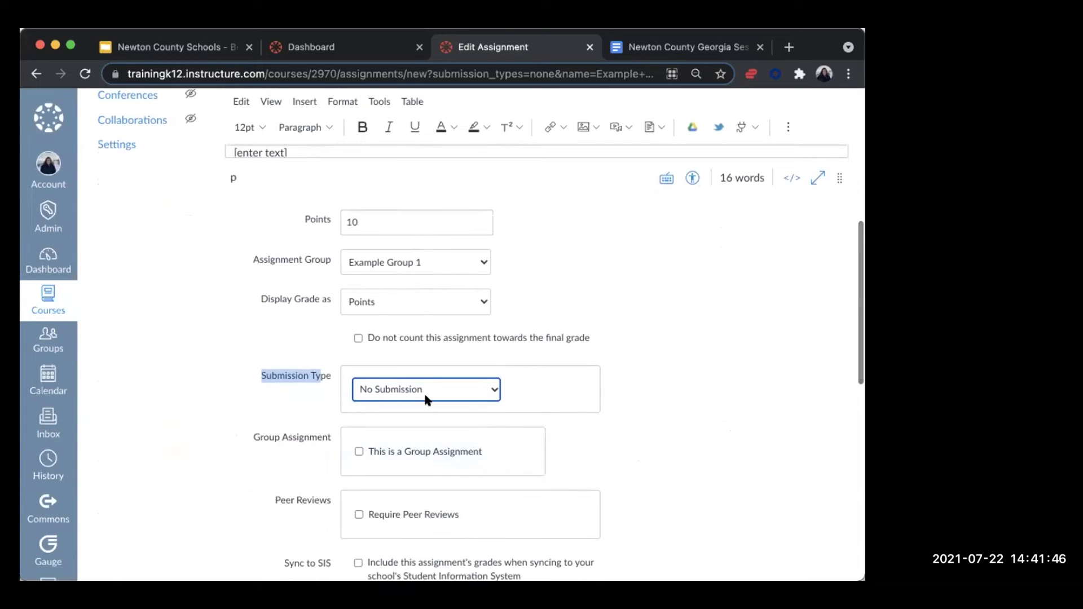
click(554, 381)
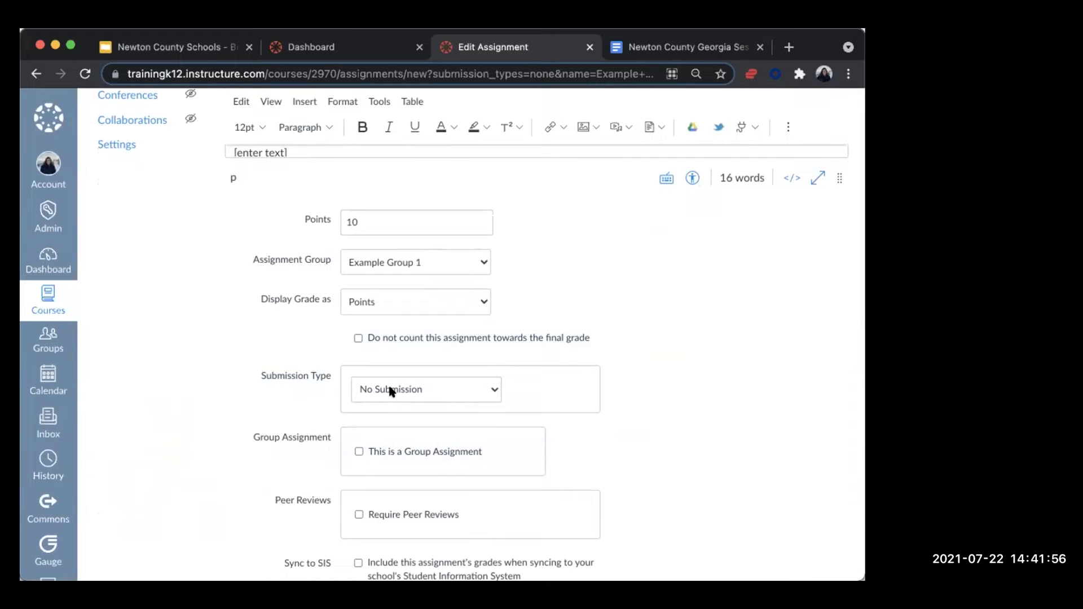
click(375, 390)
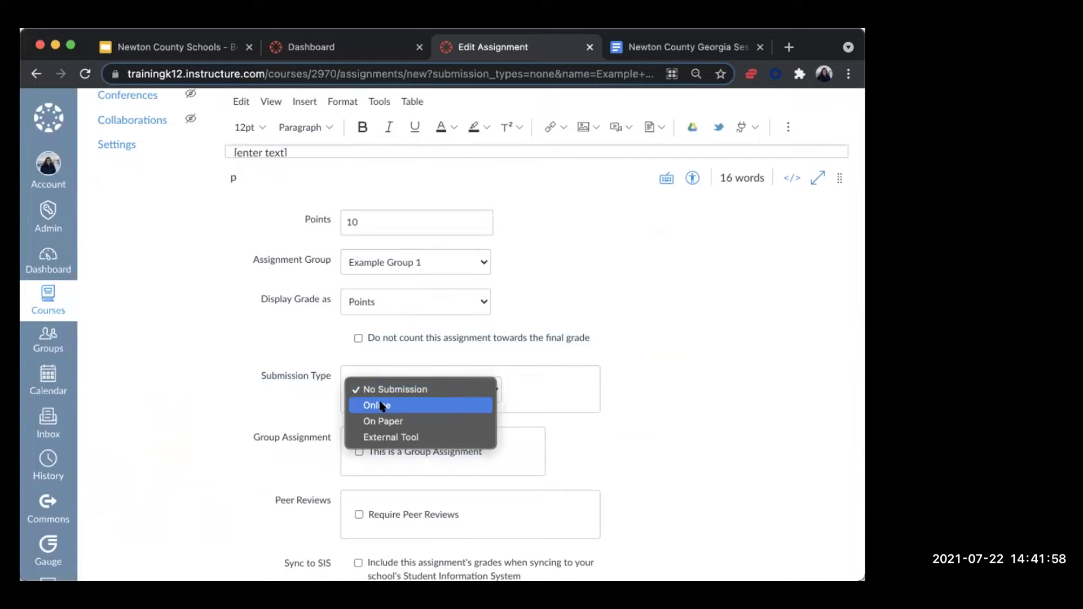
click(376, 405)
scroll(476, 409, down, 1)
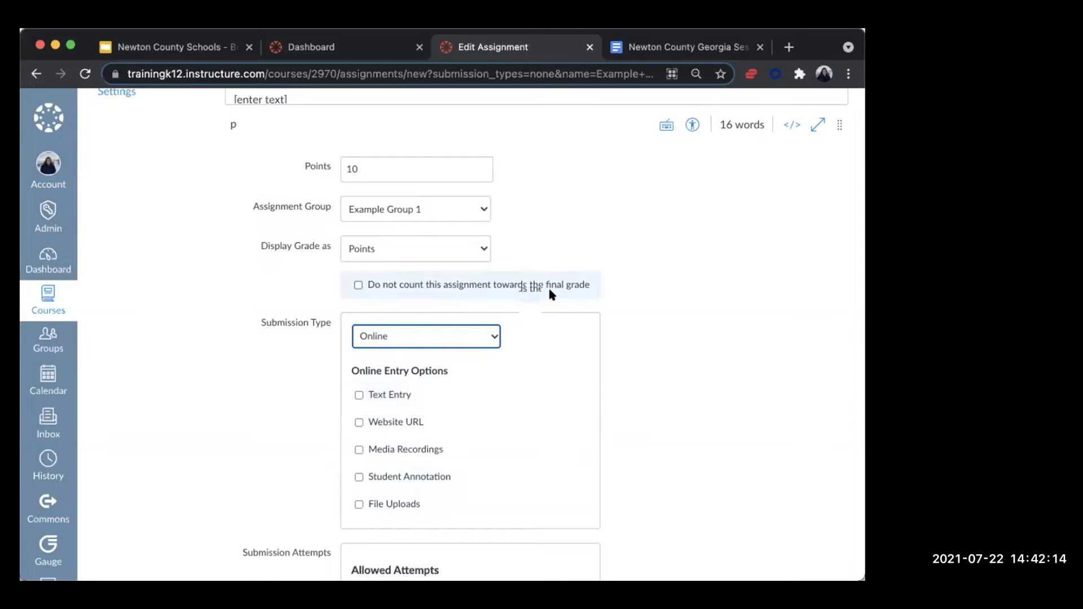
scroll(542, 282, up, 4)
scroll(571, 374, down, 6)
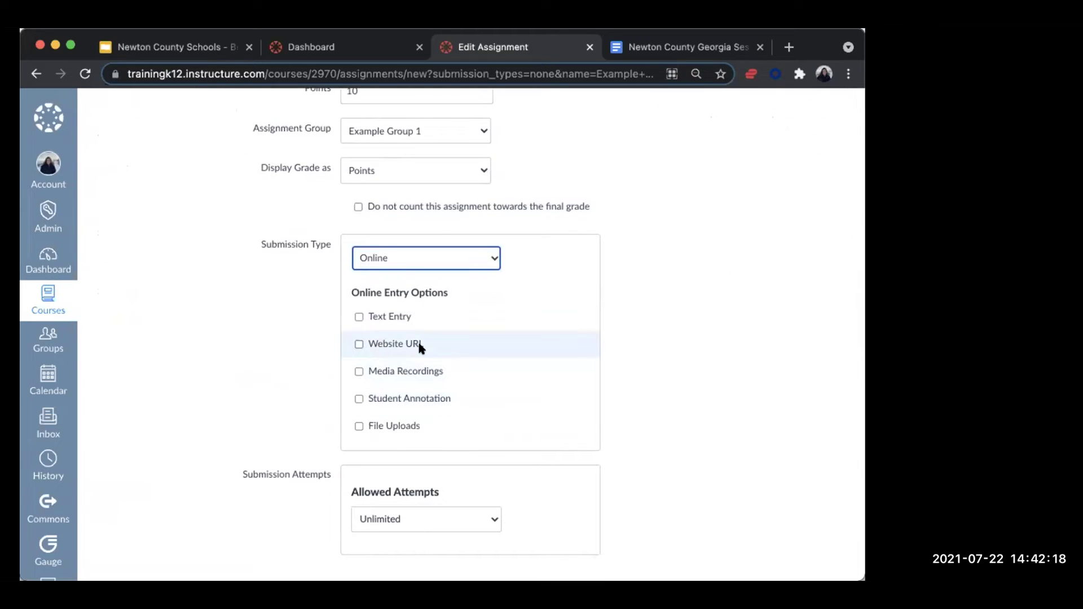
click(401, 74)
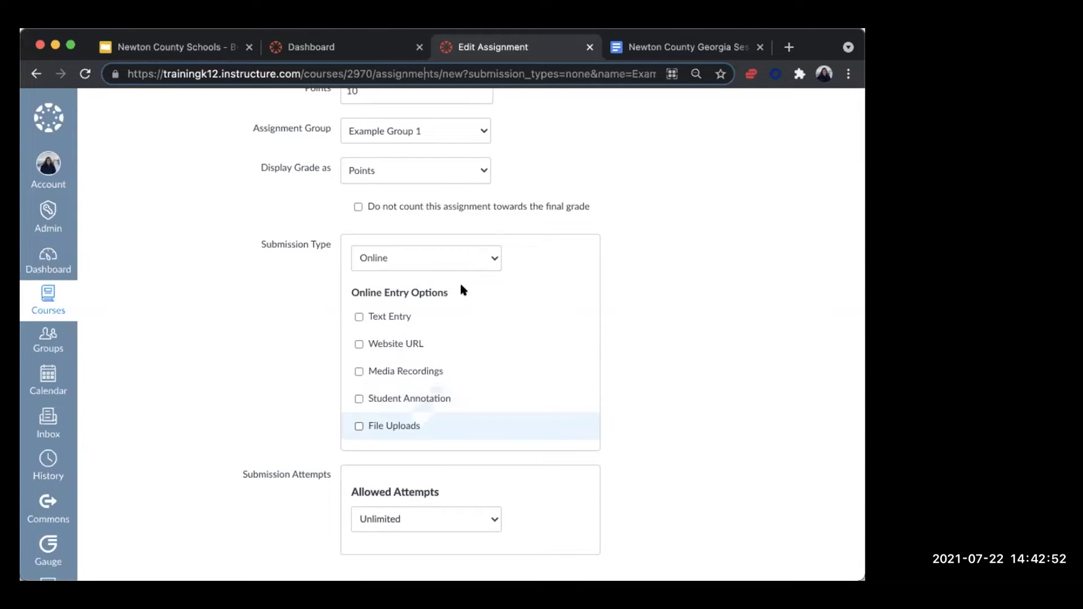
Change the submission type to On Paper and look over the description sections.
click(478, 245)
click(383, 270)
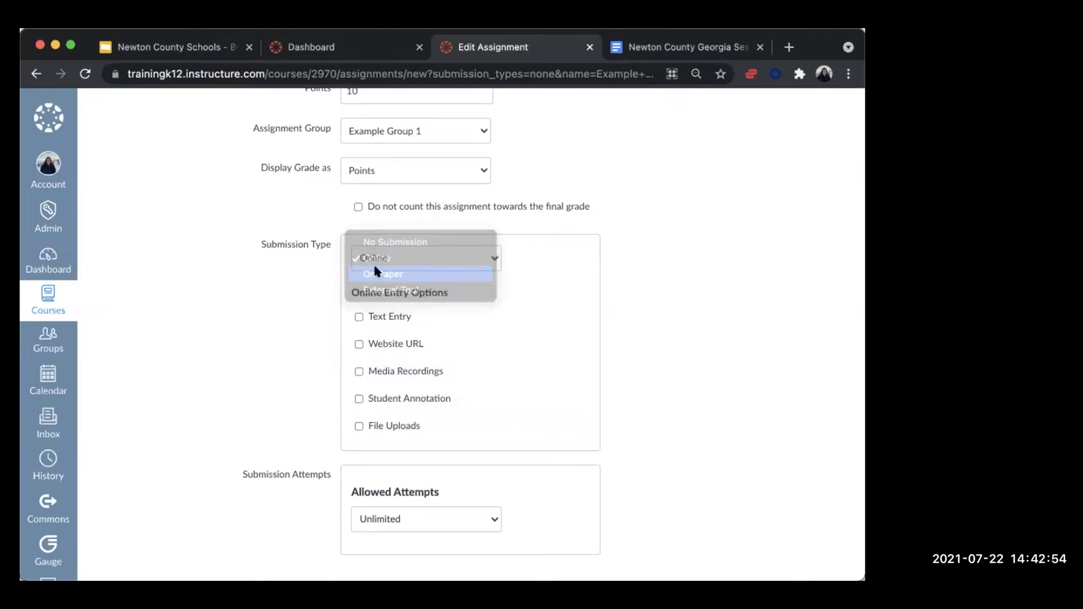
click(524, 251)
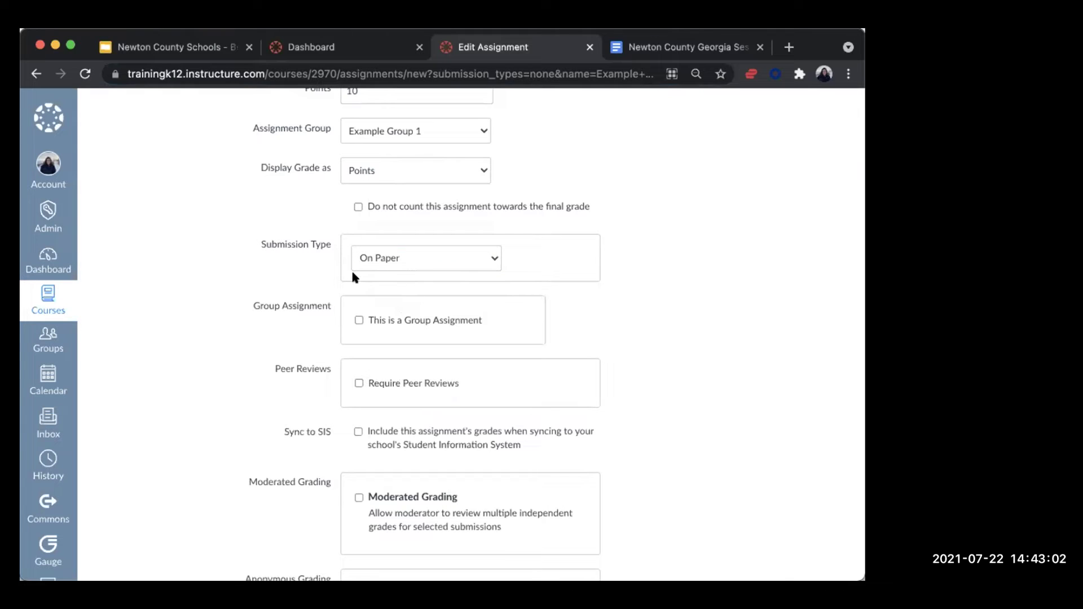
scroll(491, 245, up, 6)
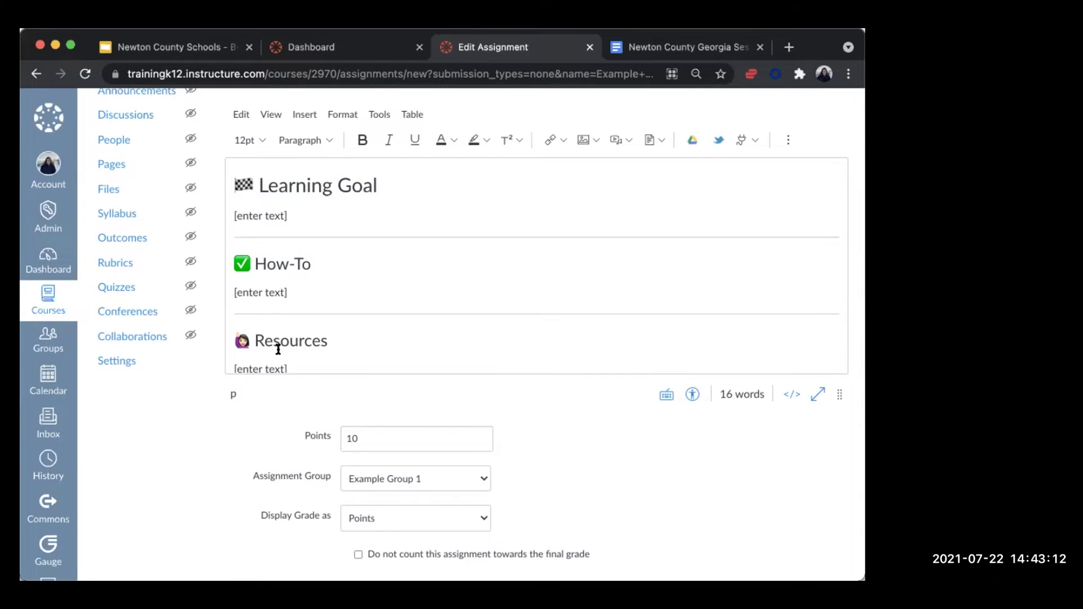
scroll(611, 392, down, 6)
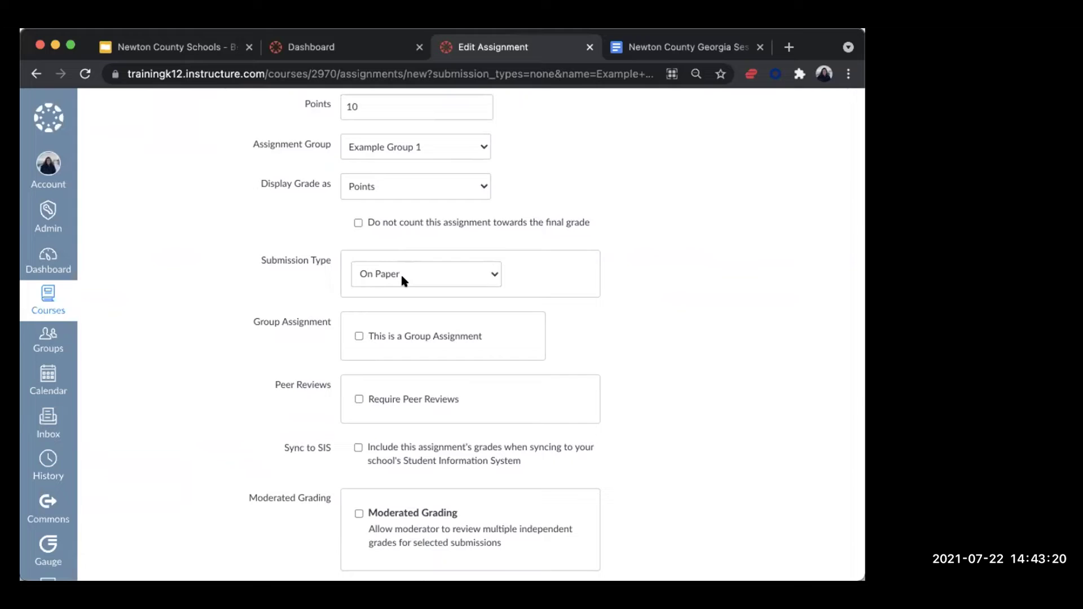
Change the submission type to External Tool and open the list of available tools.
click(401, 275)
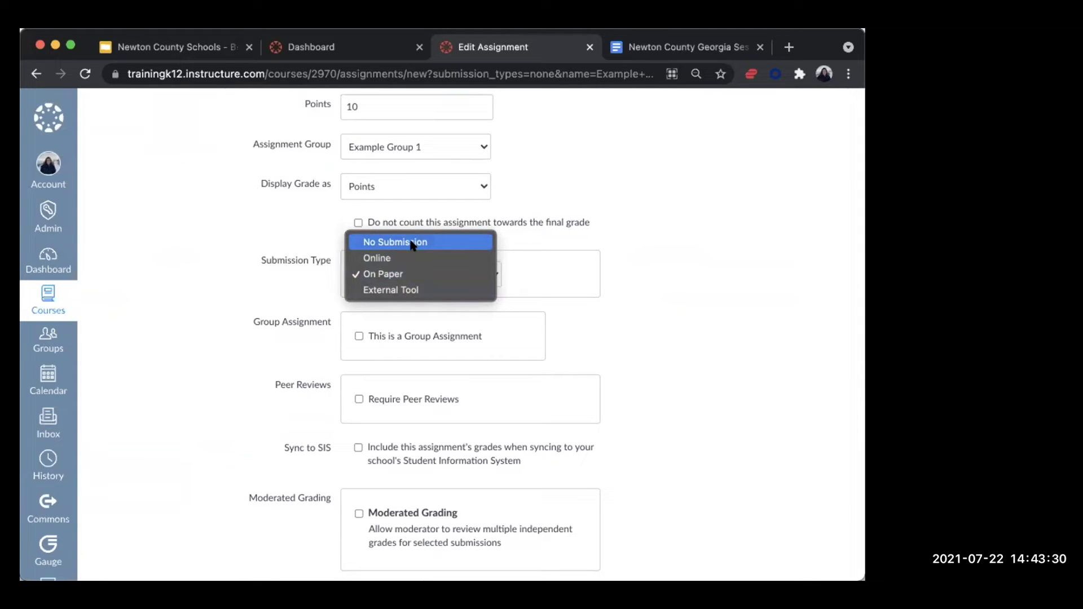
click(427, 290)
click(571, 358)
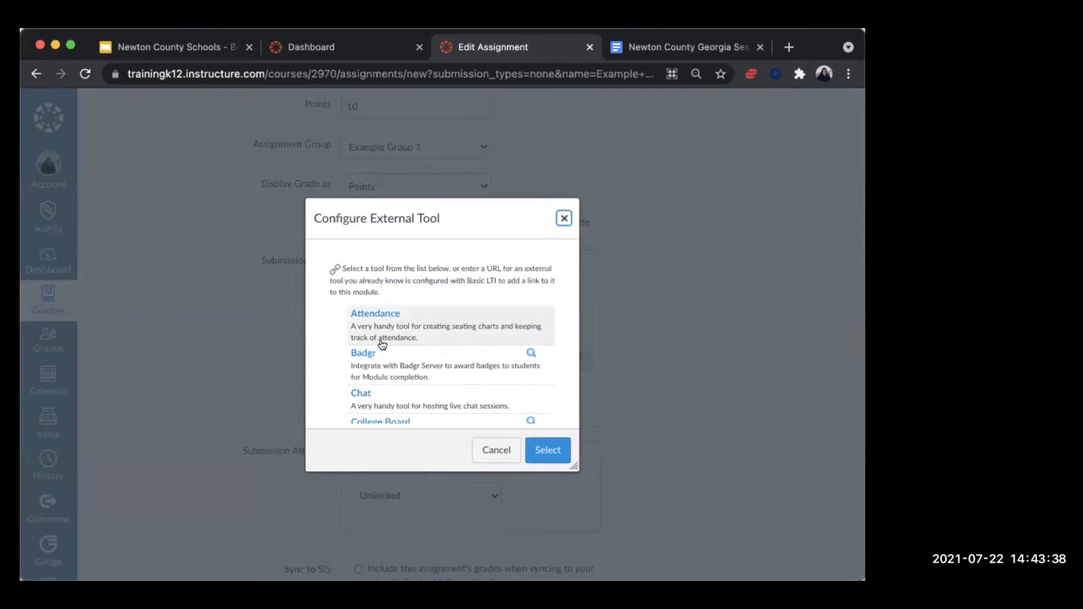
Look through the available external tools down to Studio and Textbook, and close the list without selecting one.
scroll(386, 348, down, 8)
scroll(393, 350, down, 10)
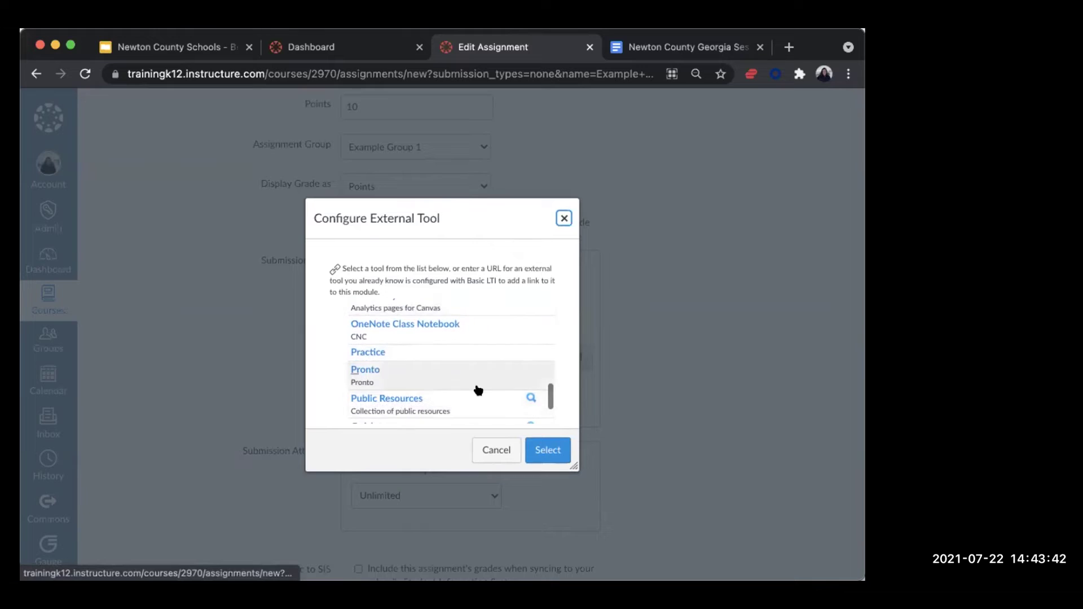
scroll(471, 389, down, 4)
scroll(395, 382, down, 3)
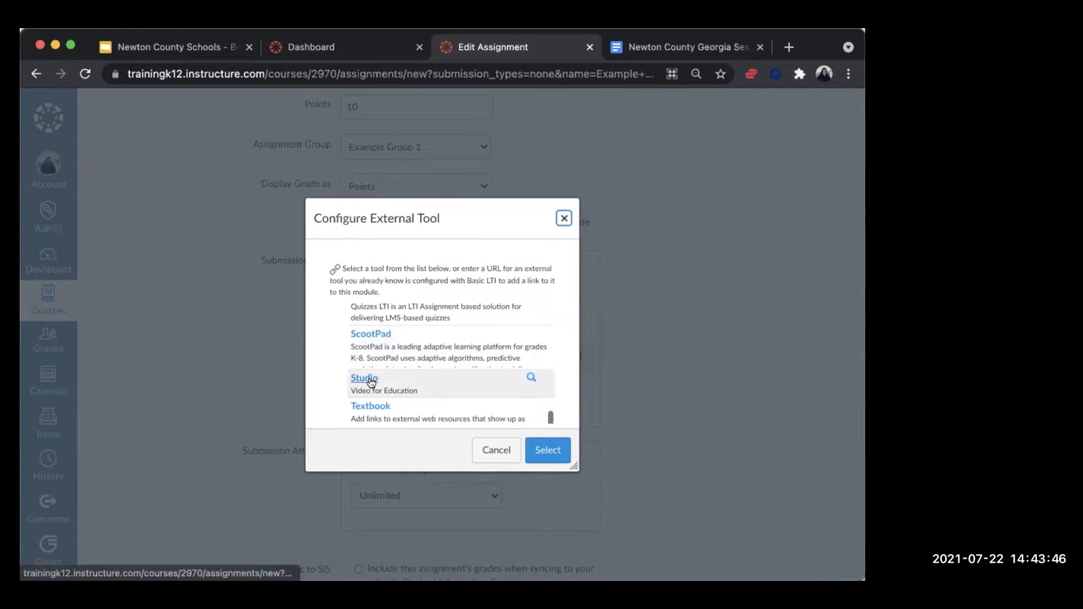
scroll(375, 383, up, 3)
scroll(376, 383, up, 3)
scroll(375, 377, down, 1)
scroll(403, 394, up, 5)
scroll(565, 273, down, 3)
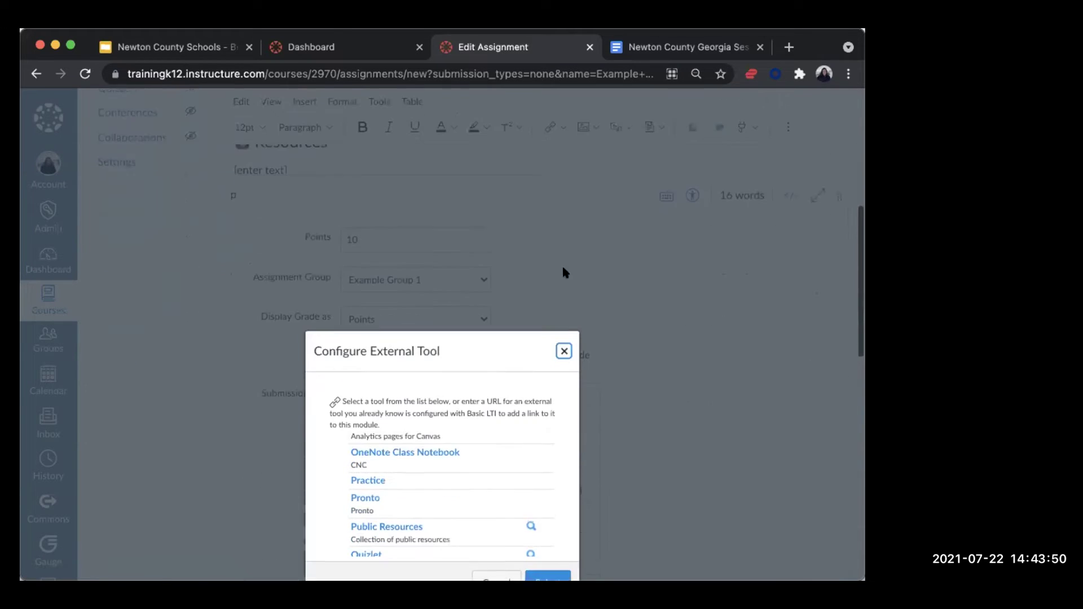
click(564, 300)
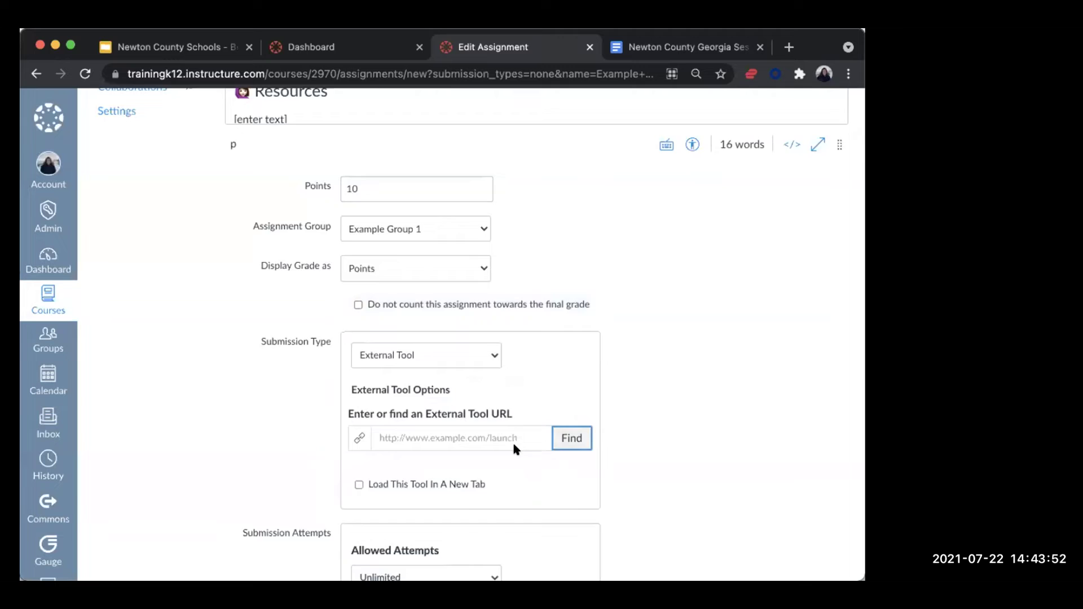
Set the submission type back to No Submission.
scroll(515, 449, down, 3)
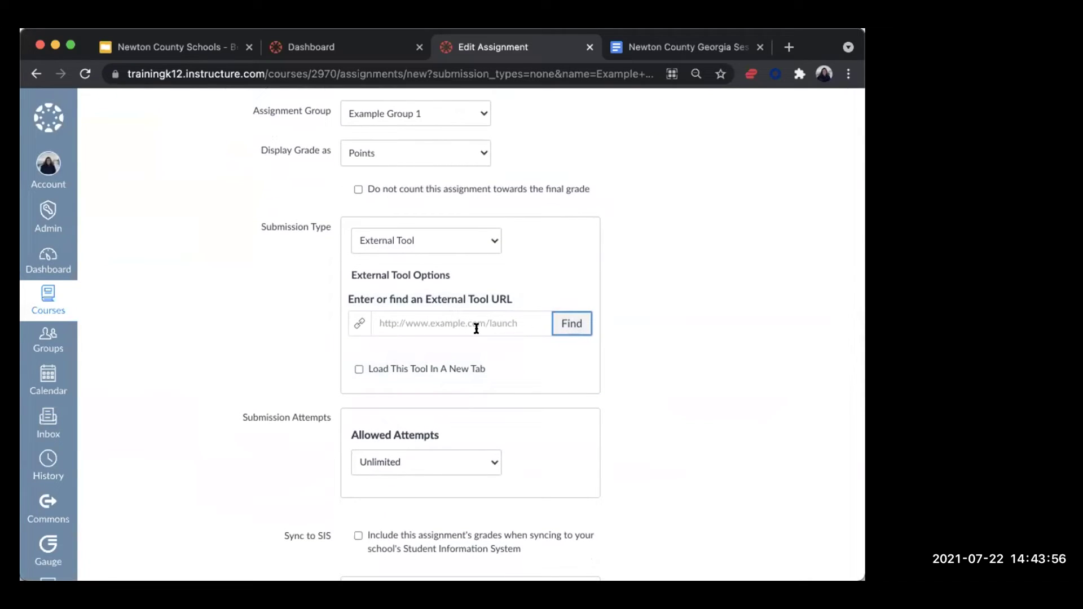
click(472, 235)
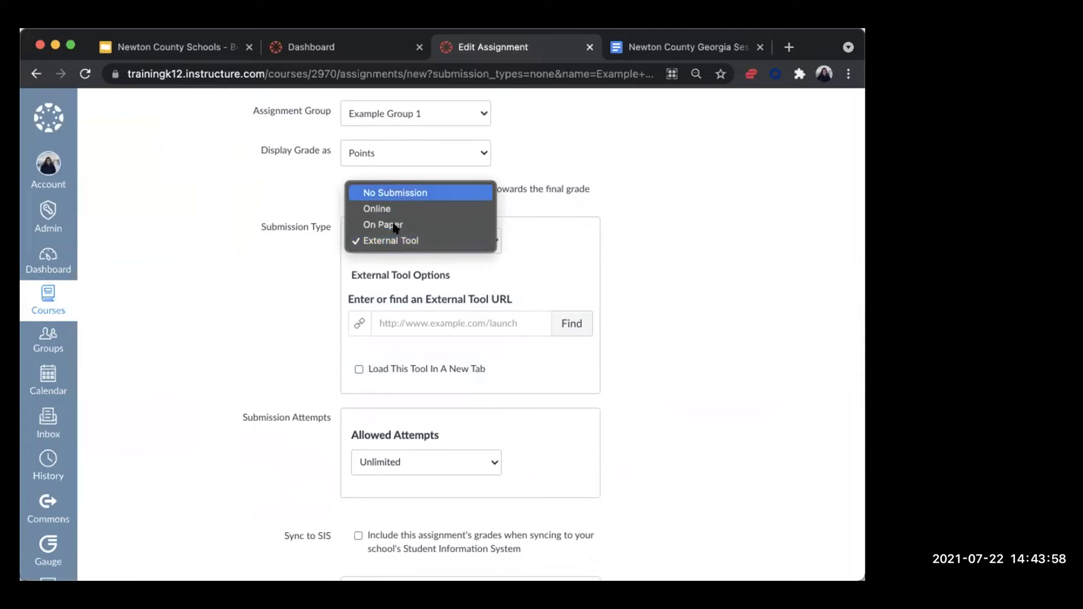
click(366, 193)
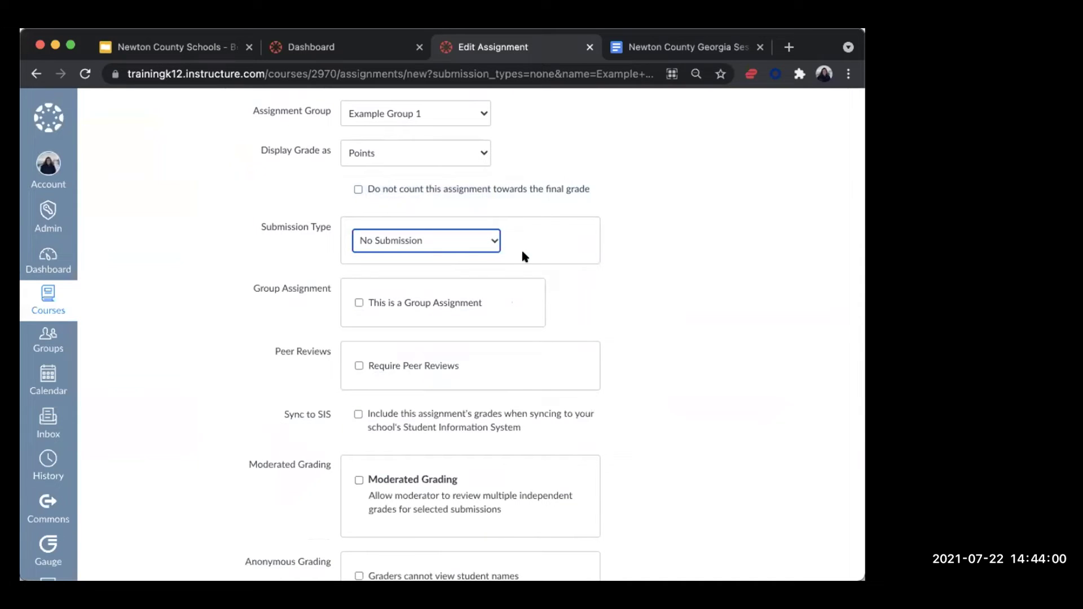
Turn on the group assignment option, check its grading and group set choices, and turn it off again.
scroll(220, 278, down, 1)
click(254, 255)
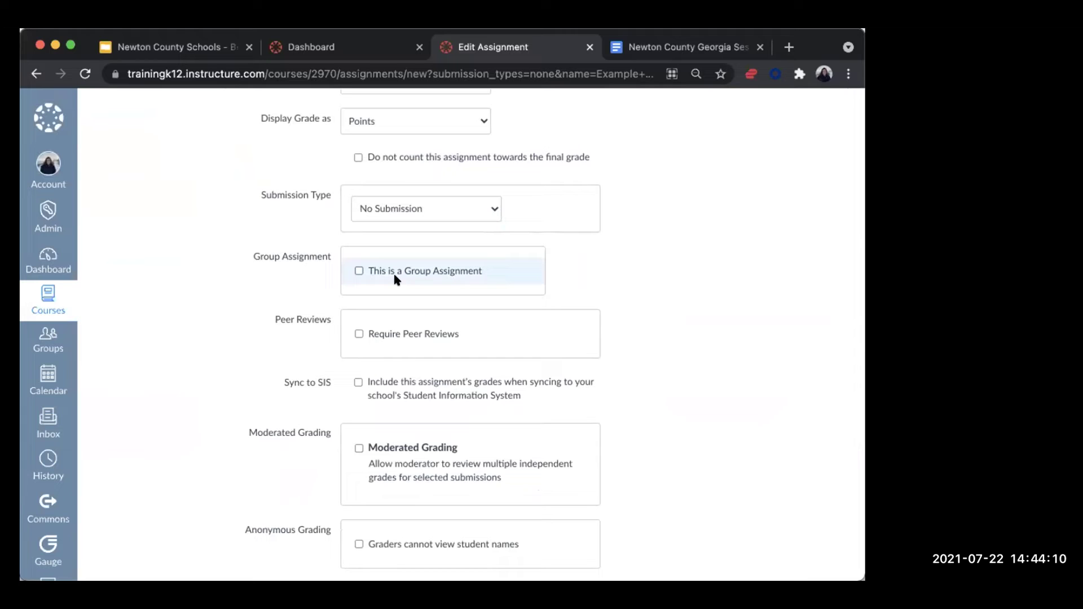
click(375, 269)
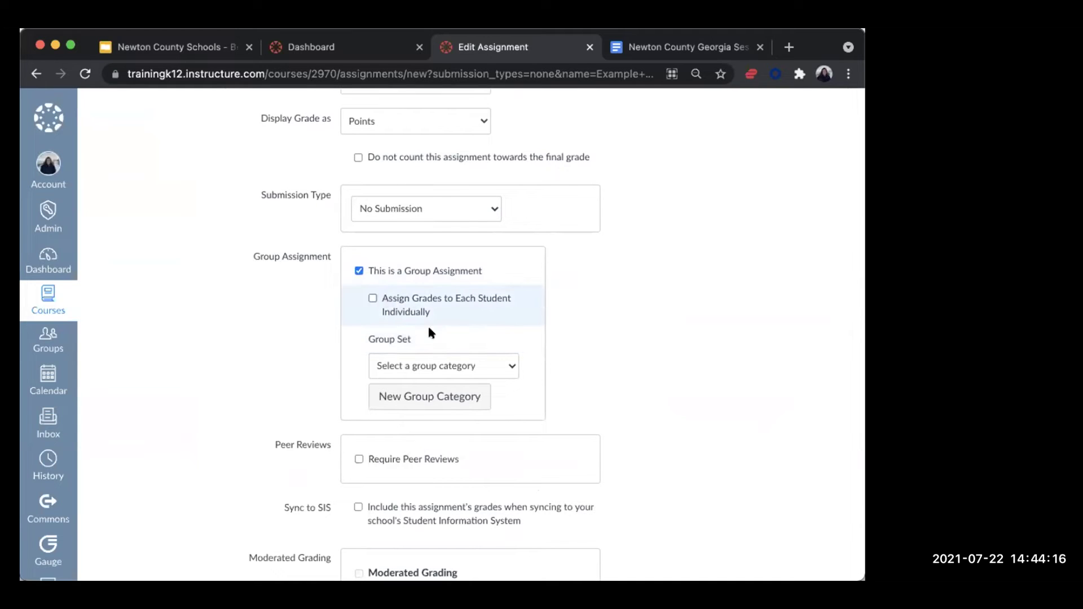
click(499, 364)
click(397, 317)
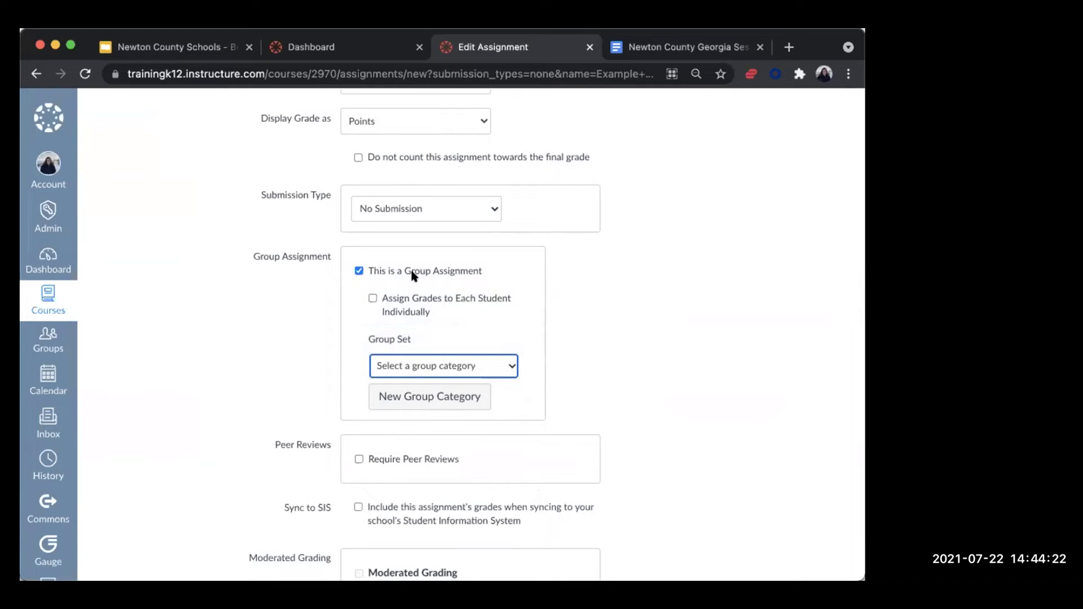
click(358, 270)
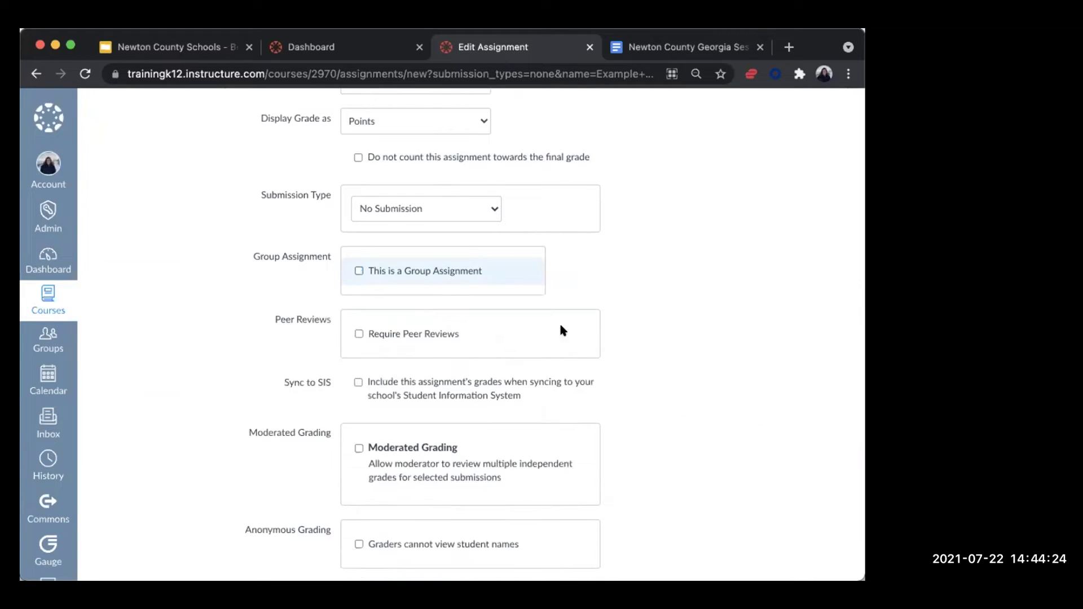
Turn on Require Peer Reviews to view how reviews are assigned, and turn it off again.
scroll(567, 320, down, 3)
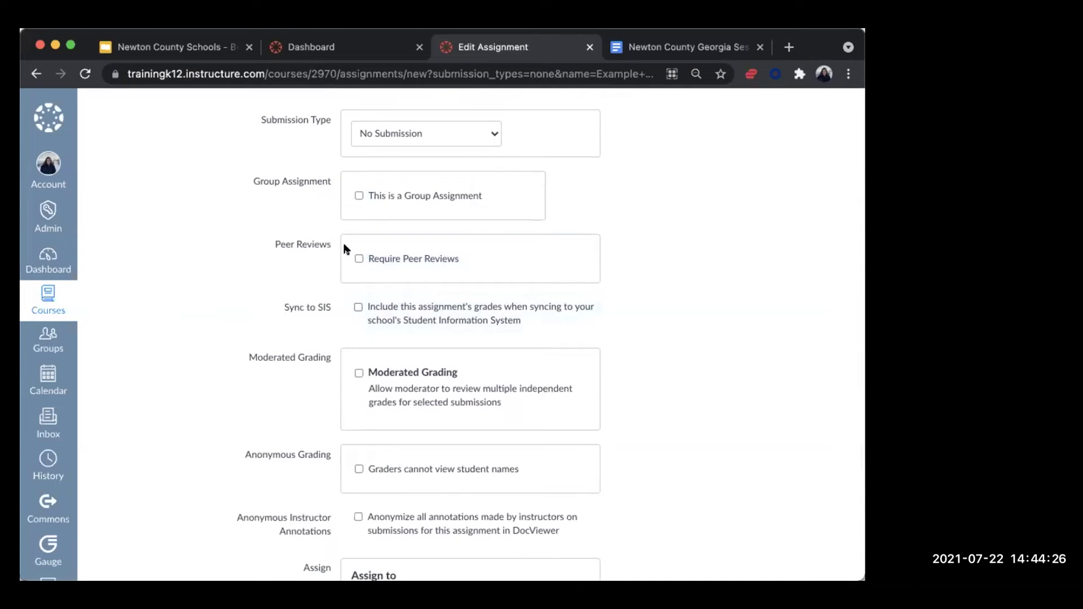
click(358, 260)
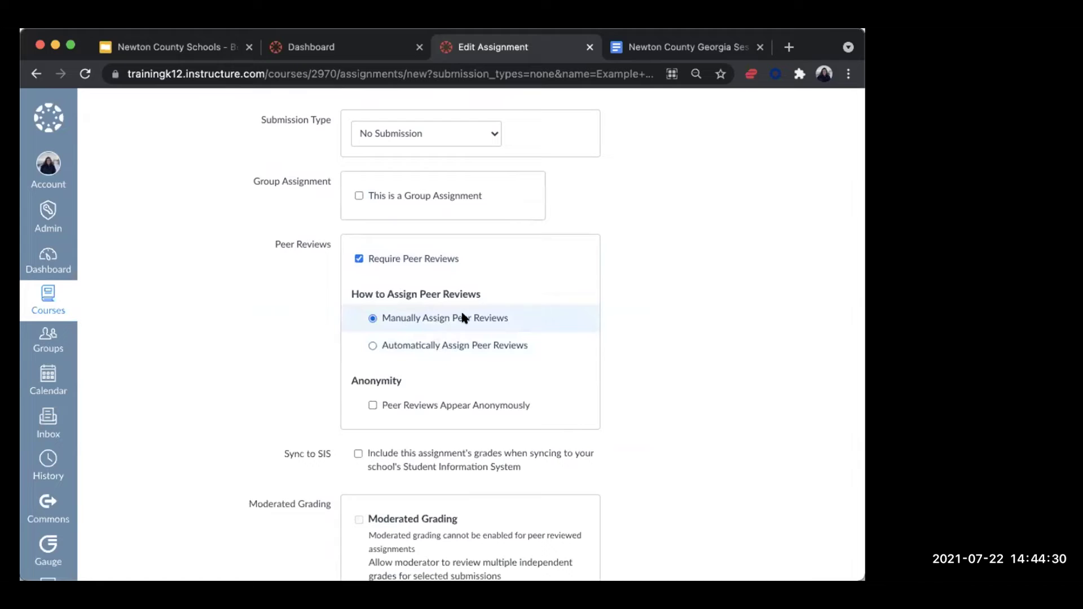
click(358, 259)
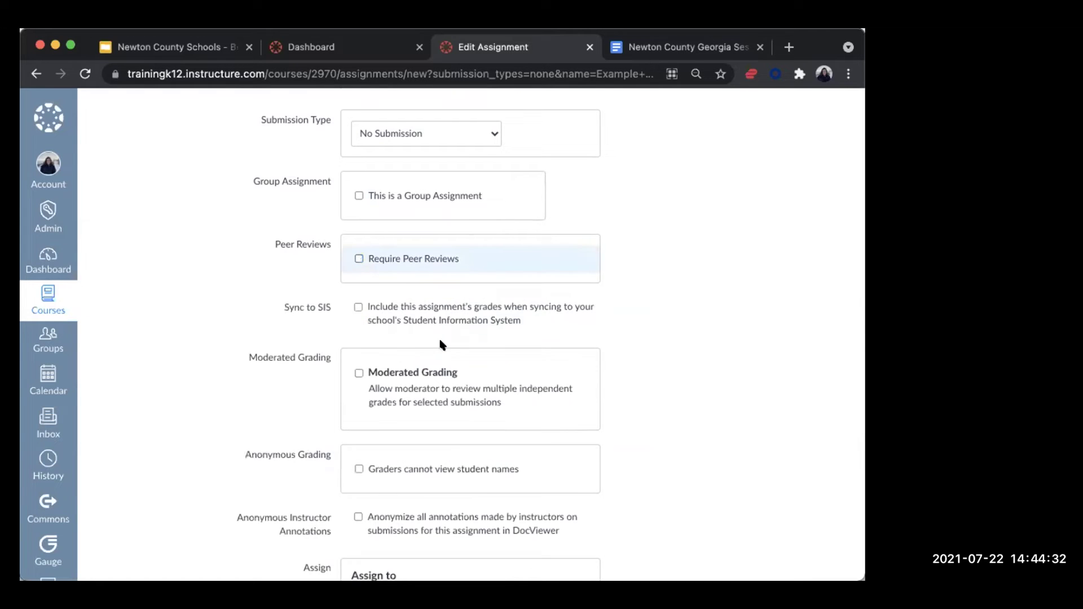
Examine the moderated grading, anonymous grading and instructor annotation options, and the Assign settings.
scroll(452, 373, down, 2)
scroll(450, 367, down, 5)
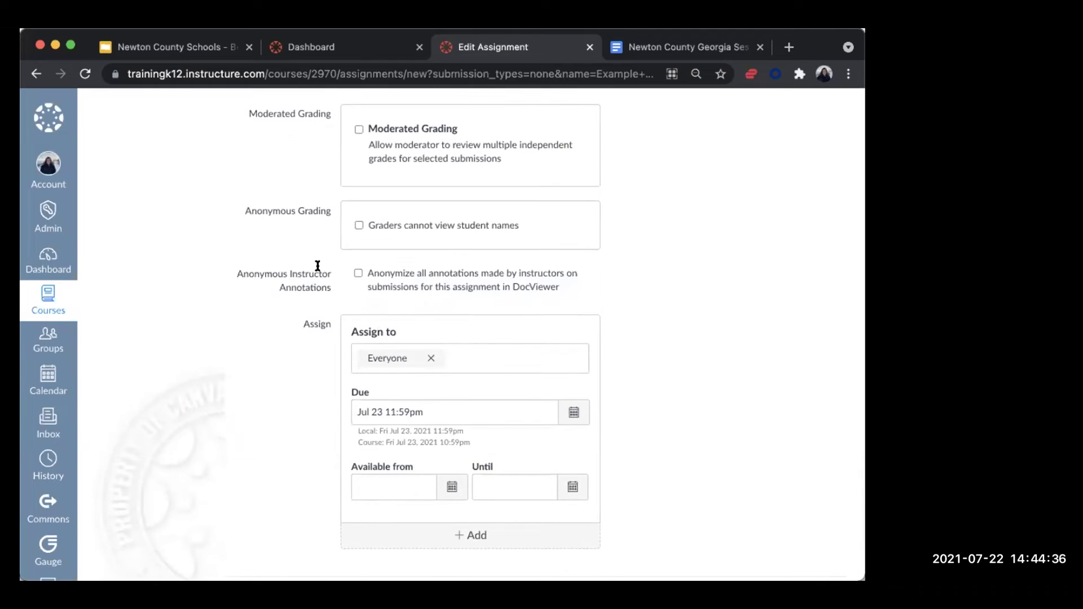
scroll(314, 269, down, 2)
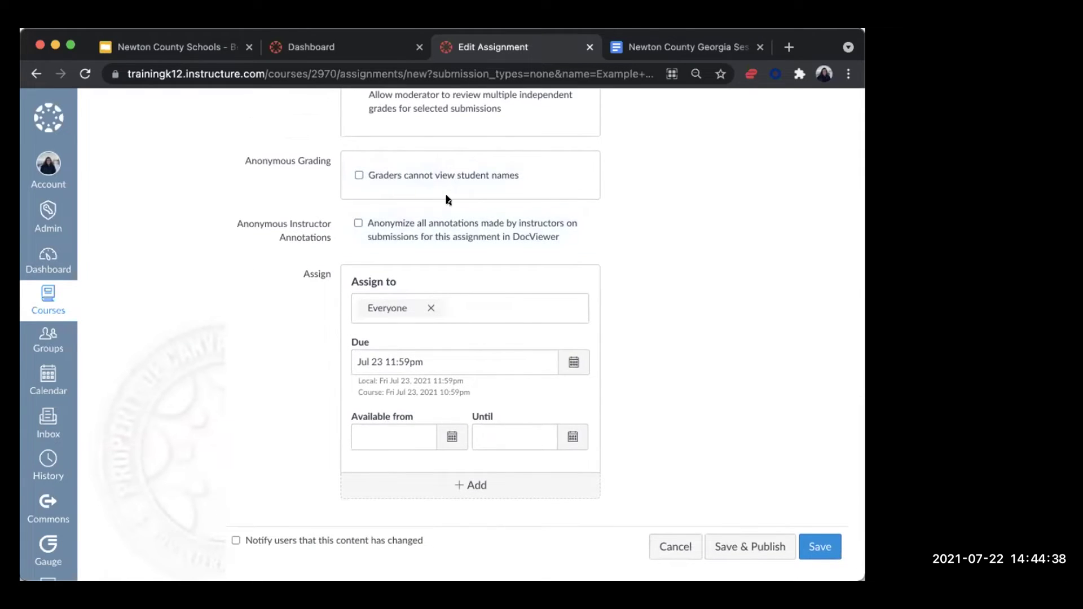
scroll(422, 256, up, 1)
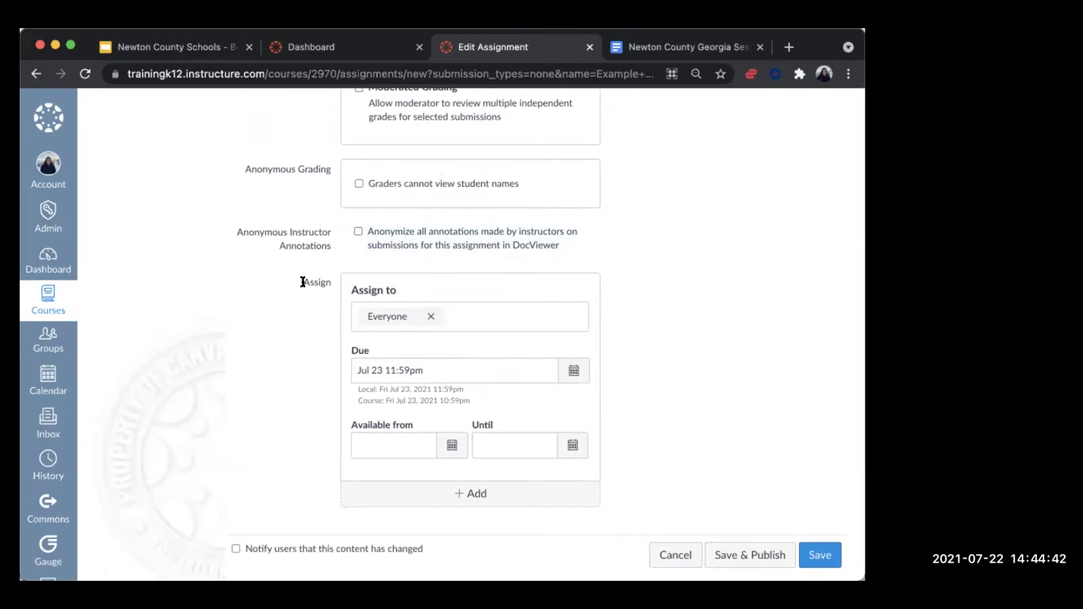
double_click(317, 282)
scroll(418, 316, down, 1)
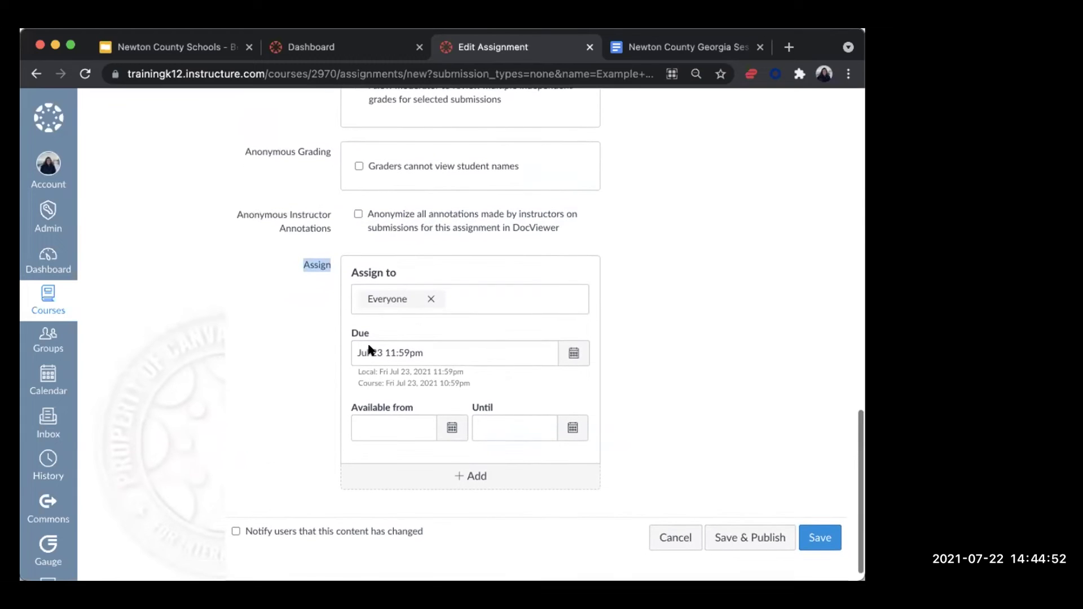
Examine the Due, Available from and Until date fields and their calendars in the Assign settings.
scroll(458, 439, down, 1)
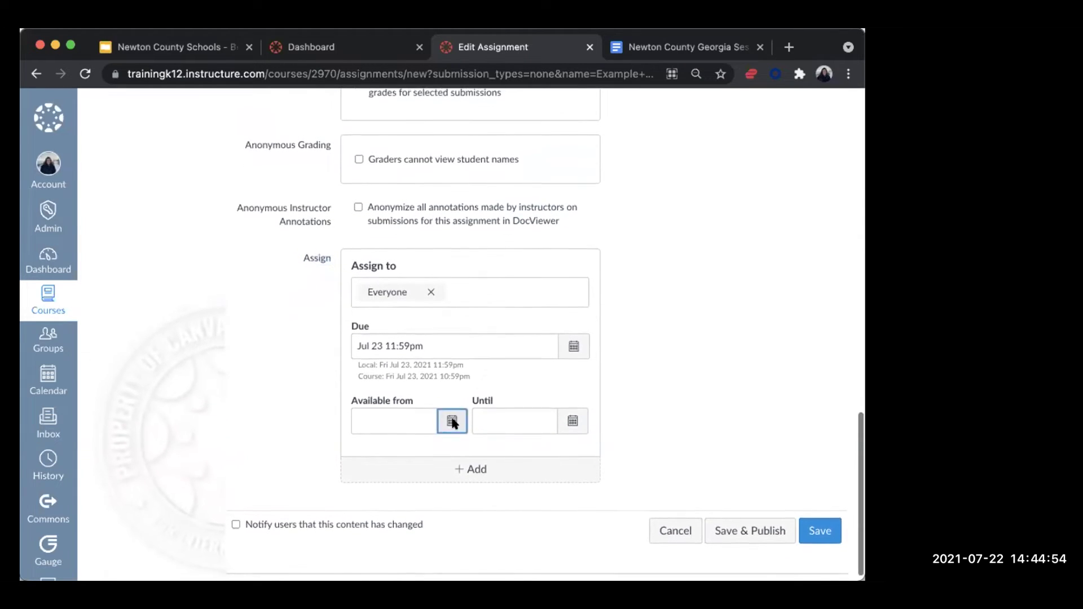
click(451, 420)
scroll(511, 378, down, 1)
click(513, 389)
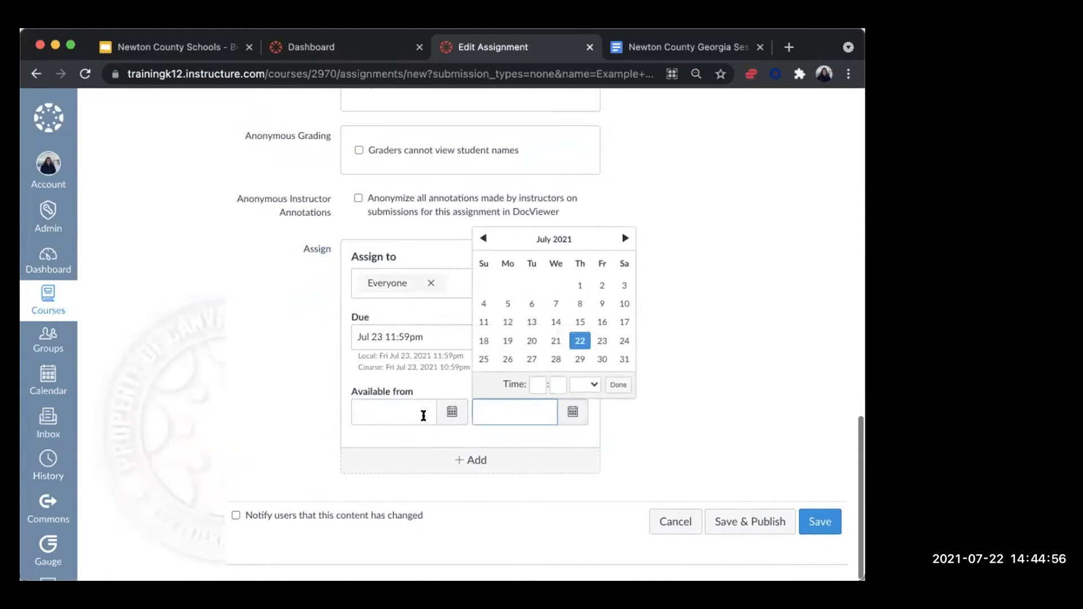
click(368, 318)
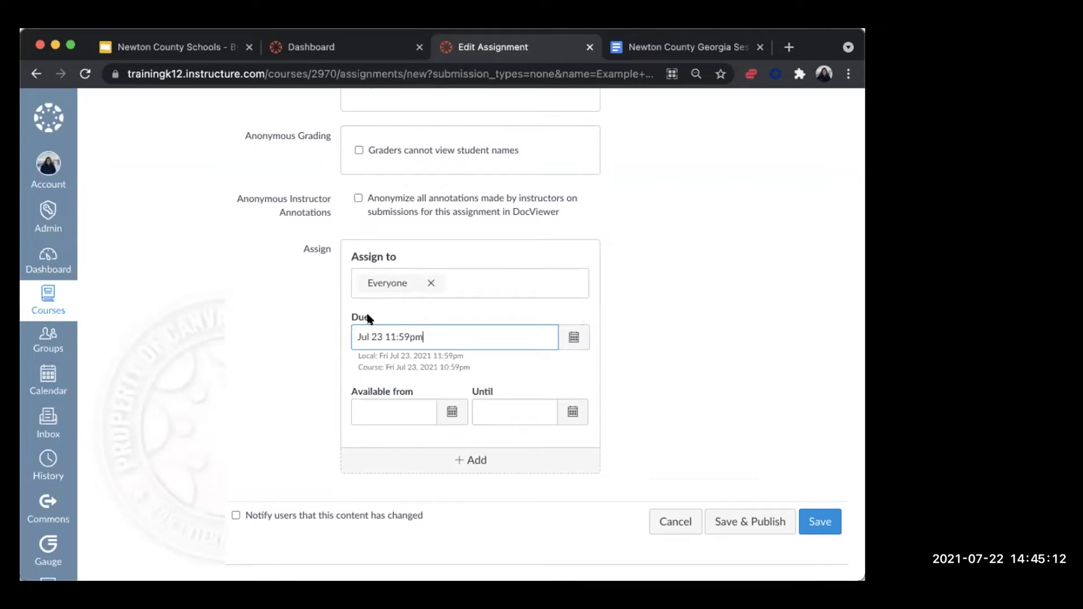
click(452, 412)
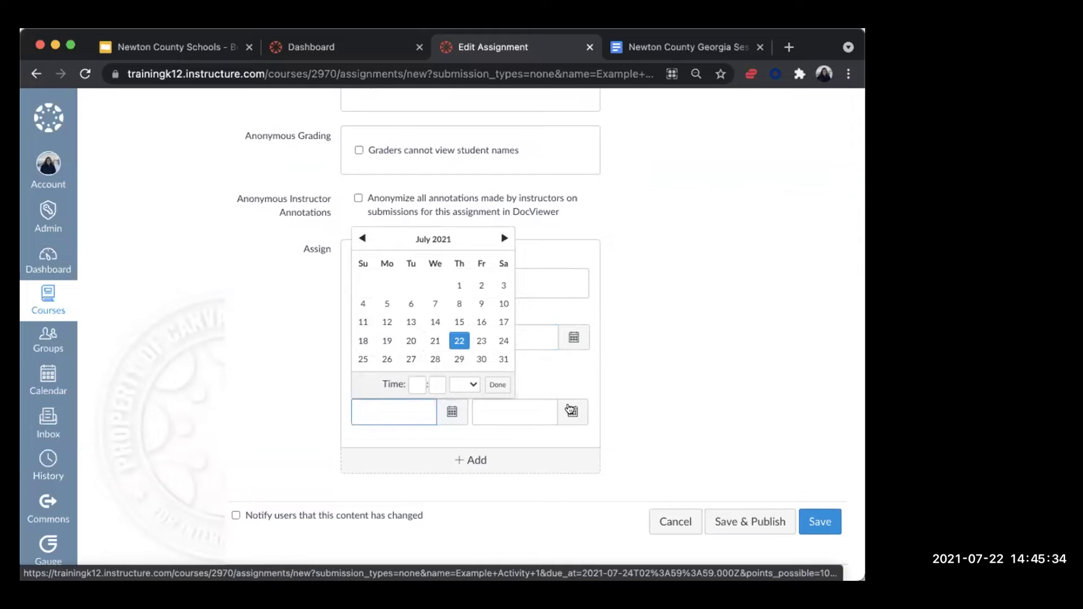
Set the Until date of the assignment to Jul 23 11:59pm.
click(567, 413)
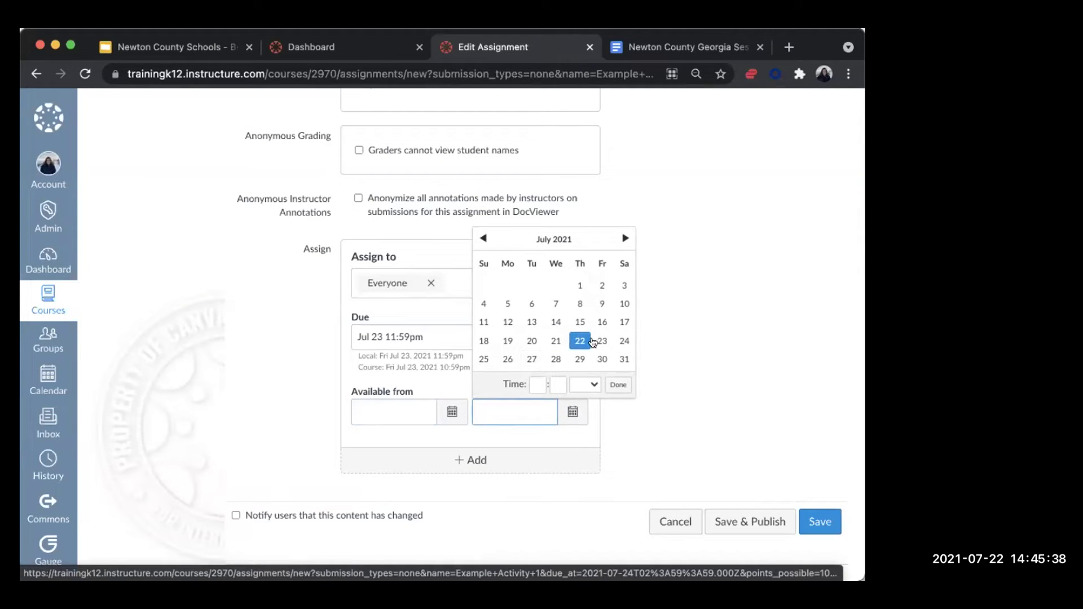
click(600, 341)
click(566, 431)
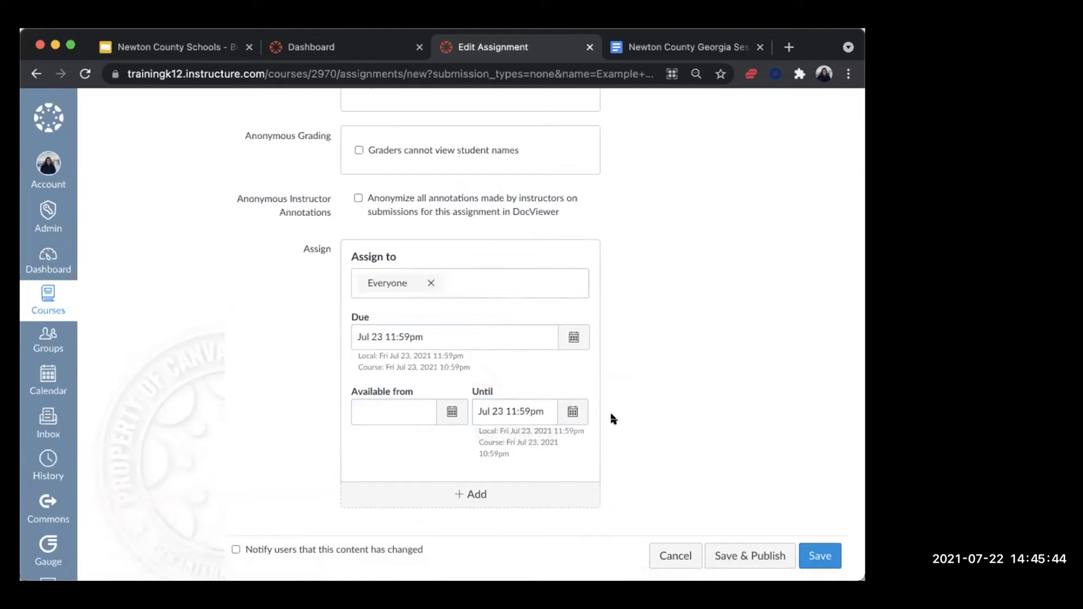
click(572, 412)
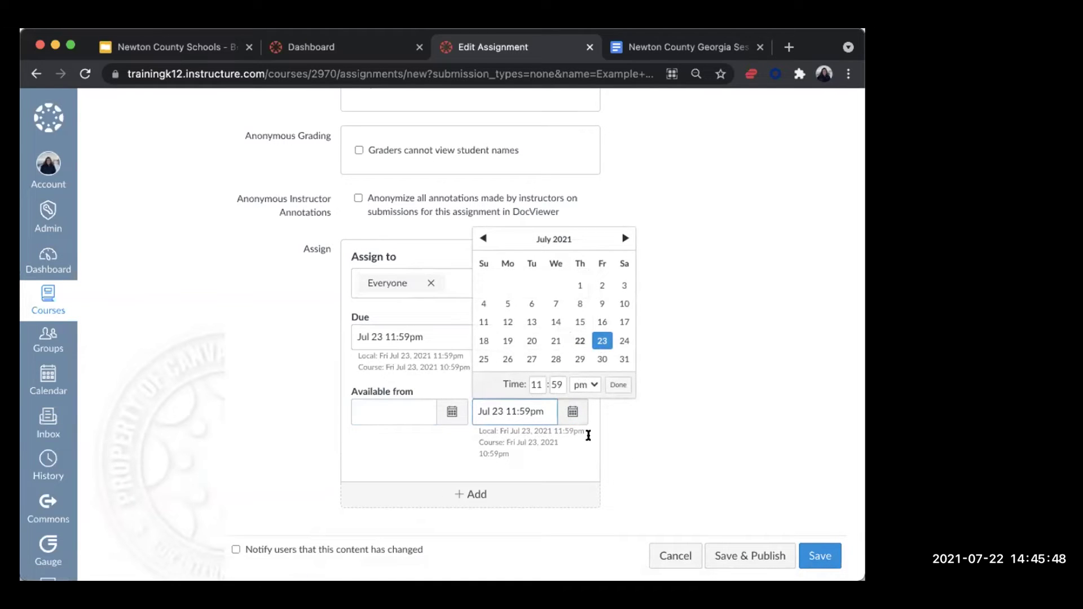
click(589, 436)
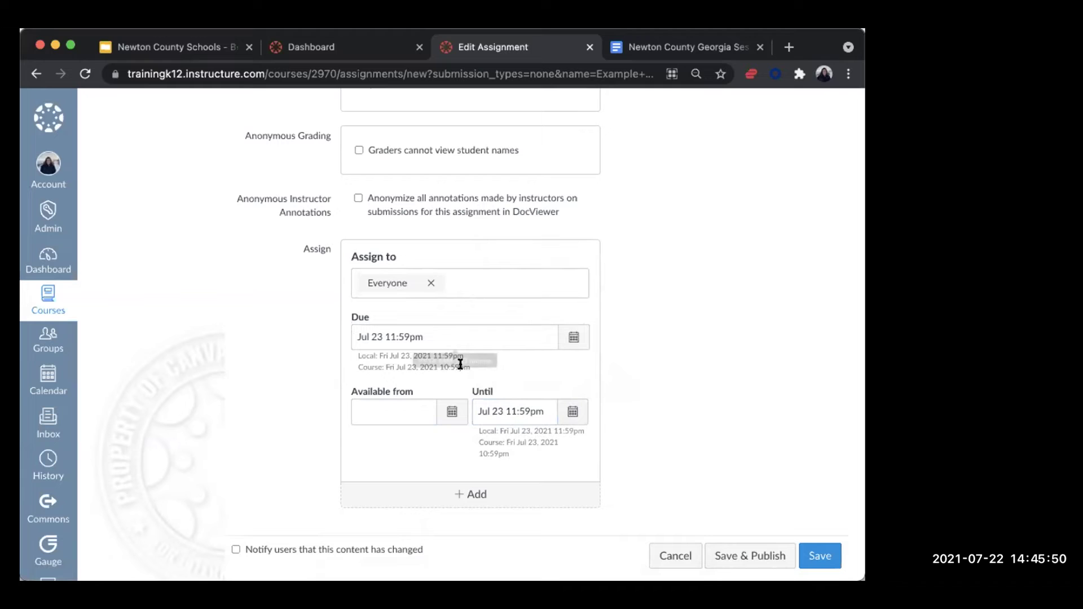
Change the Until date to Jul 21, then to Jul 20 11:59pm, and try to save the assignment.
click(524, 406)
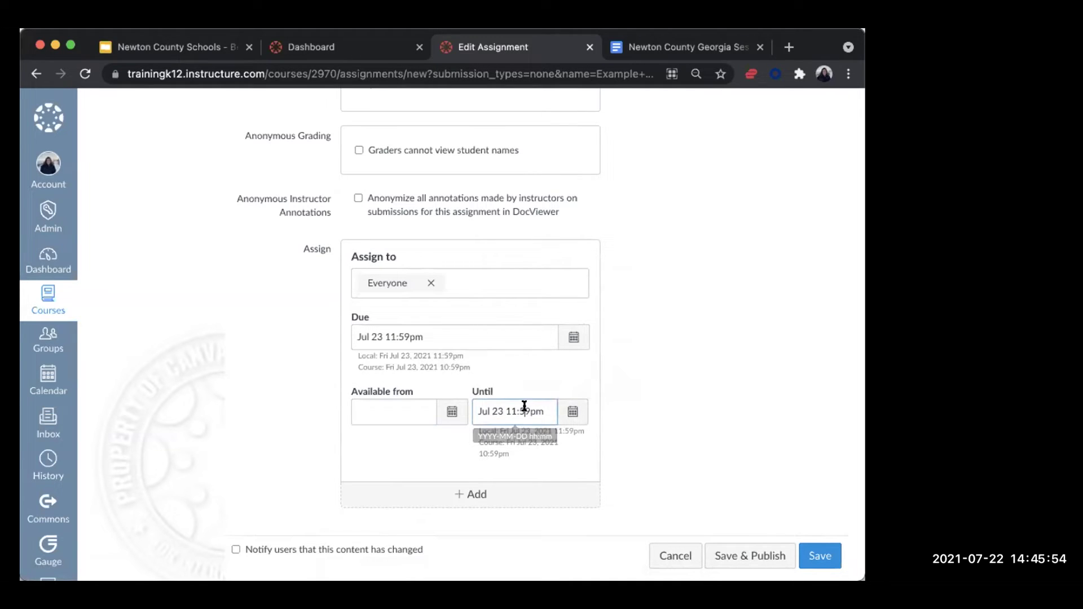
click(564, 418)
click(552, 339)
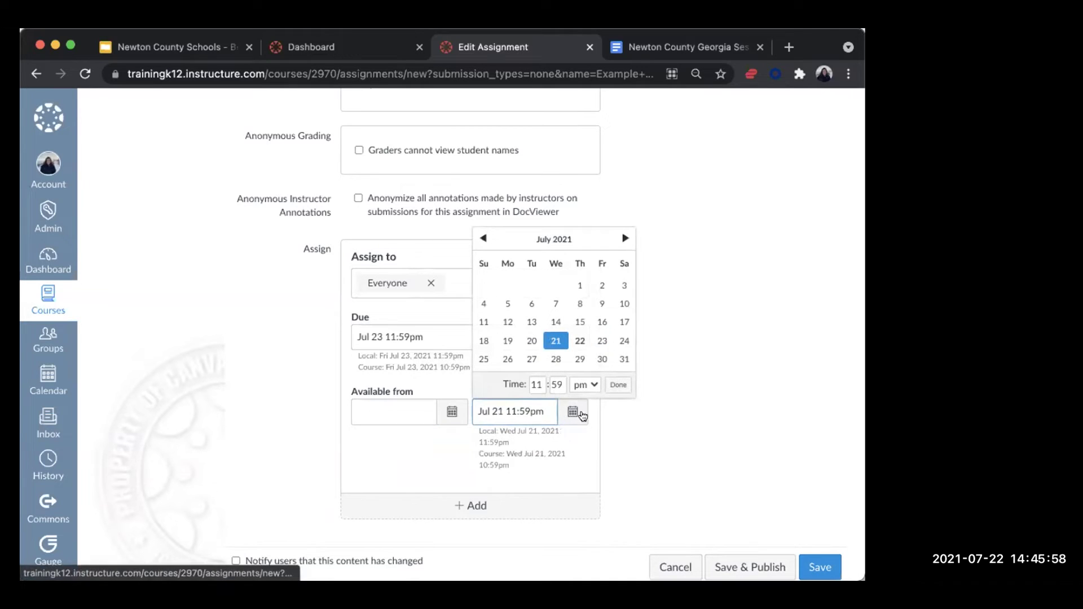
click(539, 443)
click(569, 412)
click(533, 339)
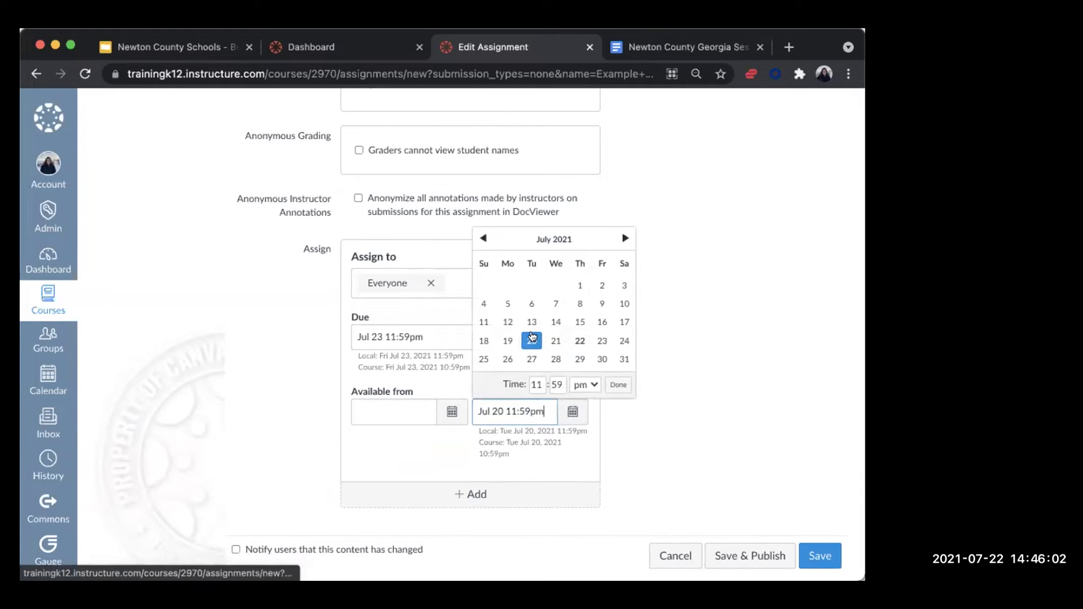
click(658, 426)
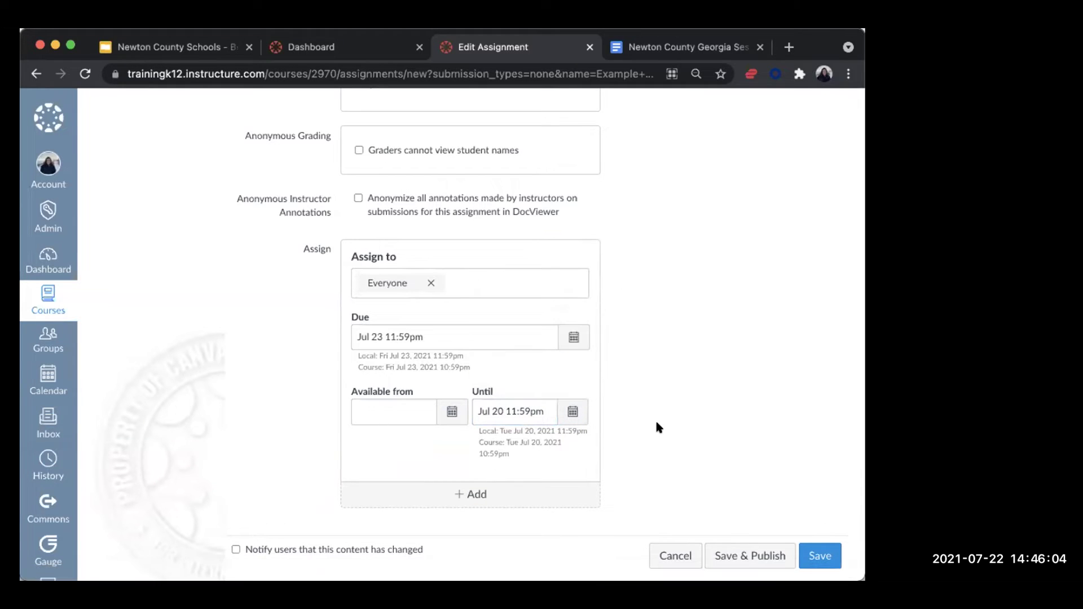
click(825, 562)
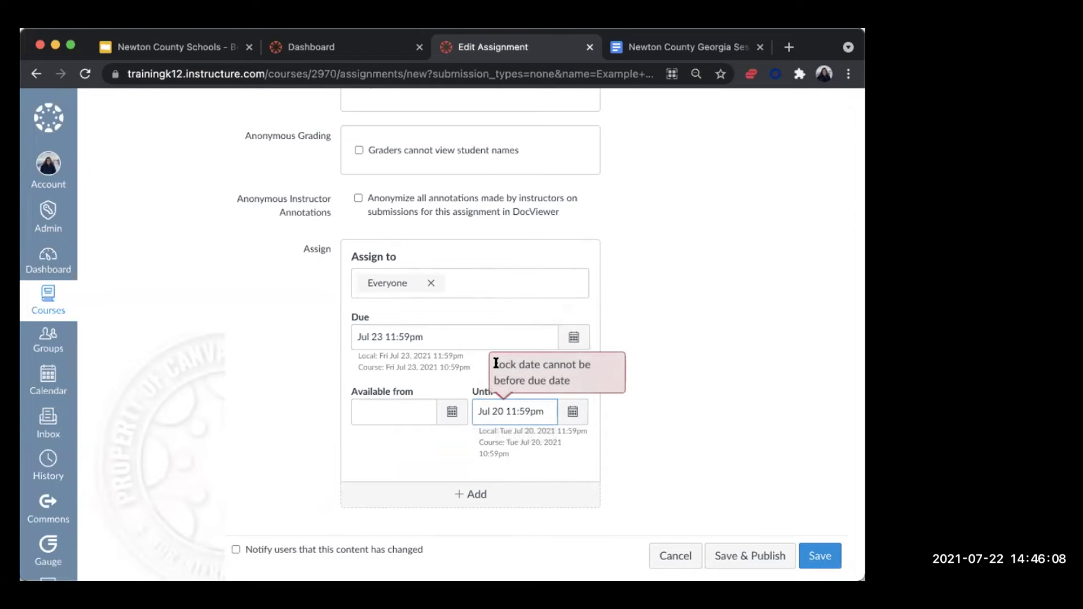
click(559, 372)
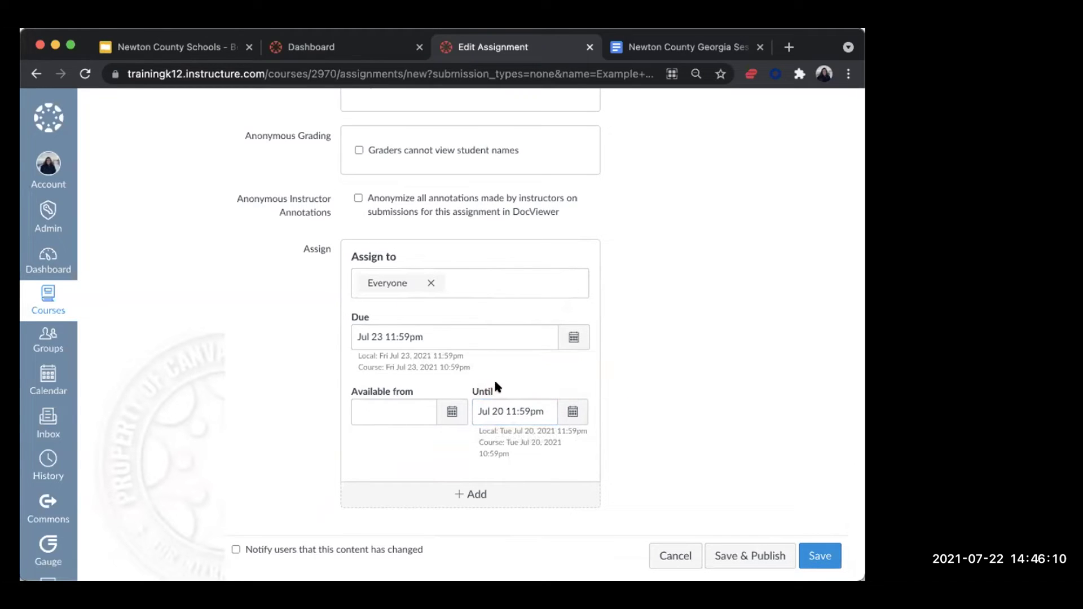
Change the Until date to Jul 22 11:59pm, and then to Jul 23.
click(574, 412)
click(580, 340)
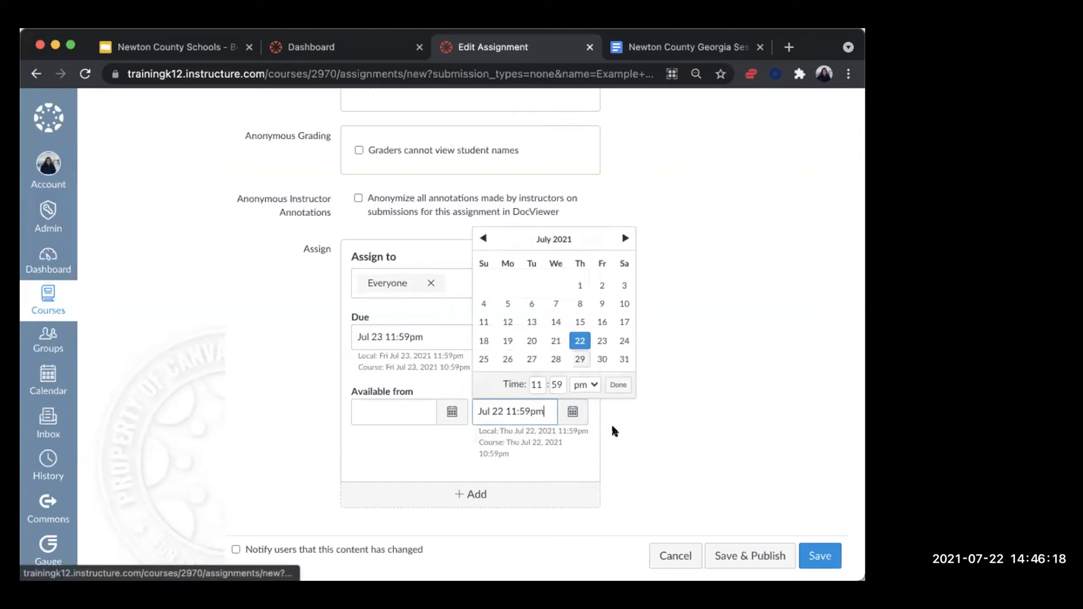
click(492, 402)
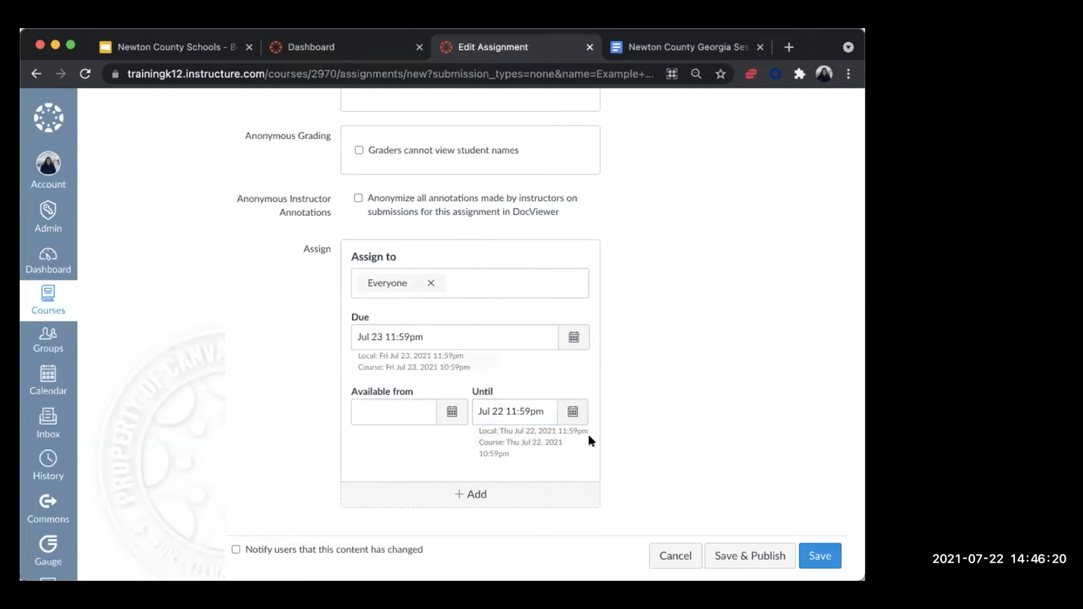
click(580, 417)
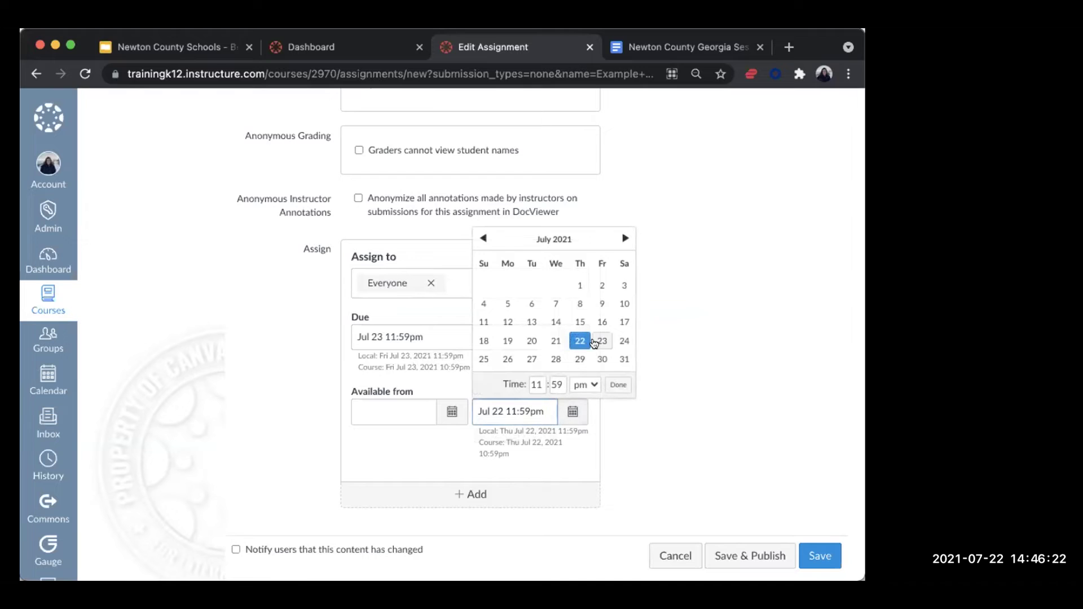
click(602, 341)
Clear the Until date and save the assignment without publishing it.
click(545, 400)
drag(545, 411, 479, 393)
key(BackSpace)
click(635, 372)
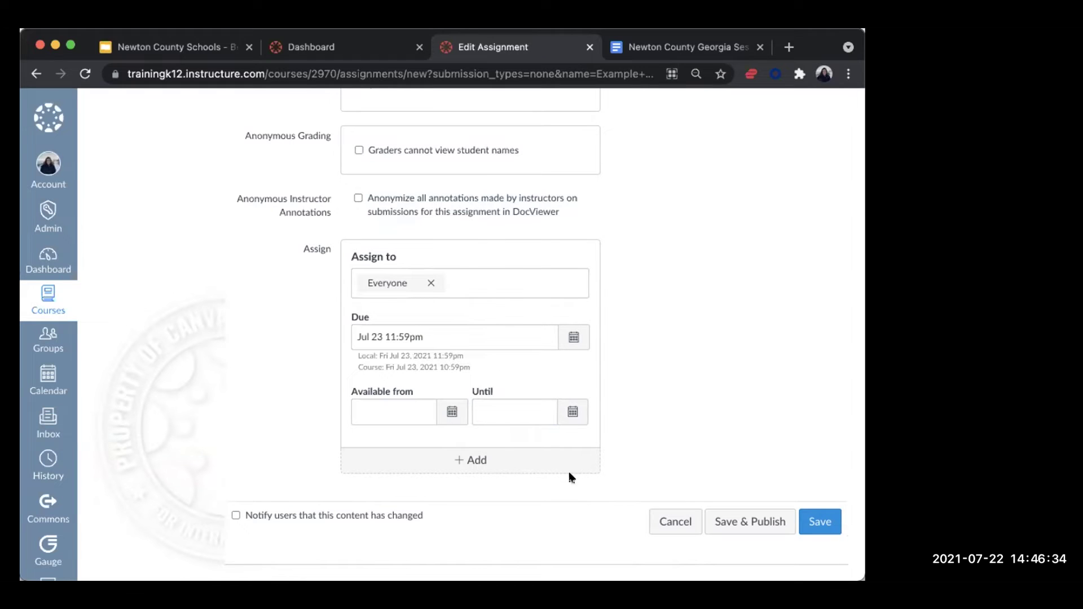
click(821, 520)
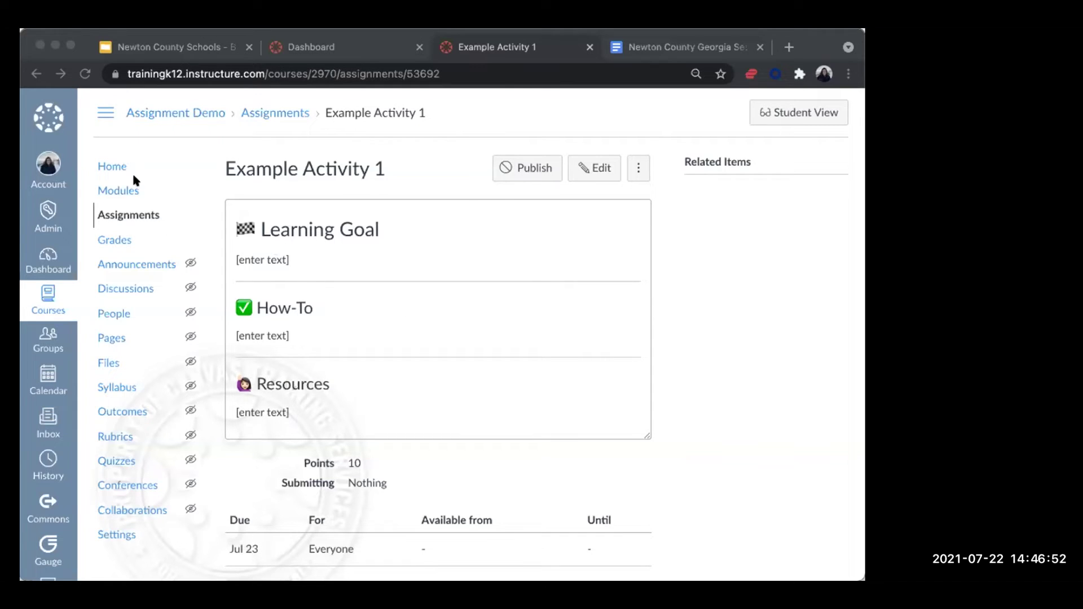
Review the saved assignment's title, Learning Goal, How-To and Resources sections, points, submission type and dates.
drag(390, 169, 297, 162)
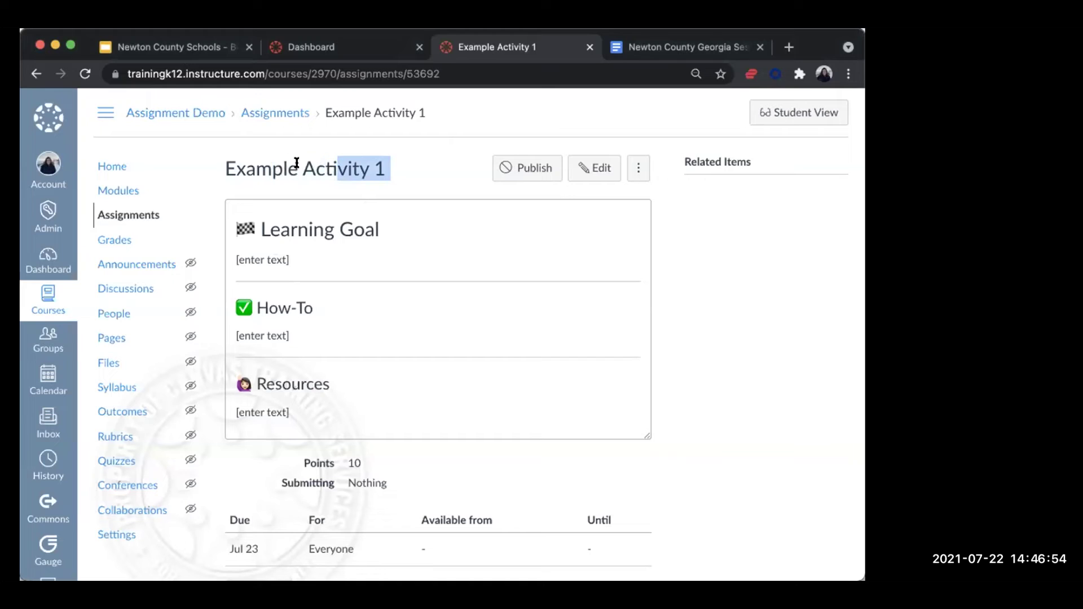
drag(235, 223, 316, 405)
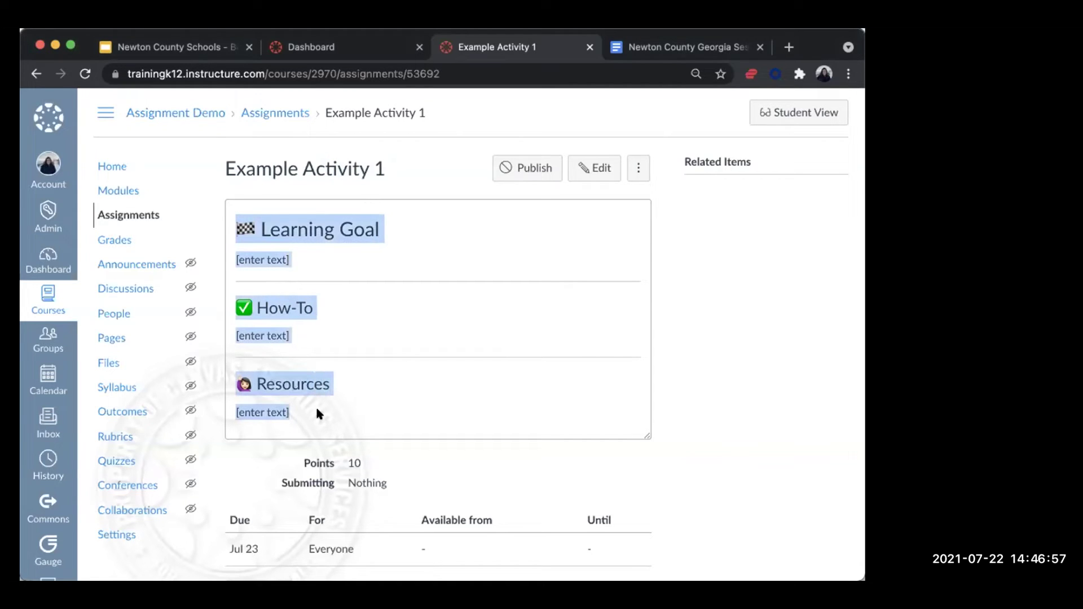
click(365, 245)
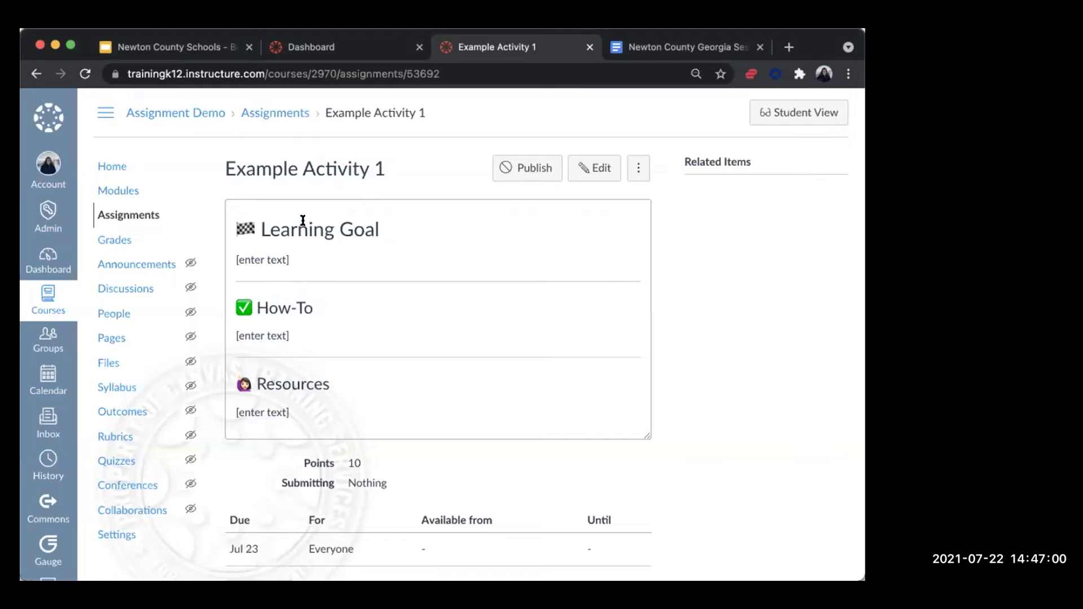
triple_click(271, 333)
drag(281, 413, 388, 422)
click(343, 453)
scroll(342, 451, down, 1)
drag(344, 405, 387, 418)
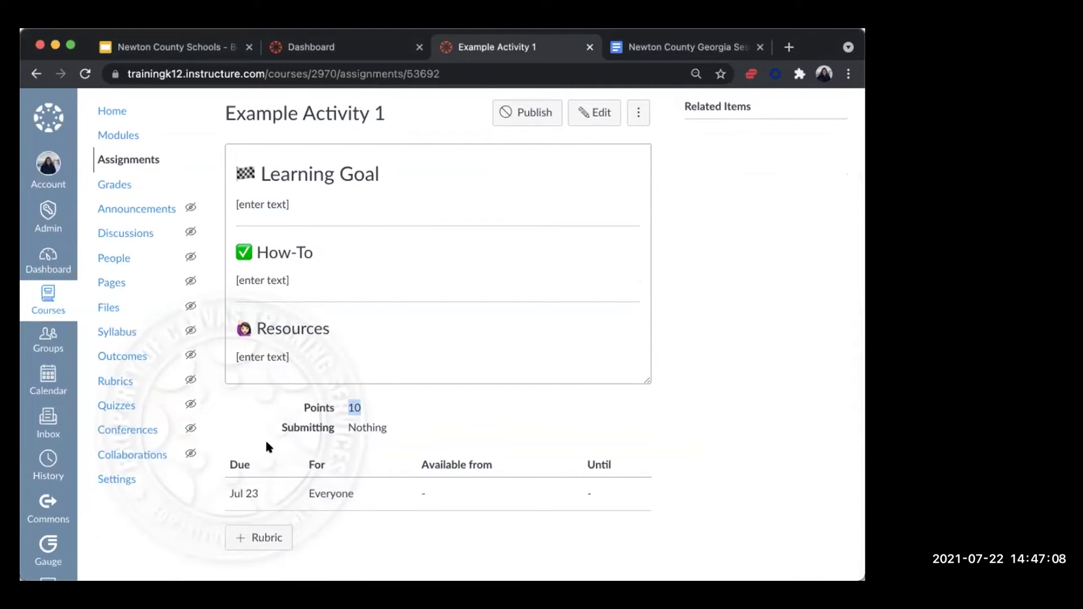
scroll(387, 346, up, 1)
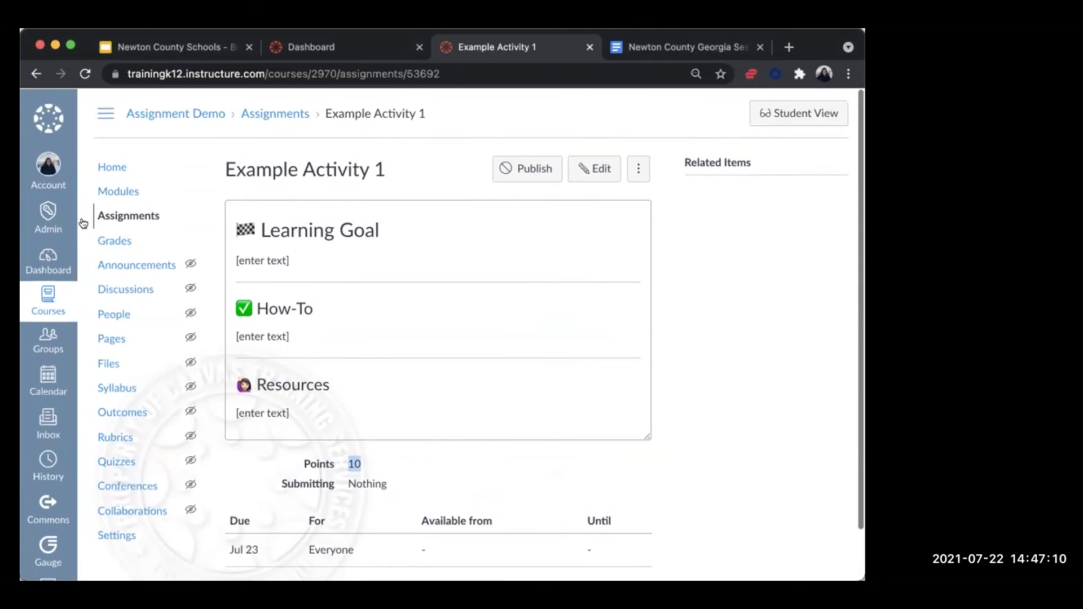
Open the course's Assignments page and collapse the Assignment Submission Types and Assignment Online groups.
click(133, 216)
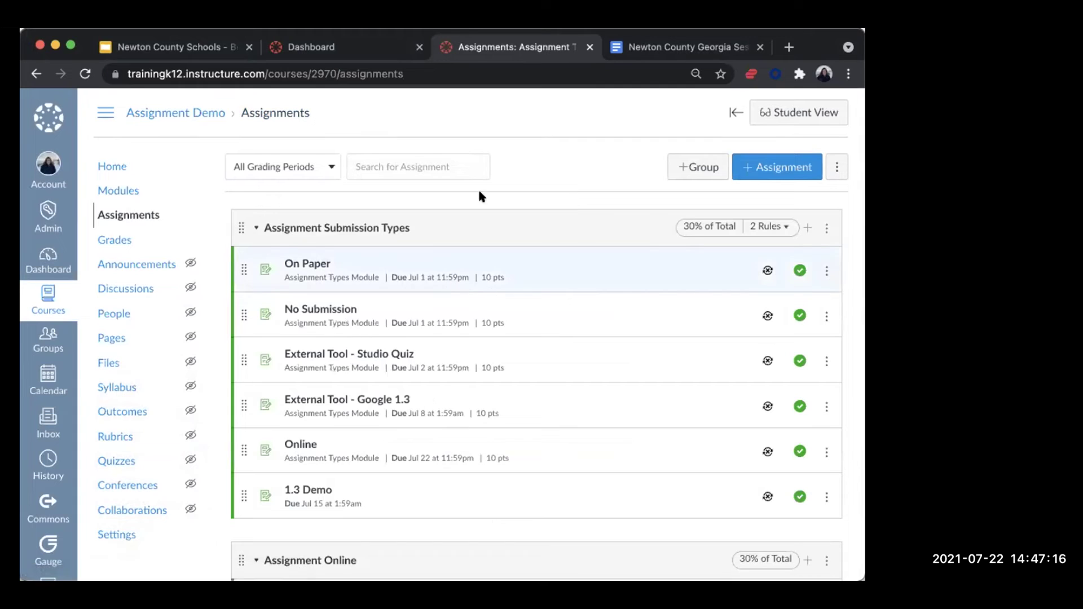
click(400, 227)
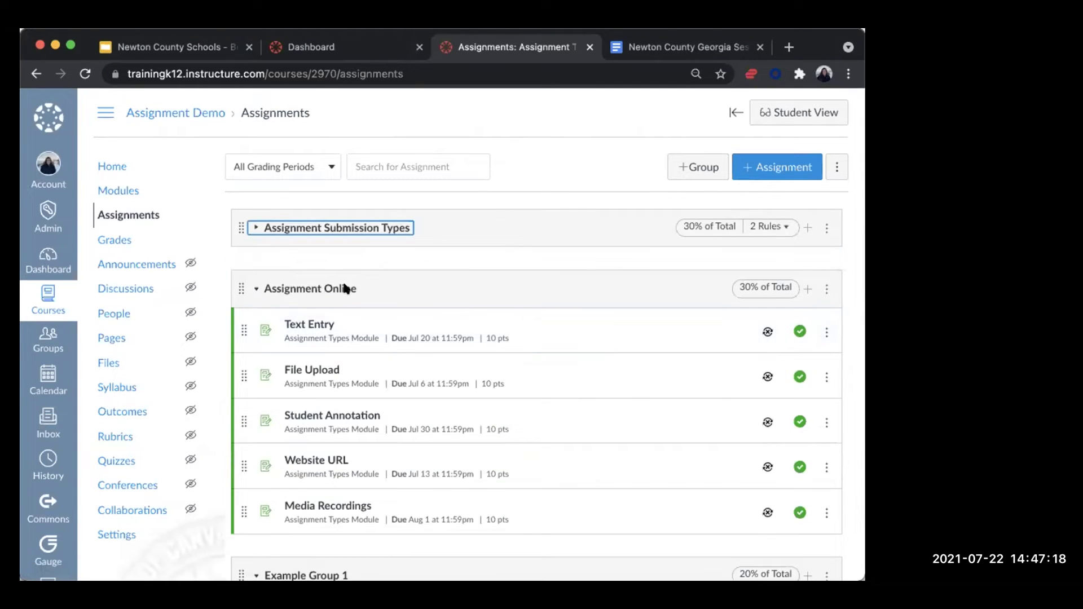
click(327, 288)
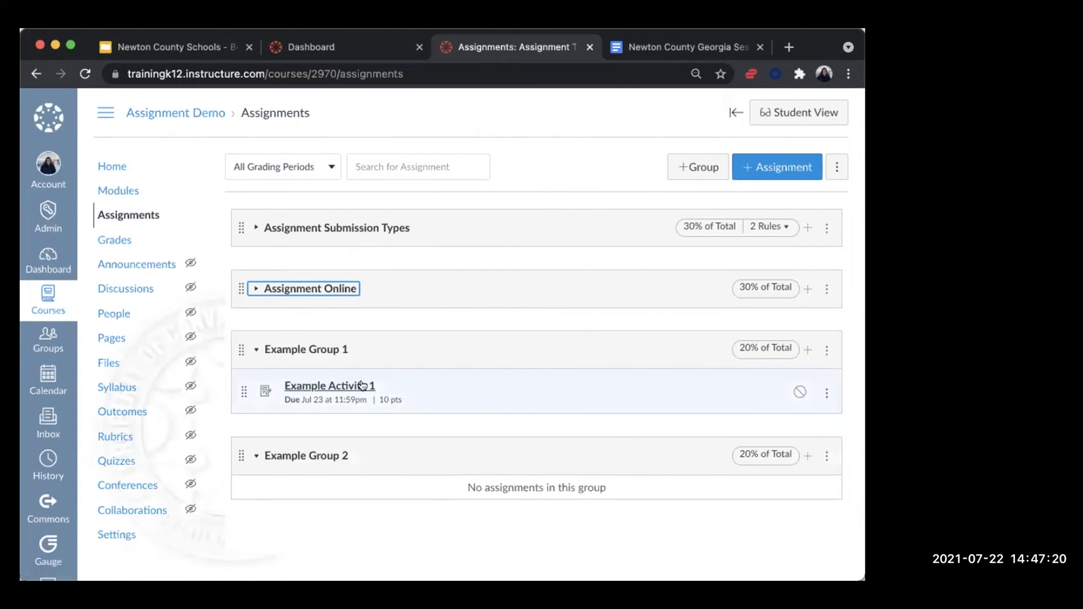
Duplicate the Example Activity 1 assignment in Example Group 1.
scroll(302, 382, down, 1)
scroll(399, 356, up, 1)
click(827, 392)
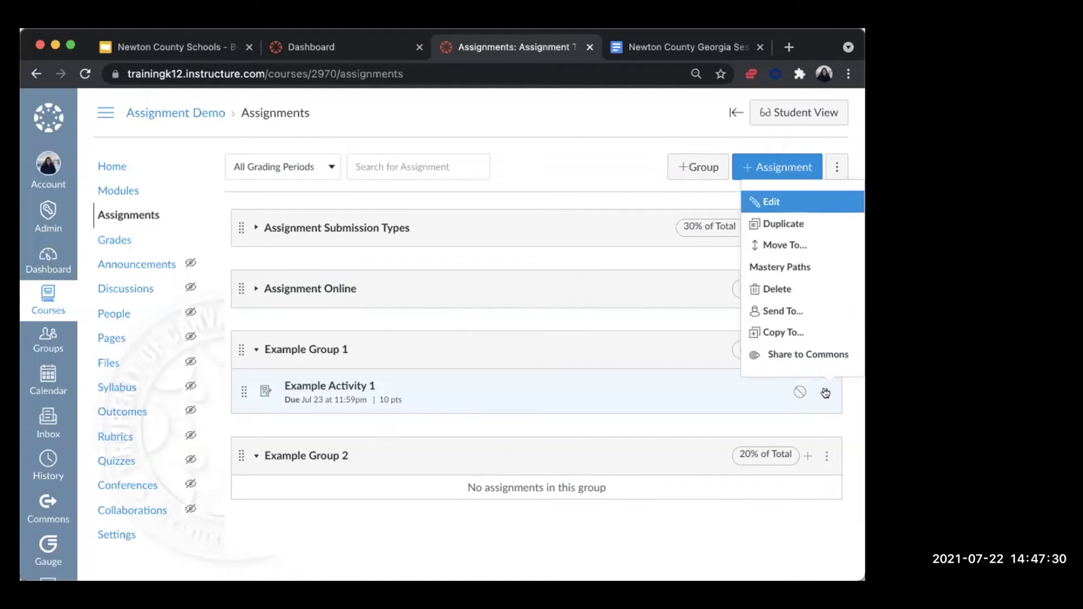
click(786, 226)
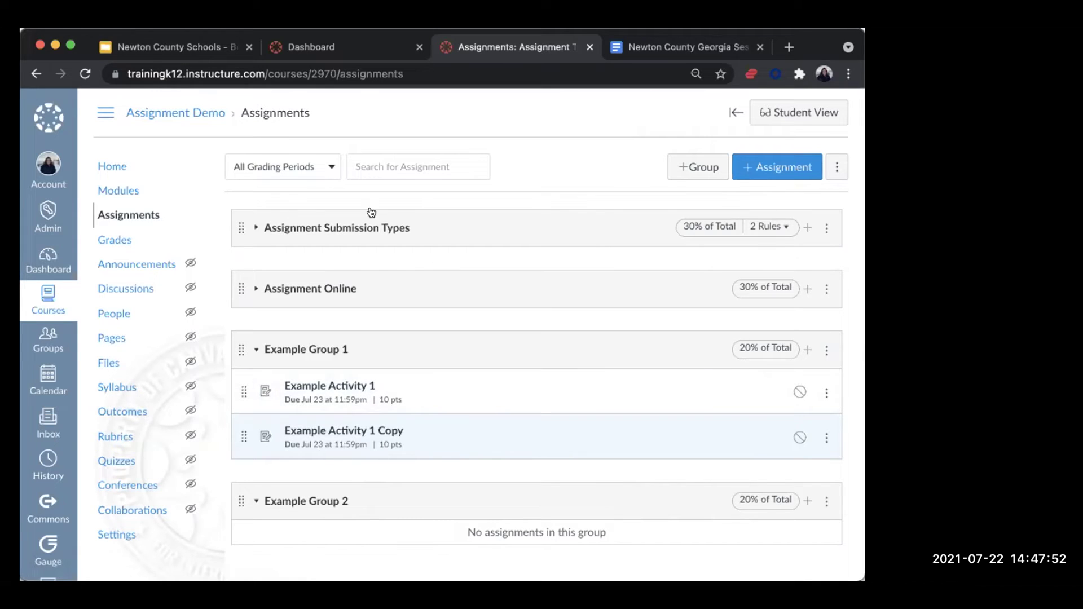
Switch to the Google Slides presentation and advance to the activity slide on creating an assignment with best practices.
click(161, 47)
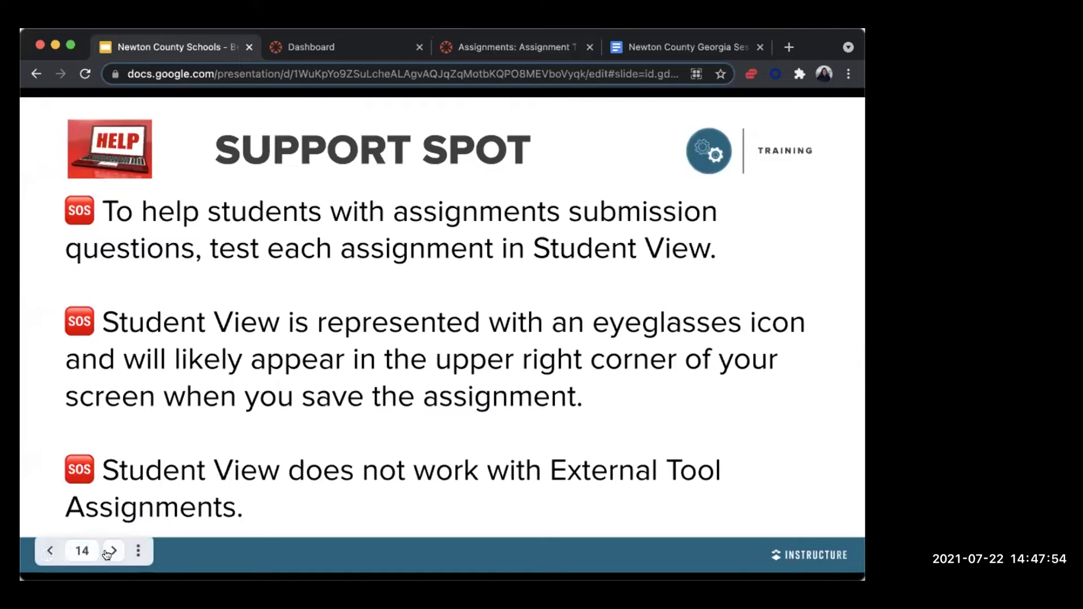
click(112, 551)
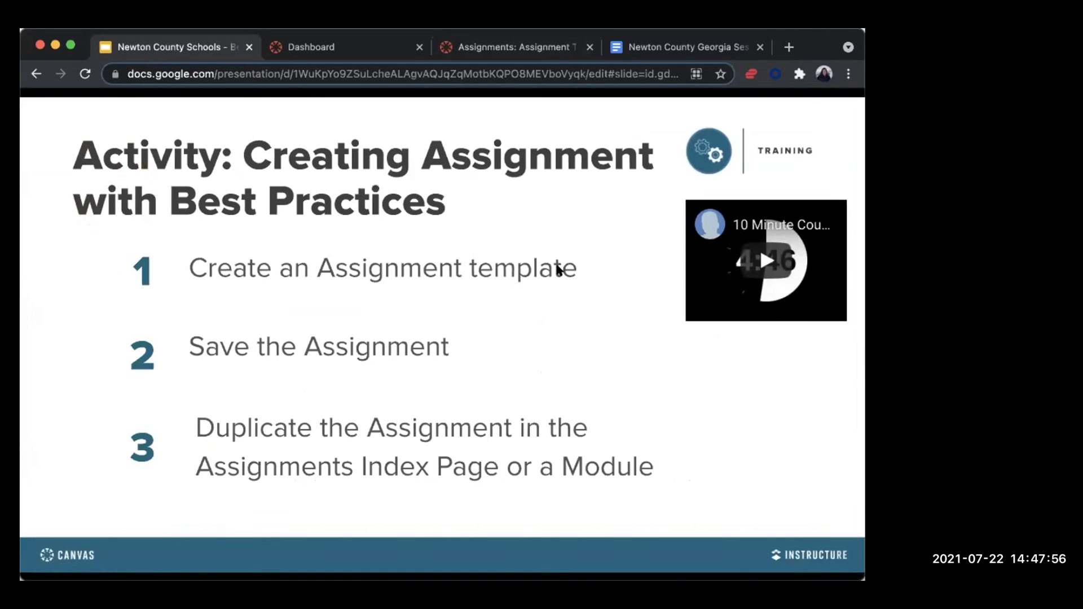
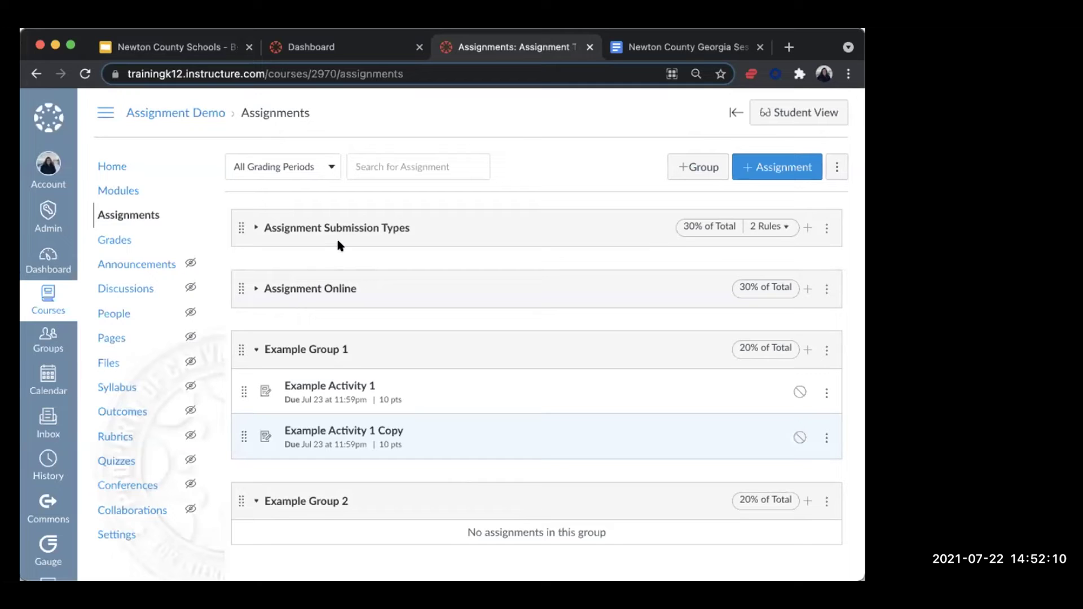
In the course's Modules, move External Tool - Google 1.3 and External Tool - Studio Quiz below File Upload in the Assignment Types module.
click(121, 190)
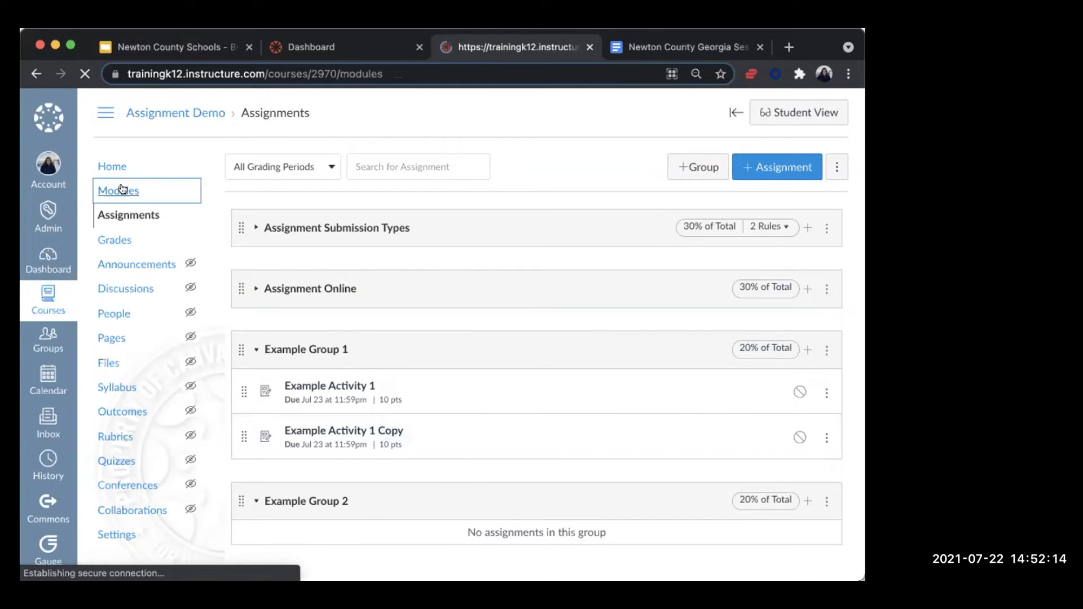
scroll(555, 397, down, 5)
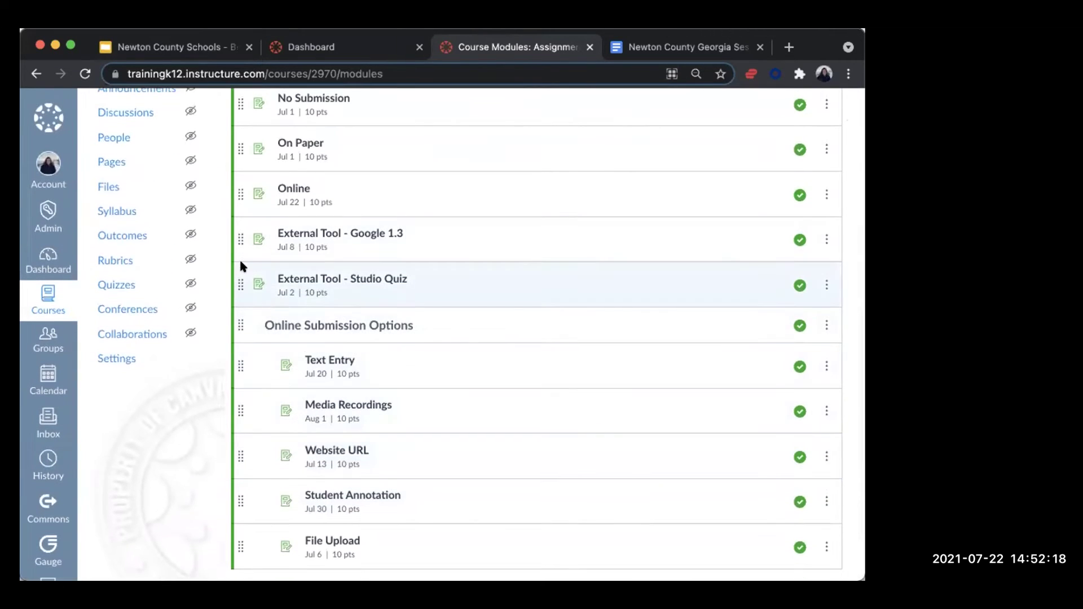
drag(245, 485, 236, 553)
drag(246, 239, 238, 498)
scroll(472, 343, up, 5)
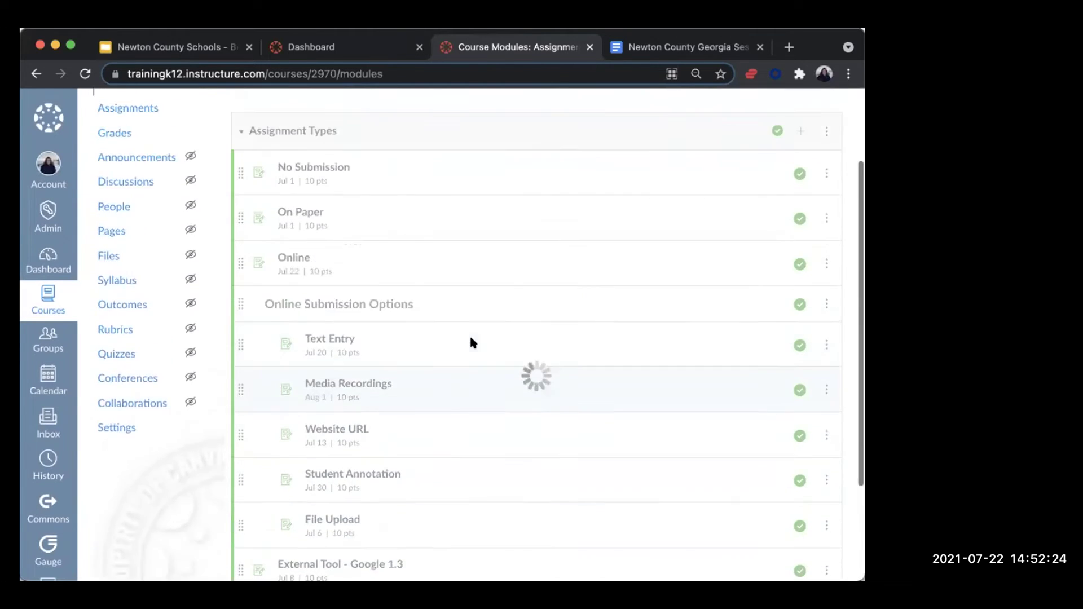
Enter Student View, open the No Submission assignment from the Assignment Types module, and highlight its title, possible points and due date.
click(791, 118)
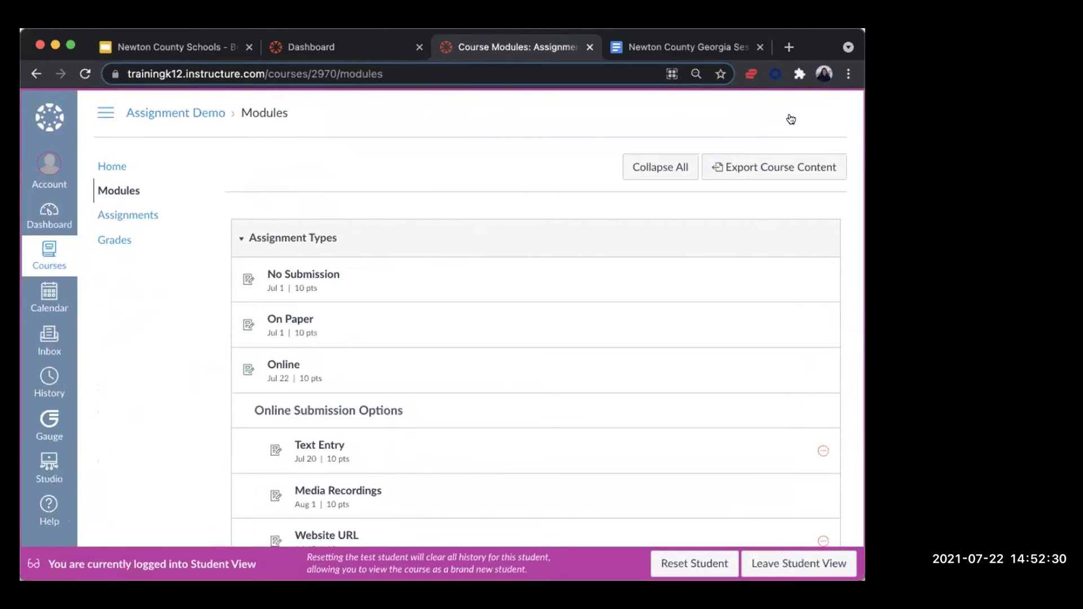
click(303, 276)
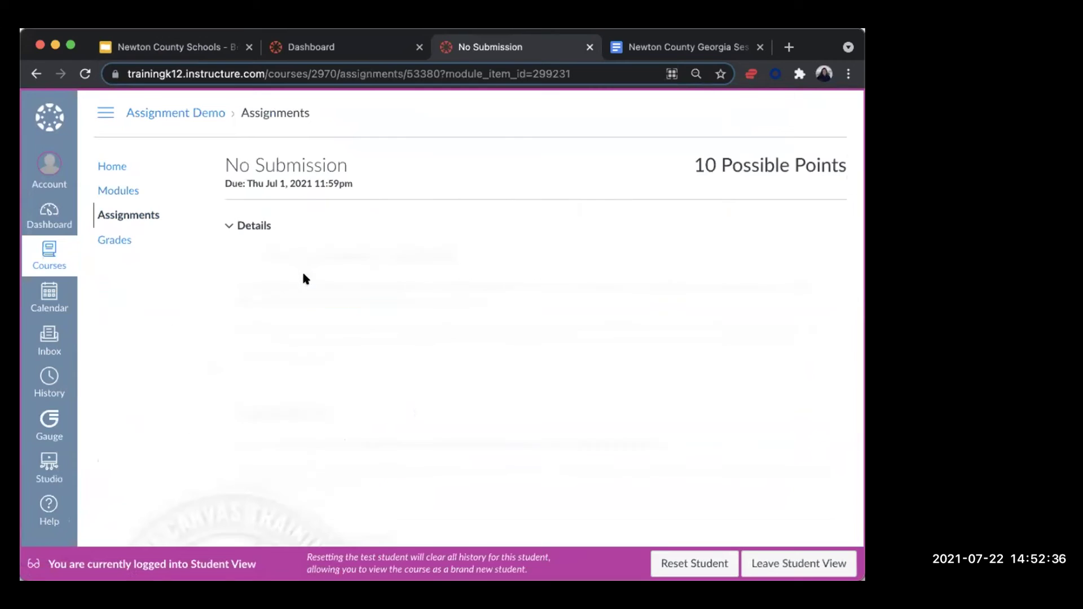
drag(225, 156, 340, 158)
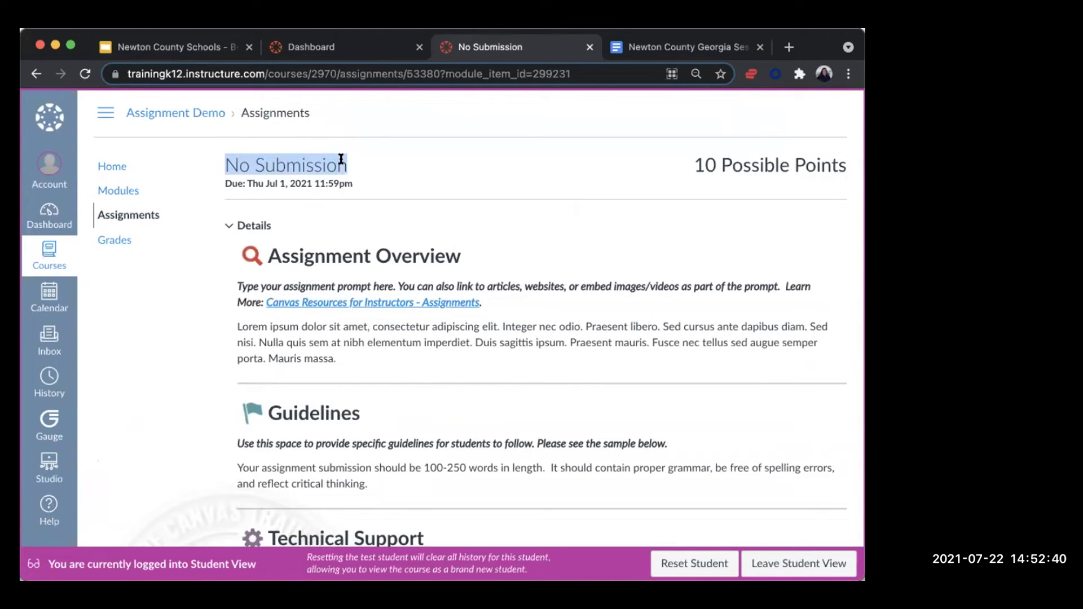
drag(696, 164, 850, 159)
drag(222, 182, 331, 183)
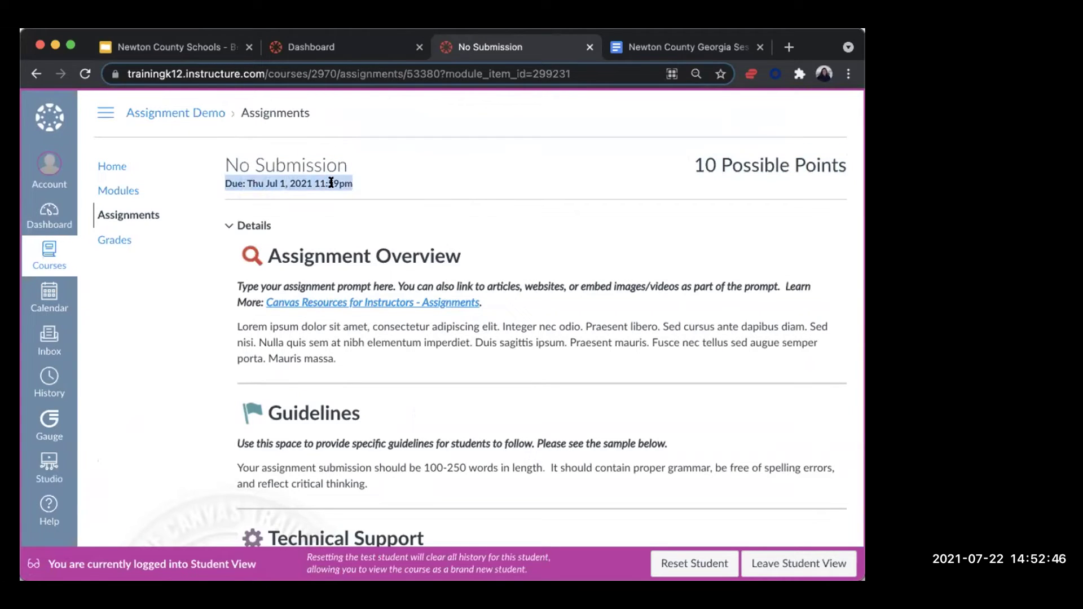
Review the No Submission assignment's content through Technical Support, collapsing and re-expanding its Details section.
scroll(376, 306, down, 4)
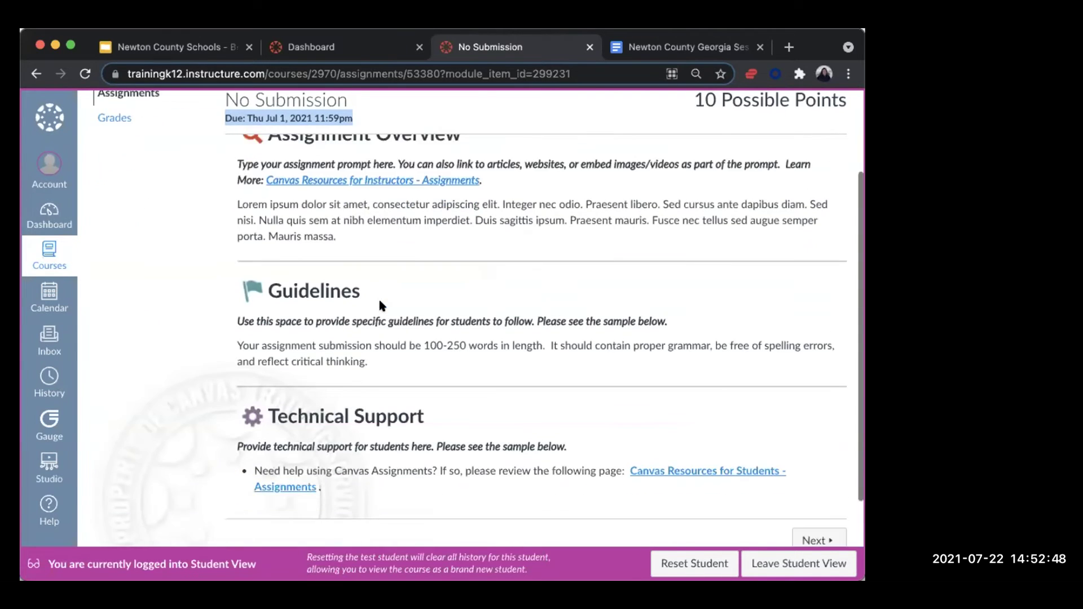
scroll(382, 356, up, 4)
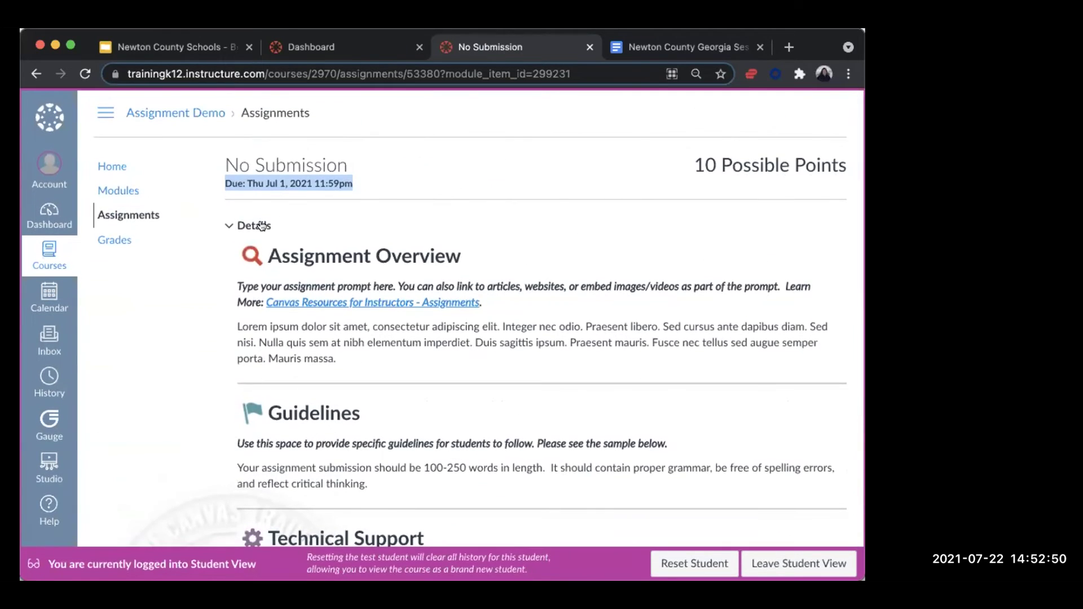
click(262, 227)
click(262, 226)
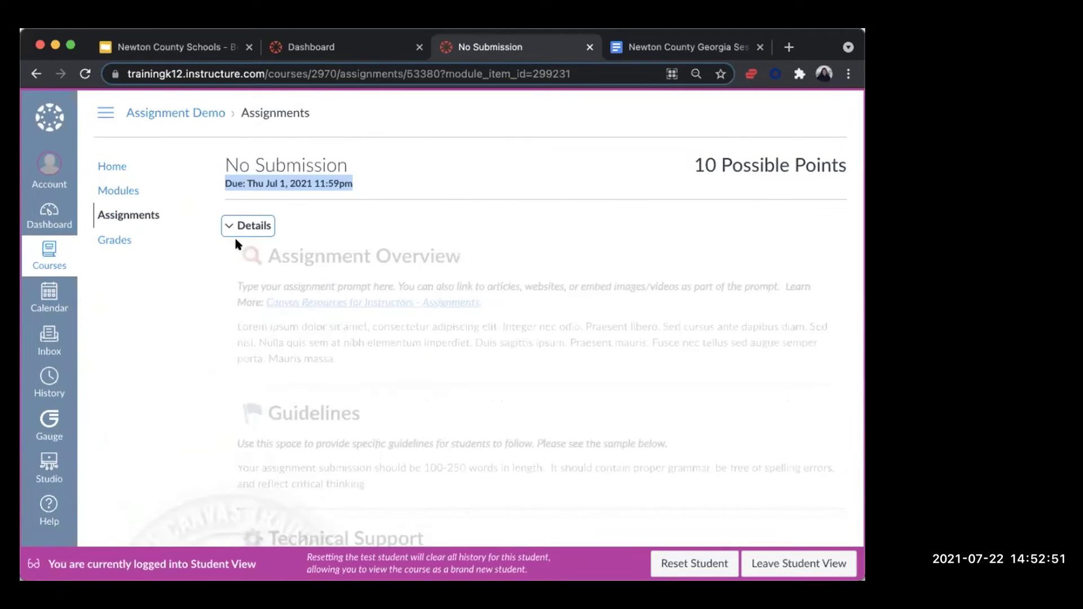
click(194, 259)
scroll(441, 314, down, 5)
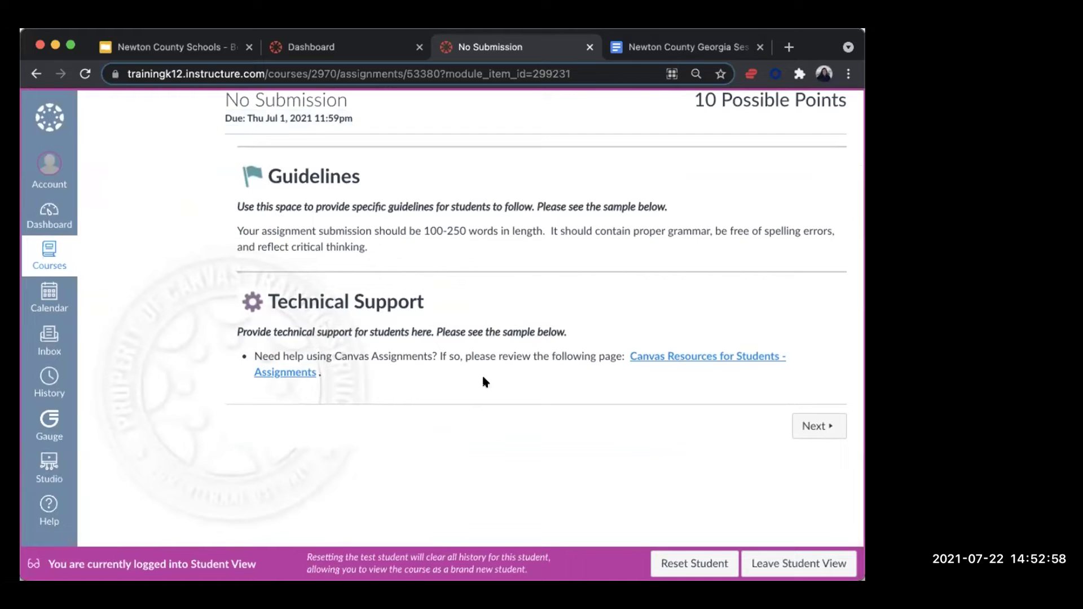
Advance to the On Paper assignment in the module and highlight its title.
click(822, 428)
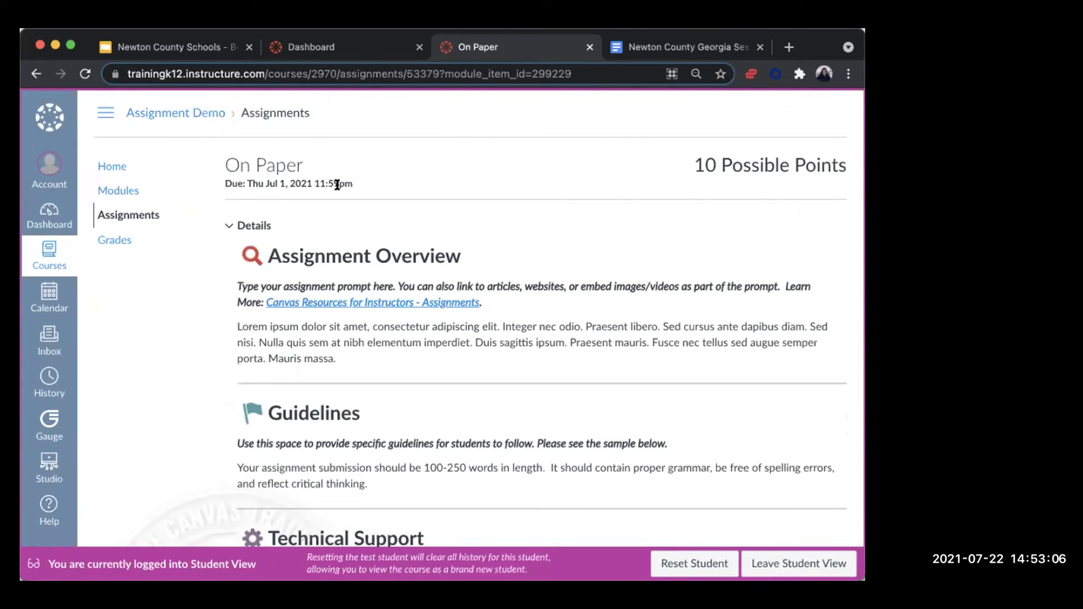
drag(224, 163, 304, 164)
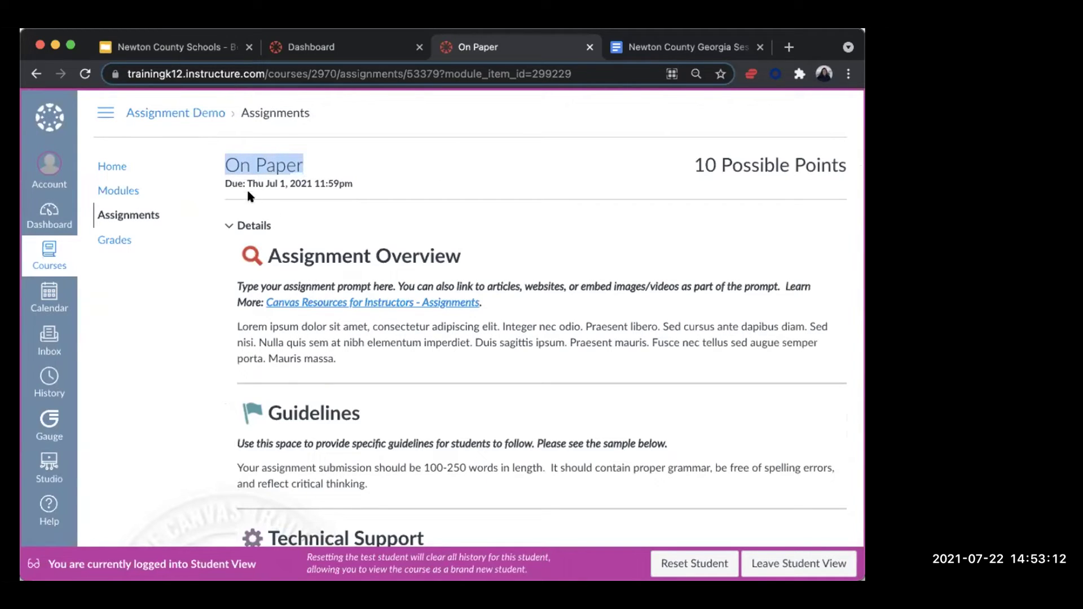
Review the On Paper assignment's due date, possible points, overview, guidelines and technical support sections.
drag(225, 183, 353, 183)
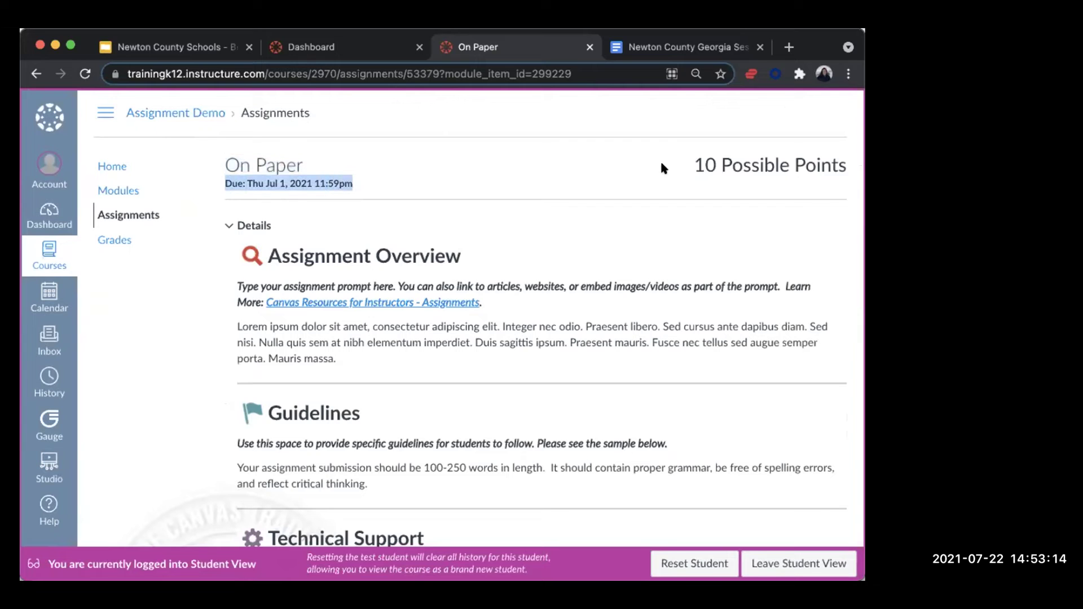
drag(819, 159, 694, 163)
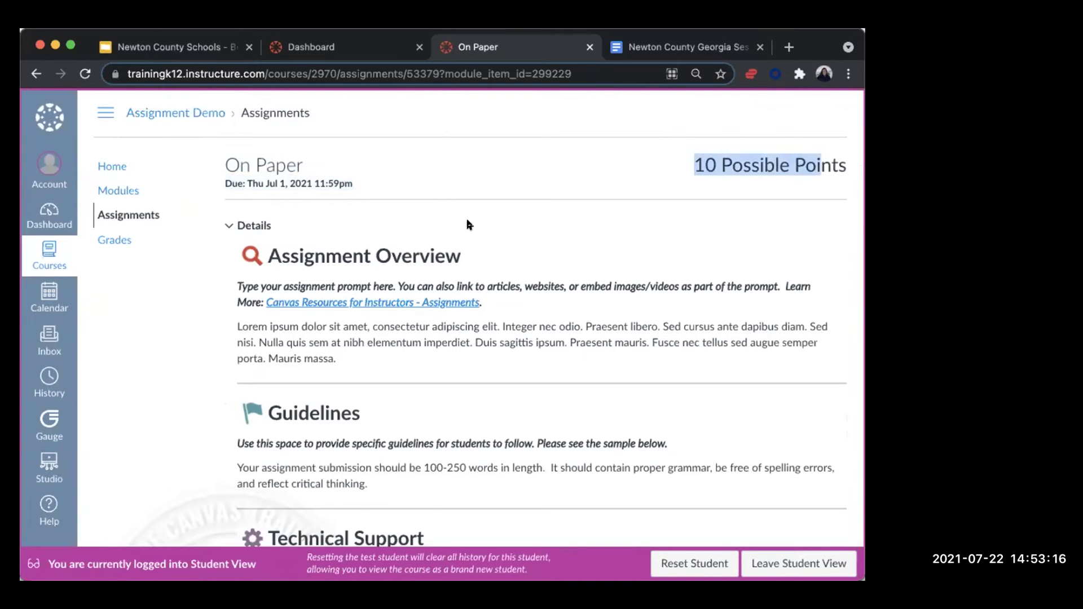
scroll(500, 265, down, 3)
scroll(500, 266, down, 5)
scroll(530, 314, up, 8)
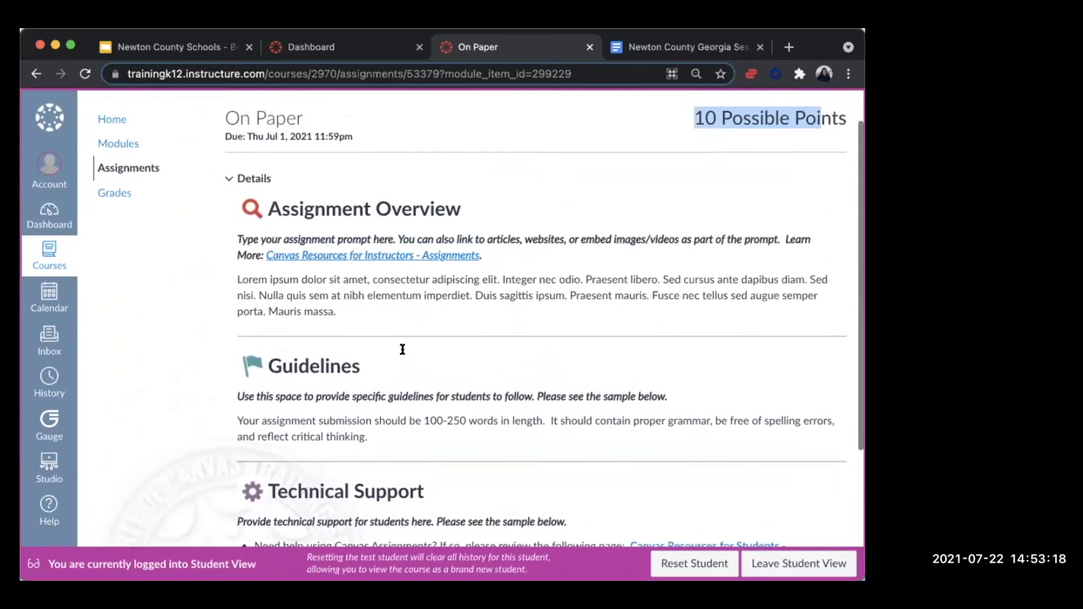
click(472, 138)
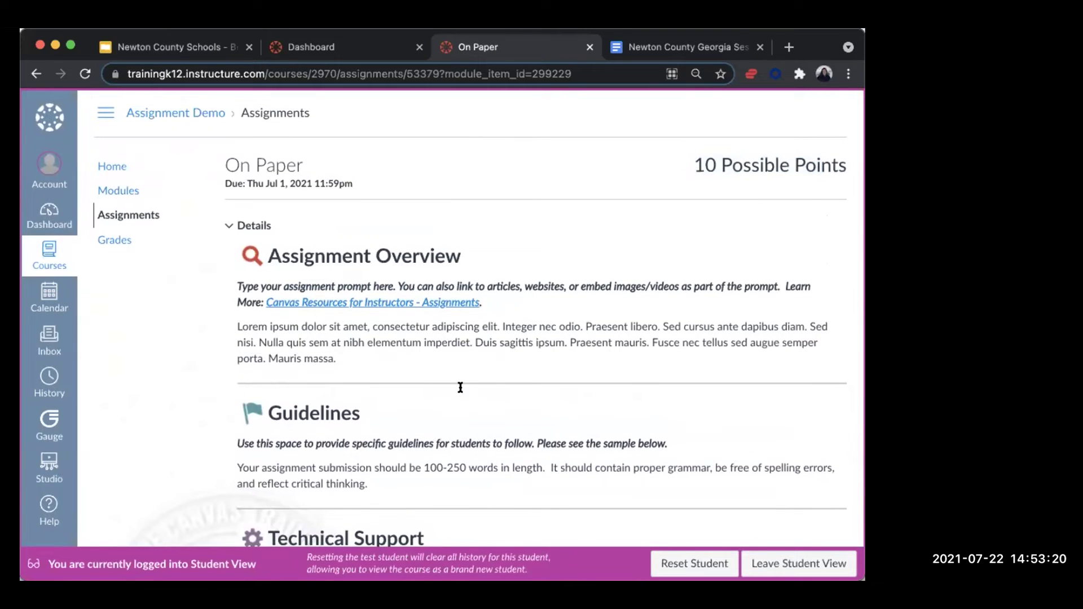
scroll(485, 455, down, 2)
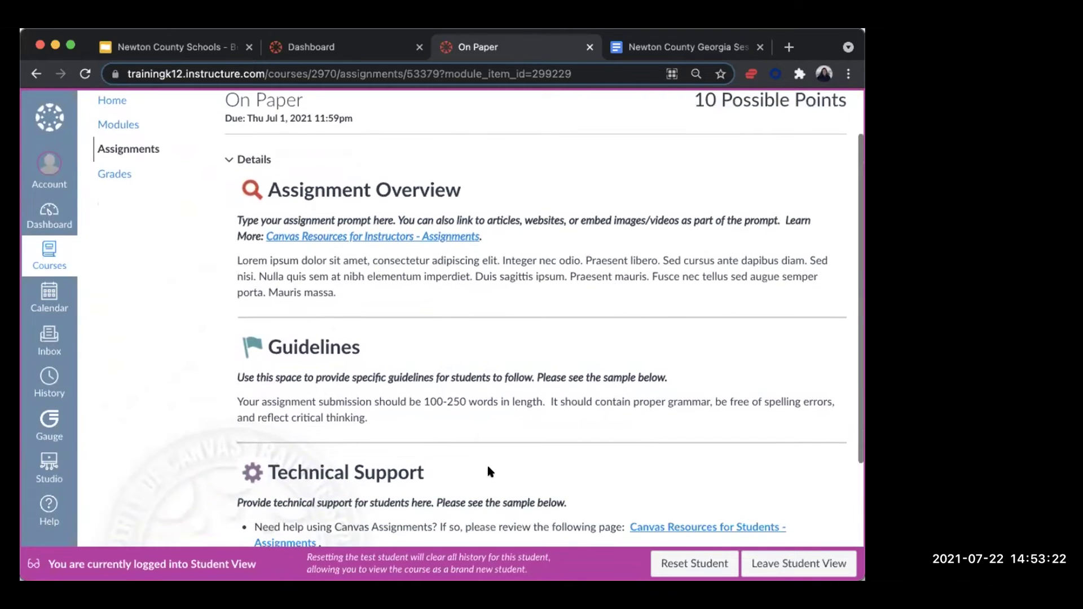
scroll(508, 395, up, 2)
scroll(684, 441, down, 6)
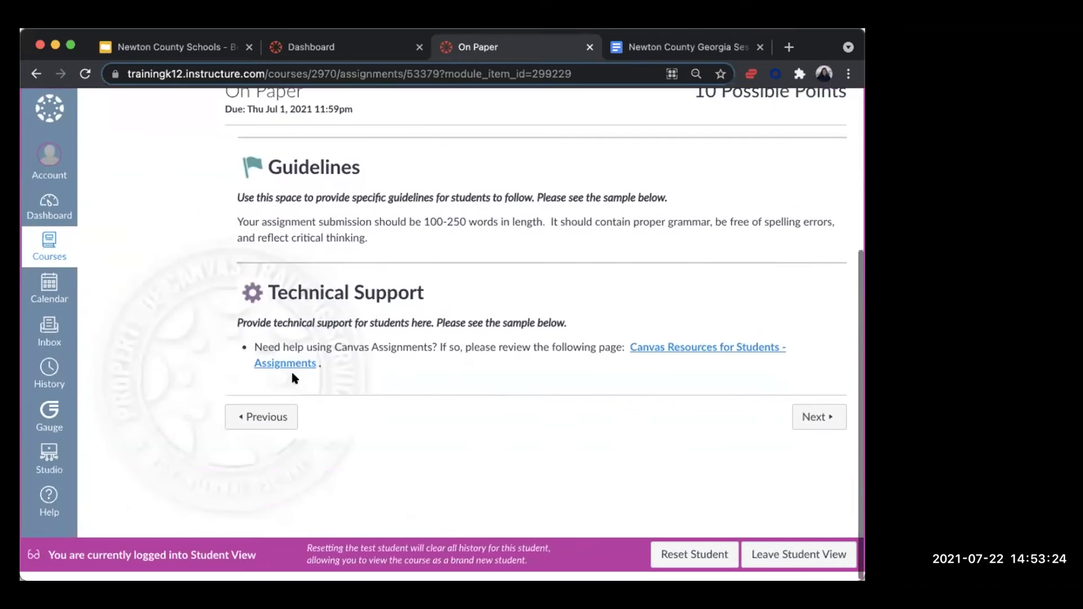
Go to the next assignment, Online, and review its progress status, due date, possible points, allowed attempts and attempt list.
click(808, 427)
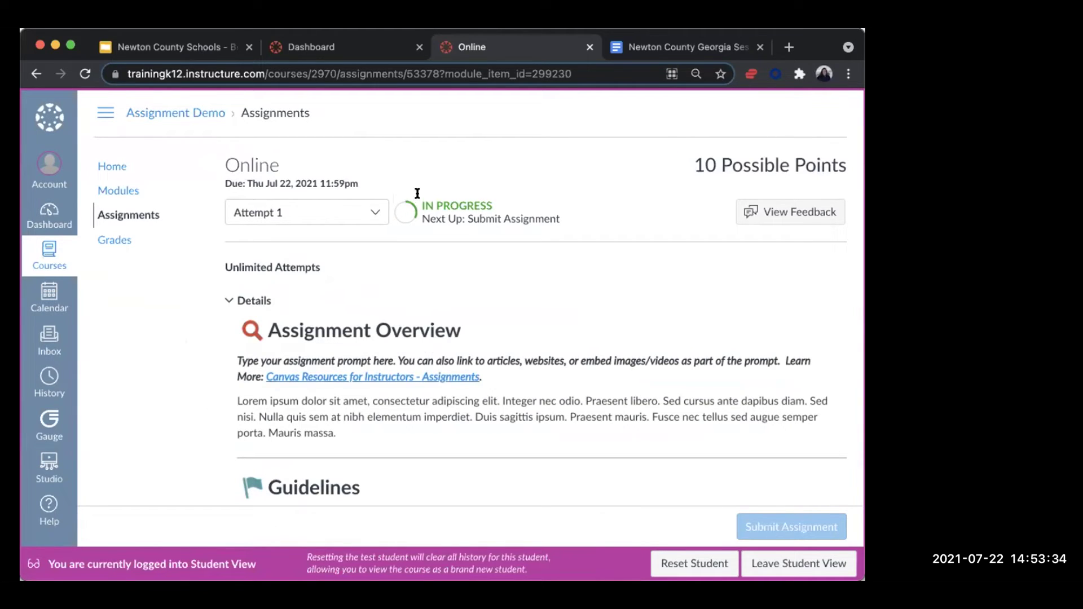
drag(418, 204, 490, 203)
drag(421, 217, 576, 219)
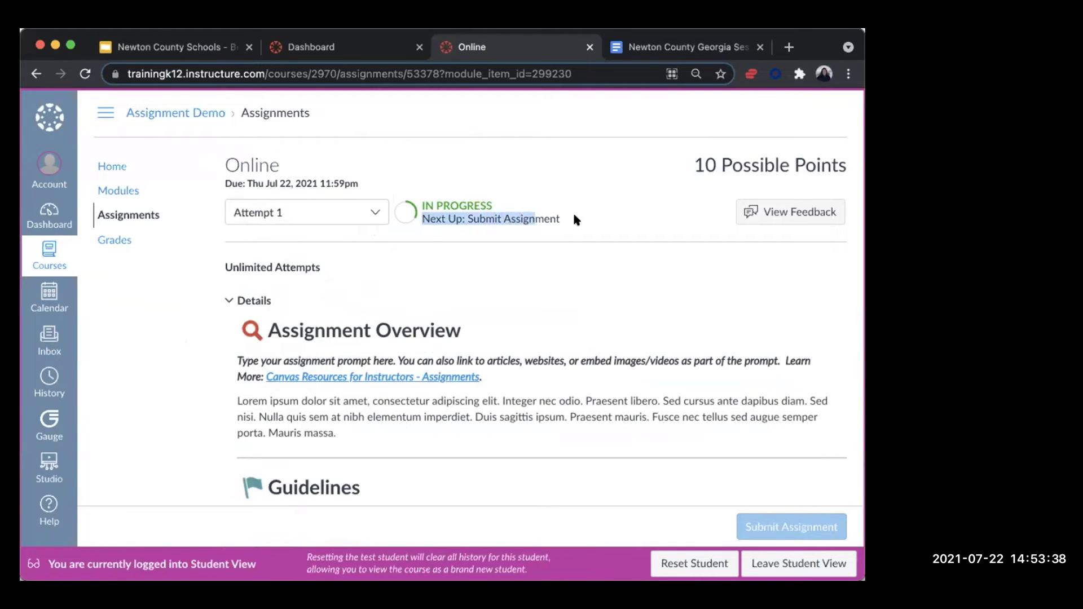
drag(359, 184, 253, 182)
drag(695, 156, 851, 158)
click(621, 250)
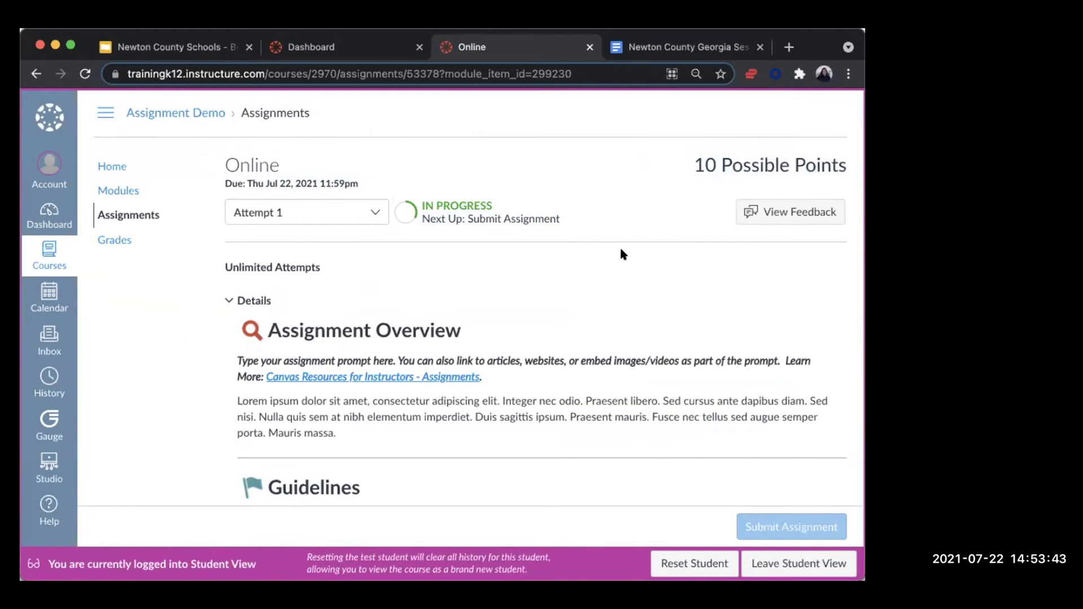
triple_click(314, 268)
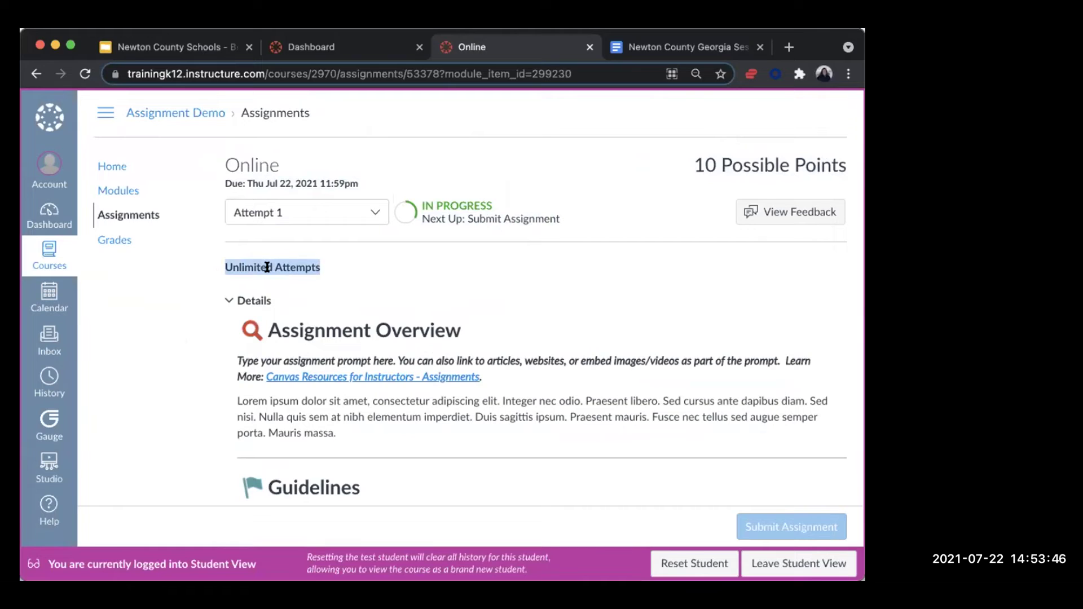
click(375, 215)
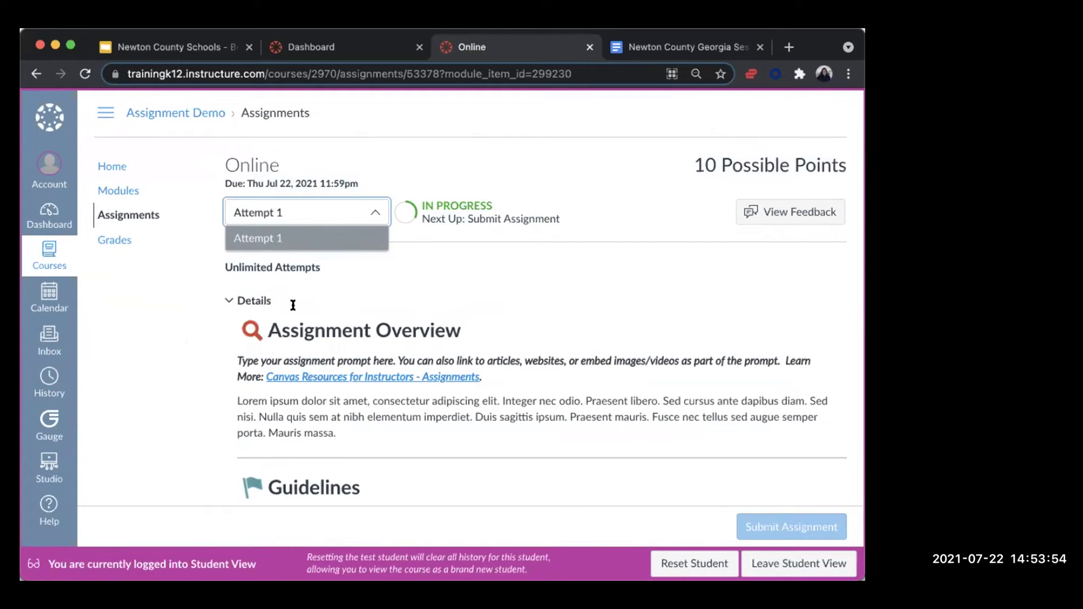
click(340, 361)
Review the Online assignment's submission types and choose Text.
scroll(350, 359, down, 5)
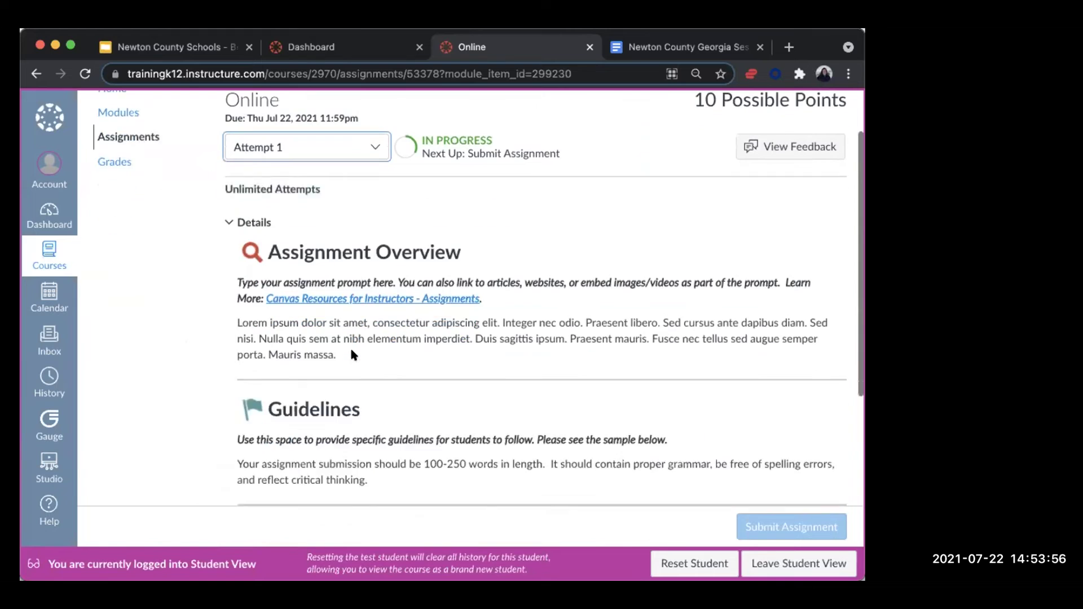
scroll(355, 353, down, 3)
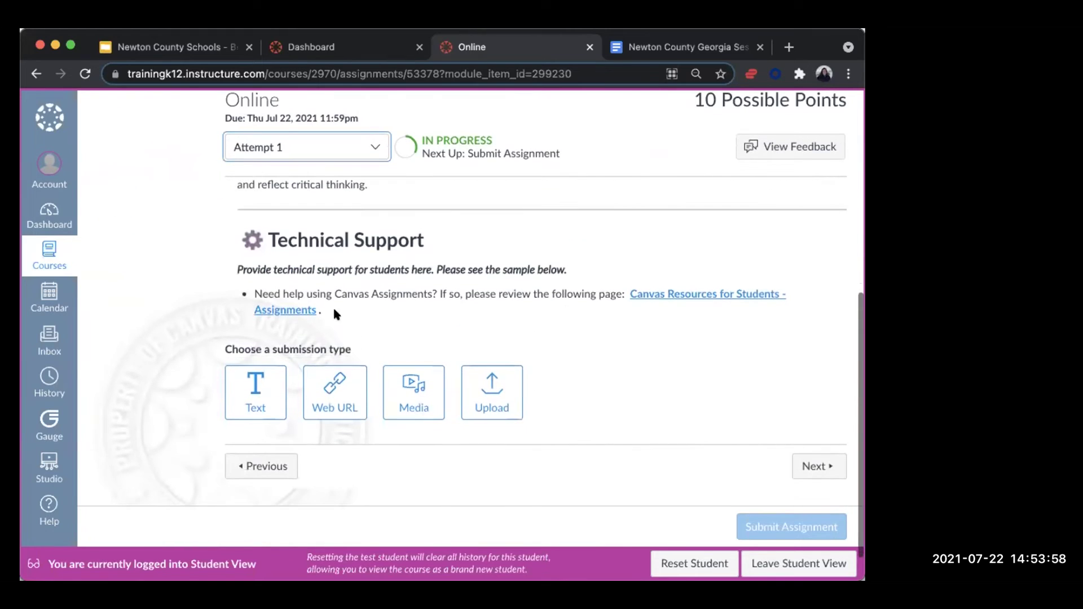
drag(225, 348, 351, 345)
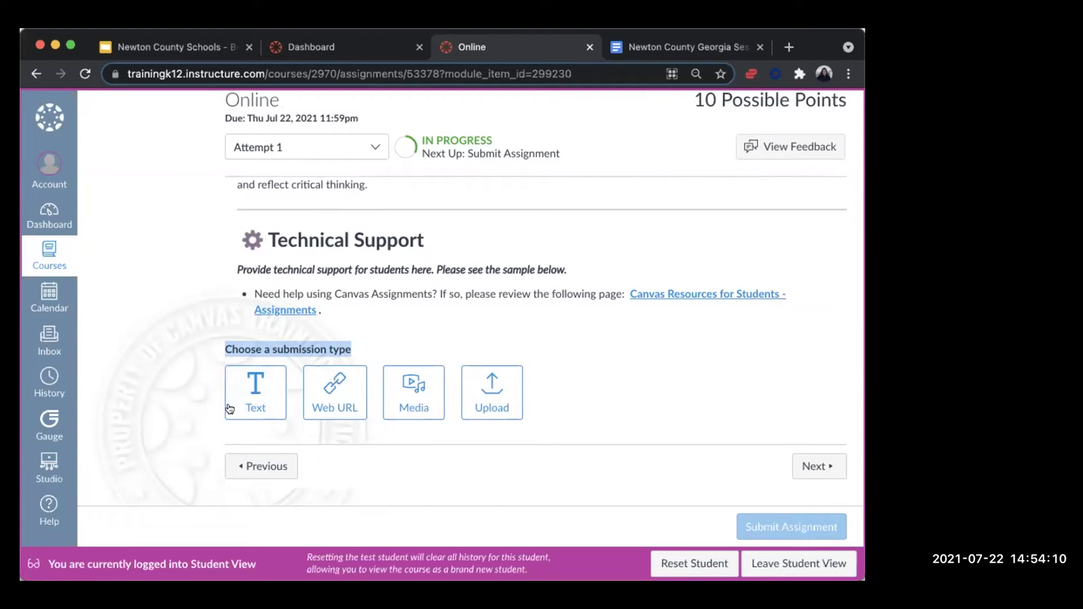
click(244, 375)
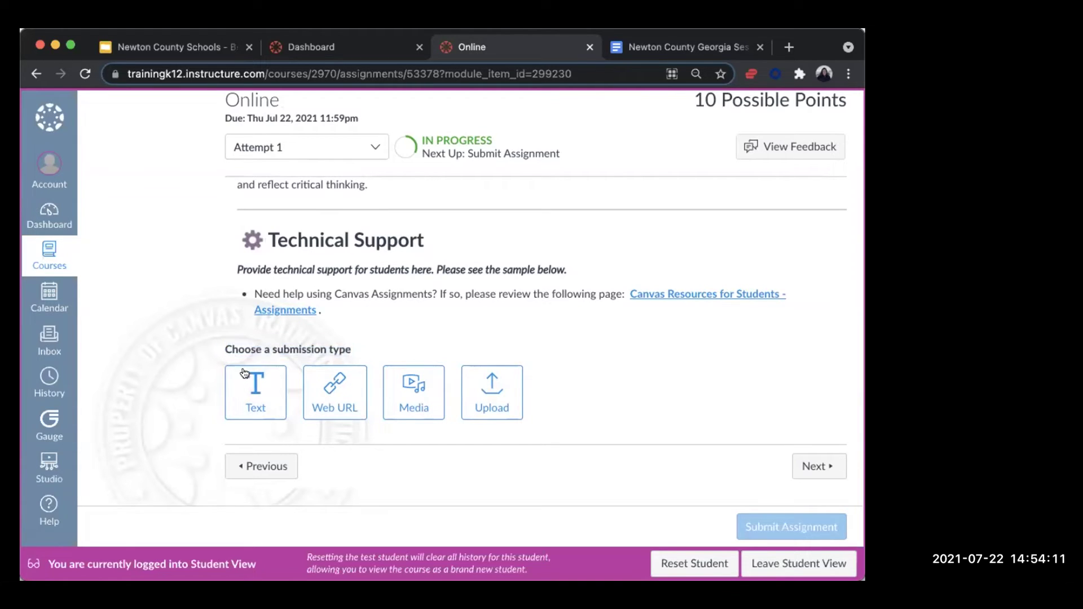
click(247, 404)
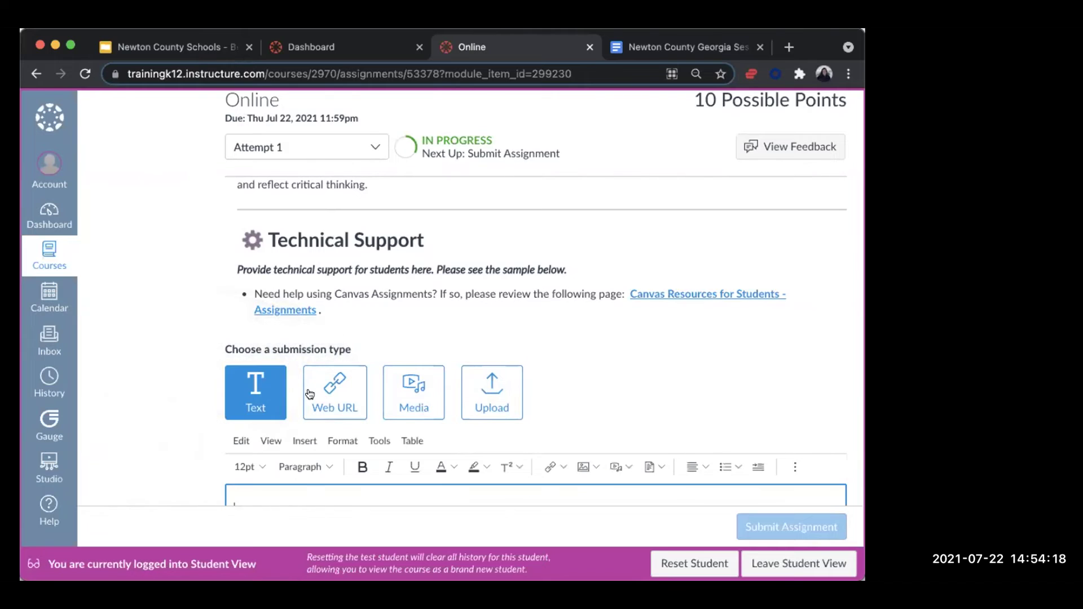
scroll(316, 395, down, 3)
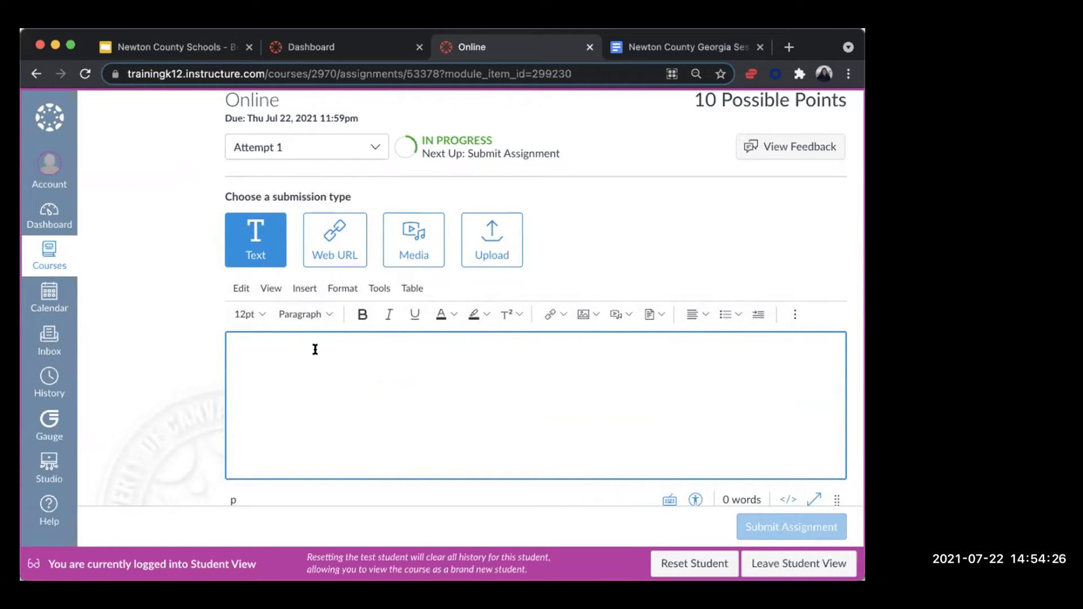
Look at the Record option for adding media to the text entry, and close the Upload Media dialog without recording.
click(627, 315)
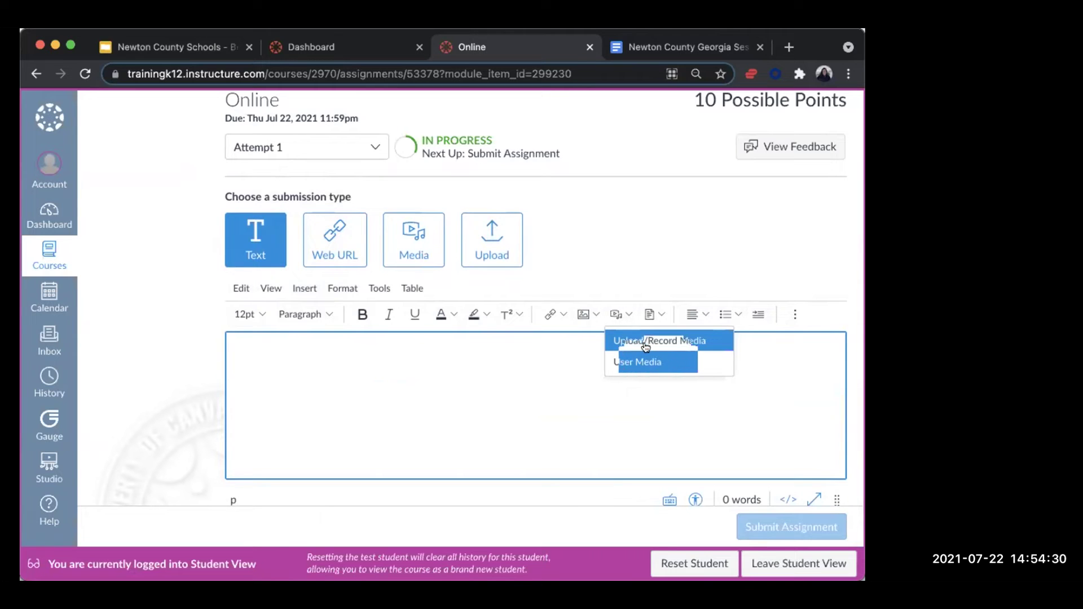
click(649, 342)
click(230, 194)
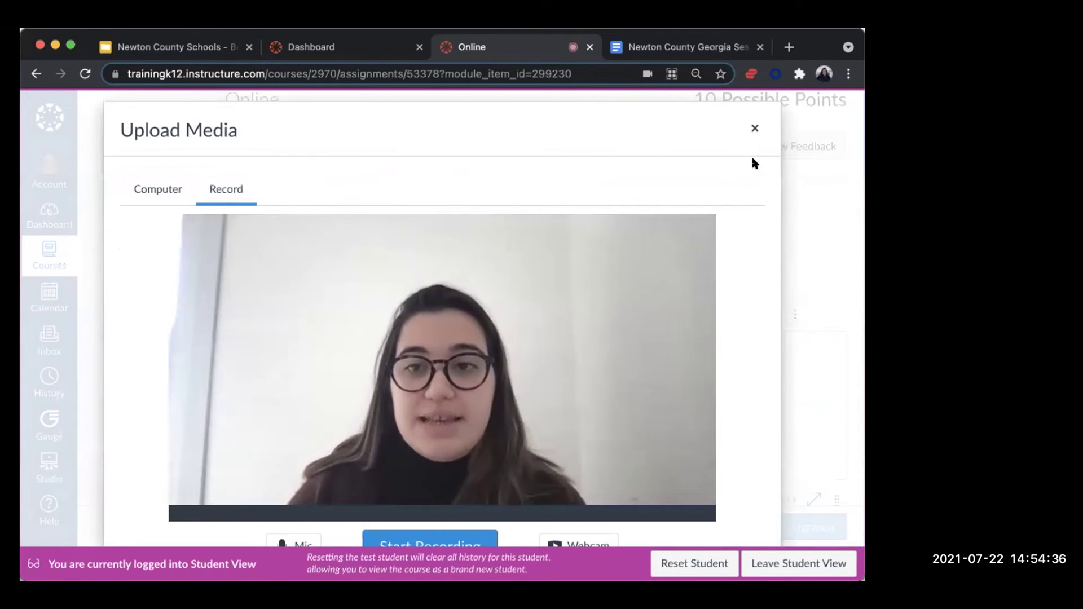
click(755, 128)
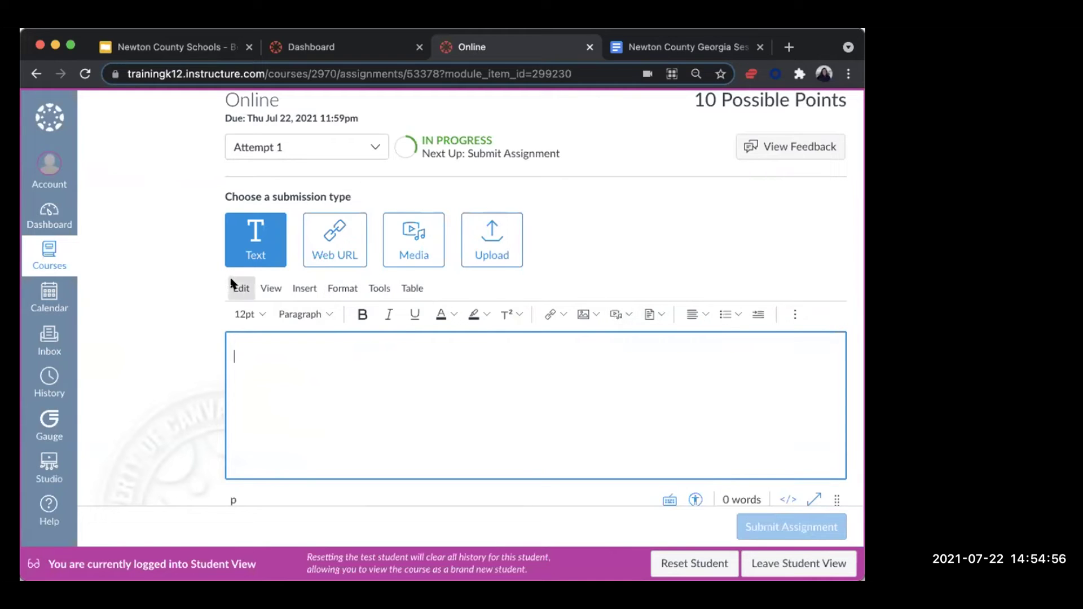
Look at the text editor's additional tools, including the table and equation options, without inserting anything.
click(795, 314)
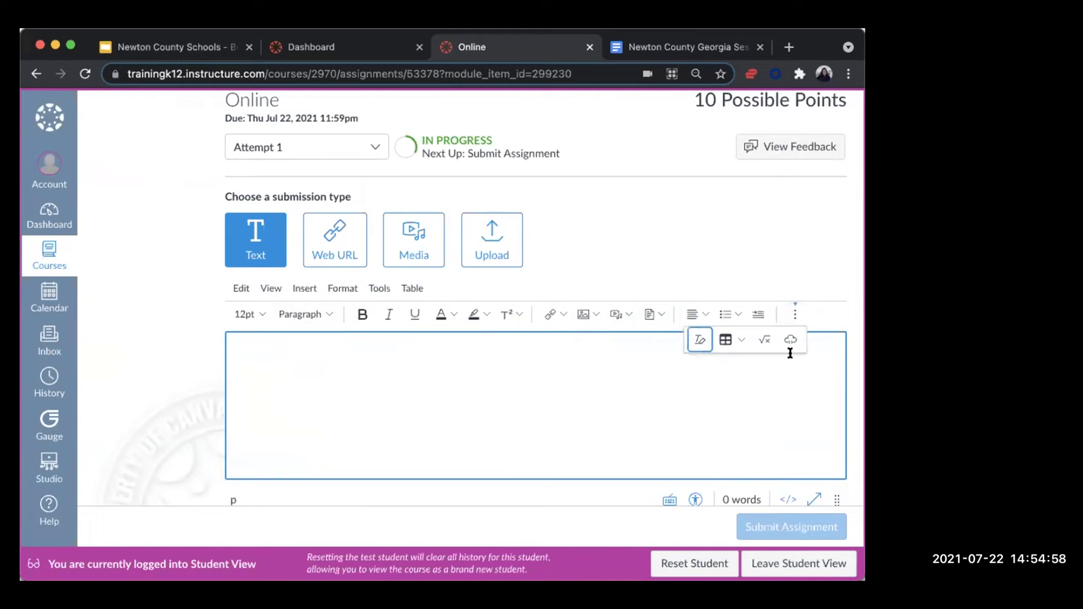
click(611, 352)
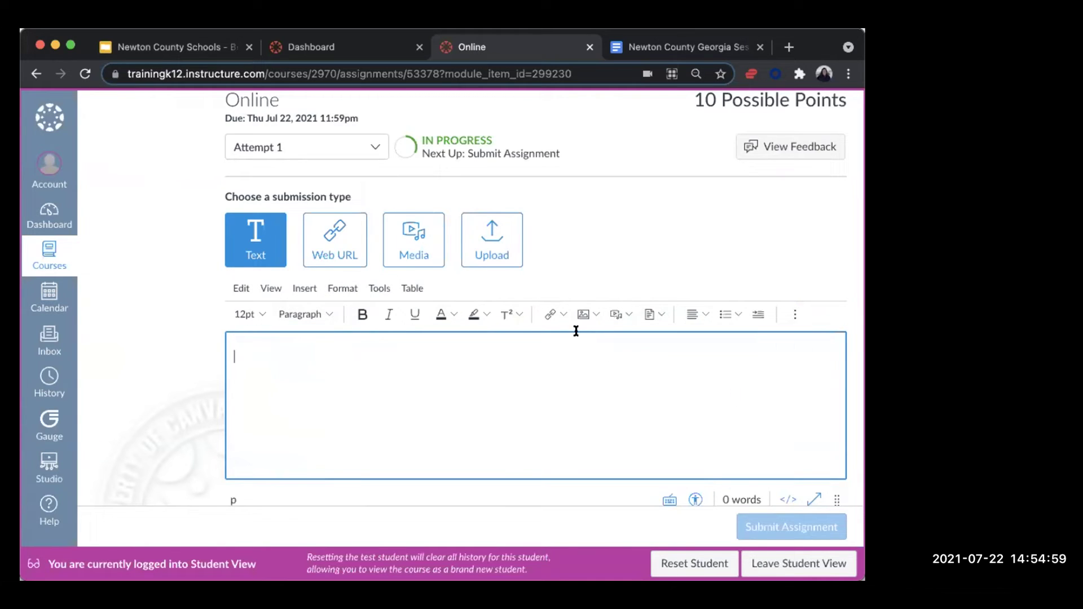
click(795, 314)
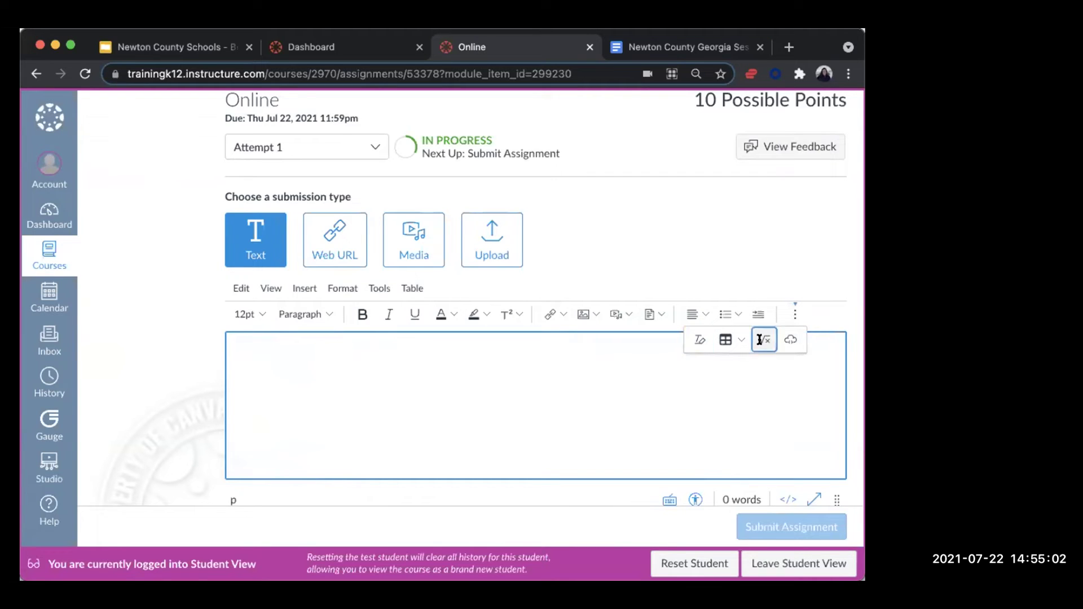
click(750, 348)
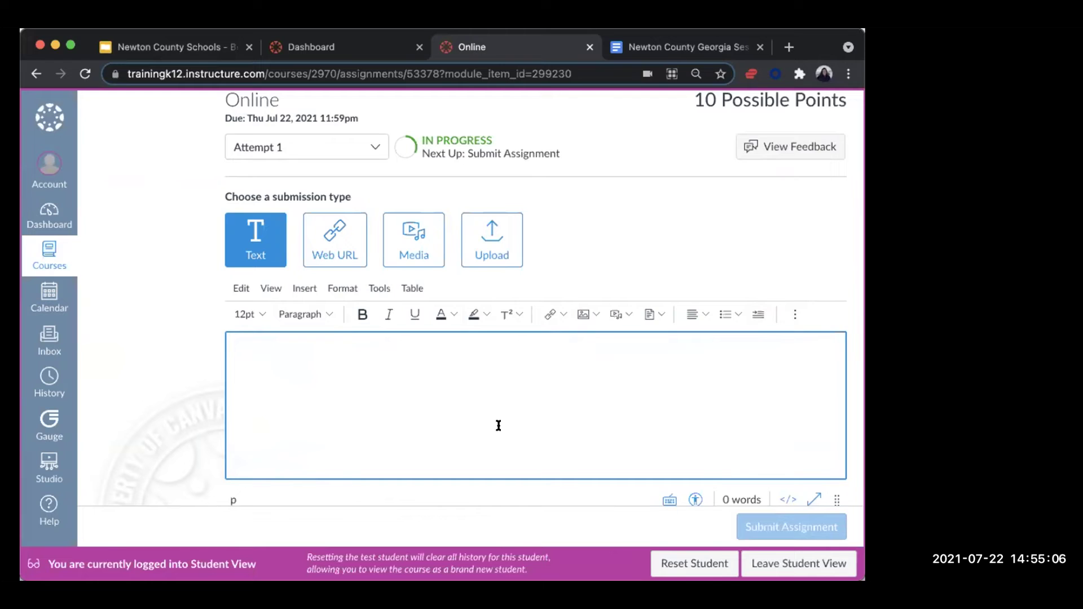
Choose Web URL as the submission type and paste the current assignment page's address as the website URL.
click(338, 251)
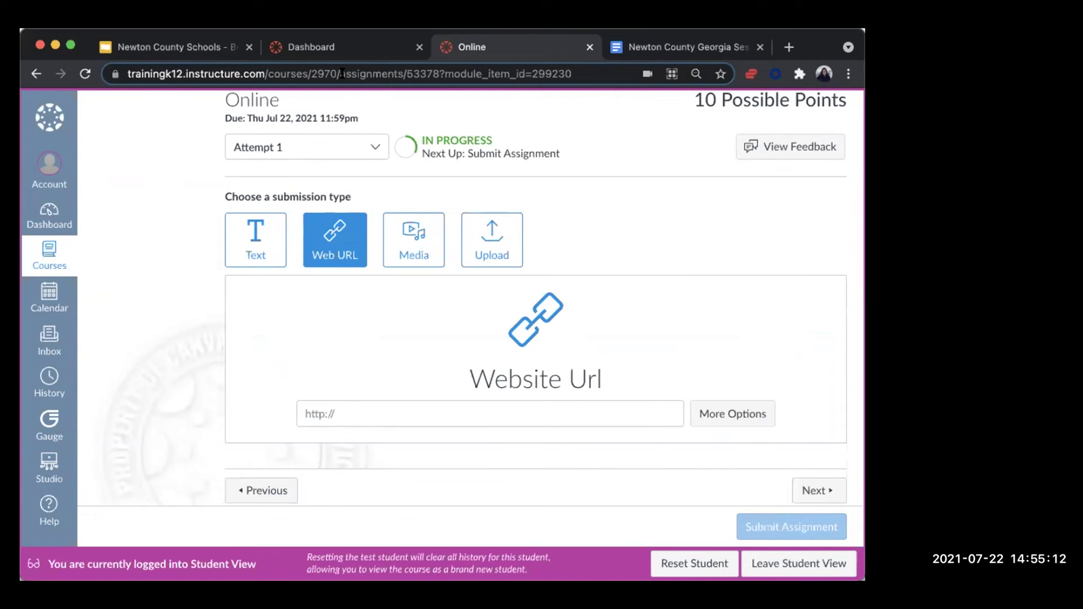
click(563, 74)
key(super+c)
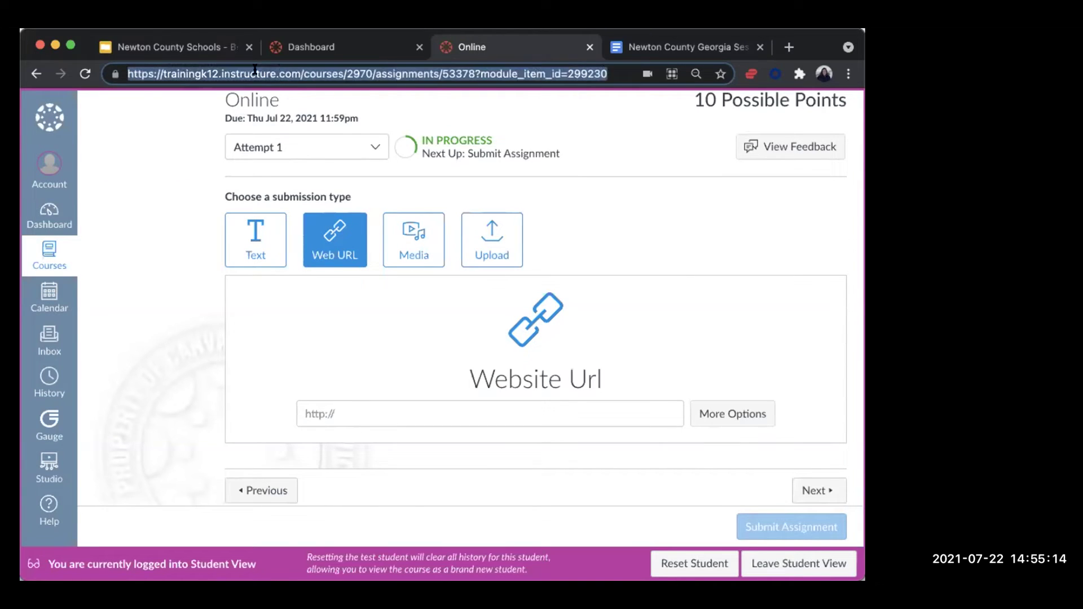
right_click(440, 71)
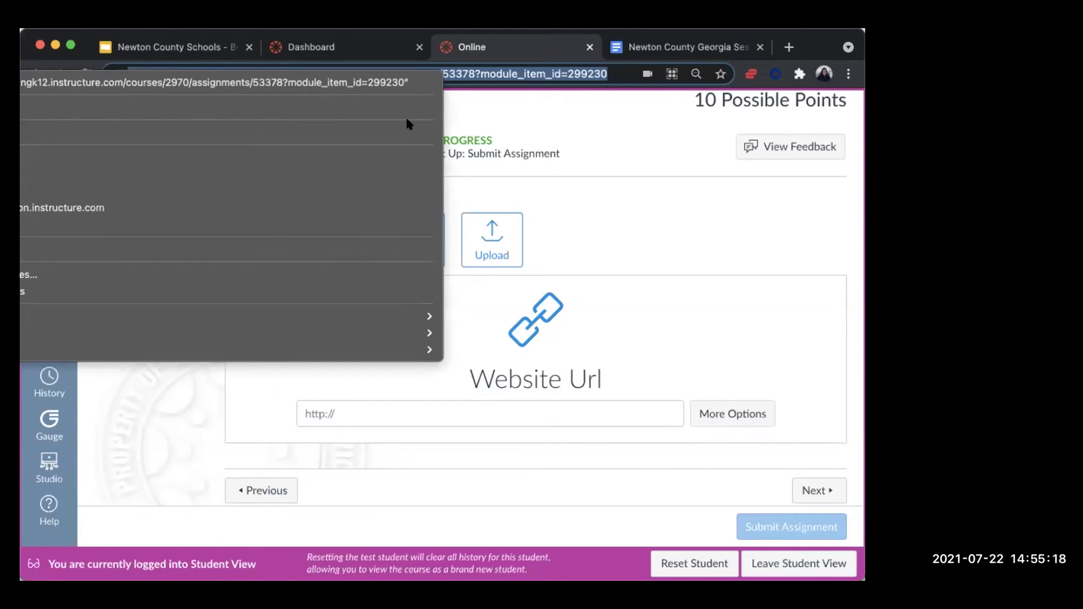
click(257, 171)
right_click(448, 406)
click(499, 466)
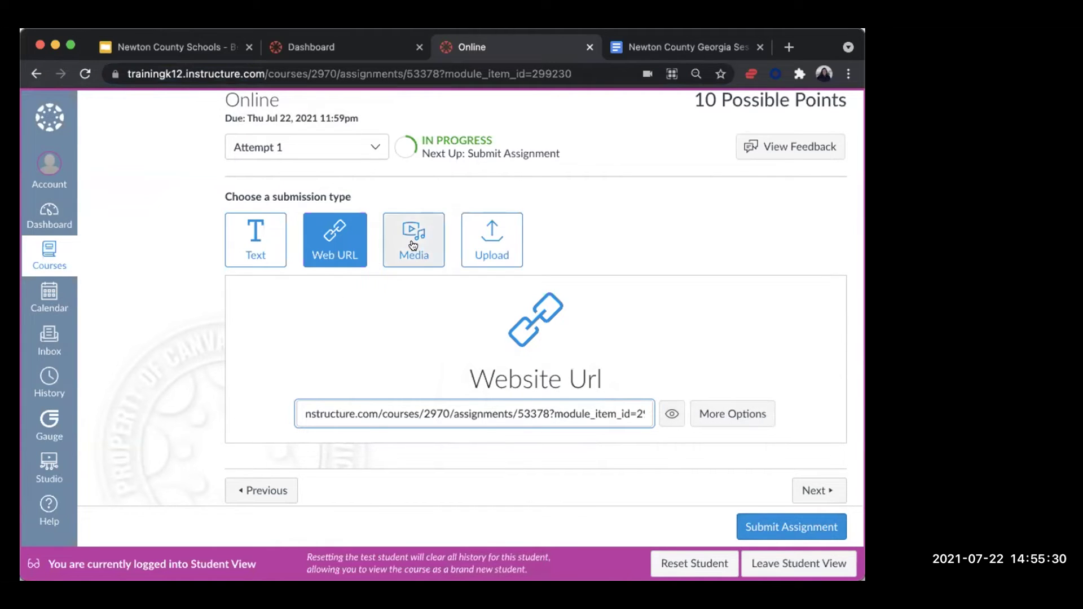
Look at the Media submission type's computer and record options, close that dialog, and view the Upload submission type.
click(425, 251)
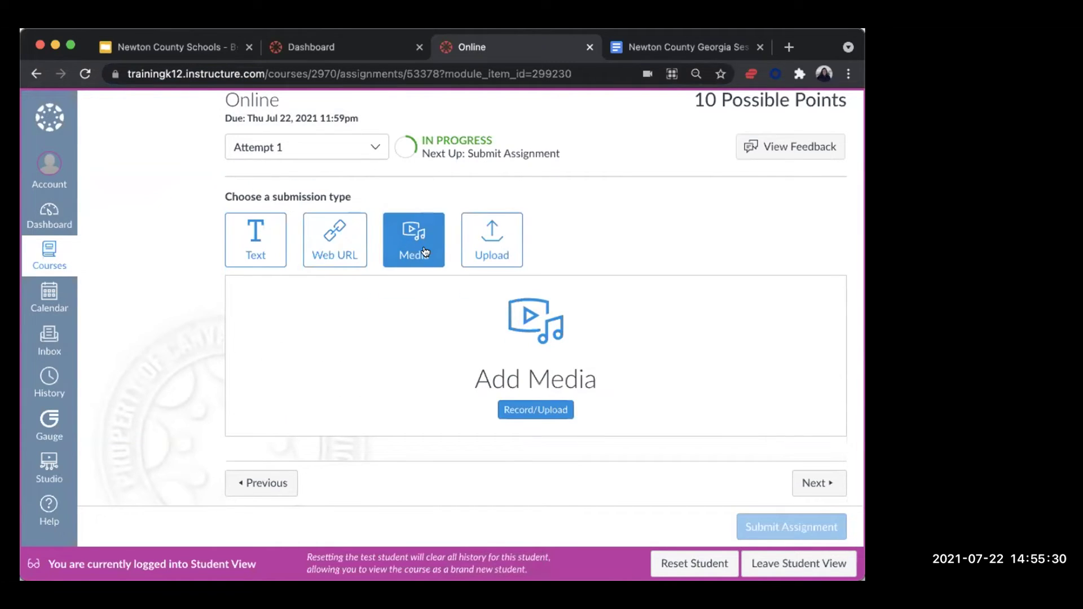
click(537, 410)
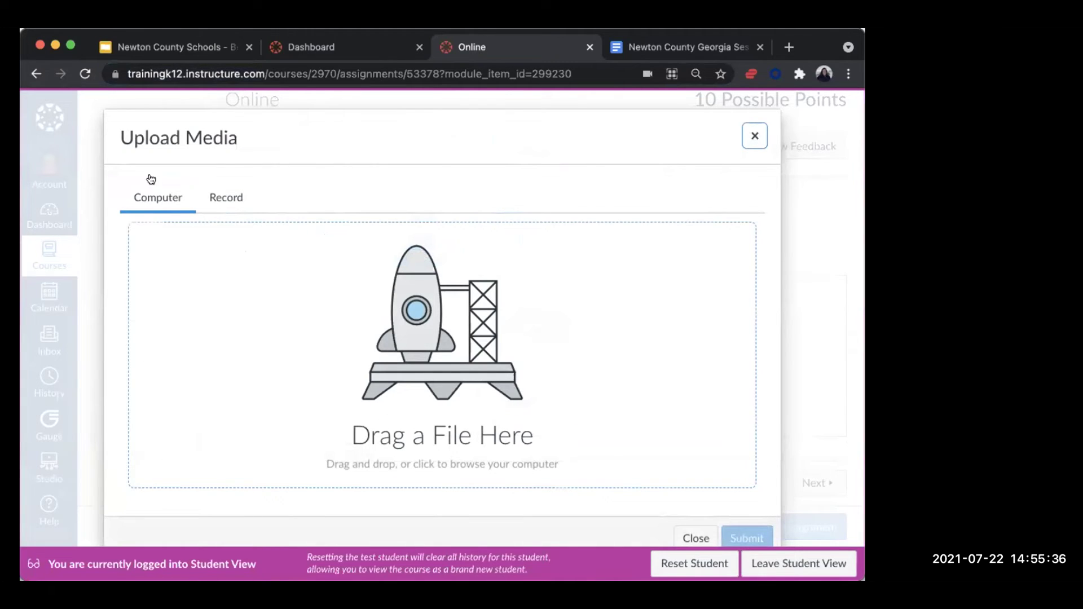
click(226, 199)
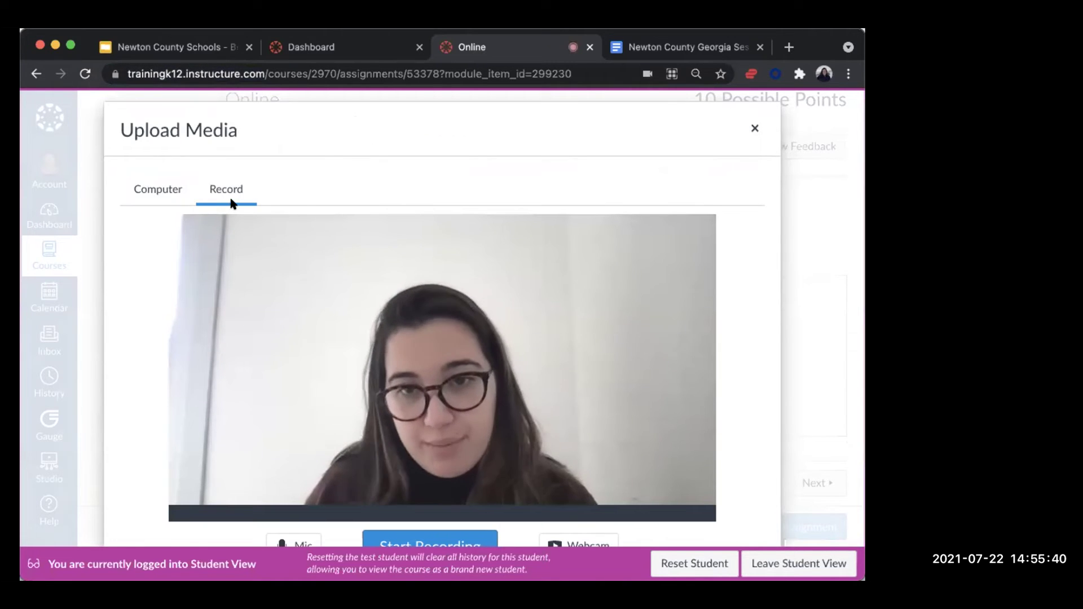
click(755, 130)
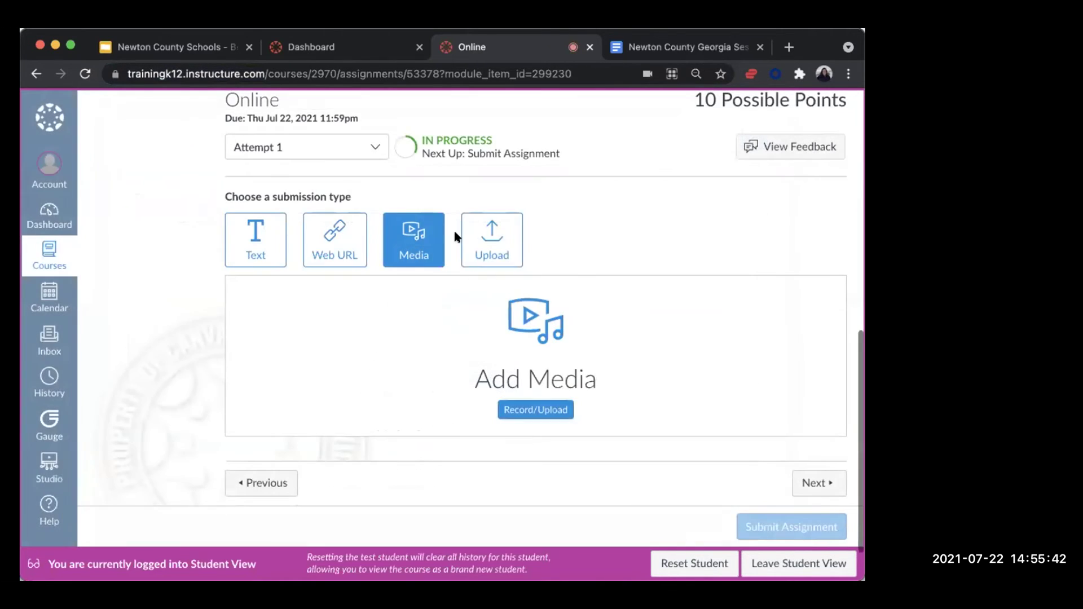
click(494, 260)
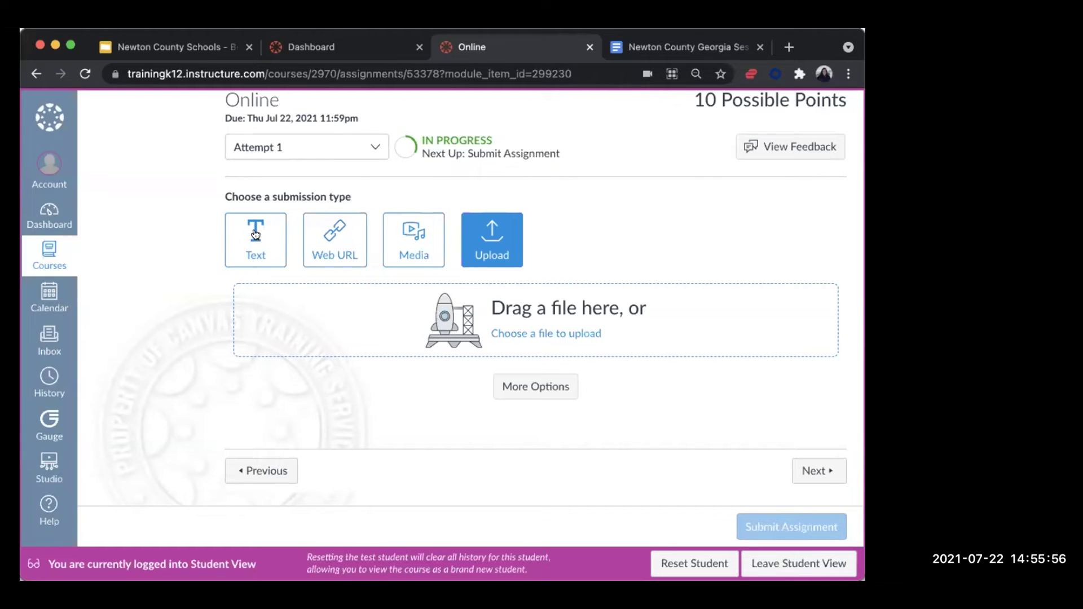
Choose Text as the submission type again and enter "bf" as the assignment response.
click(255, 233)
scroll(523, 381, down, 5)
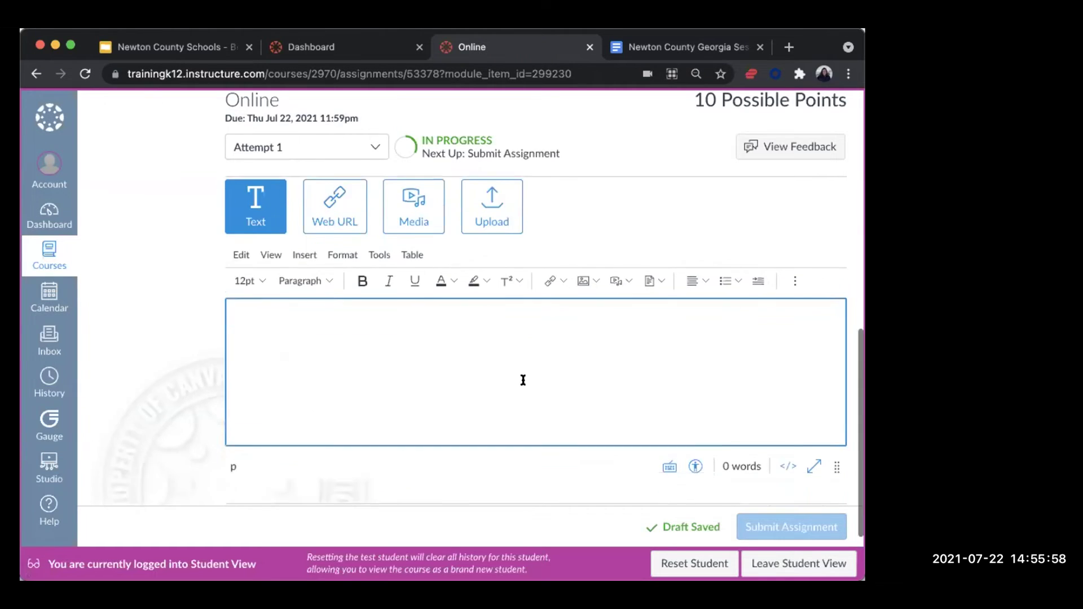
text(bf)
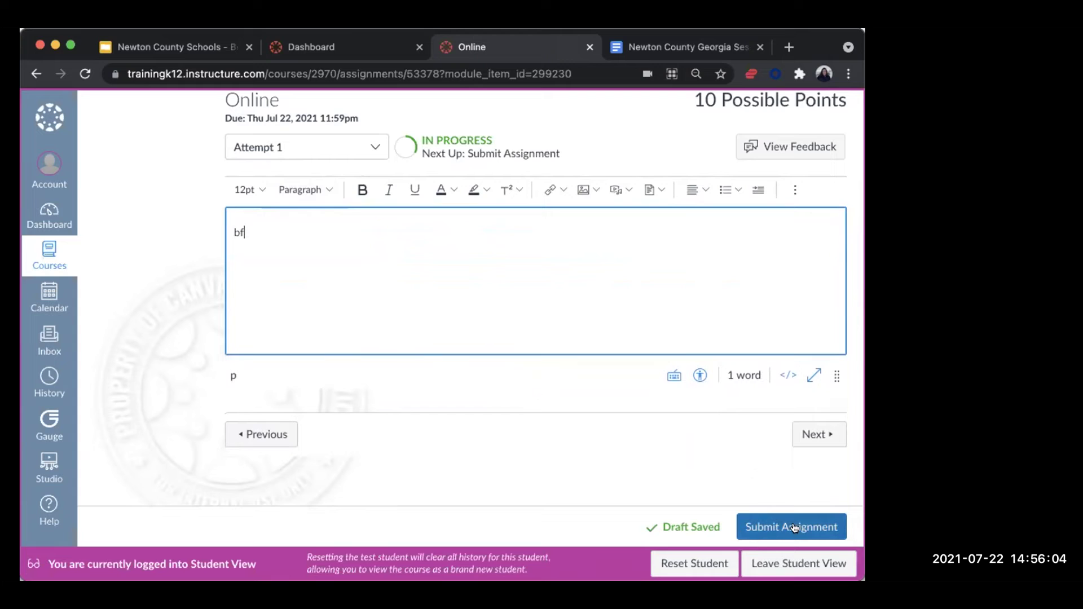
Switch the submission type from Text back to Web URL and check the website address entered there.
scroll(315, 224, up, 10)
scroll(344, 333, down, 7)
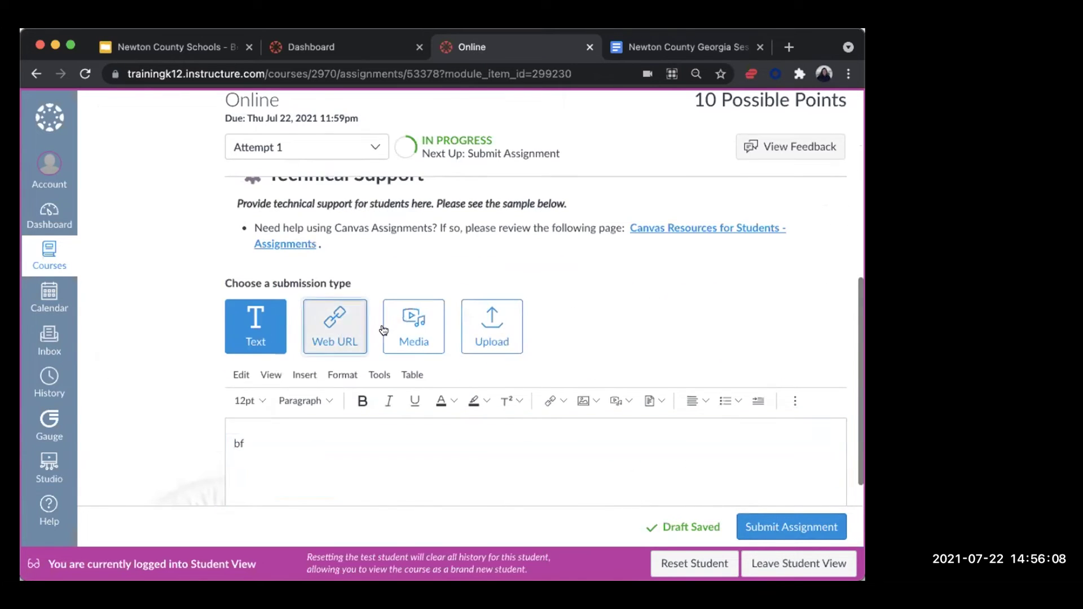
click(344, 333)
scroll(459, 404, down, 3)
scroll(491, 382, down, 1)
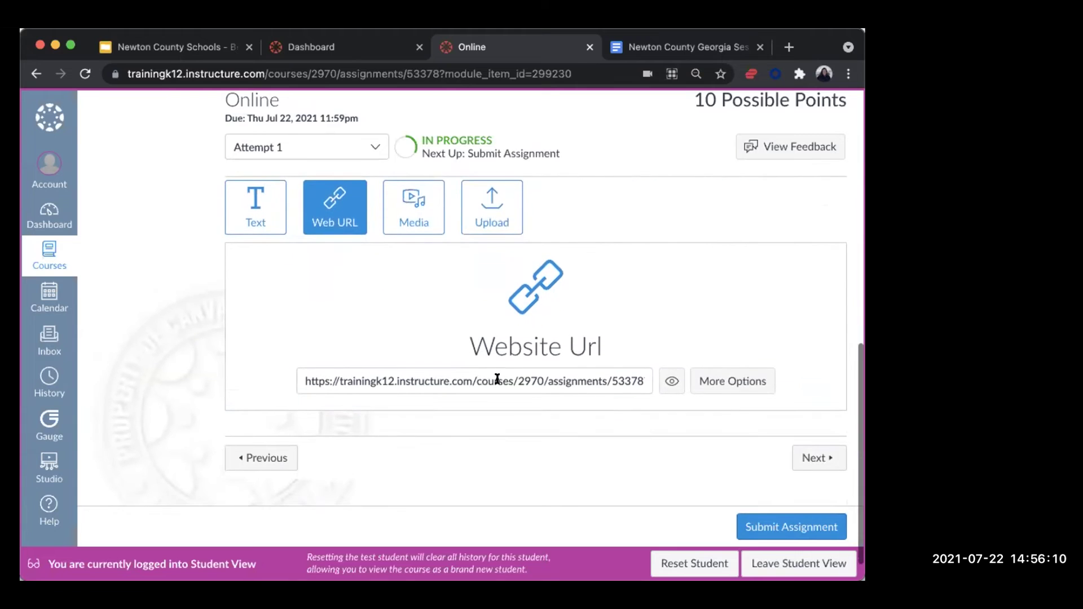
click(481, 381)
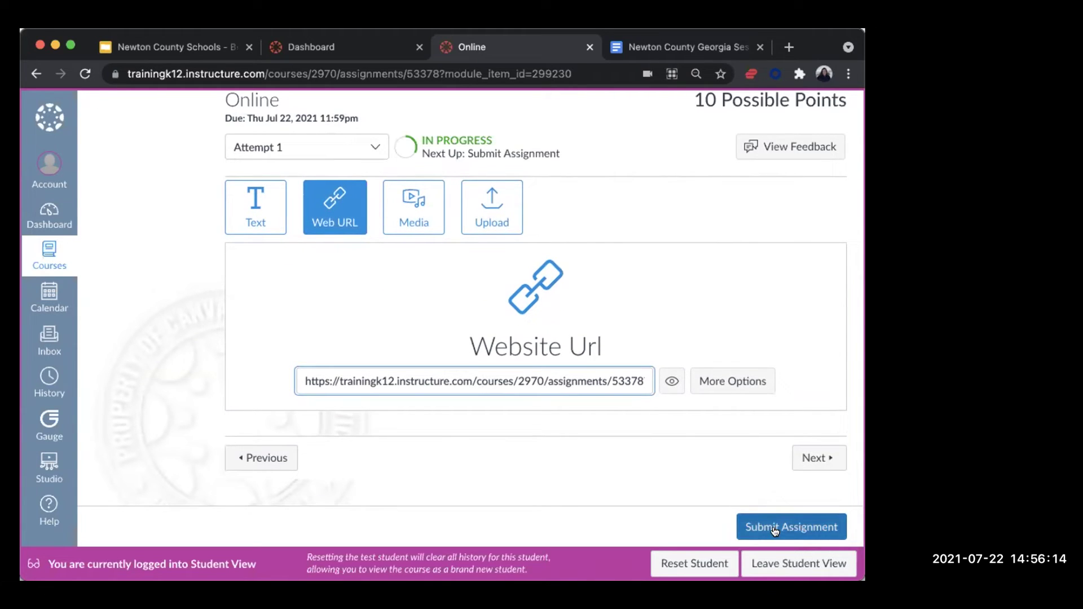
Choose Media as the submission type and record a short webcam clip.
click(413, 221)
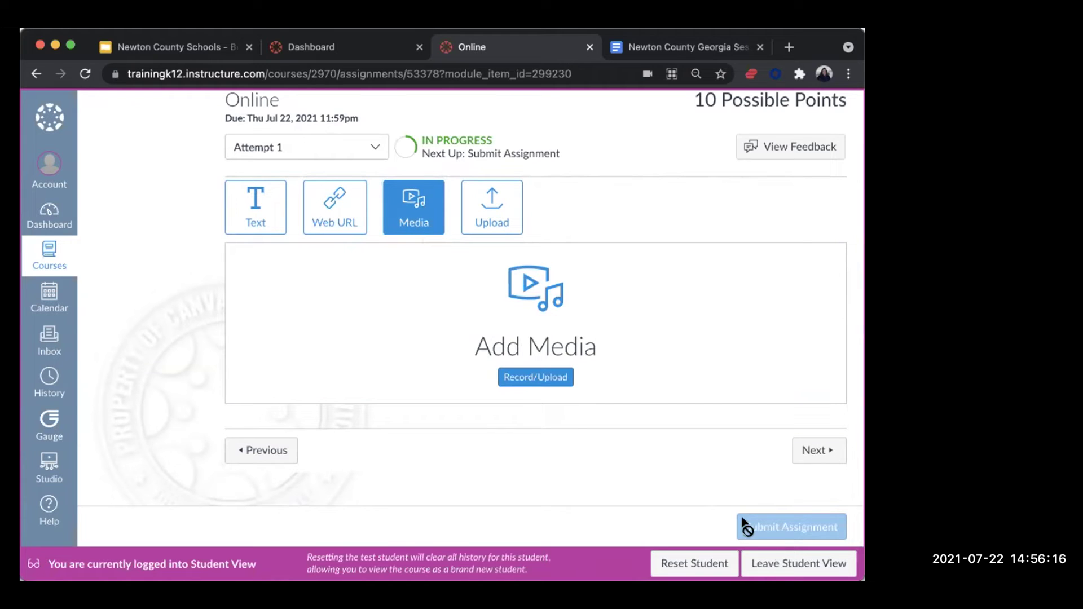
click(543, 378)
click(226, 197)
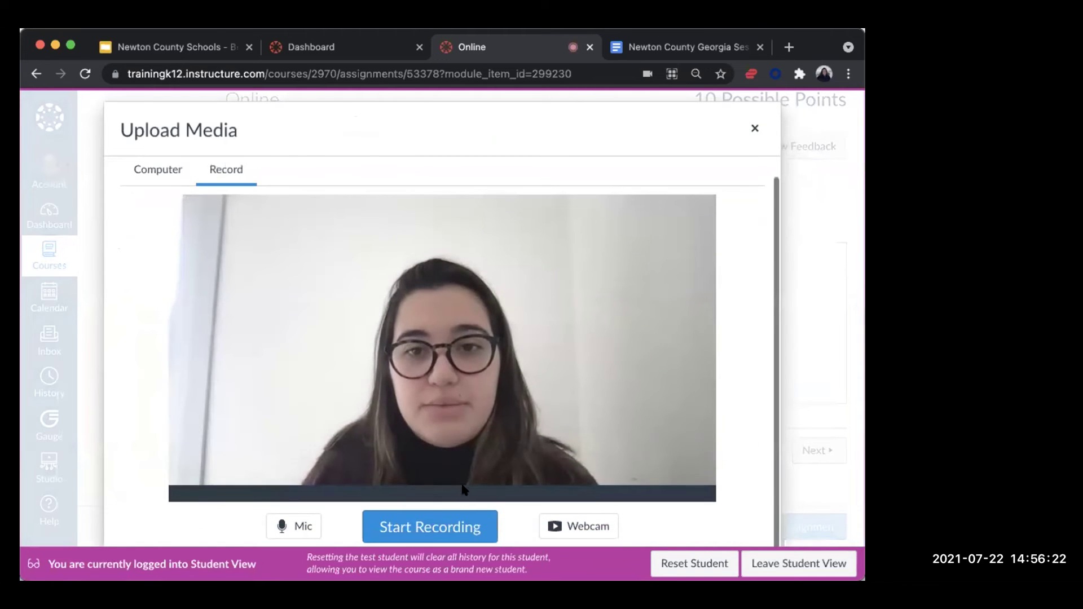
click(450, 527)
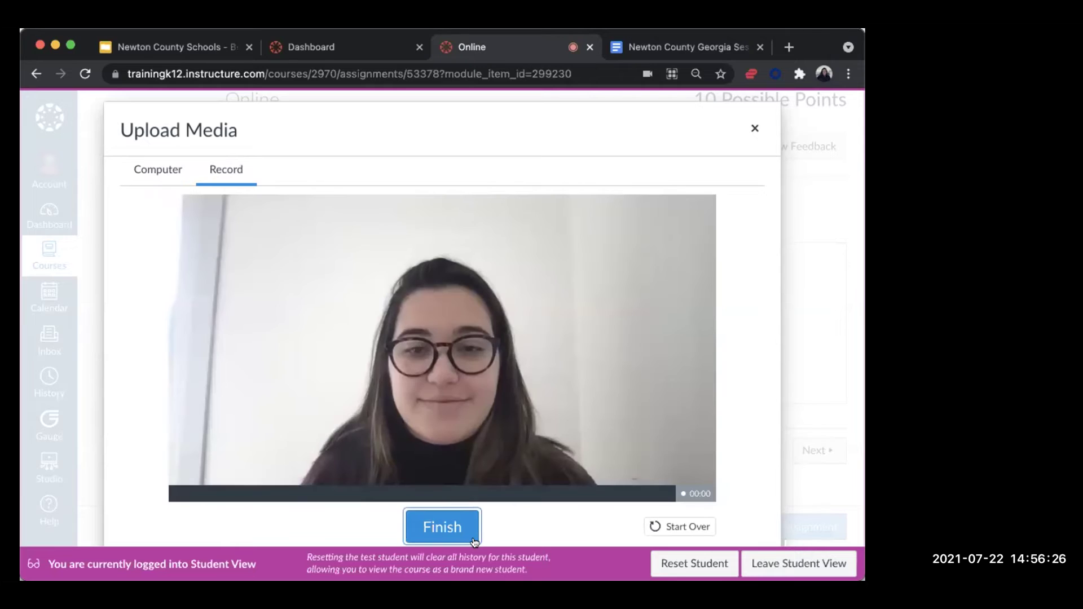
click(452, 536)
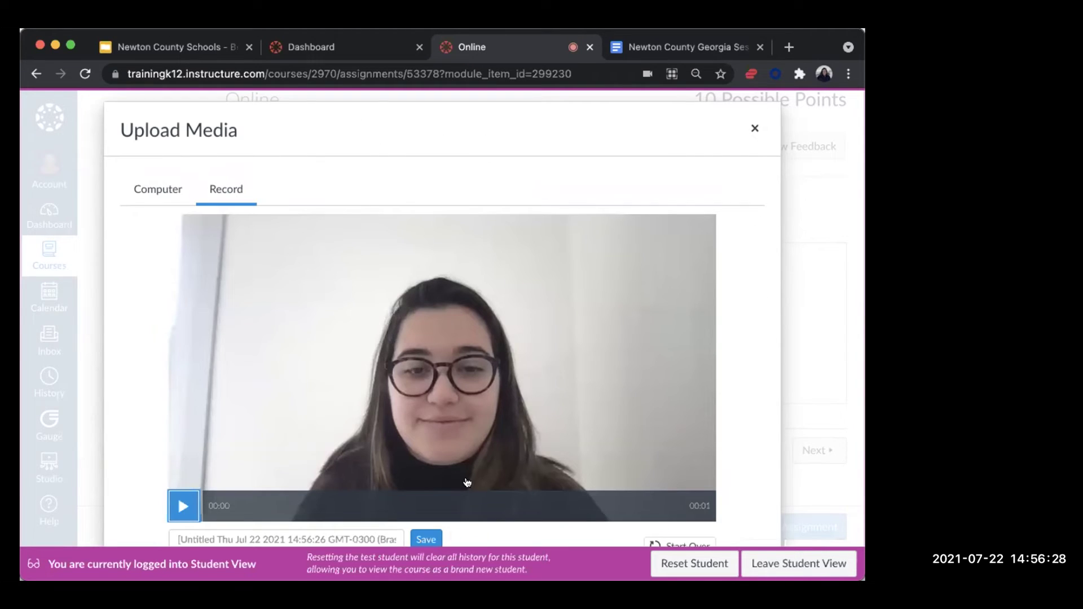
Title the webcam recording "test" and save it as the media submission.
click(316, 514)
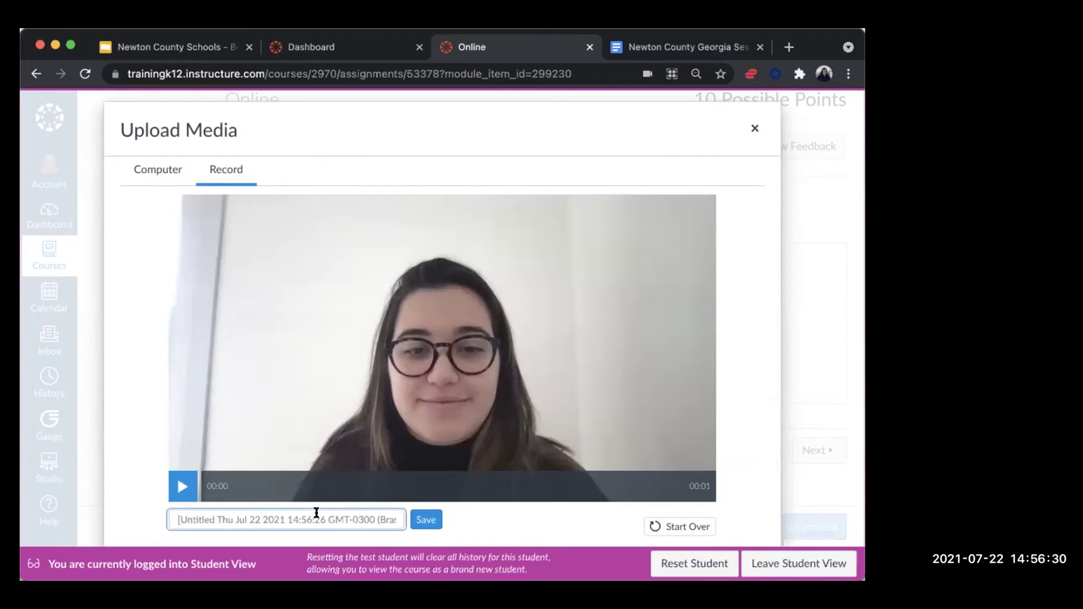
text(test)
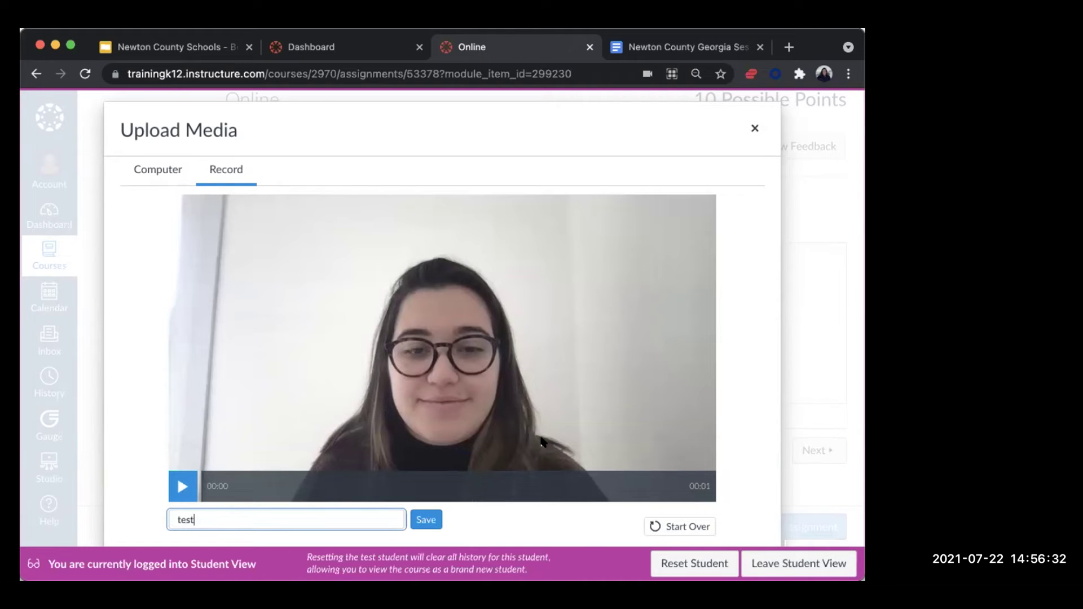
click(438, 519)
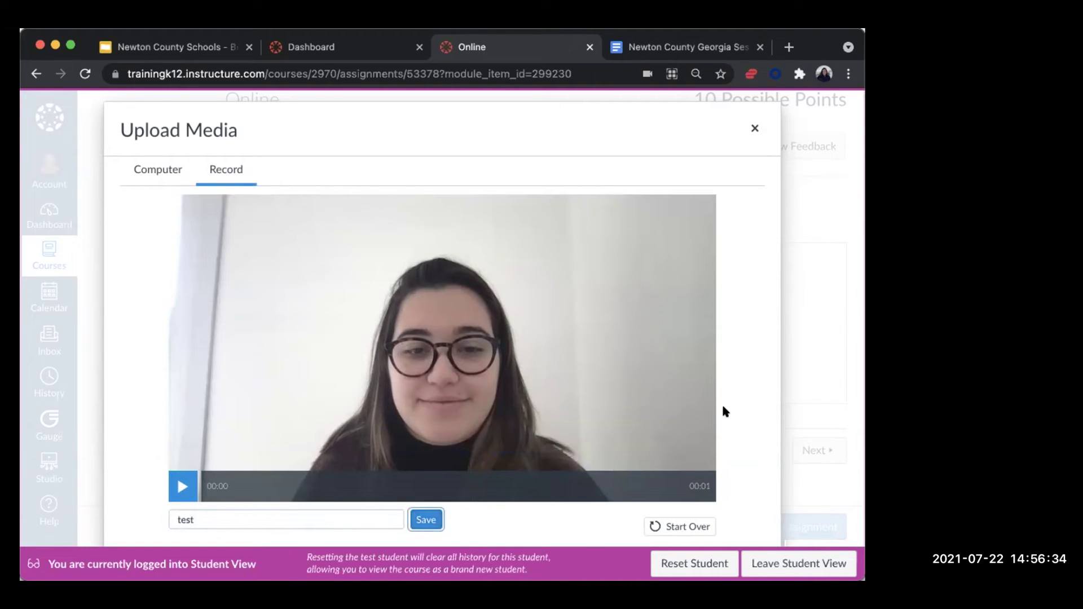
triple_click(648, 220)
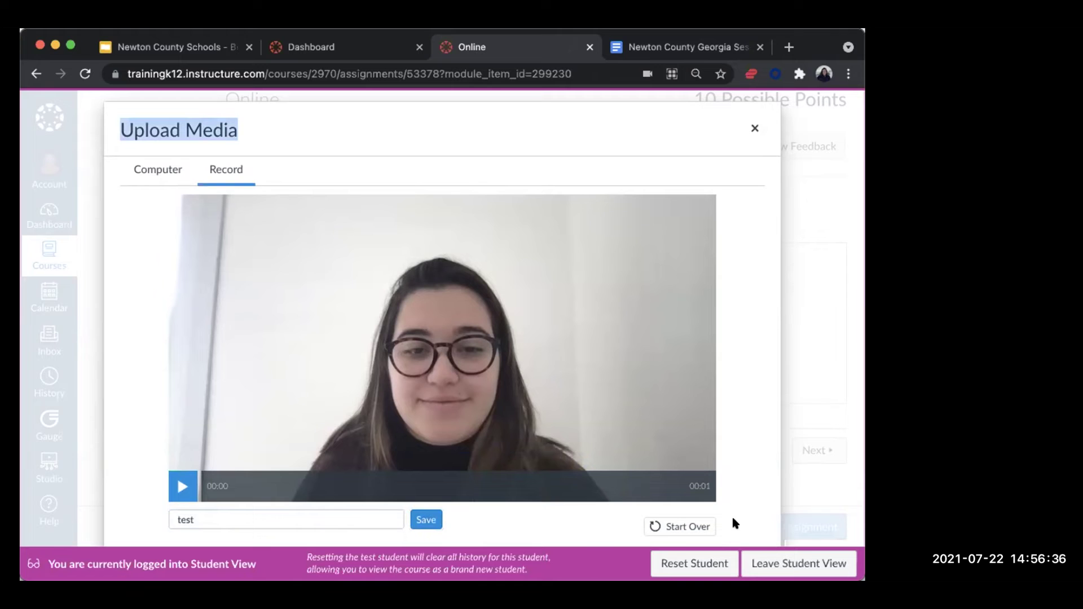
scroll(740, 517, up, 2)
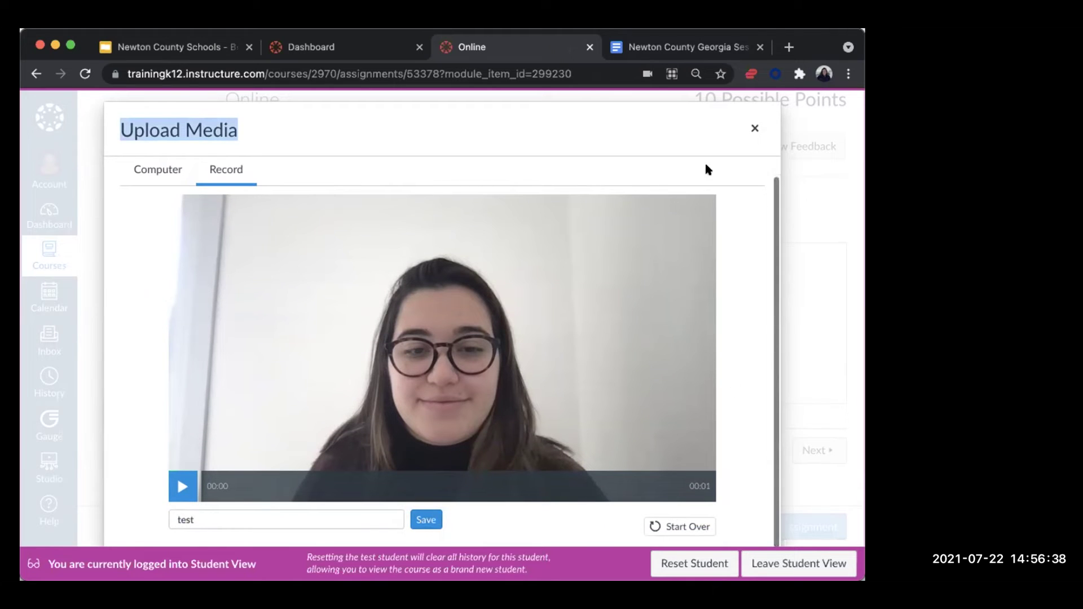
click(751, 123)
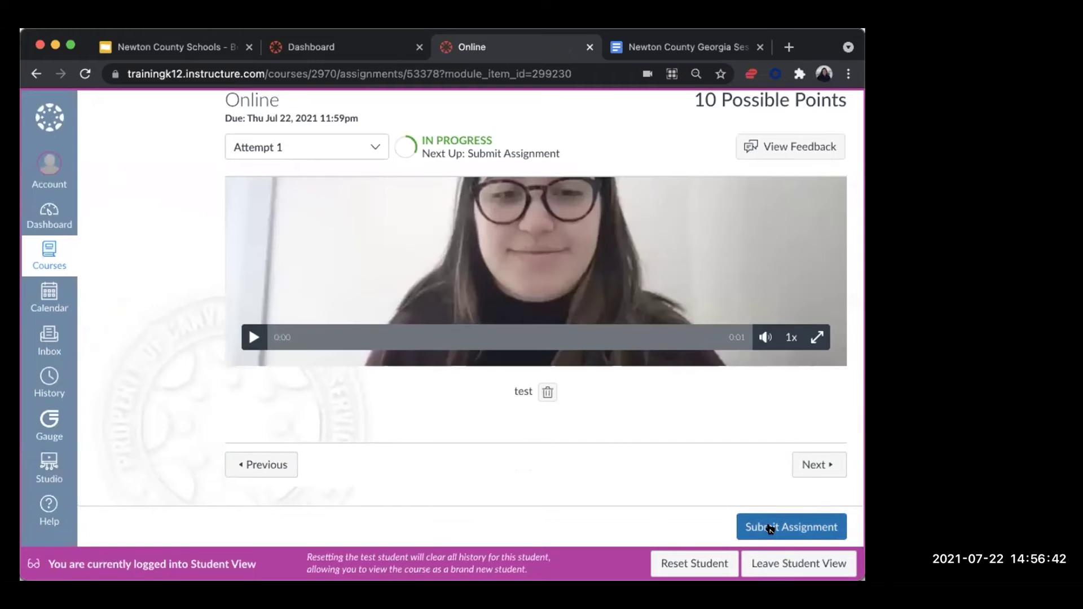
Remove the "test" recording, choose Upload as the submission type and add the file Hello.docx.
click(547, 391)
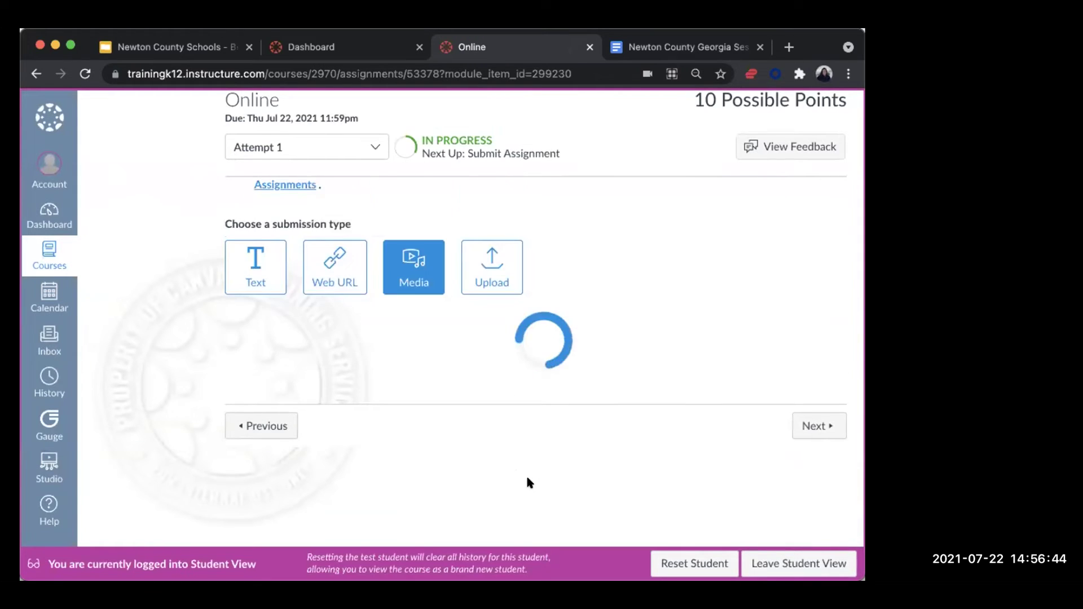
click(492, 195)
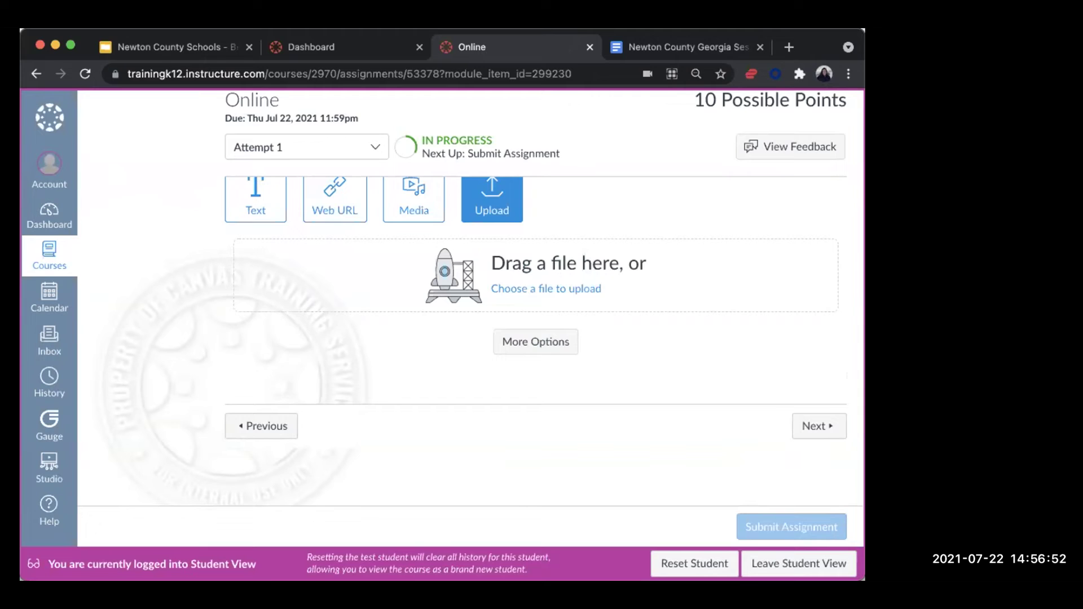
drag(687, 285, 407, 282)
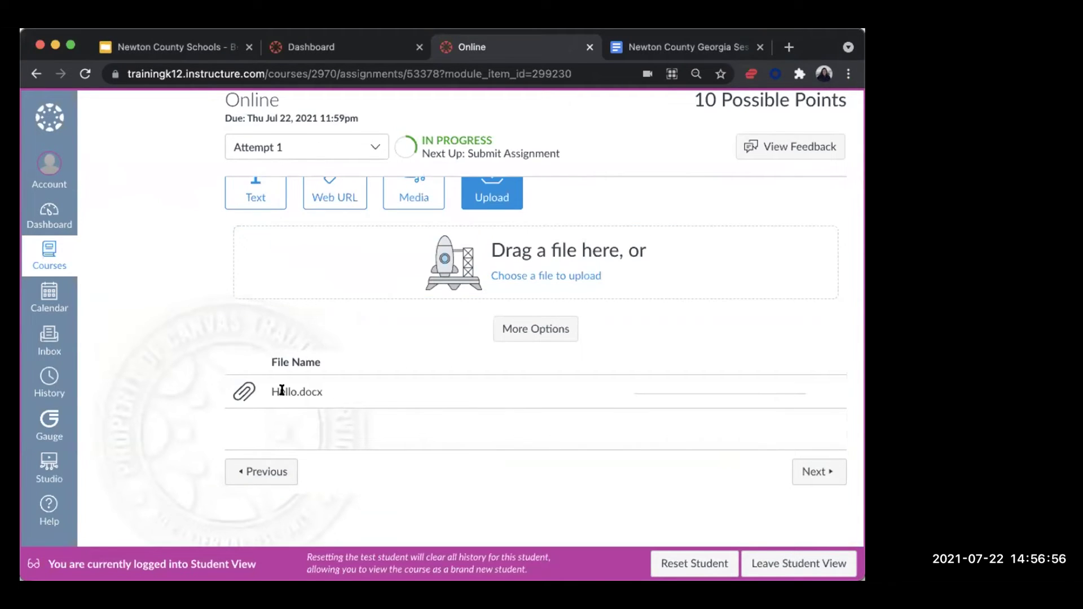
drag(330, 391, 300, 392)
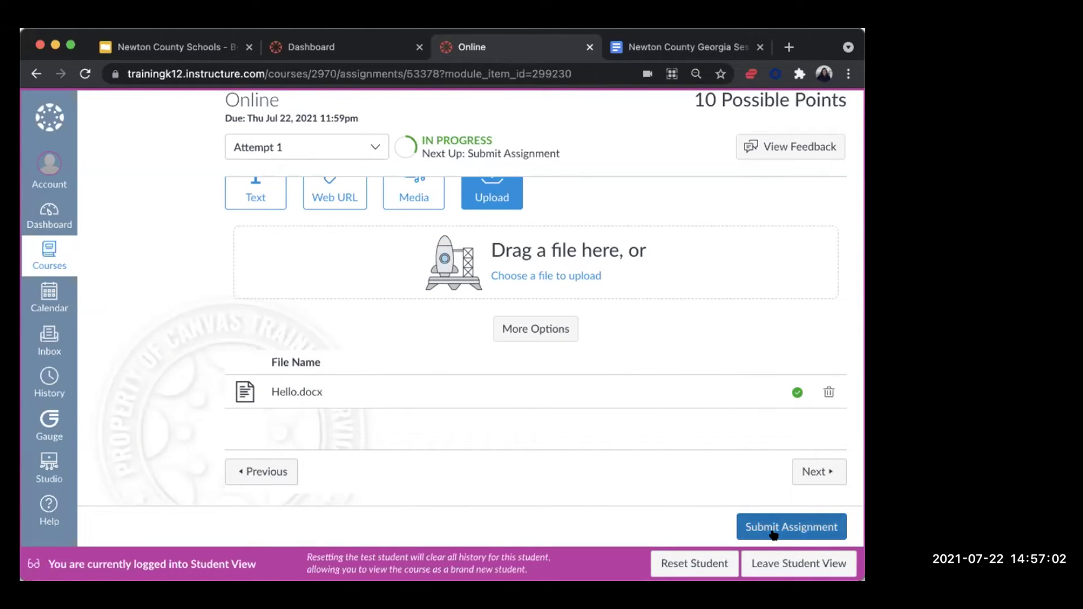
Look through the submission areas of the following Text Entry, Media Recordings and Website URL assignments.
click(813, 471)
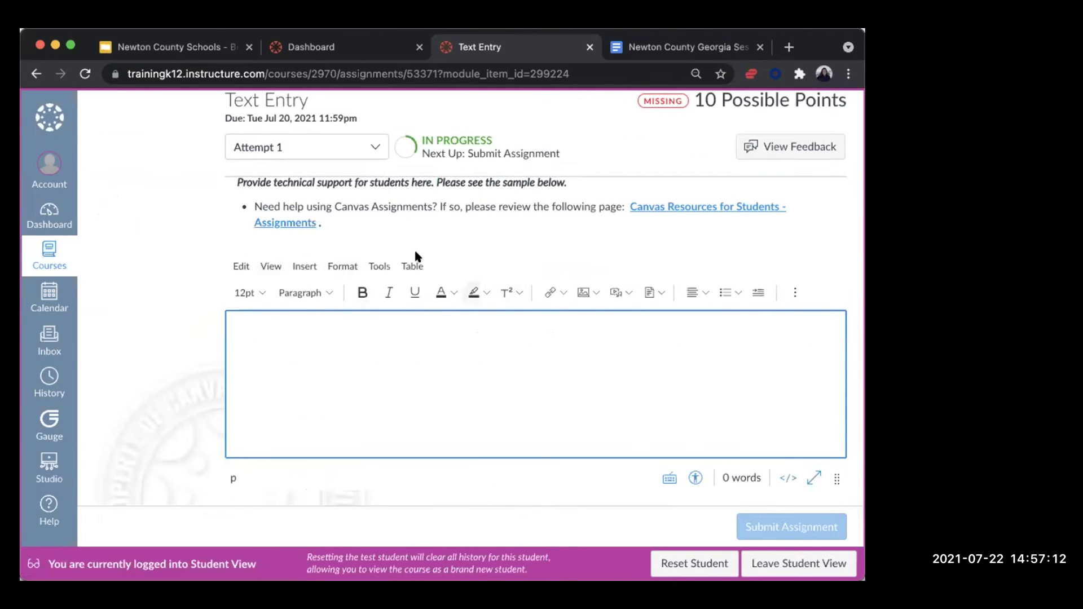
scroll(493, 349, down, 4)
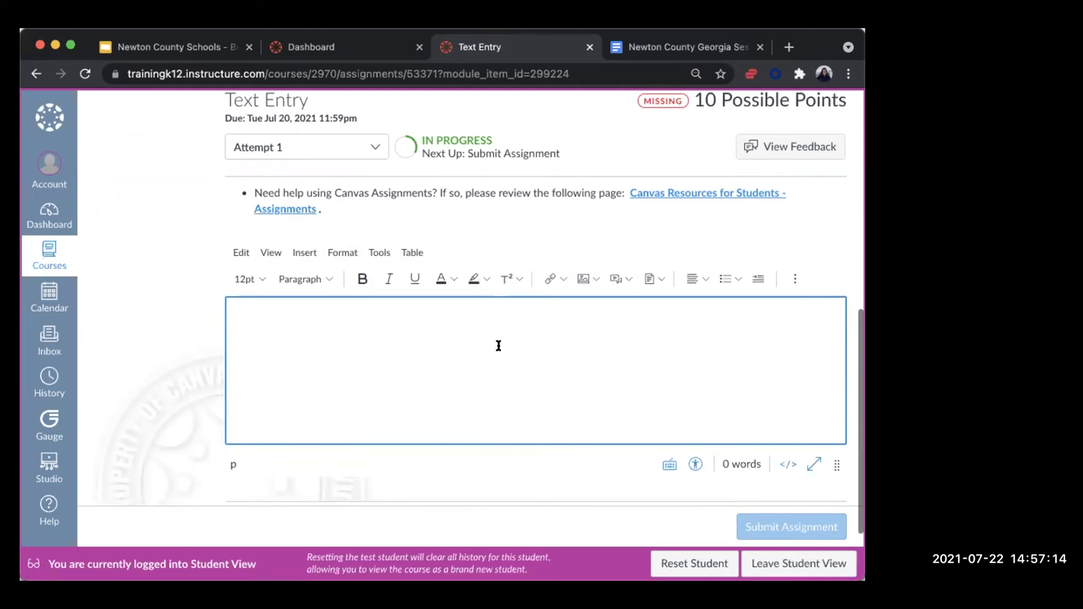
click(808, 430)
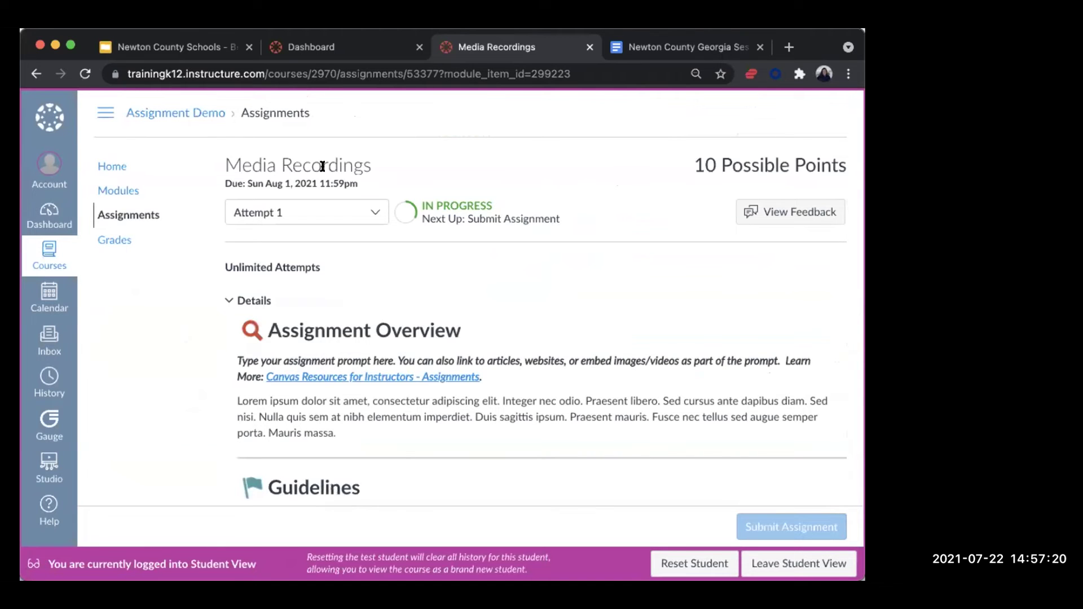
scroll(526, 373, down, 10)
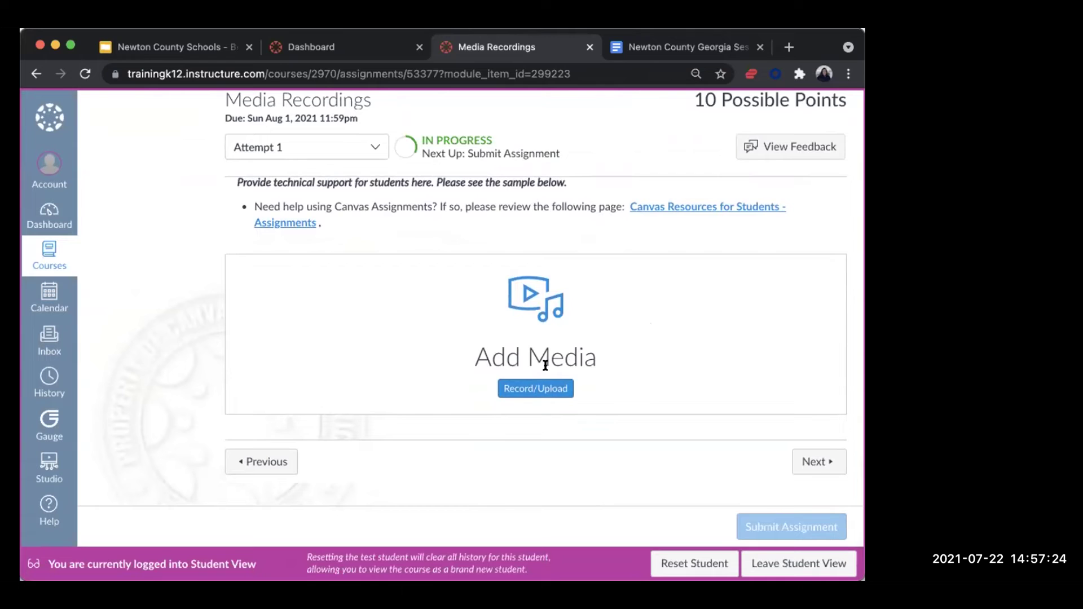
click(825, 460)
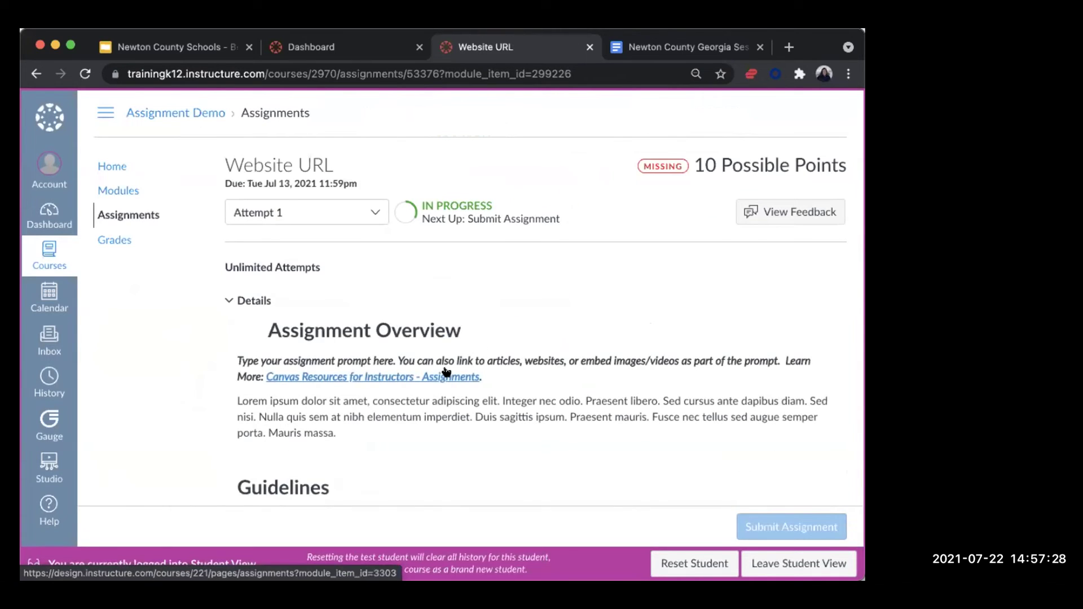
scroll(623, 351, down, 10)
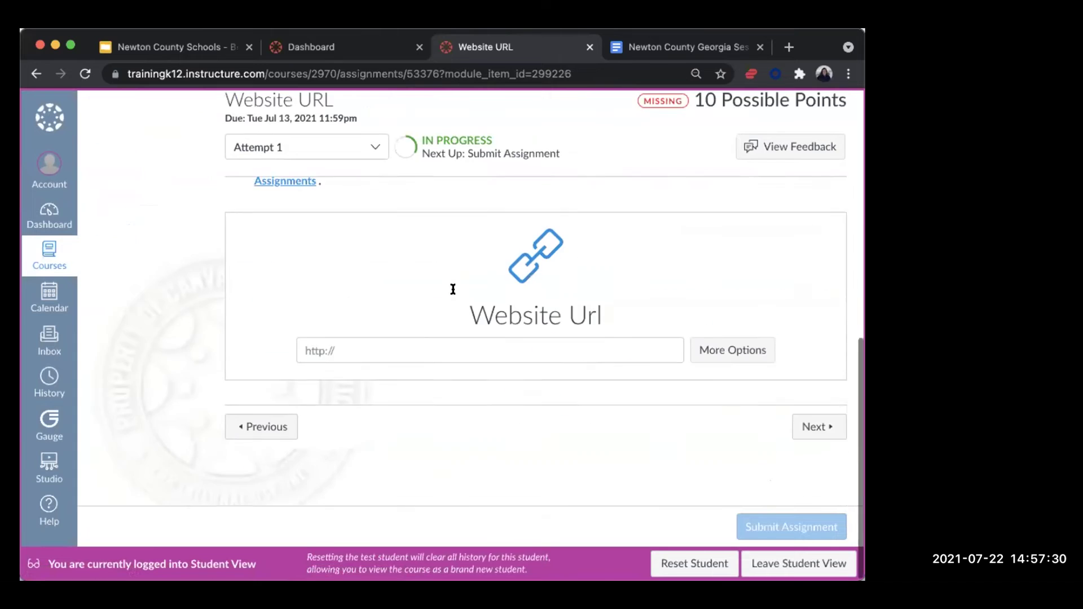
Go on to the Student Annotation assignment and review its submission details, overview, guidelines and technical support.
click(810, 425)
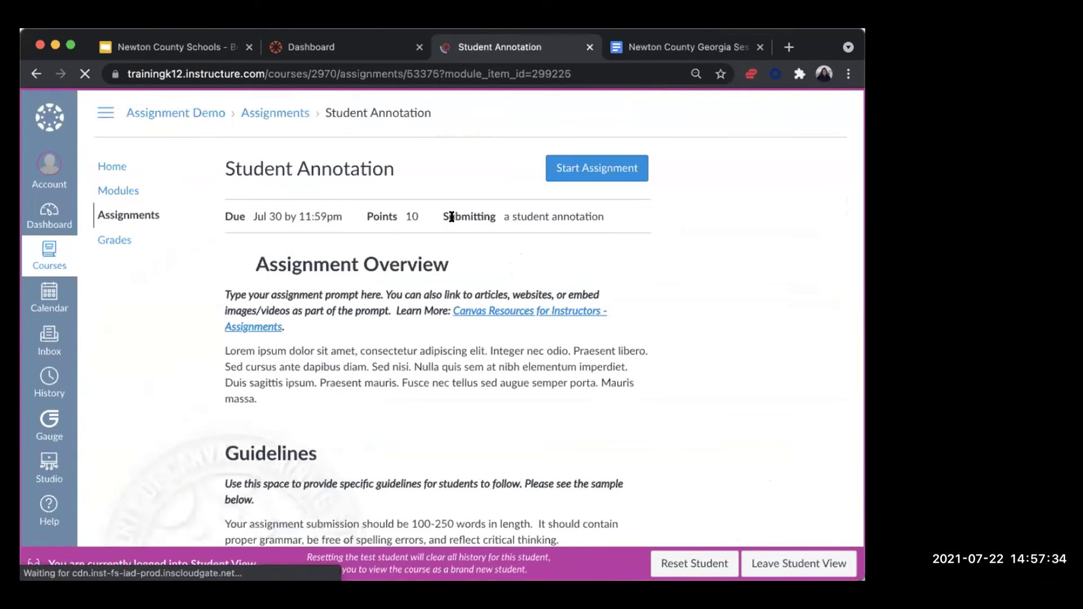
drag(229, 163, 389, 171)
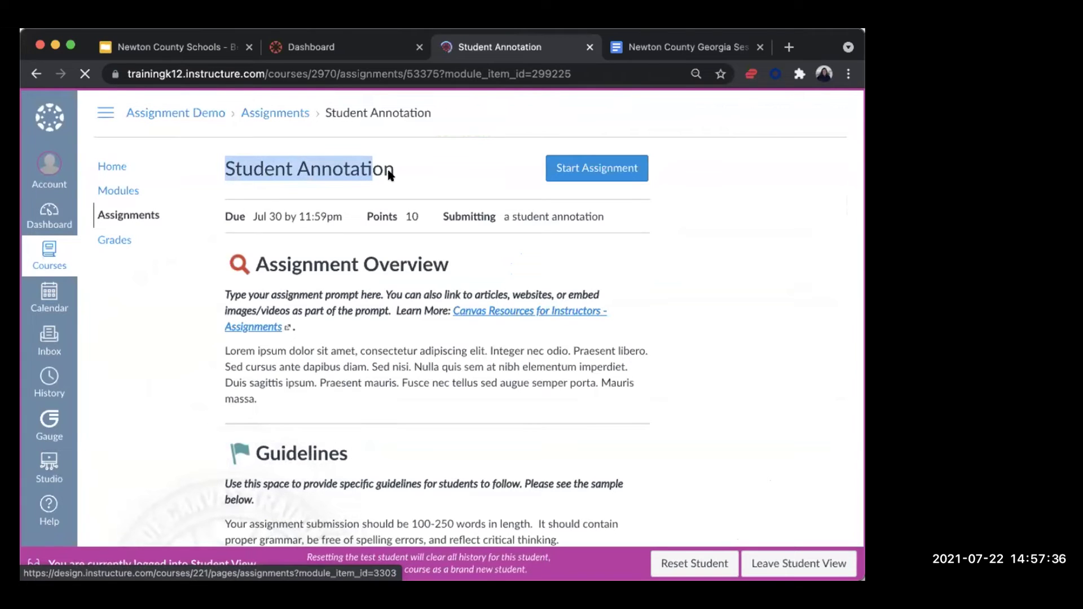
click(270, 149)
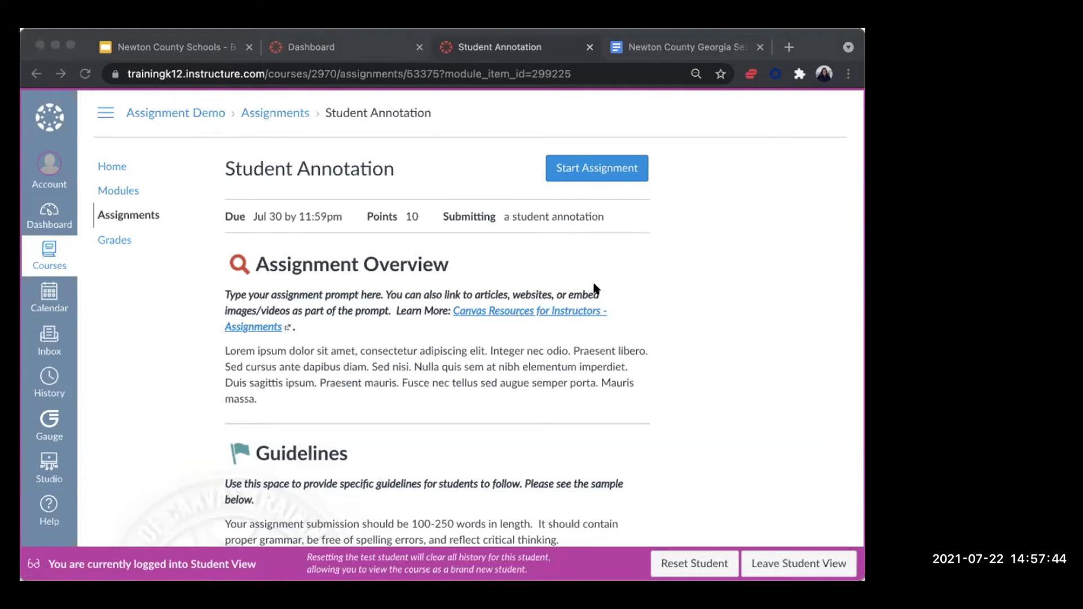
scroll(536, 282, down, 2)
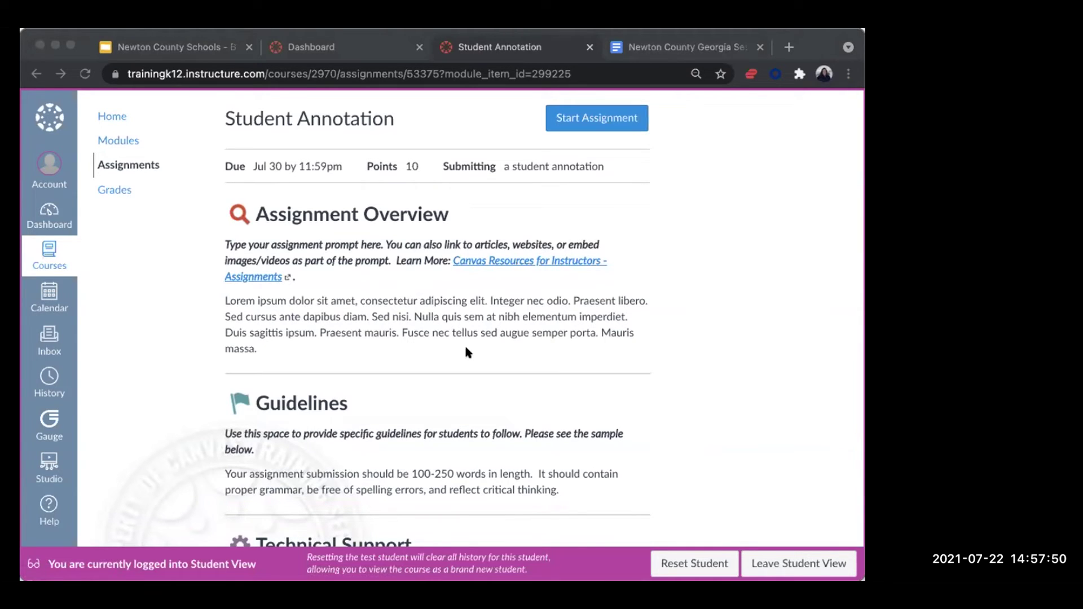
scroll(482, 344, down, 5)
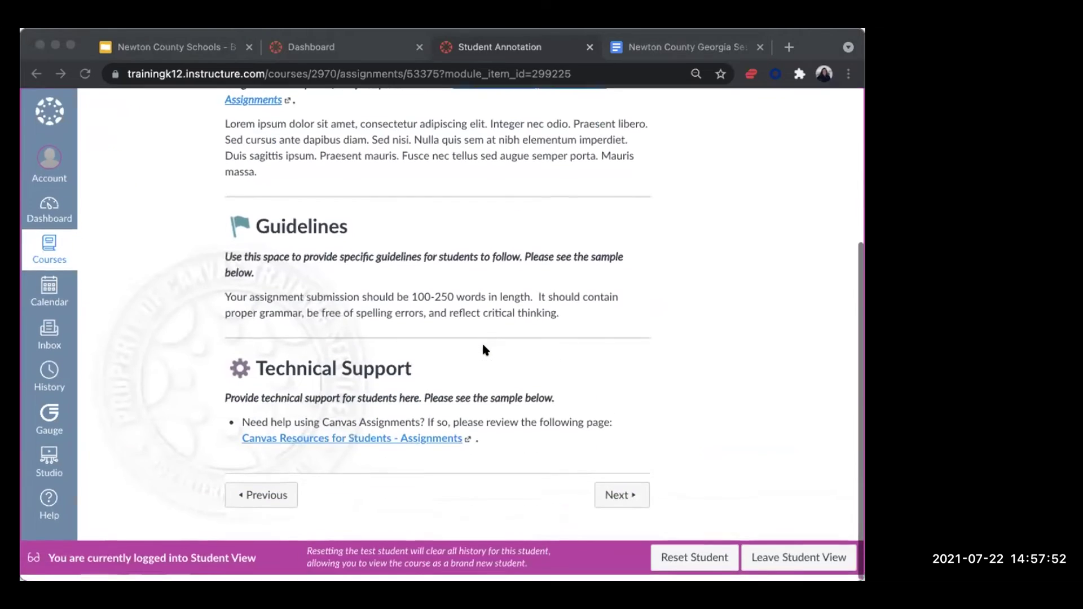
scroll(428, 395, up, 3)
scroll(426, 392, up, 3)
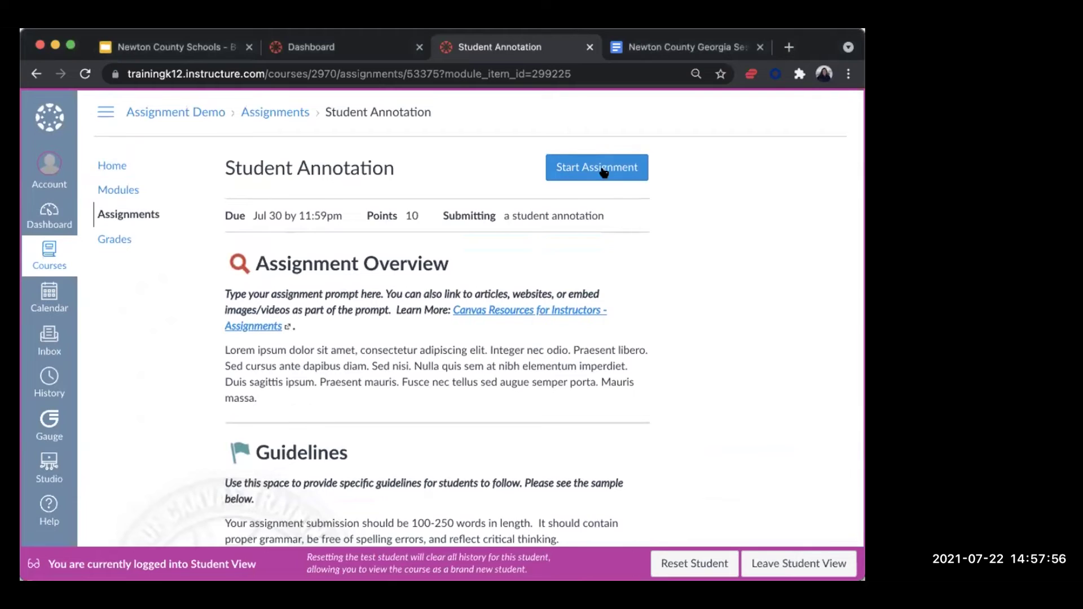
Start the Student Annotation assignment and add the student's name as a text annotation on the Name line, using the smallest text size.
scroll(598, 167, down, 5)
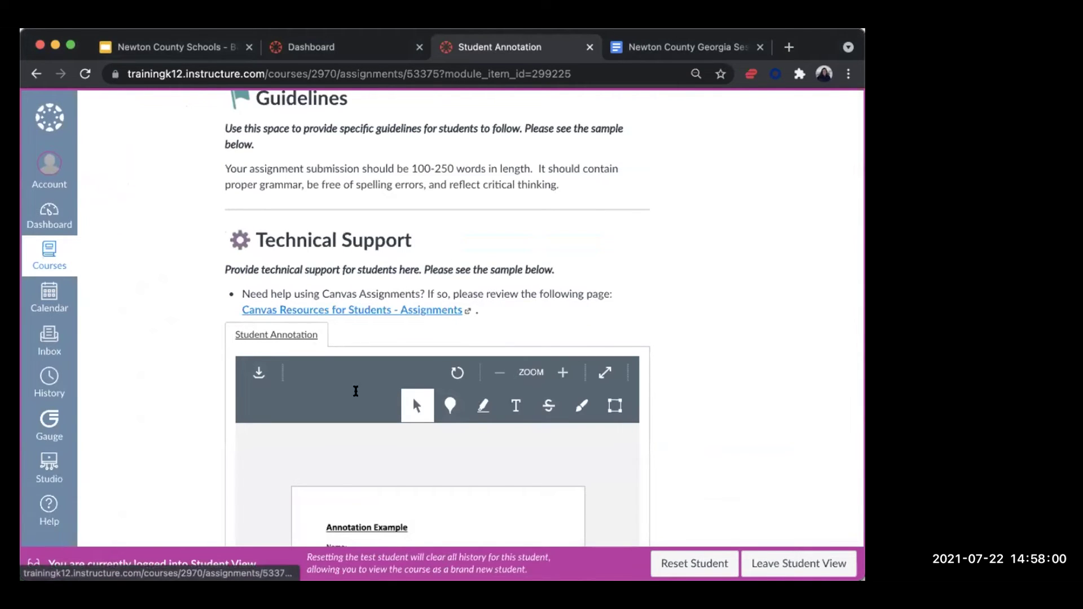
scroll(772, 427, down, 5)
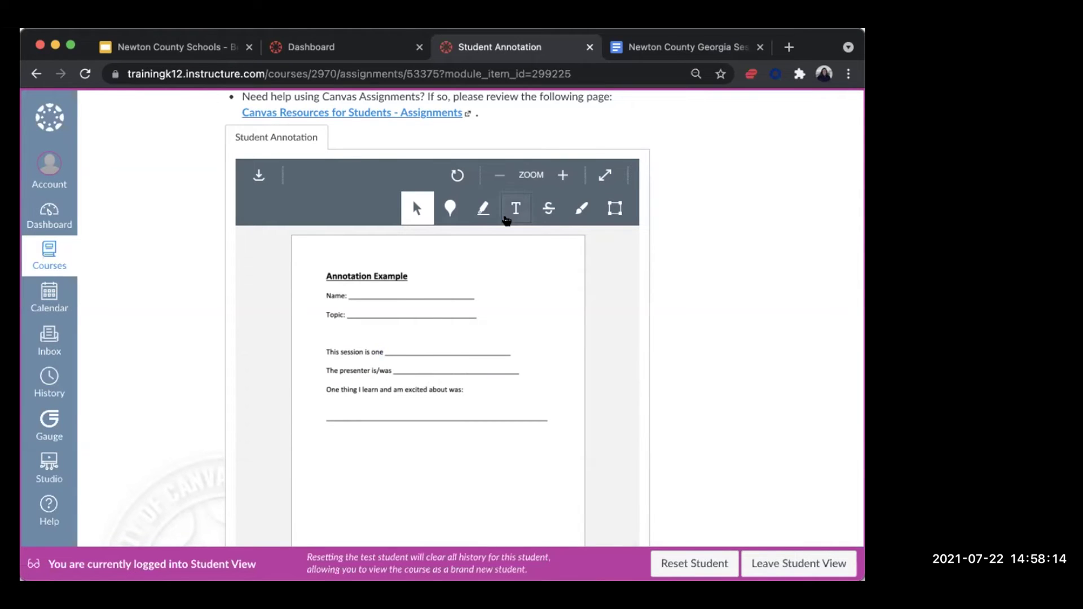
click(515, 208)
click(318, 289)
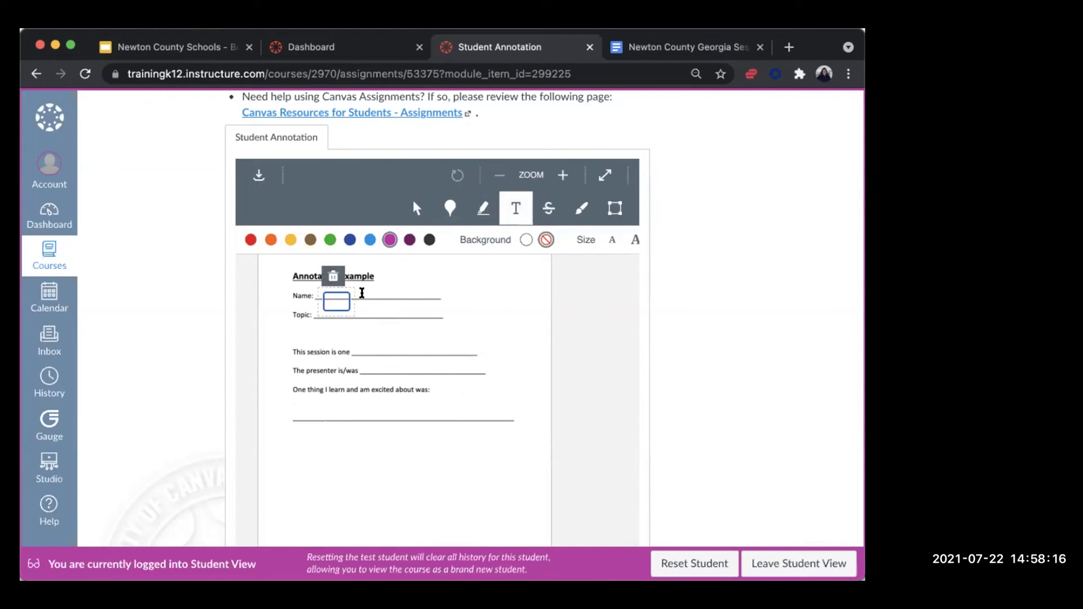
text(Giulia)
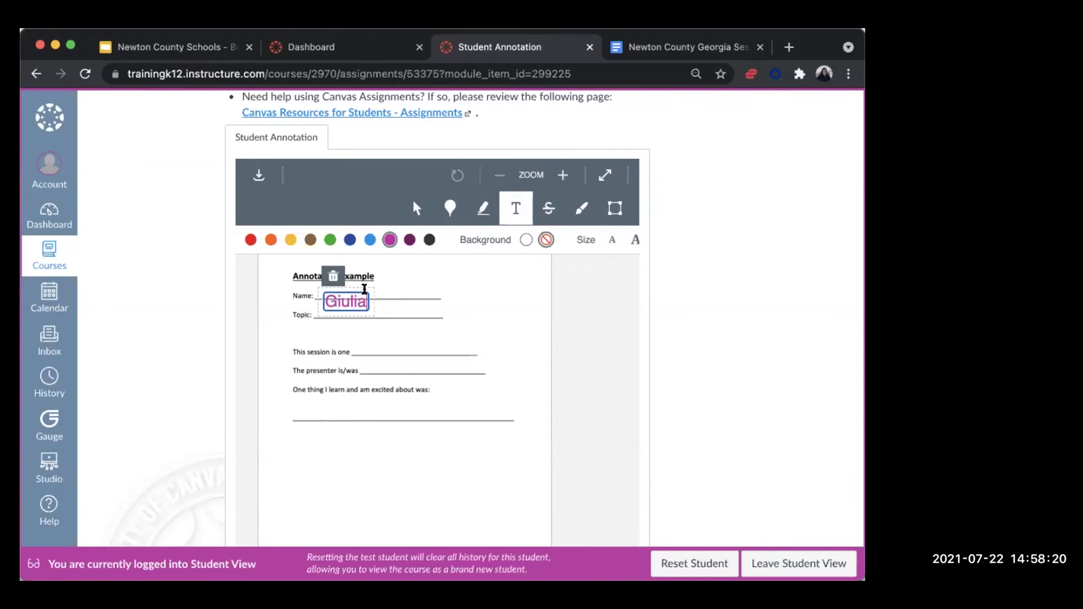
scroll(517, 257, up, 2)
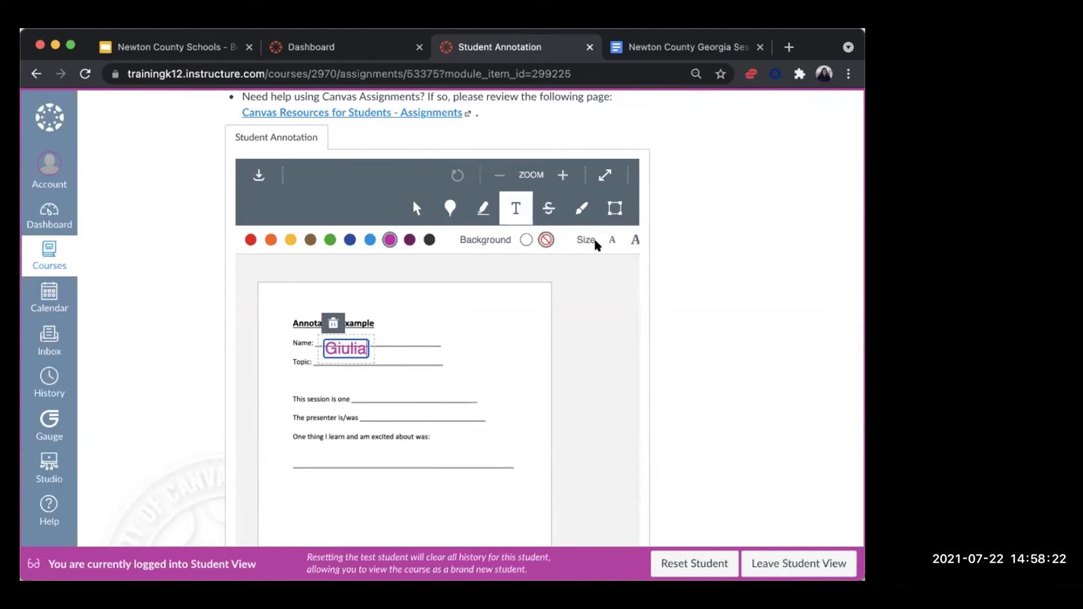
click(612, 240)
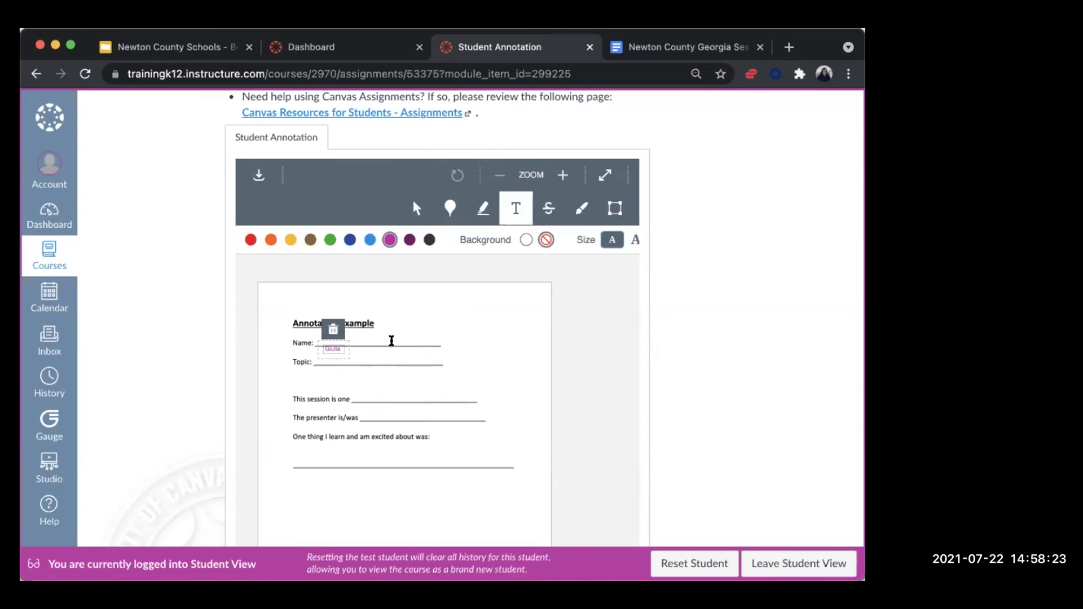
Enlarge the name annotation's text by one size and place it on the Name line.
click(635, 240)
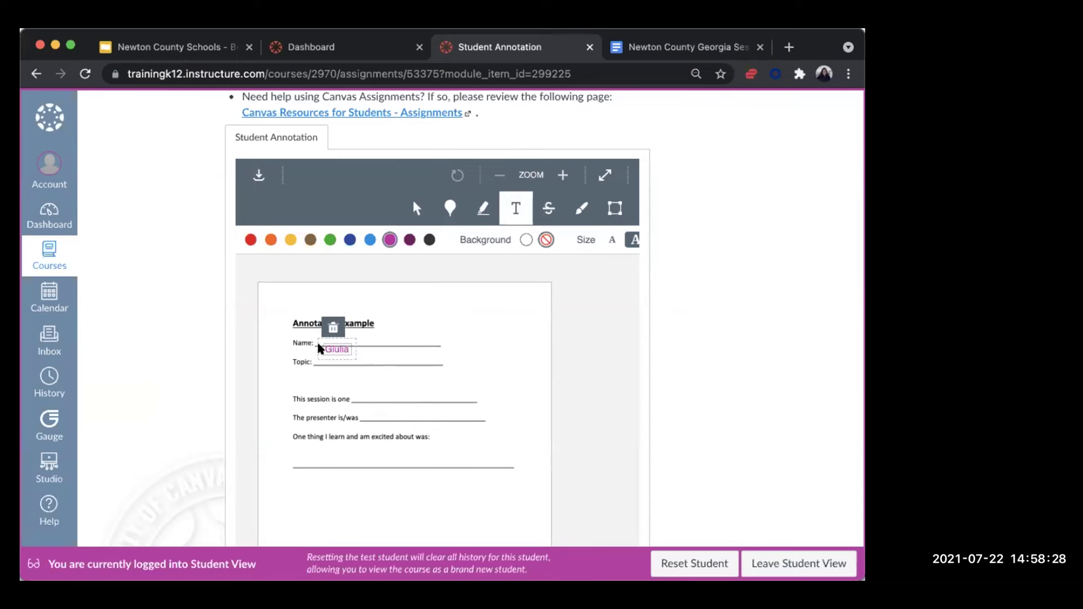
click(392, 344)
click(342, 351)
drag(345, 353, 339, 343)
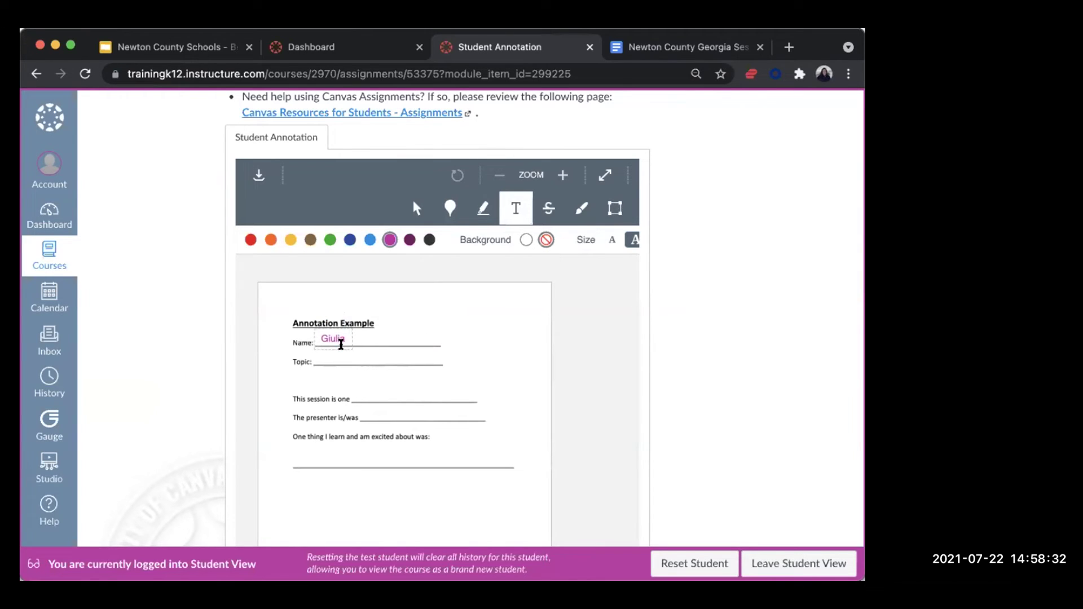
click(423, 365)
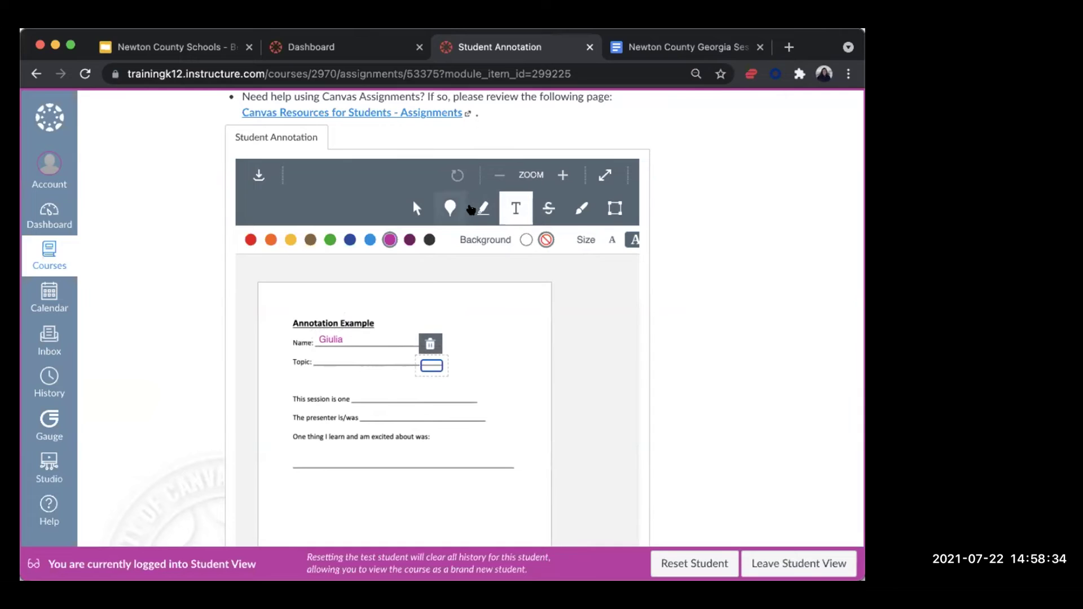
Strike out the end of "This session is one" in red and attach the comment "Typo!".
click(547, 209)
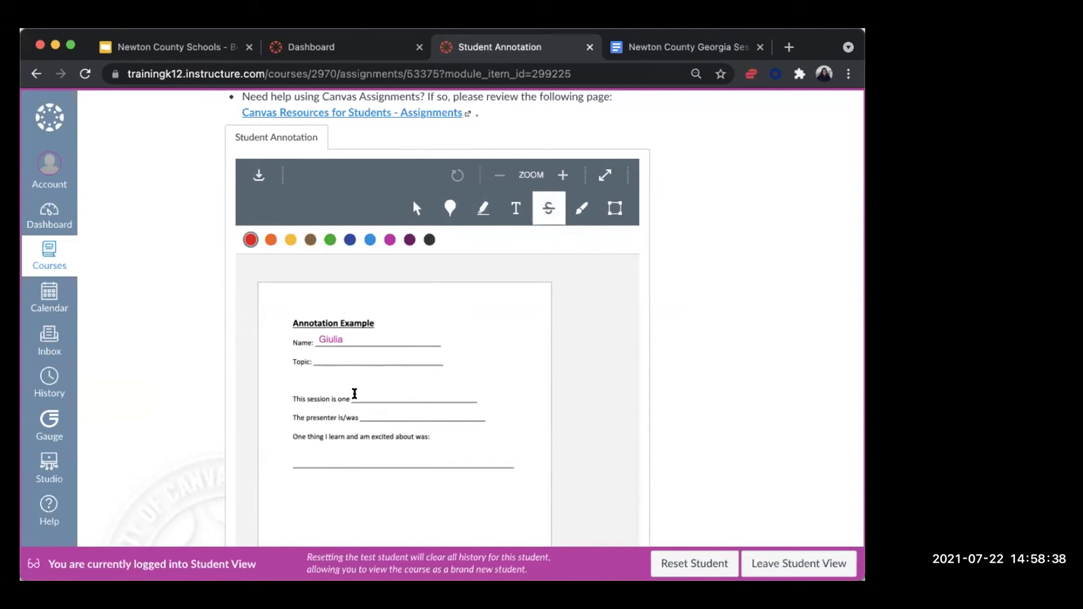
drag(352, 393, 533, 398)
click(551, 405)
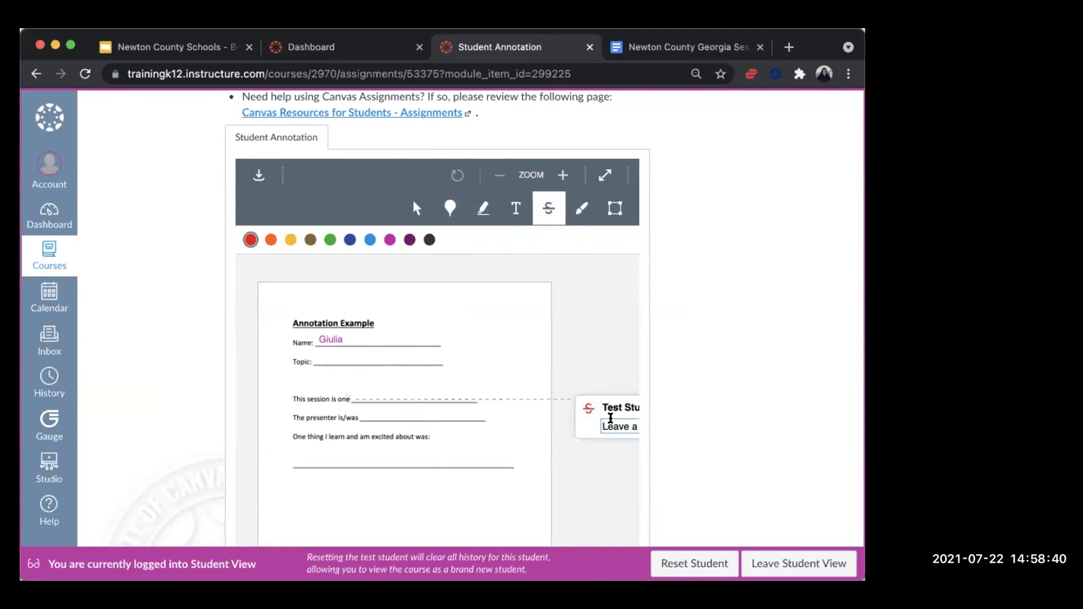
text(Typo!)
key(Return)
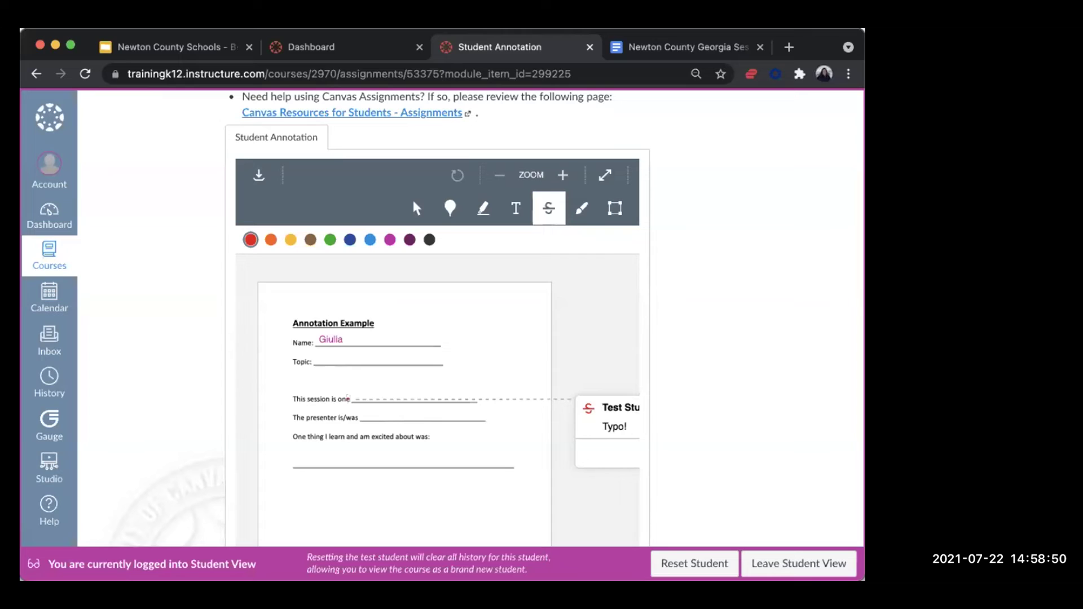
Draw a short, thin yellow freehand stroke at the start of the Topic line and finish the drawing.
click(582, 208)
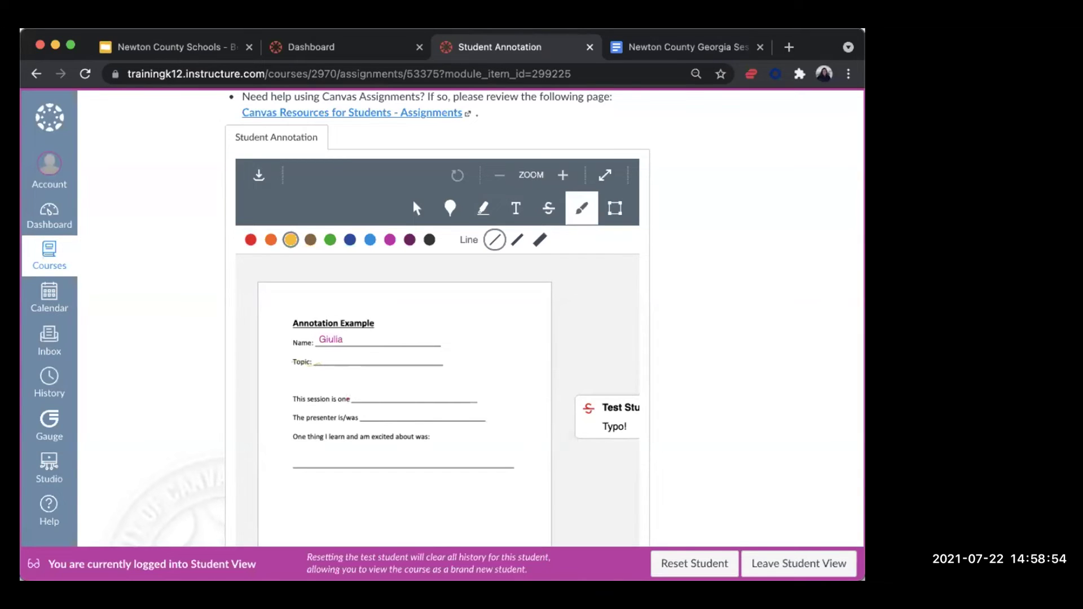
drag(310, 365, 342, 362)
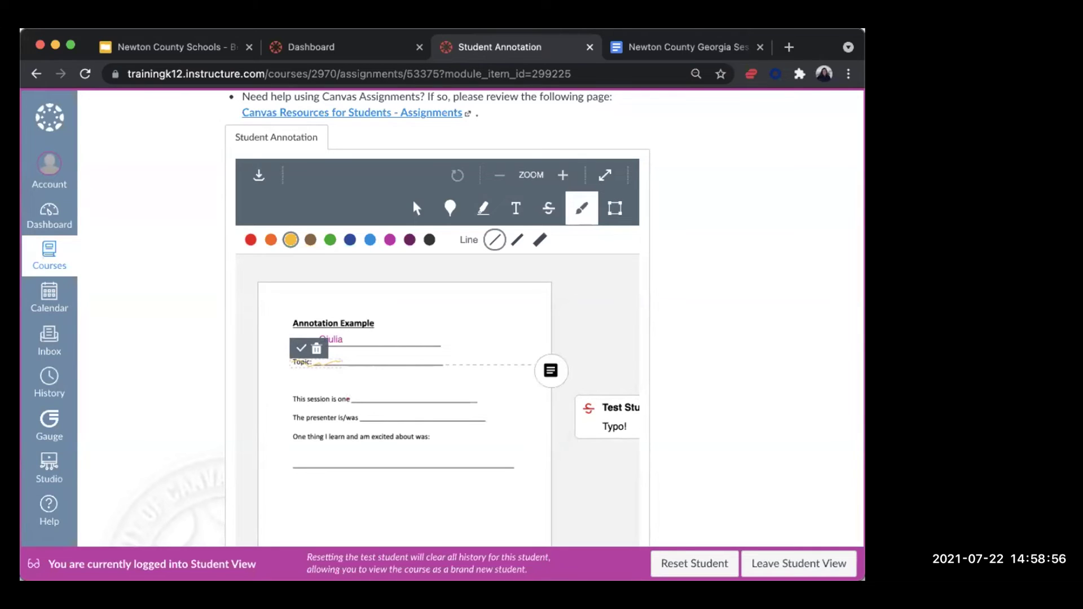
click(301, 348)
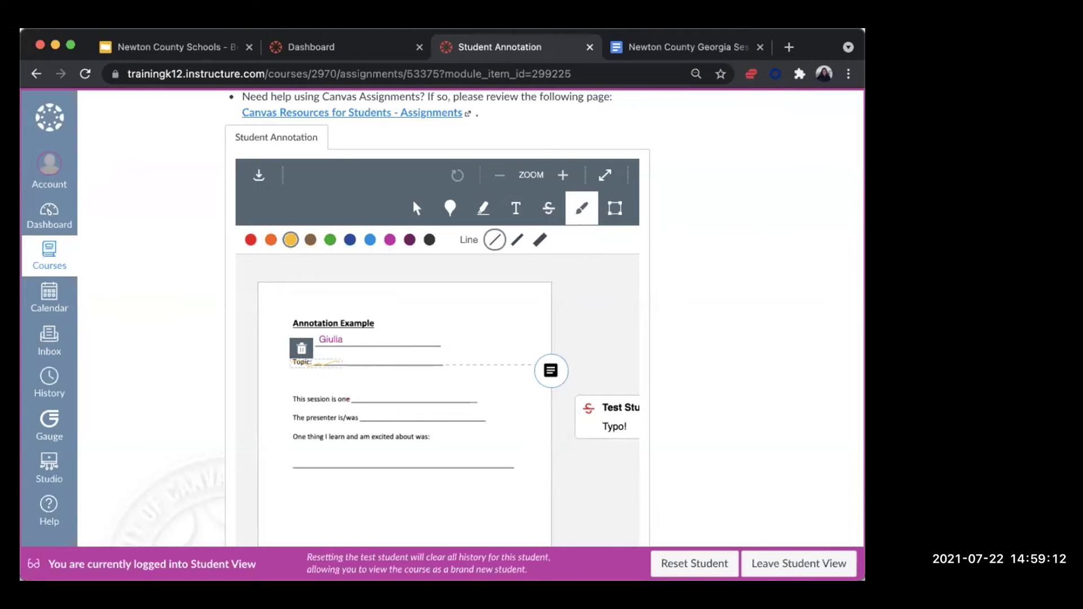
key(Escape)
Leave the annotation assignment without submitting it and go on past File Upload to the External Tool - Google 1.3 assignment.
scroll(403, 395, down, 3)
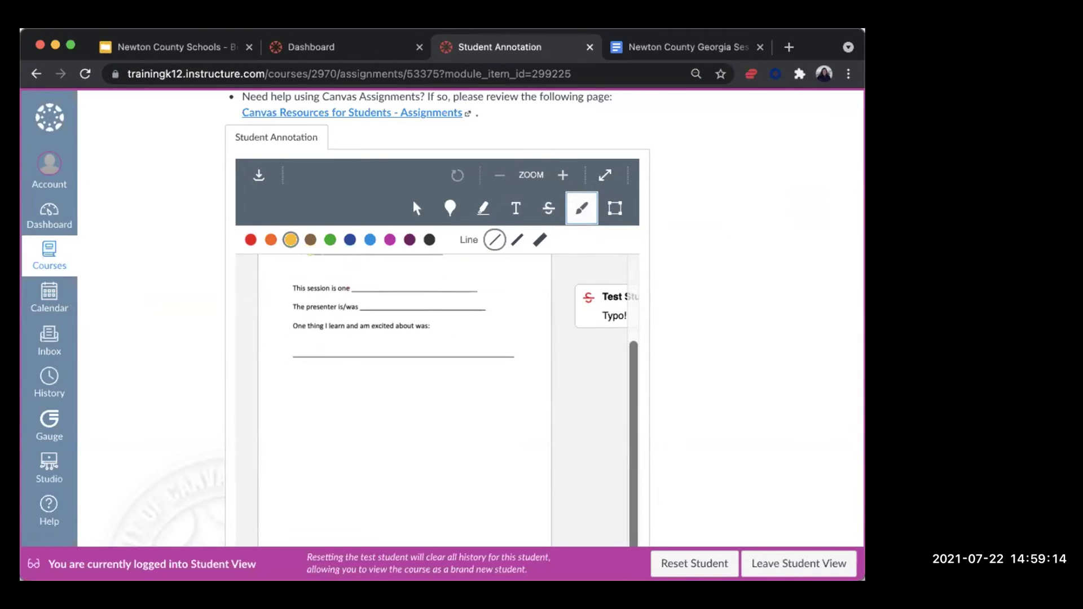
scroll(404, 316, down, 4)
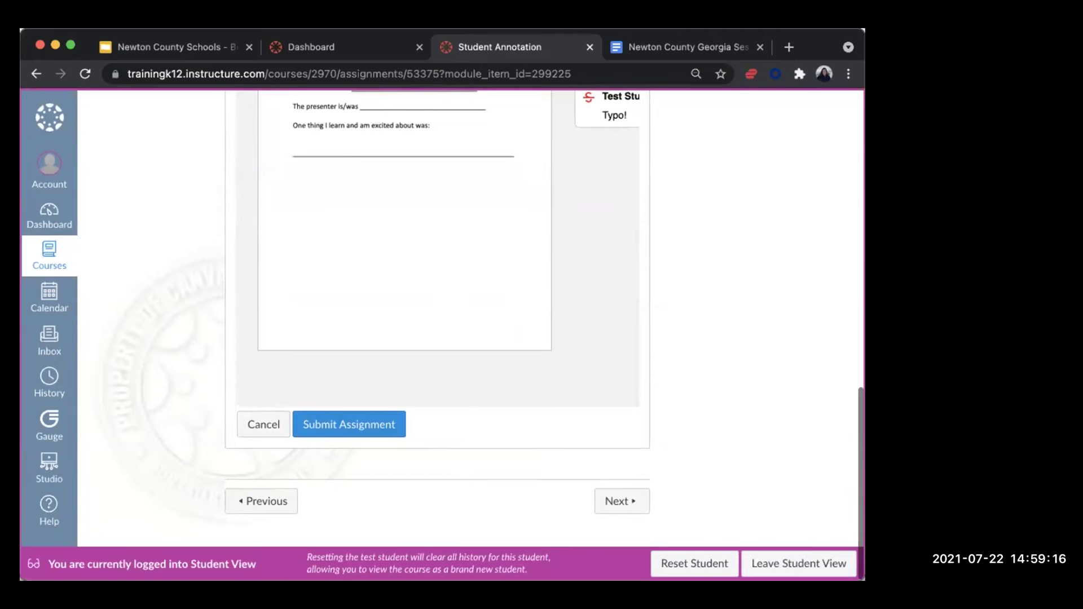
click(622, 501)
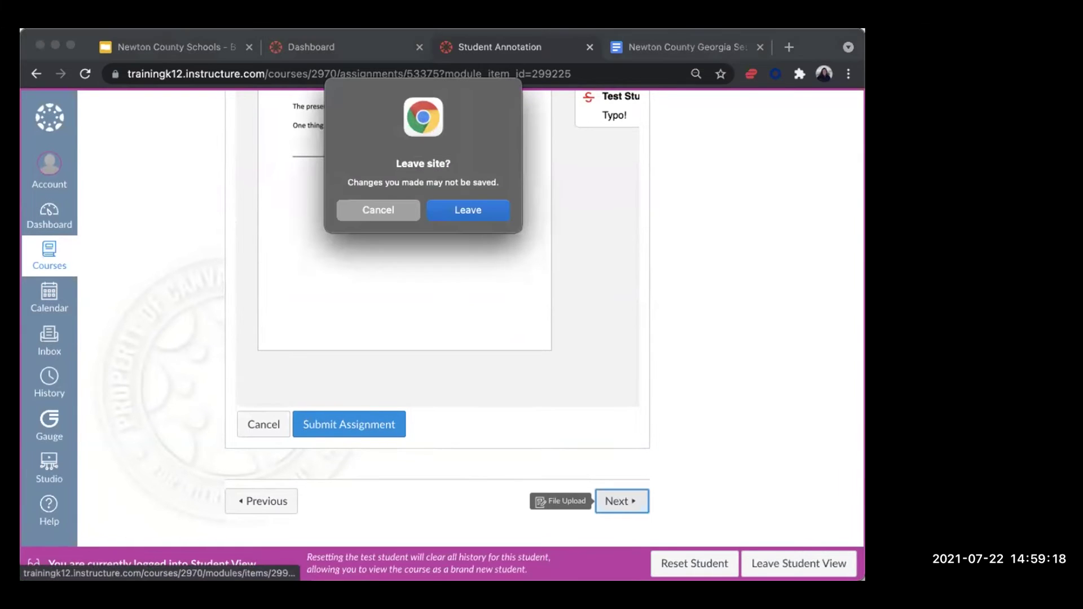
click(468, 210)
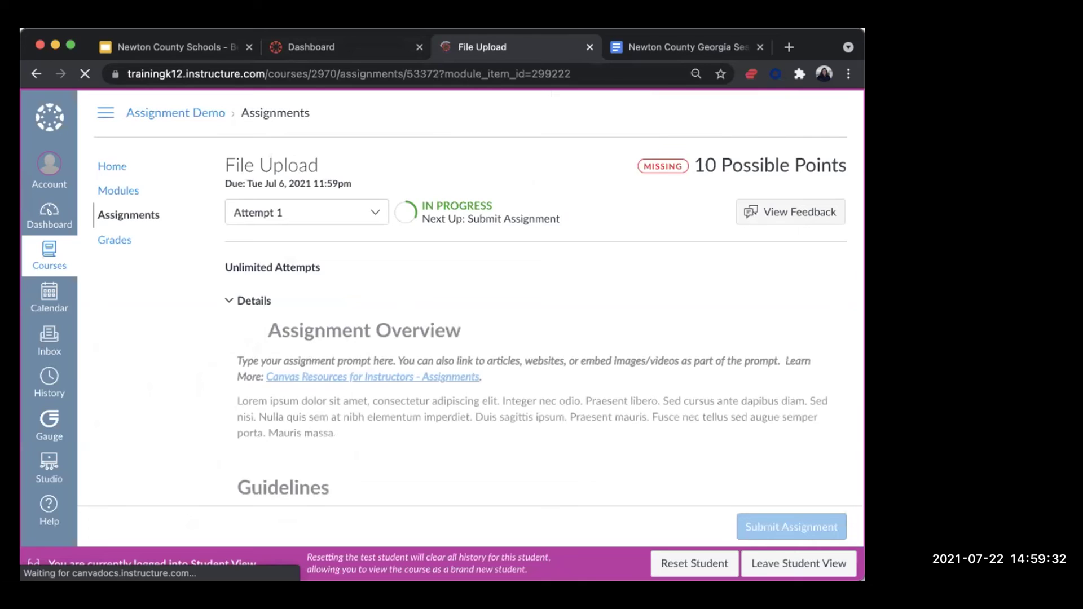
scroll(469, 302, down, 10)
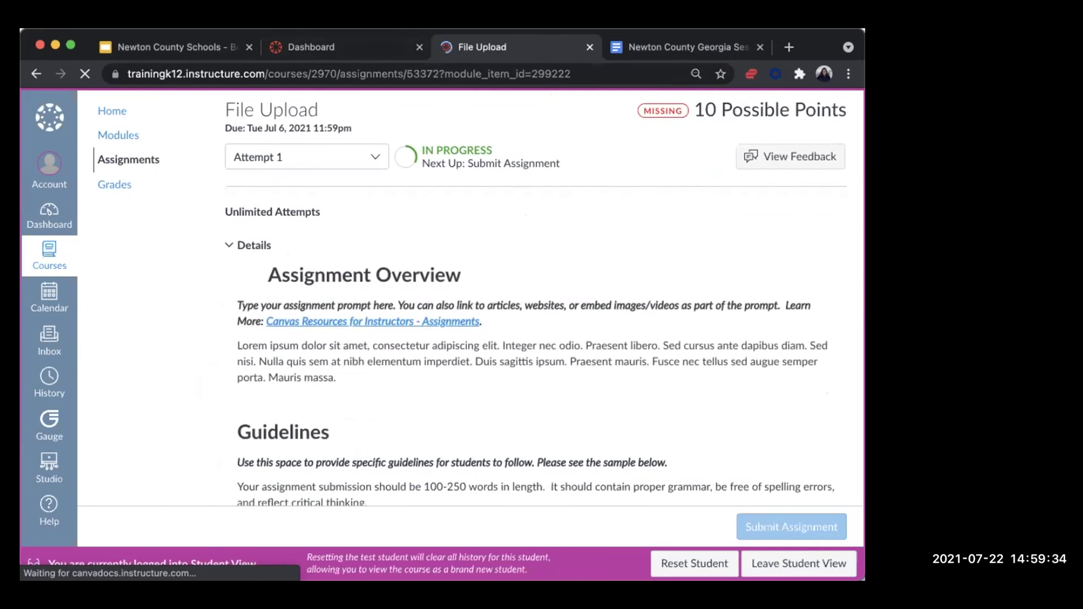
click(820, 426)
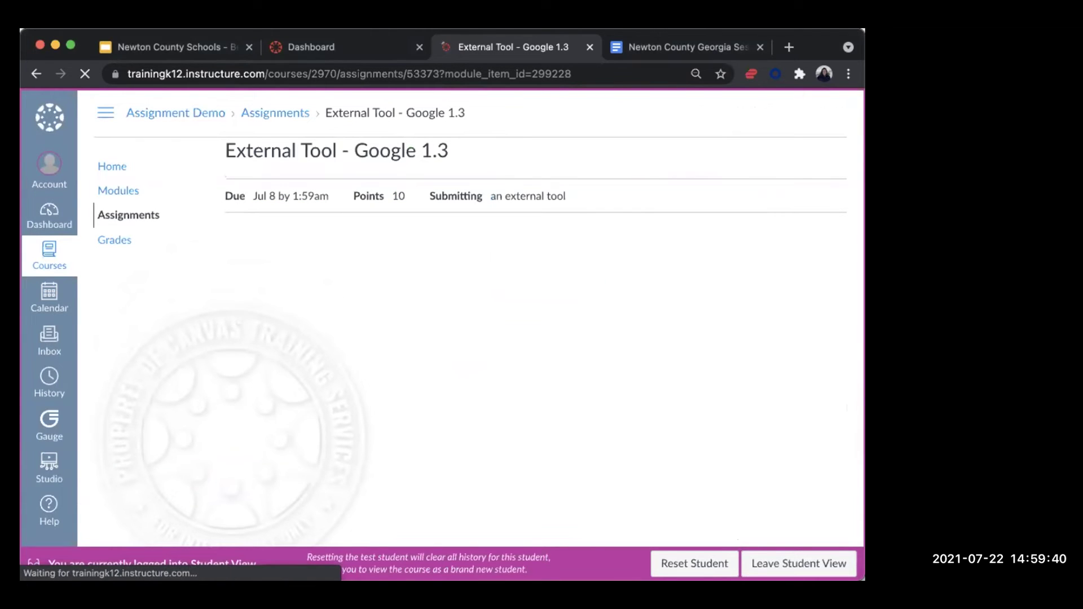
Return to the Assignment Demo course in teacher view and open Example Activity 1 from Example Group 1 in the assignments list.
key(ctrl+shift+Tab)
key(ctrl+Tab)
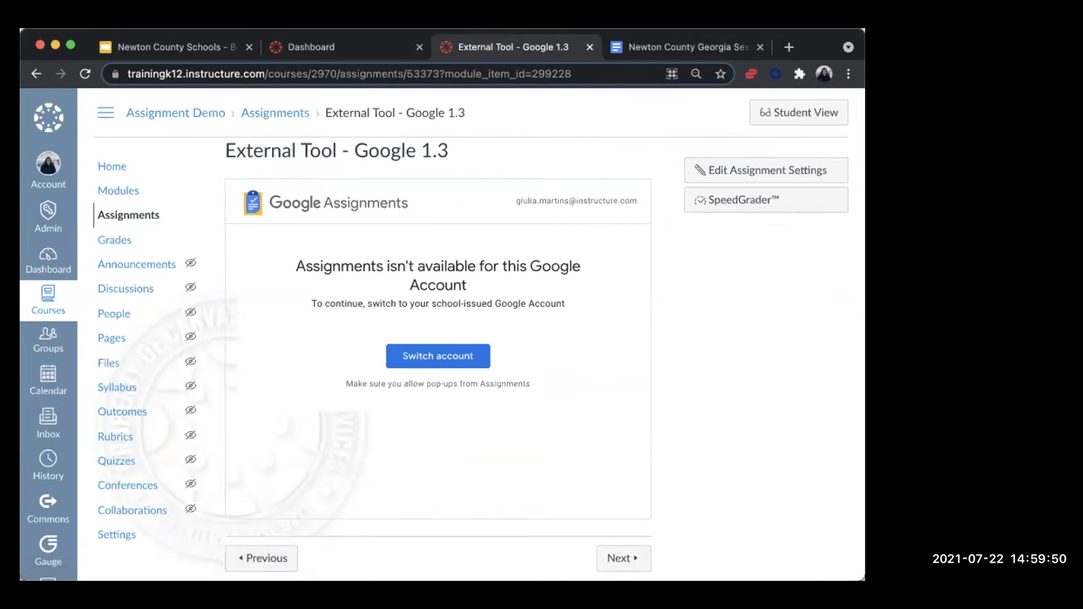
key(Return)
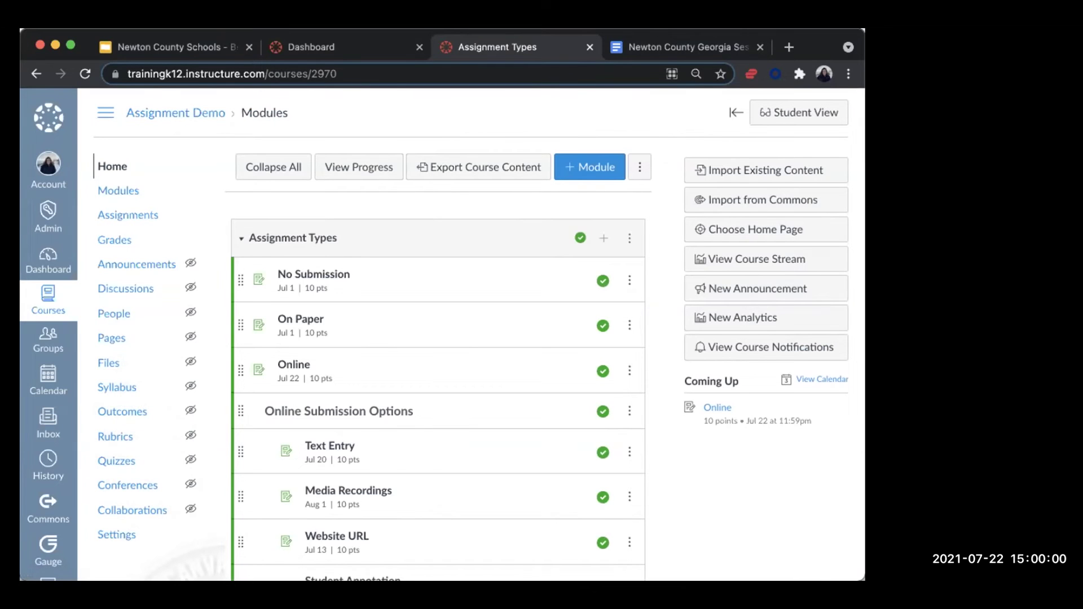
click(128, 215)
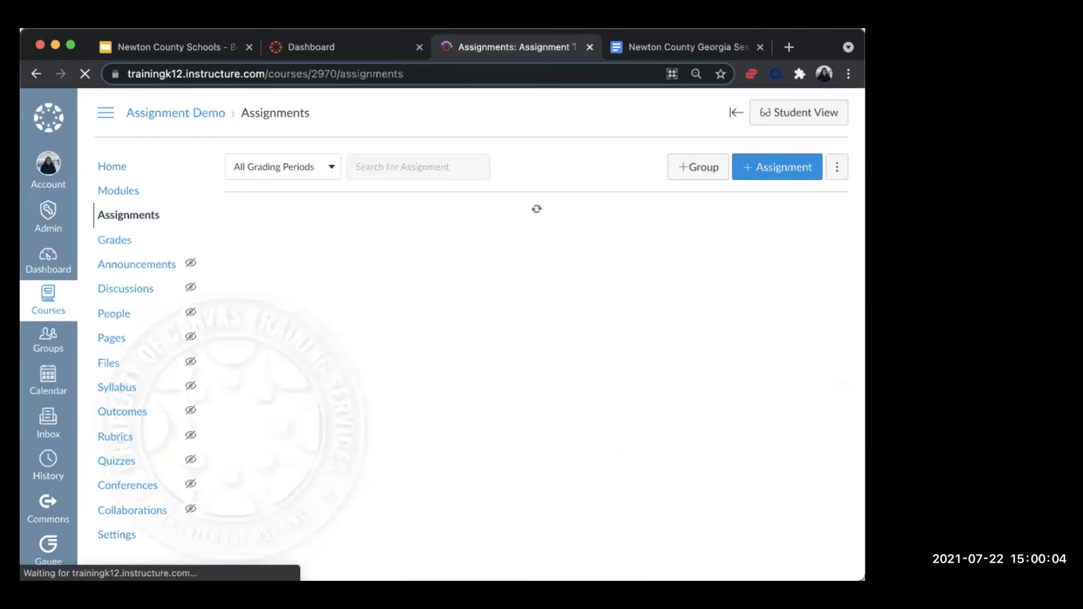
scroll(536, 361, down, 9)
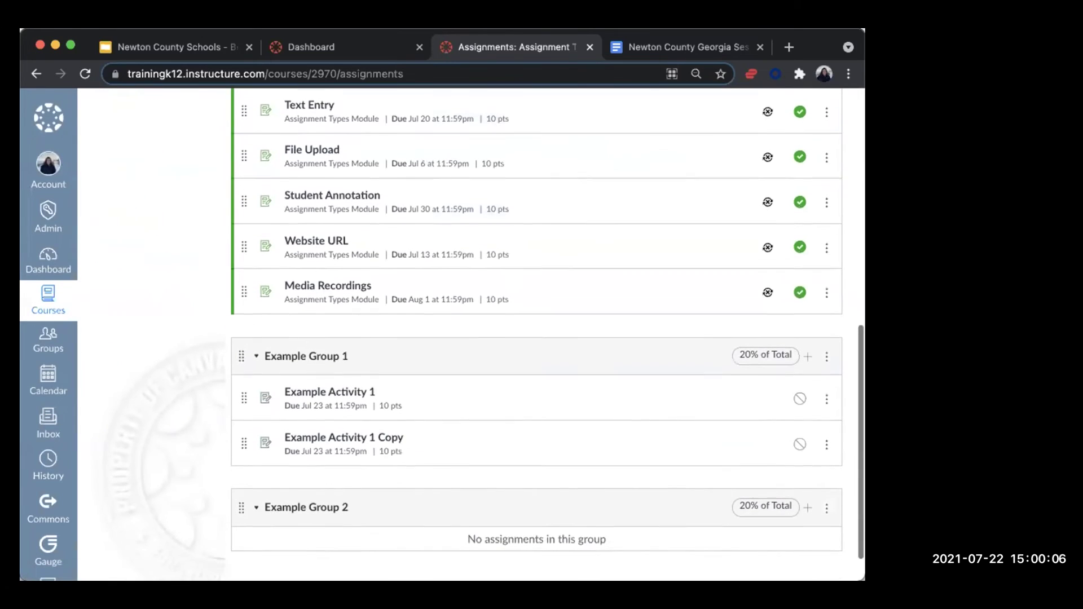
click(329, 388)
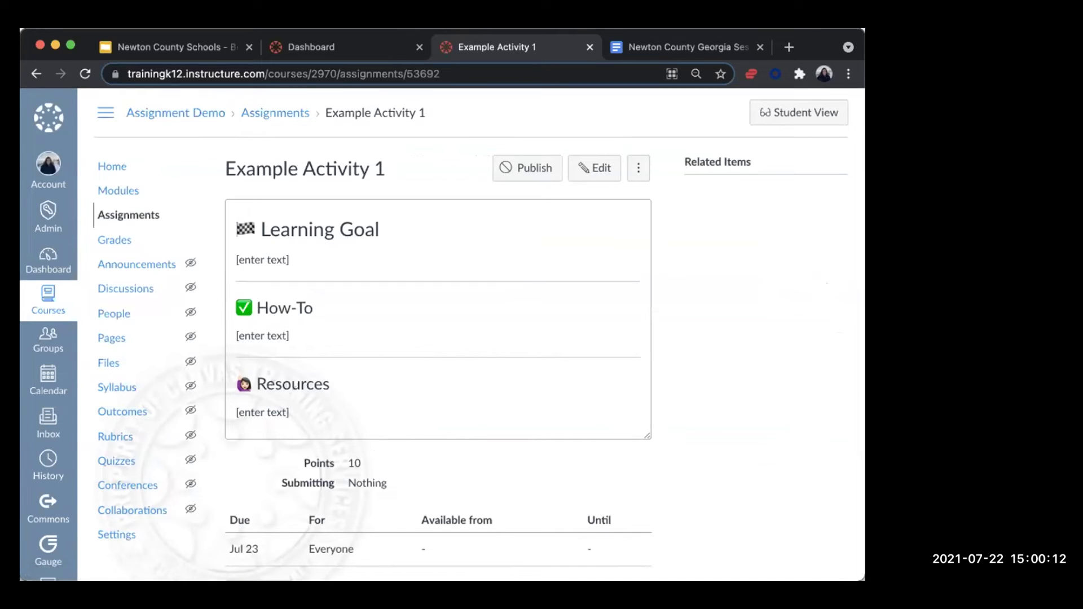
Edit Example Activity 1 and set its submission type to Online.
click(594, 168)
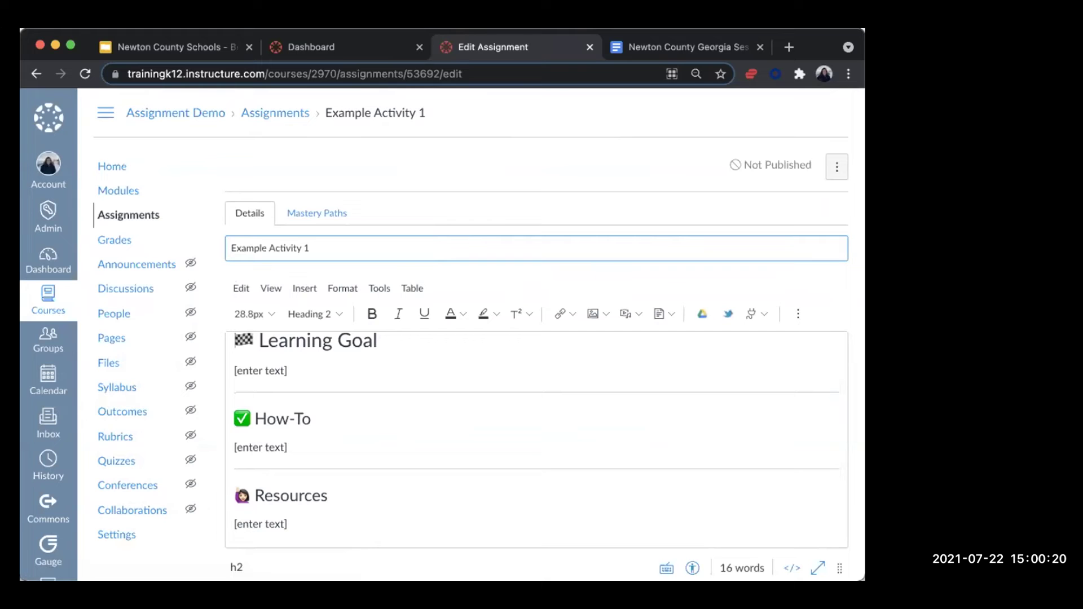
scroll(536, 338, down, 6)
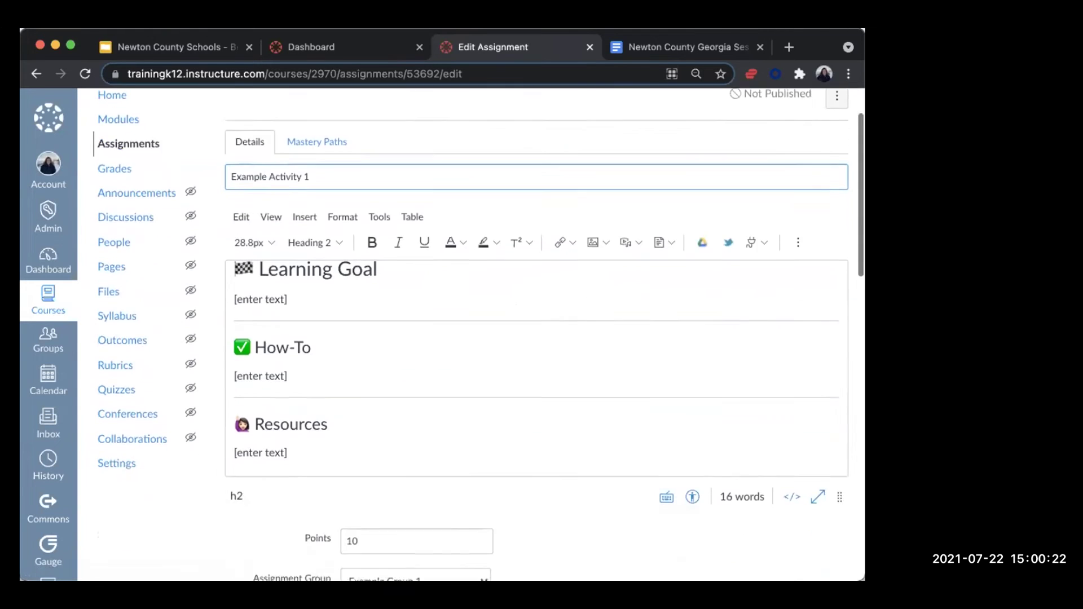
scroll(536, 339, down, 3)
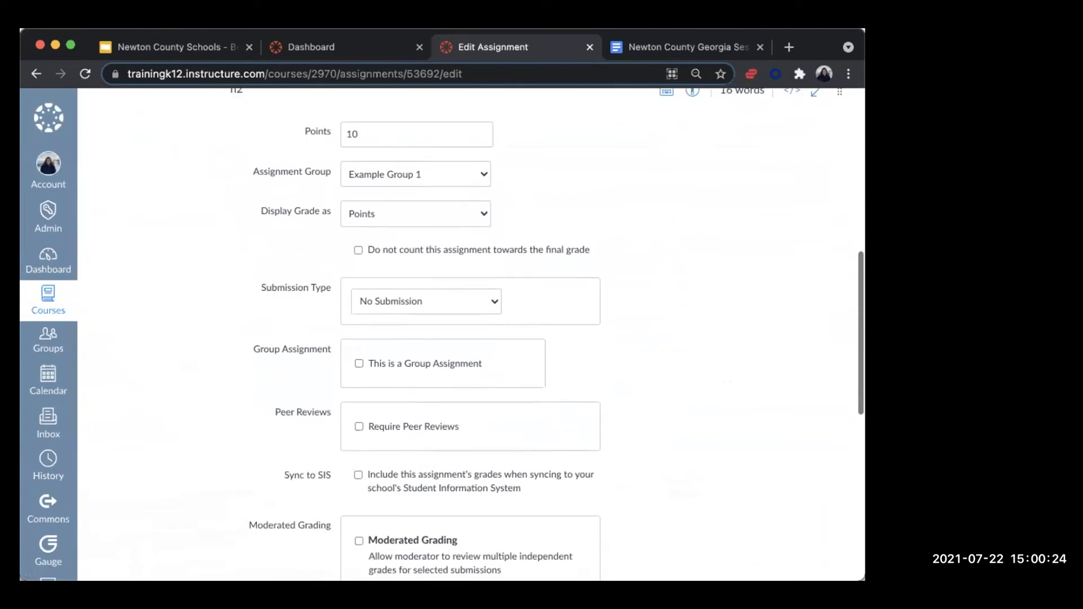
click(409, 280)
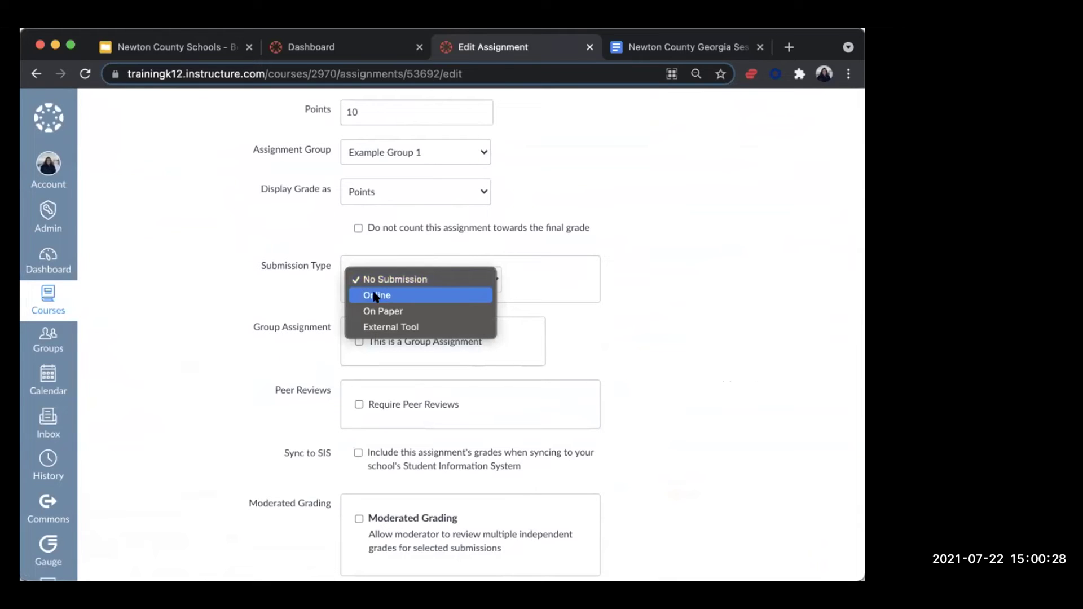
click(390, 296)
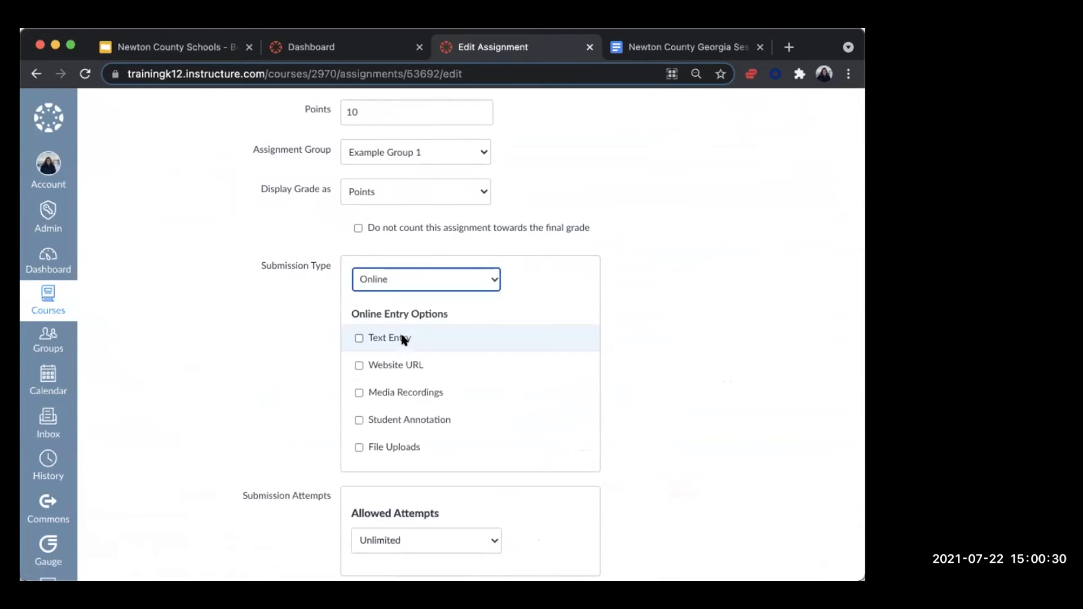
Allow Text Entry, Website URL, Media Recordings and File Uploads as the online entry options.
click(359, 339)
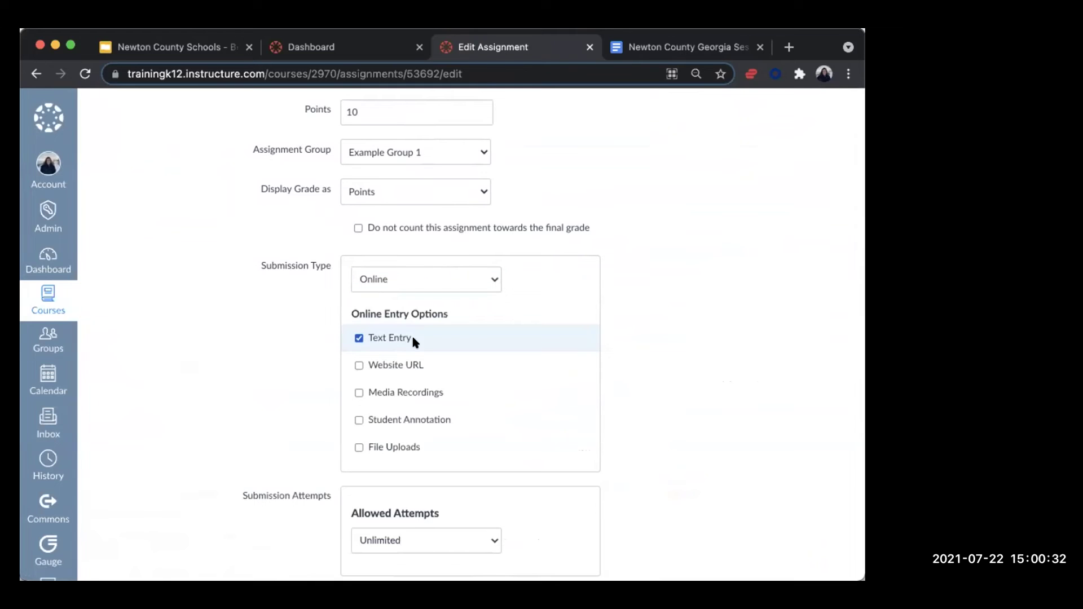
click(359, 338)
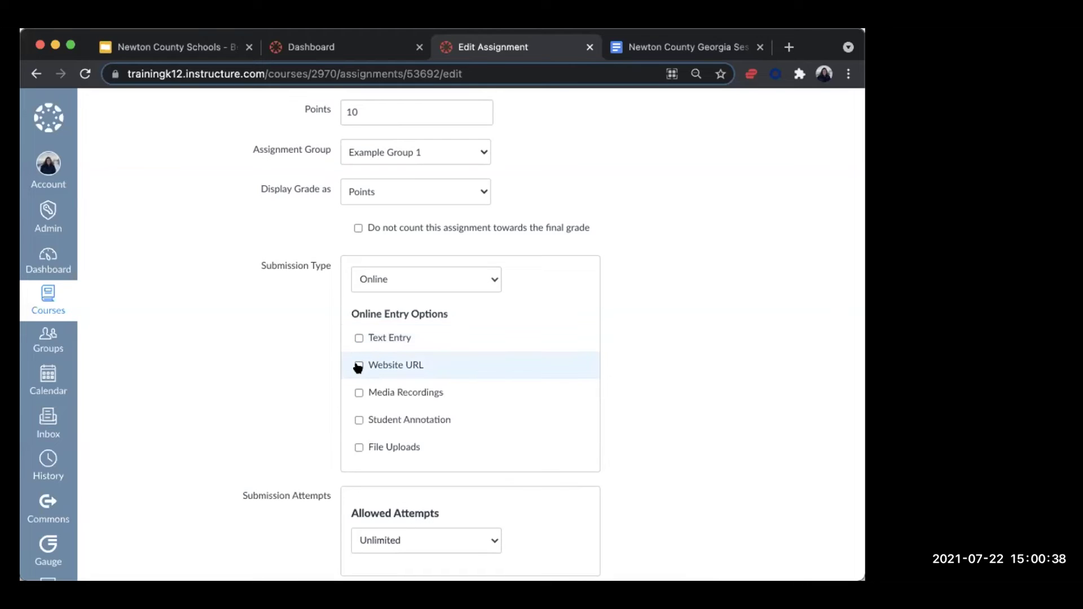
click(358, 365)
click(359, 393)
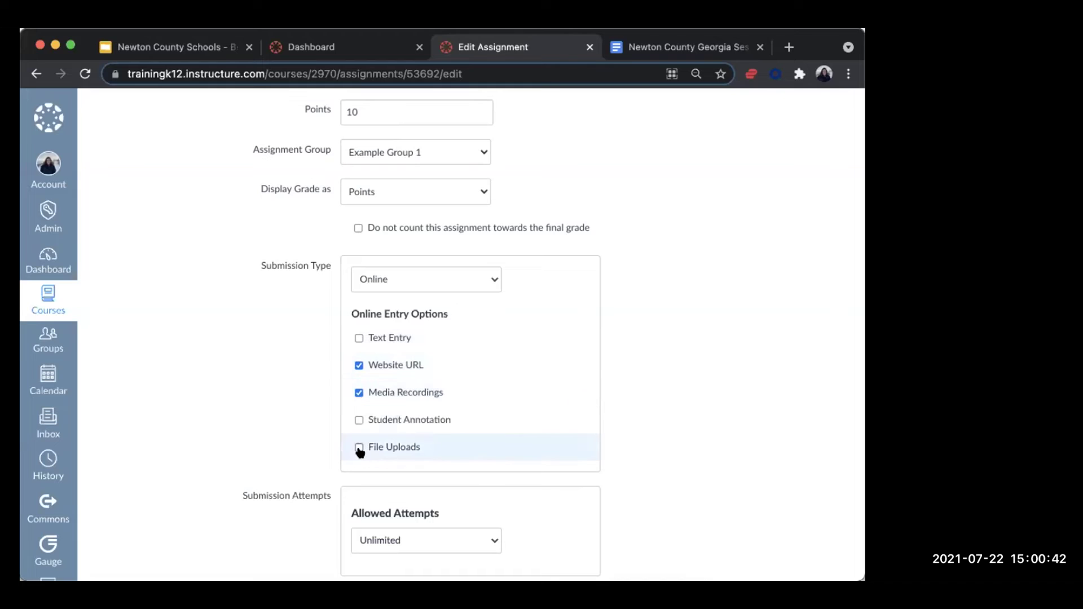
click(359, 447)
click(358, 340)
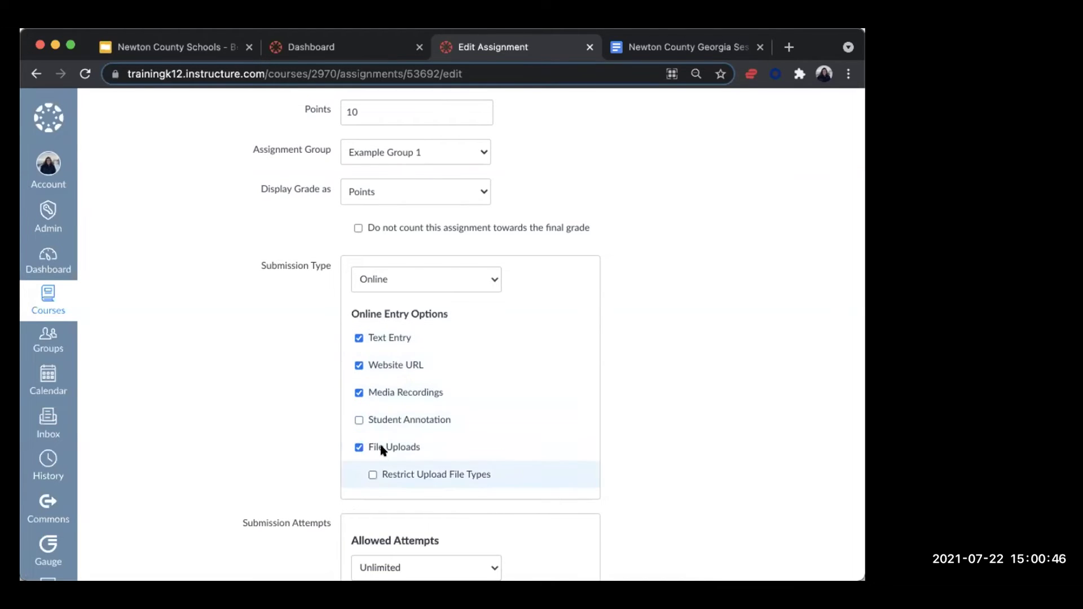
Disallow Text Entry, Website URL and Media Recordings so that File Uploads is the only online entry option.
click(357, 420)
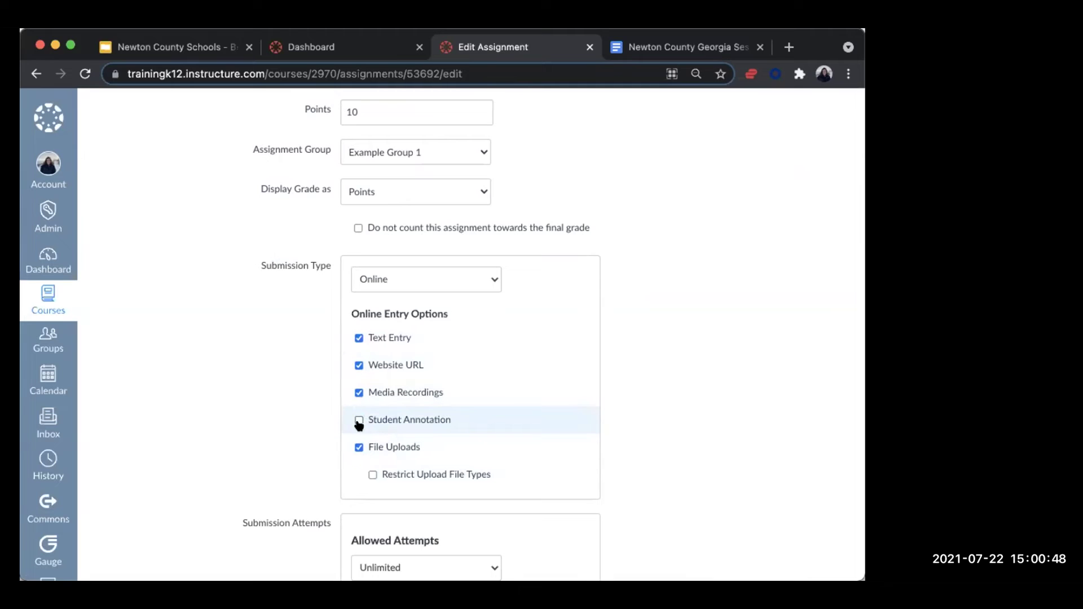
click(358, 421)
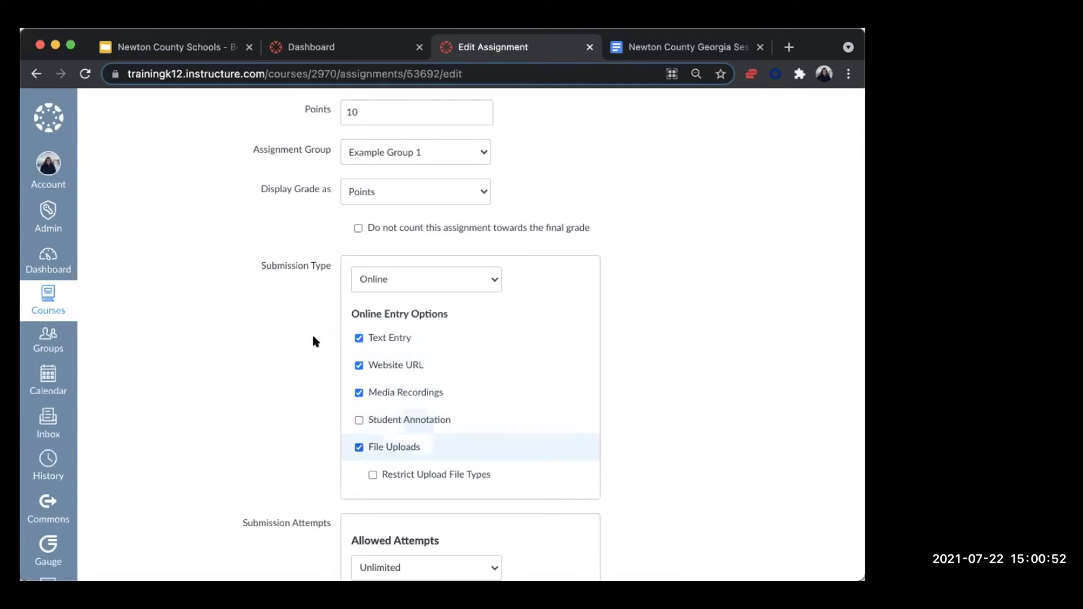
click(355, 394)
click(357, 364)
click(355, 338)
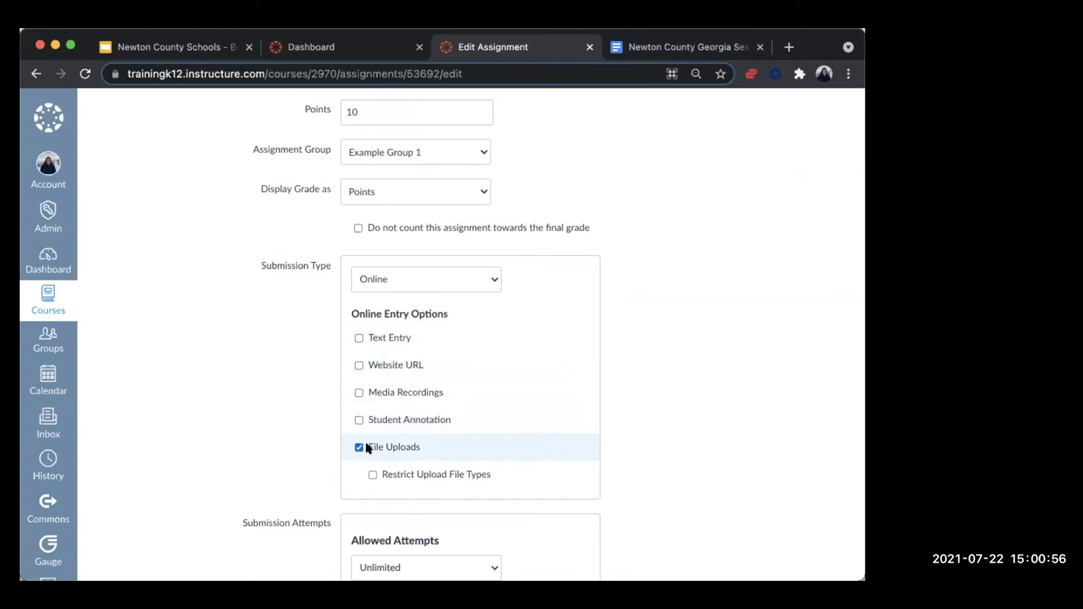
scroll(430, 422, down, 1)
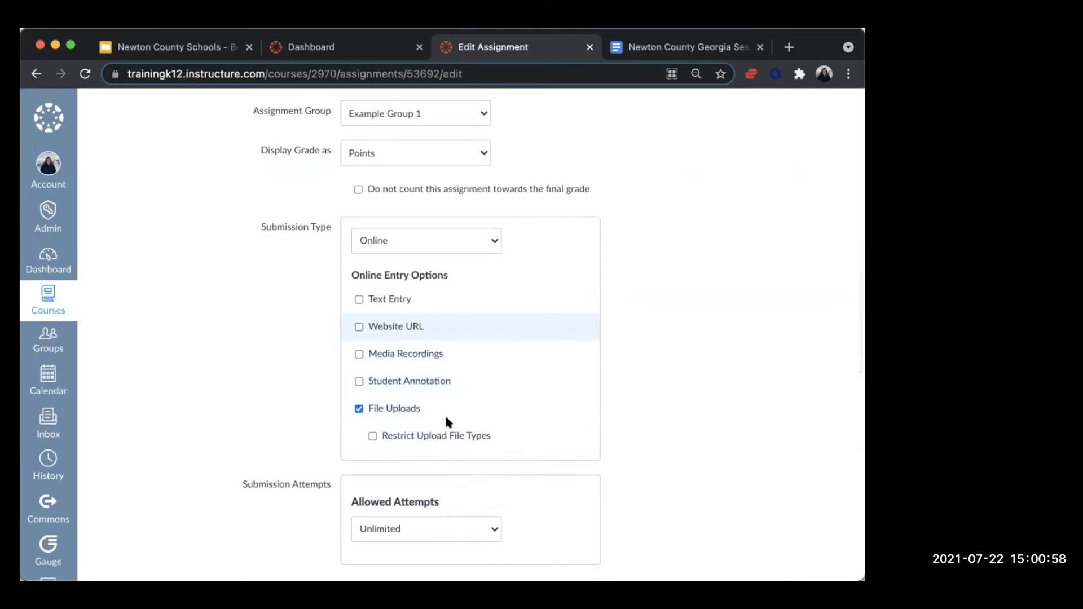
scroll(466, 391, up, 5)
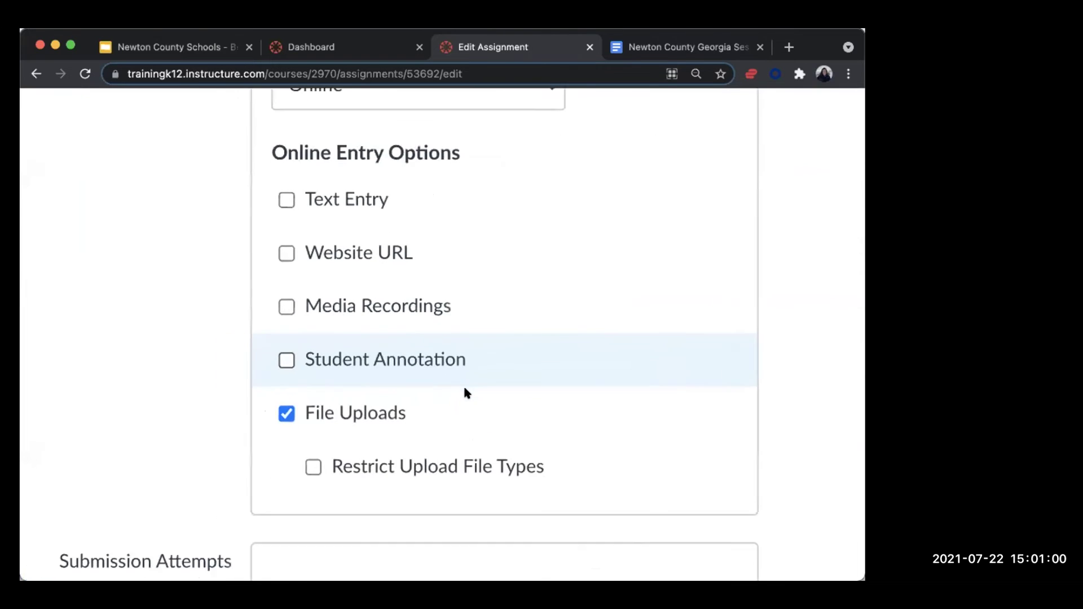
scroll(466, 391, down, 3)
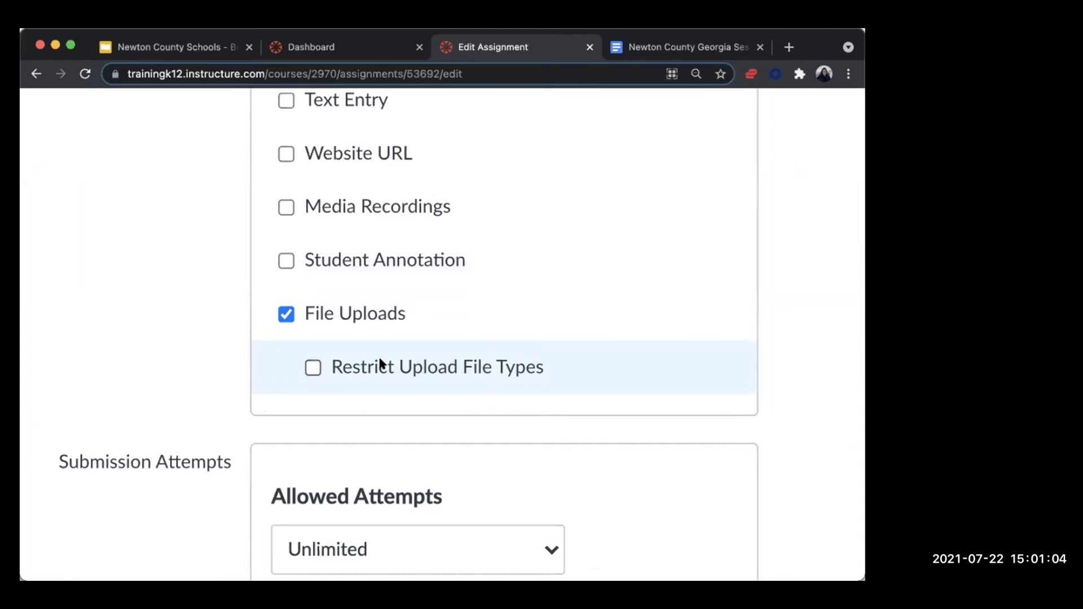
Restrict the upload file types for File Uploads to the allowed extensions doc,docx,pdf.
click(313, 368)
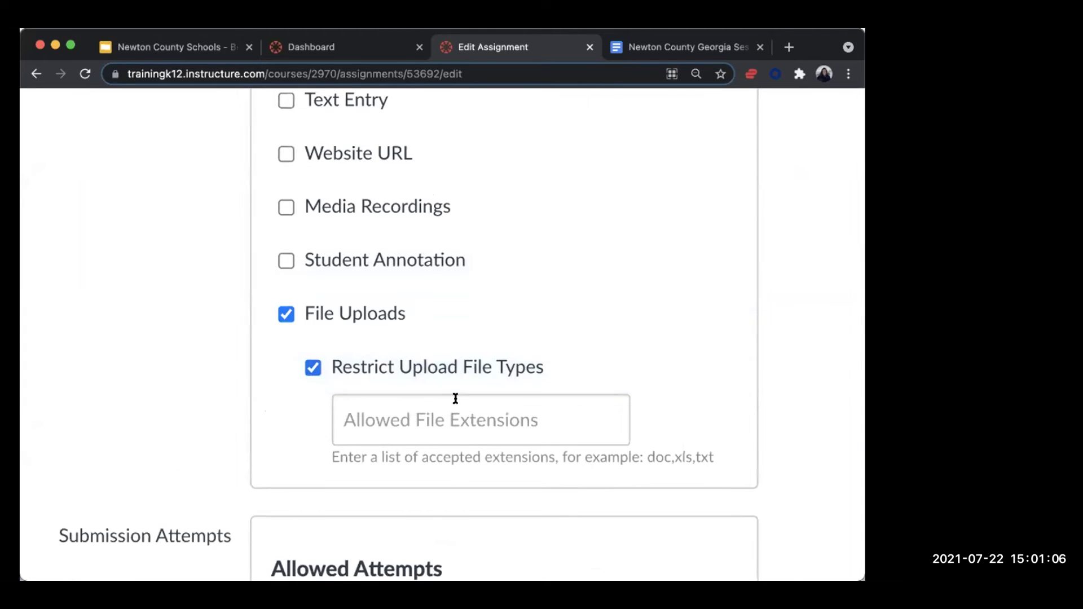
scroll(455, 399, down, 2)
click(496, 356)
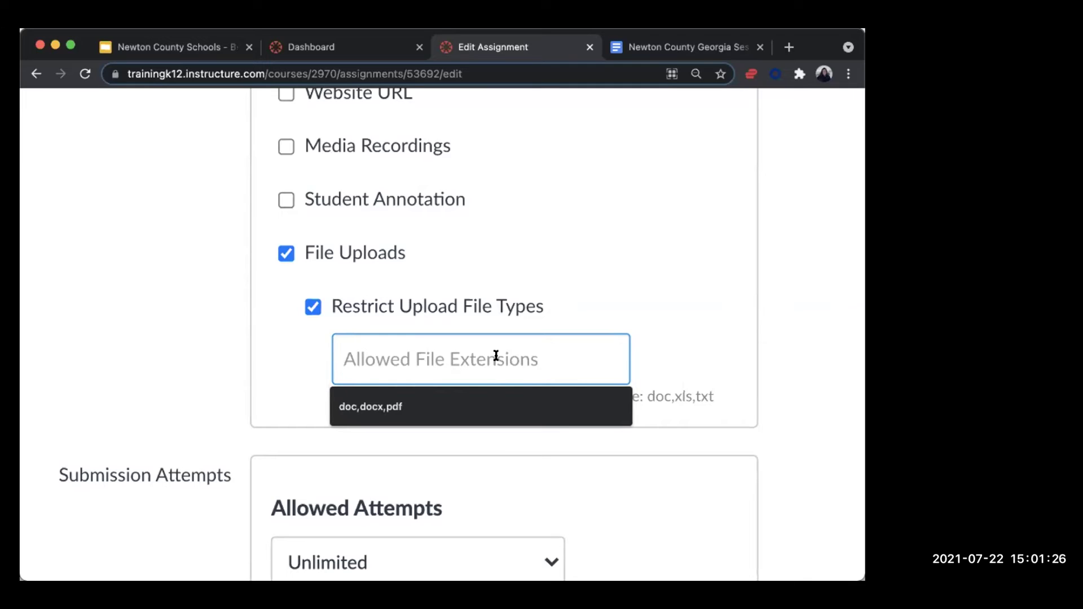
click(374, 408)
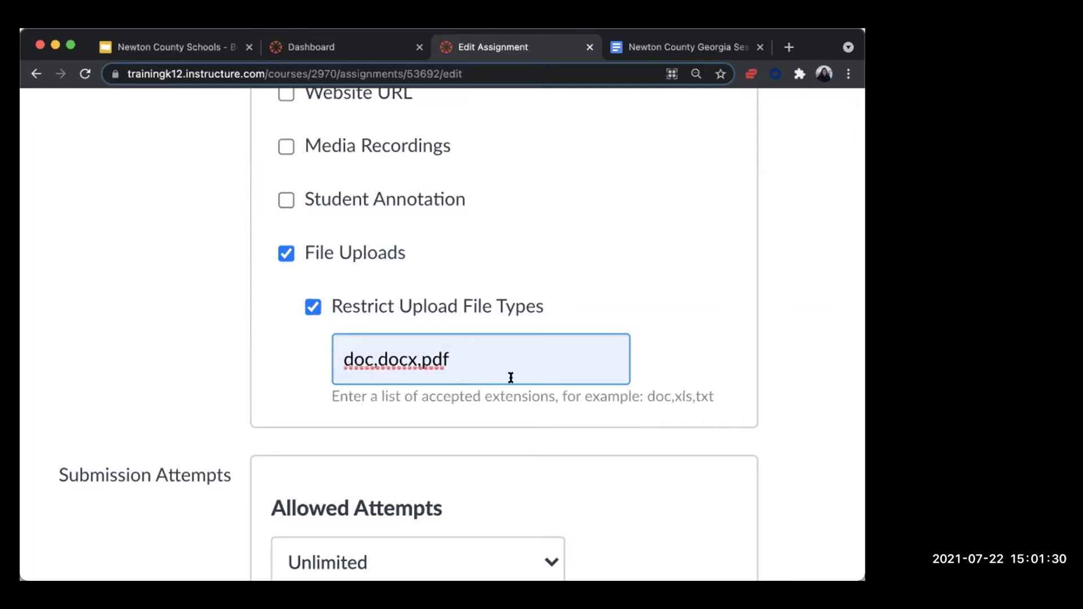
Examine the allowed file extensions and the example format for listing accepted extensions.
drag(647, 393, 718, 395)
click(675, 401)
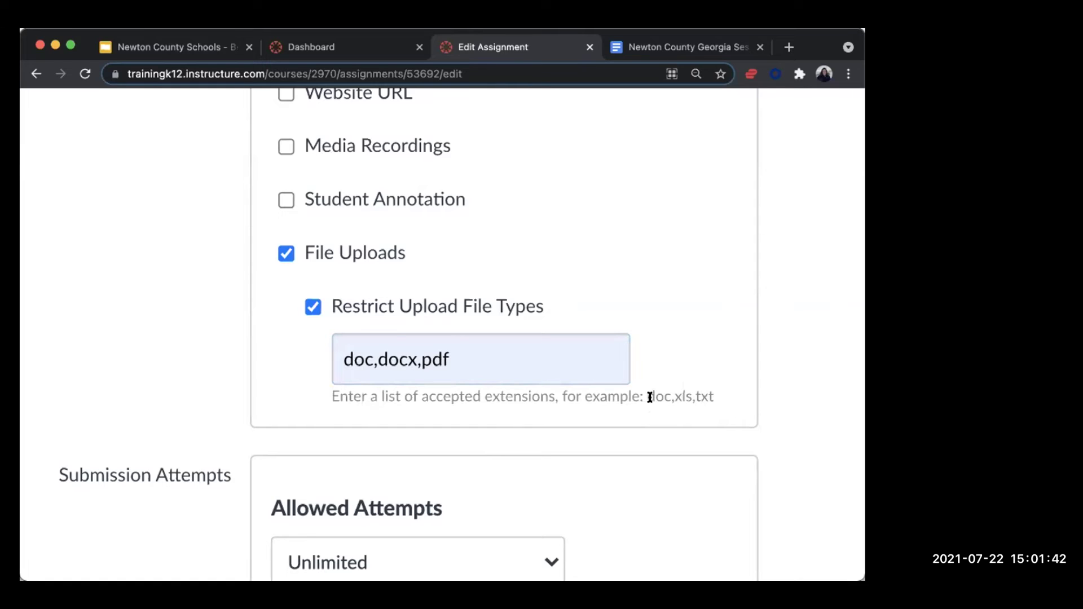
drag(656, 397, 696, 398)
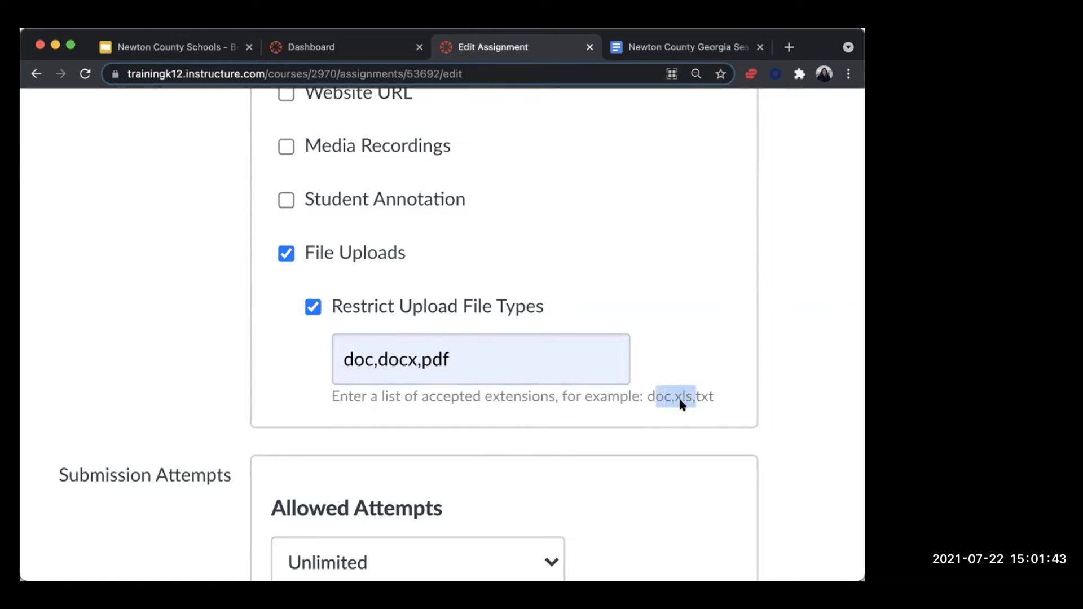
click(342, 359)
click(499, 357)
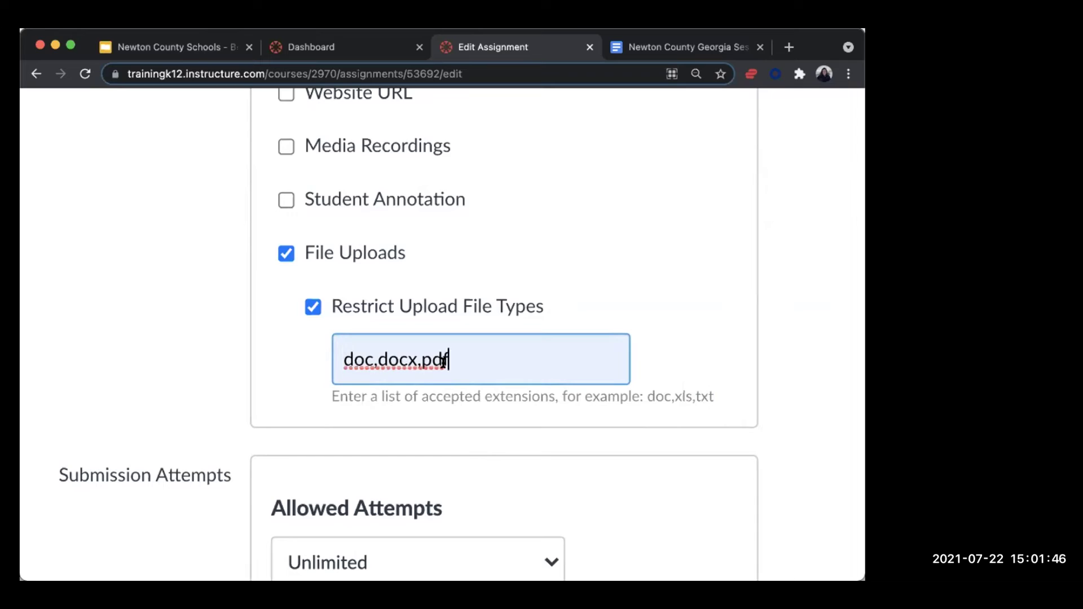
click(522, 418)
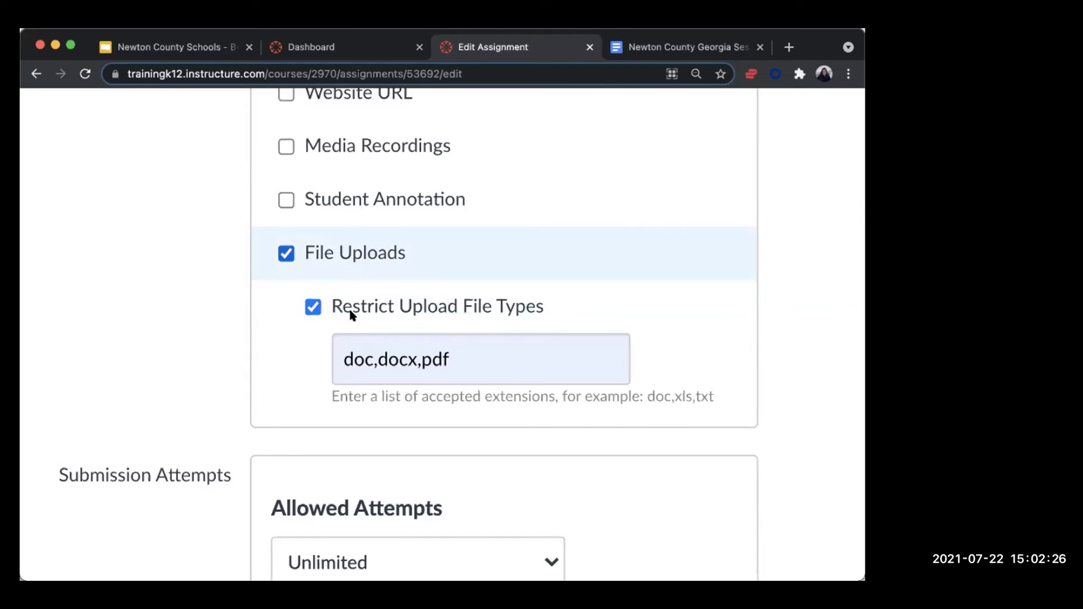
click(521, 352)
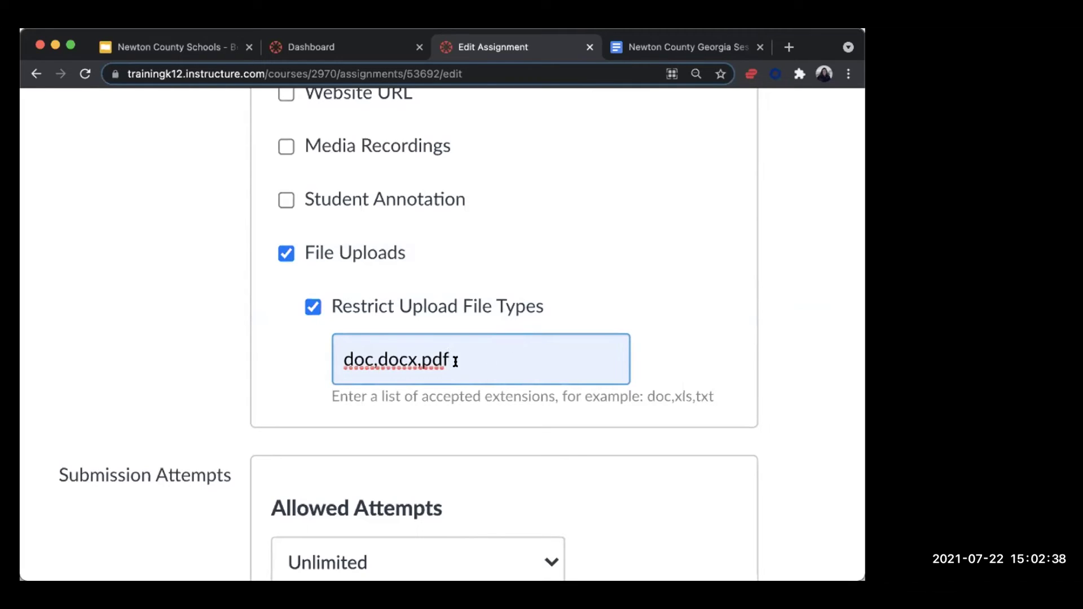
drag(456, 361, 379, 358)
click(430, 345)
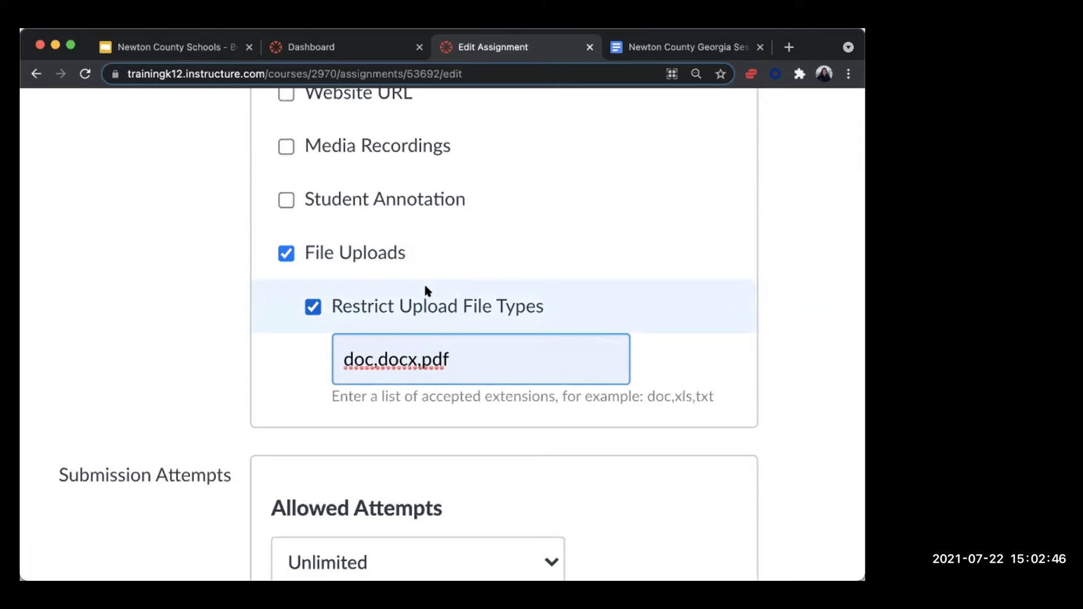
Allow Student Annotation and disallow File Uploads in the online entry options.
key(super+minus)
key(super+minus)
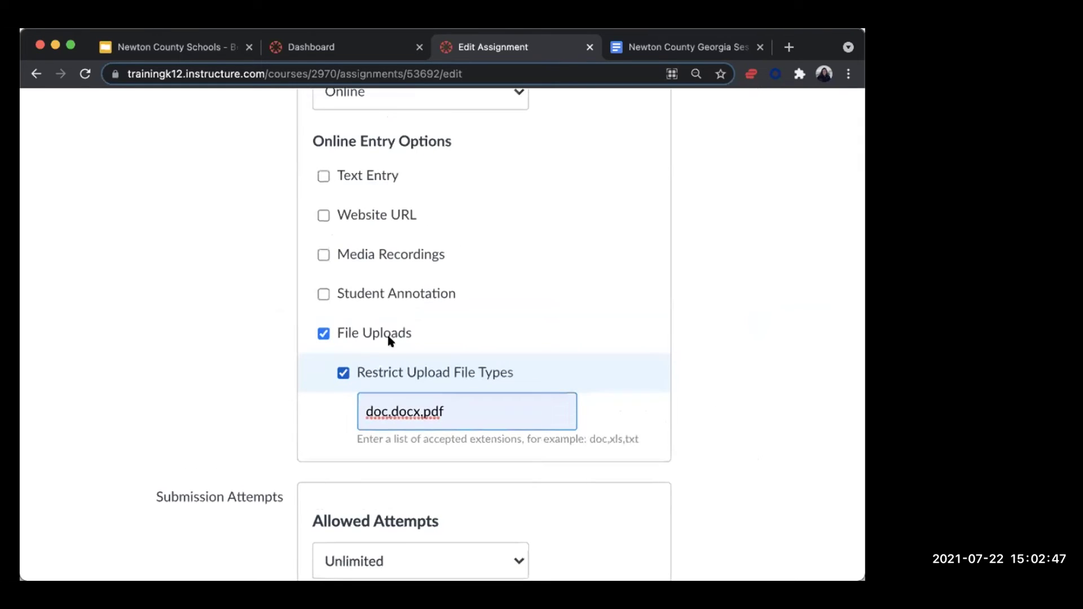
click(324, 294)
click(324, 576)
scroll(442, 284, down, 3)
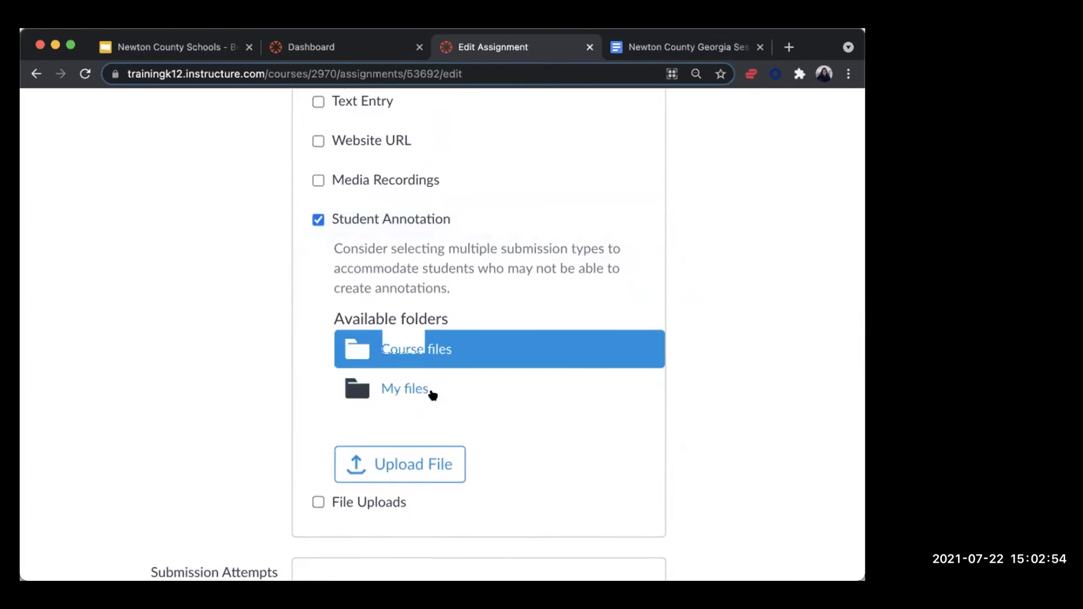
Choose Annotation Example.pdf from the Course files folder as the document for students to annotate.
click(455, 393)
click(419, 270)
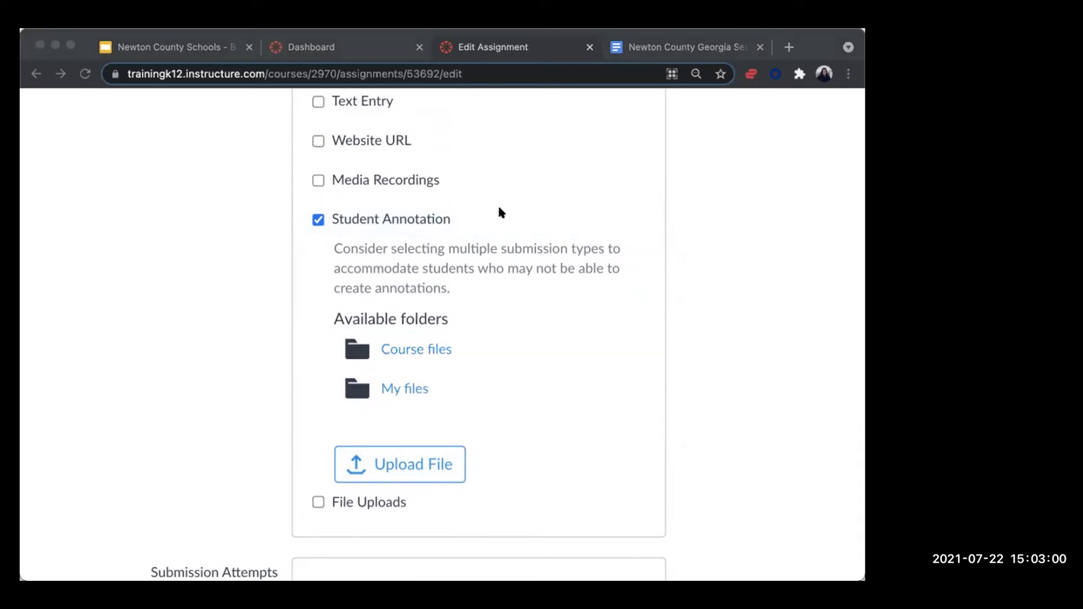
click(417, 348)
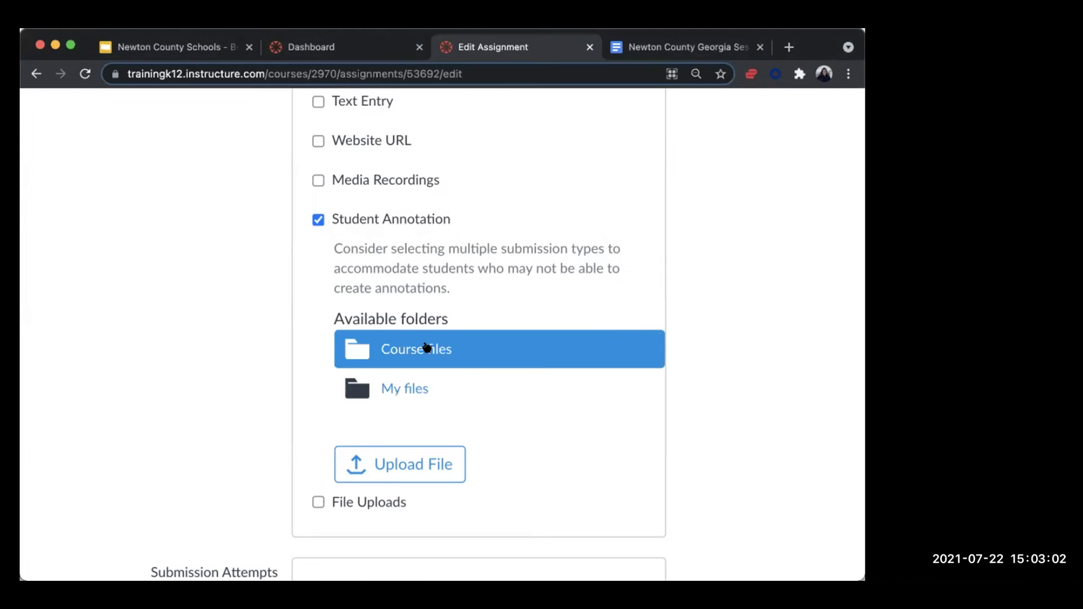
click(421, 388)
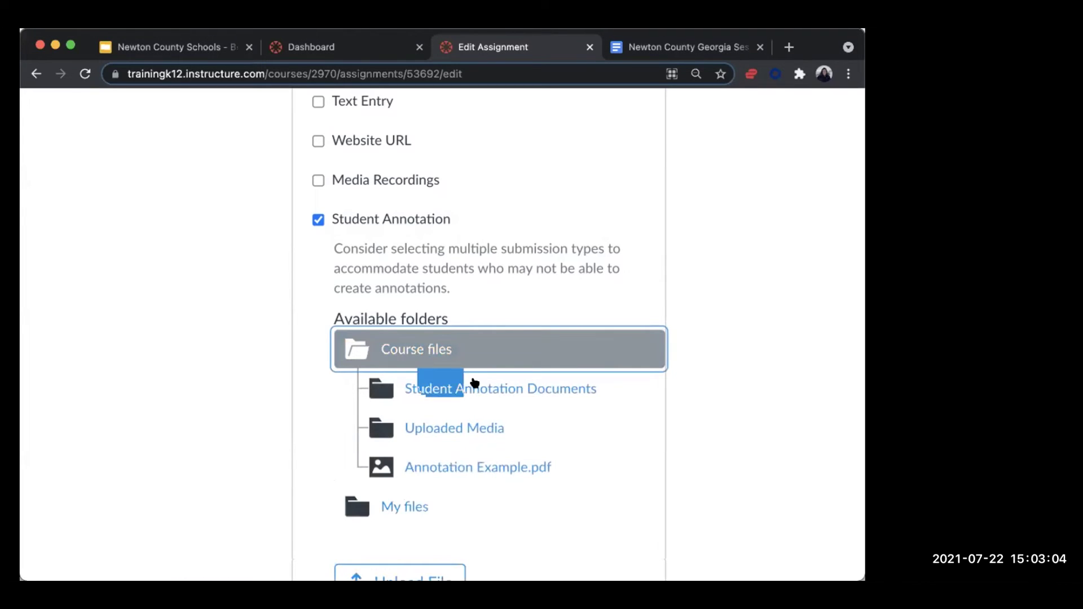
click(458, 467)
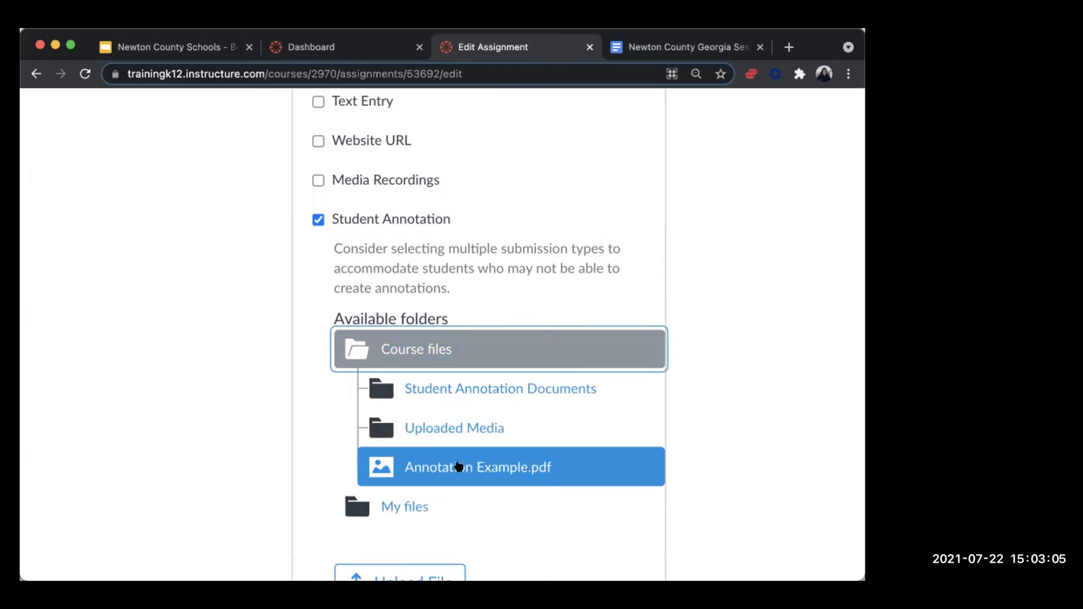
click(495, 468)
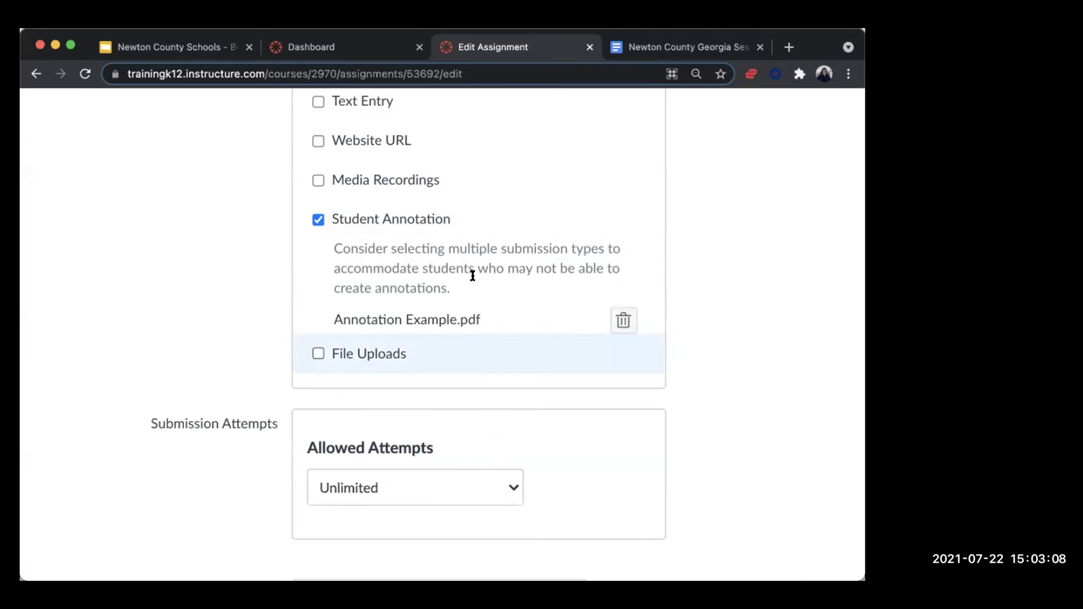
Remove Annotation Example.pdf from the Student Annotation option and choose it again from the Course files folder.
scroll(391, 345, up, 1)
scroll(392, 346, up, 1)
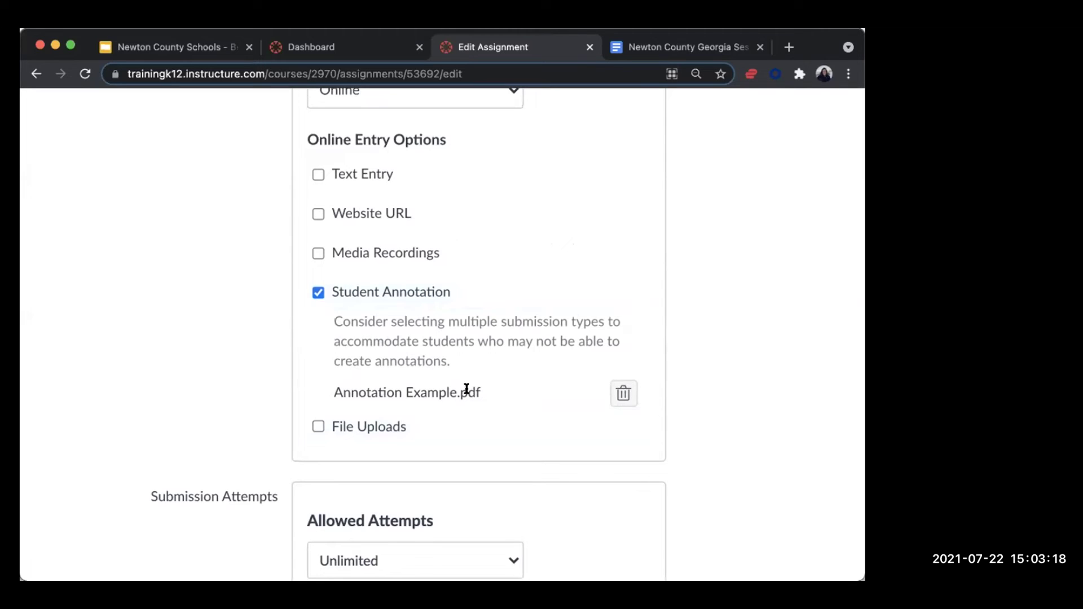
drag(331, 387, 473, 405)
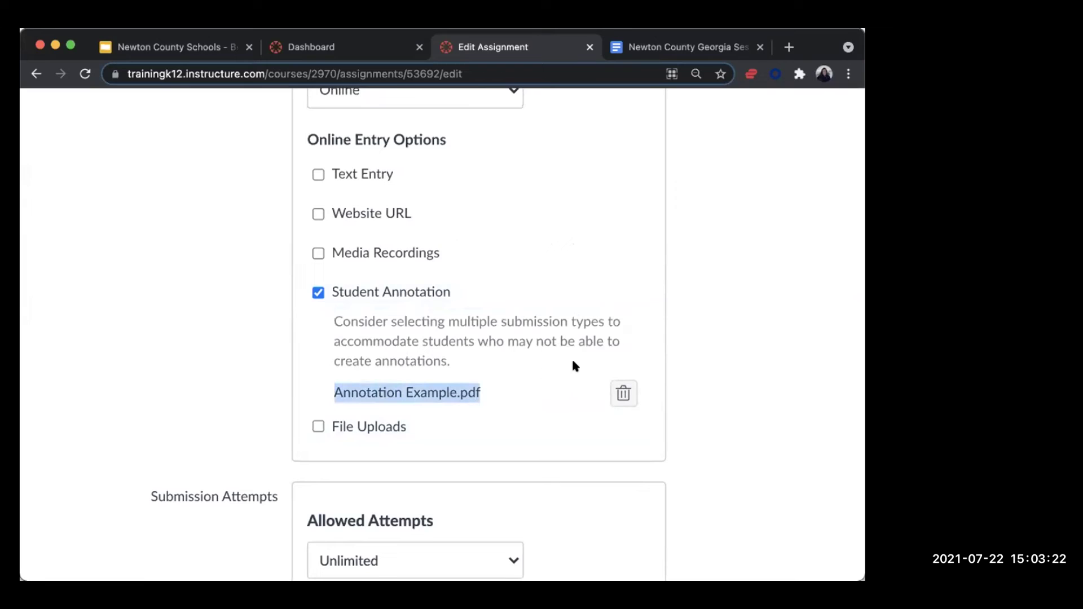
click(623, 394)
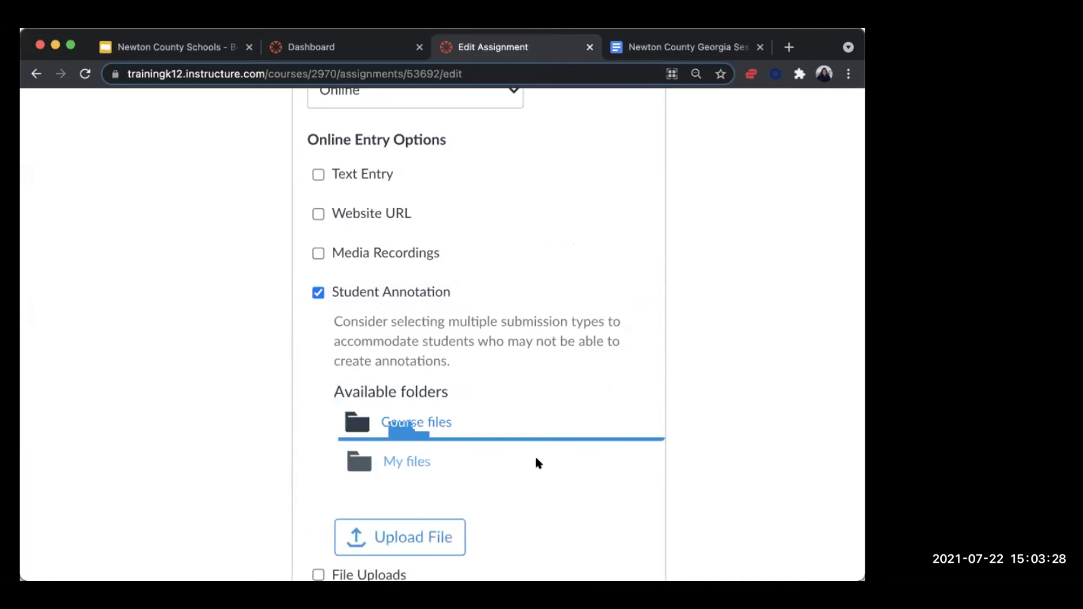
click(483, 430)
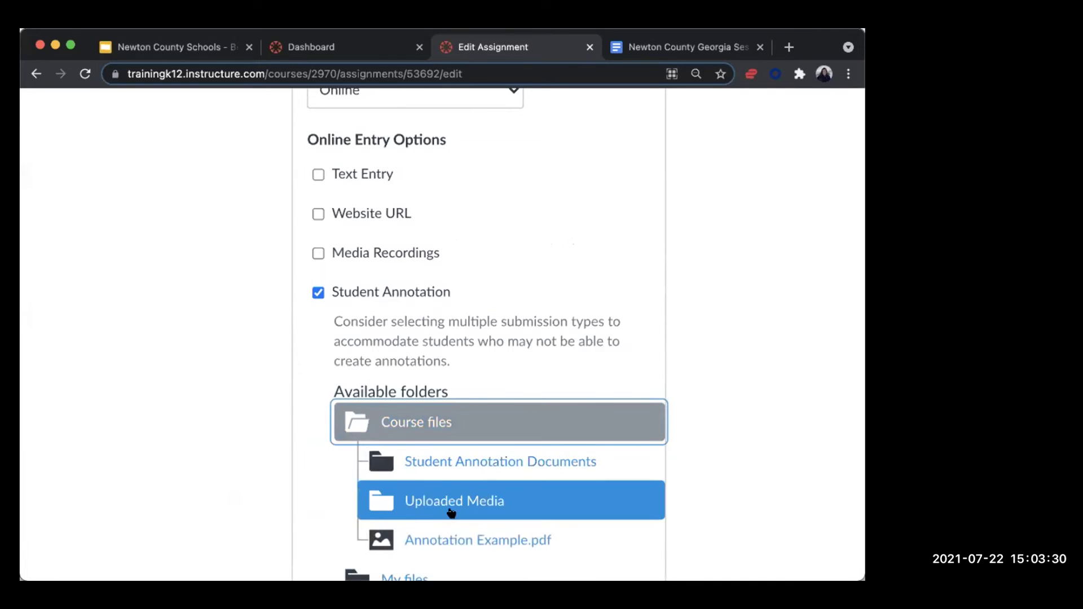
click(461, 537)
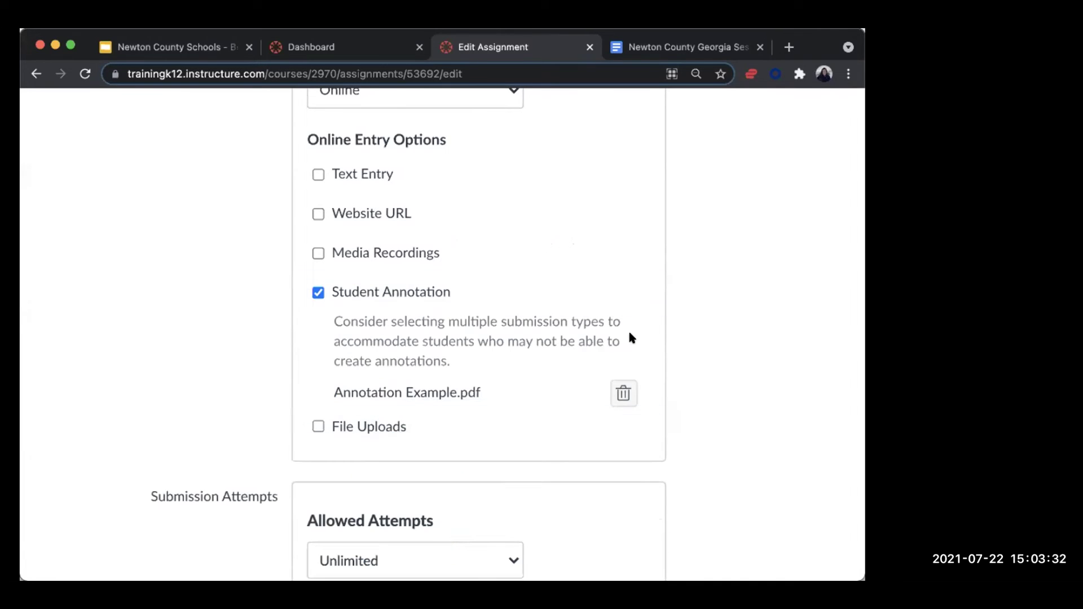
Set the submission type to External Tool and browse the list of available external tools.
scroll(576, 215, up, 2)
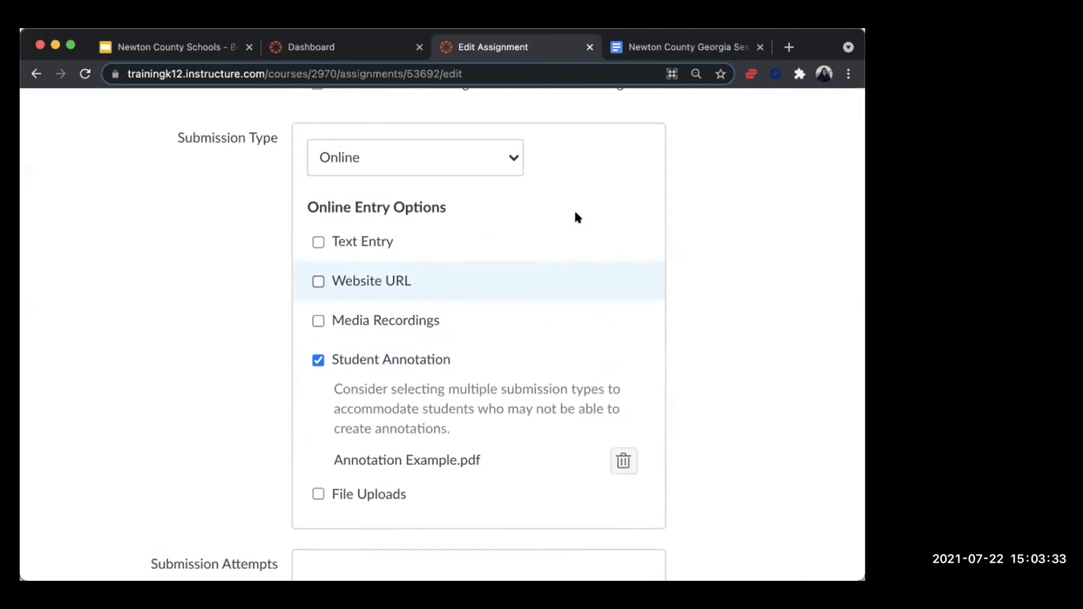
click(419, 142)
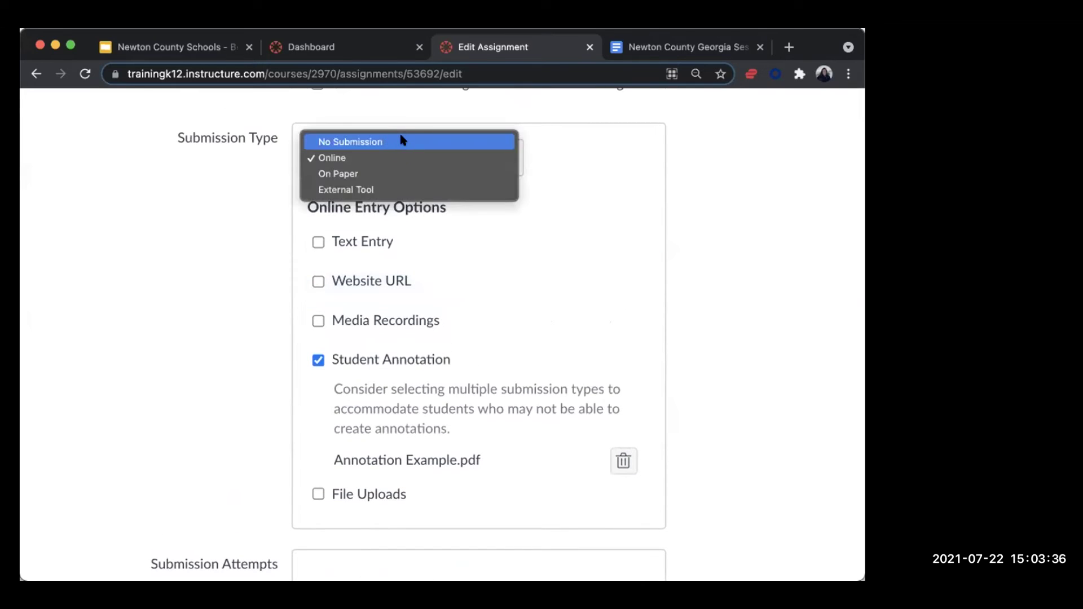
click(381, 189)
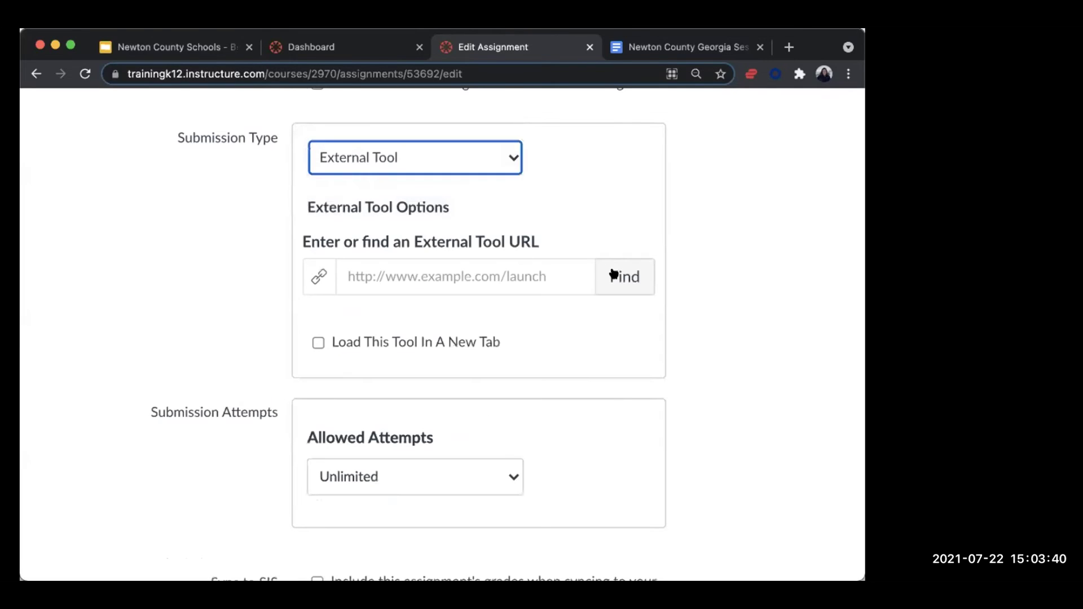
click(612, 285)
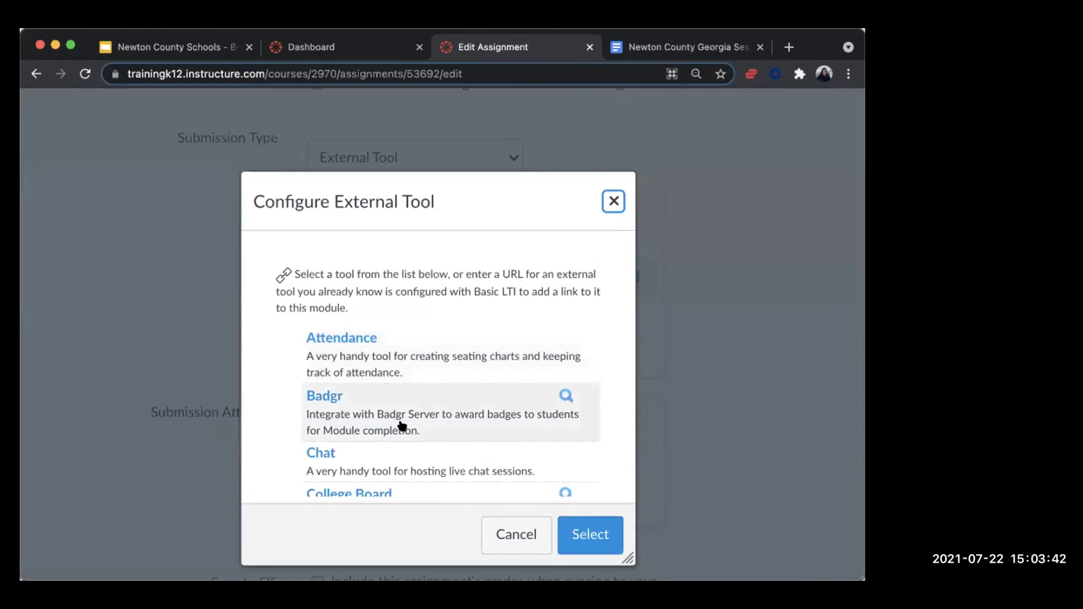
scroll(401, 421, down, 6)
scroll(402, 425, down, 7)
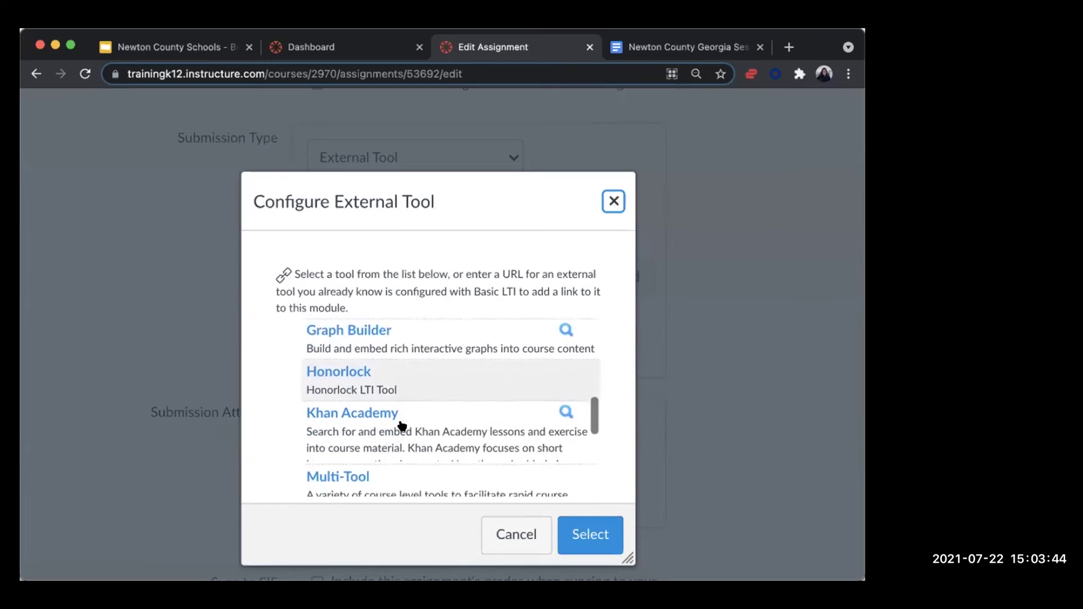
scroll(402, 425, down, 8)
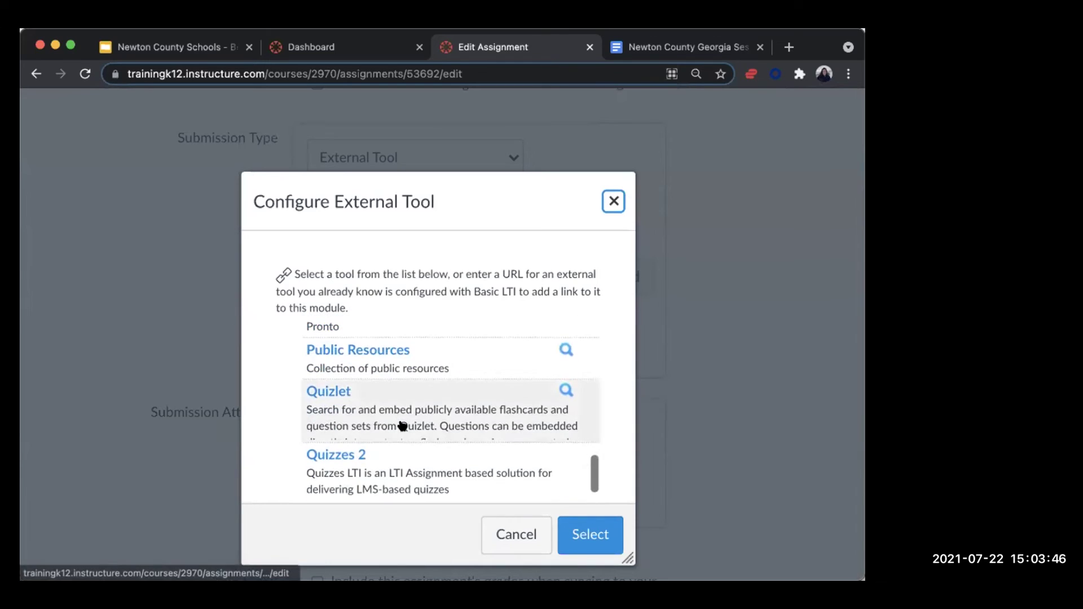
Choose Studio as the external tool and embed the Module Demo video as a video quiz using Module Demo Quiz.
click(320, 382)
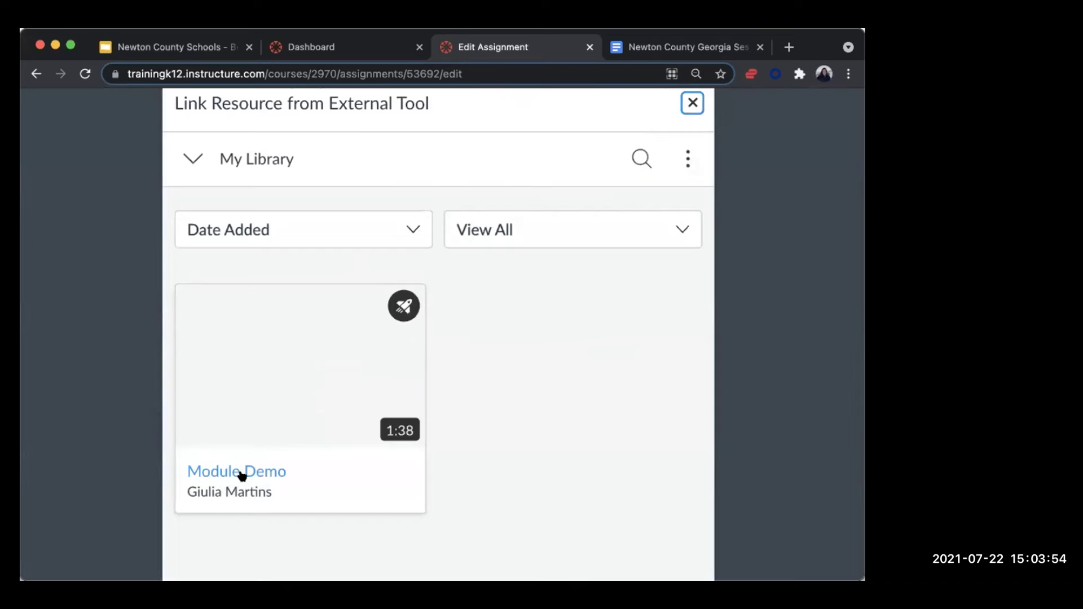
click(242, 473)
click(406, 437)
scroll(406, 439, down, 5)
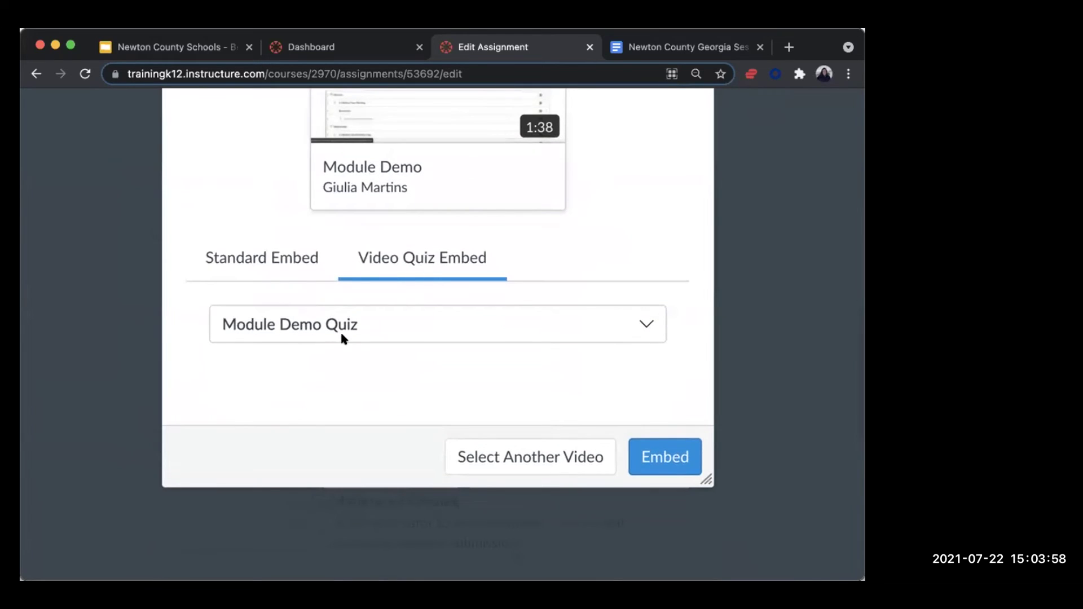
click(639, 451)
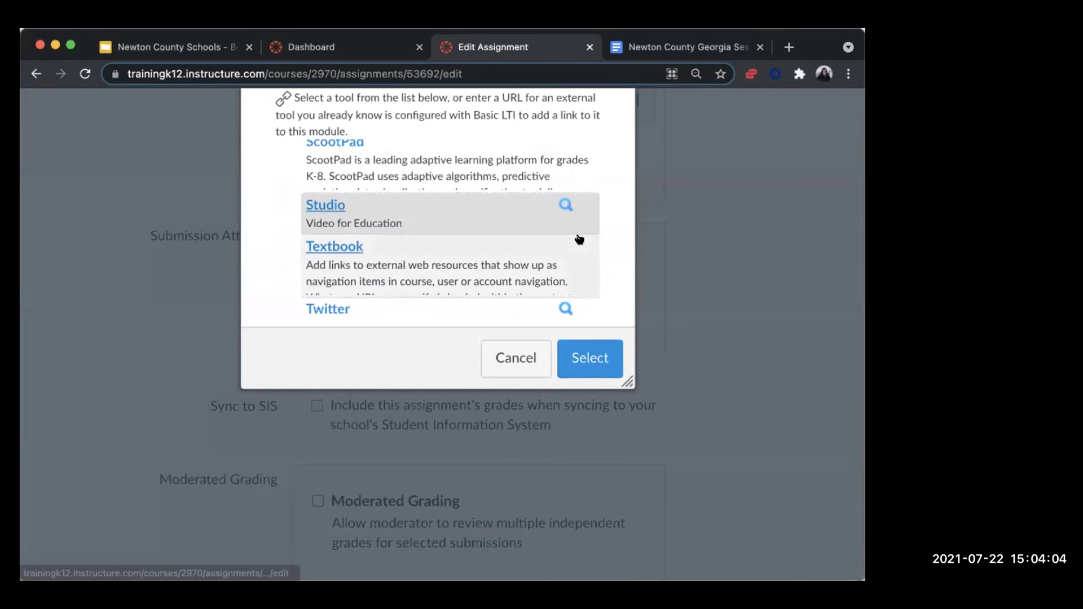
Look through the remaining external tools and the tool URL, and close the external tool configuration without confirming a selection.
scroll(580, 237, down, 5)
scroll(614, 254, down, 3)
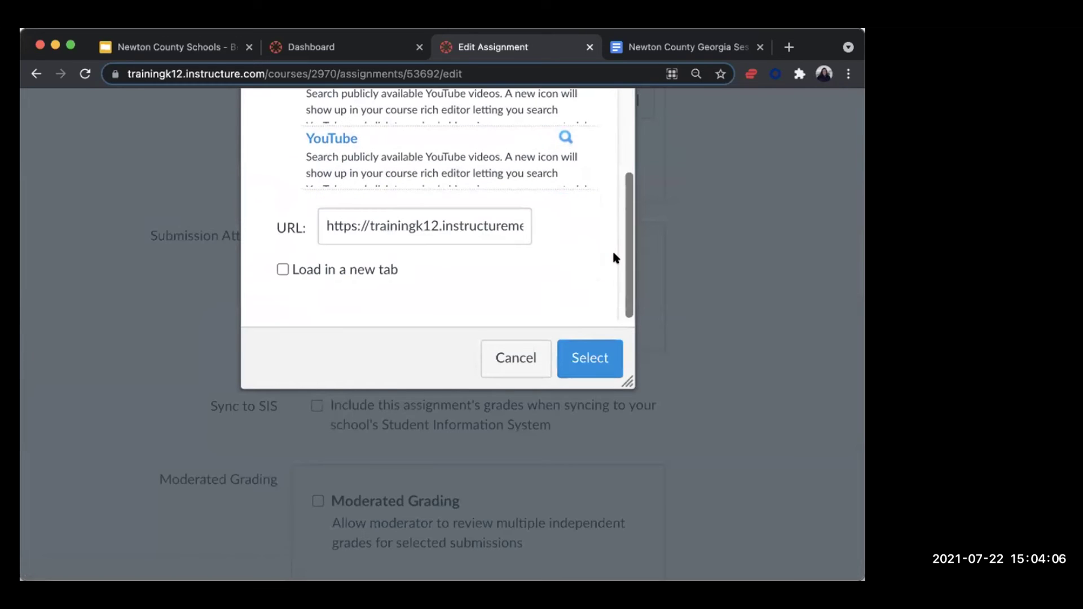
scroll(524, 287, up, 5)
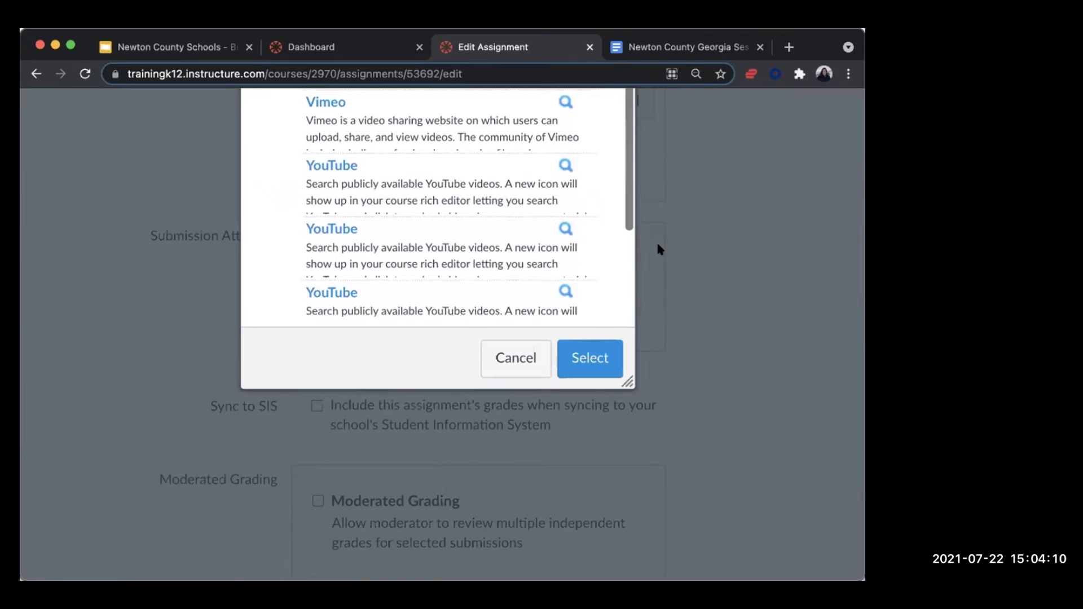
scroll(656, 247, up, 3)
scroll(467, 327, down, 3)
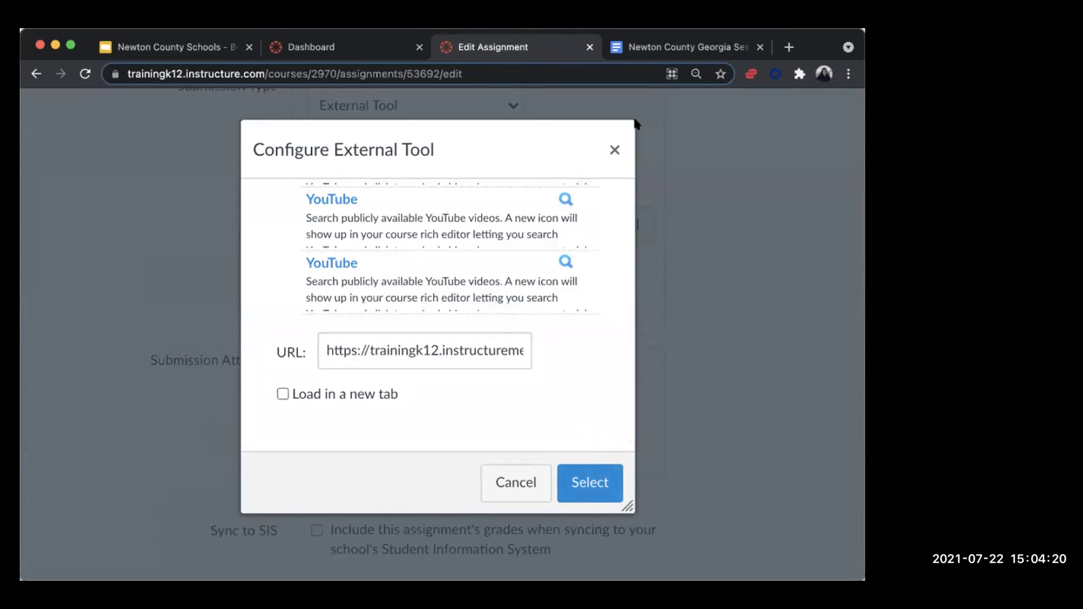
click(615, 150)
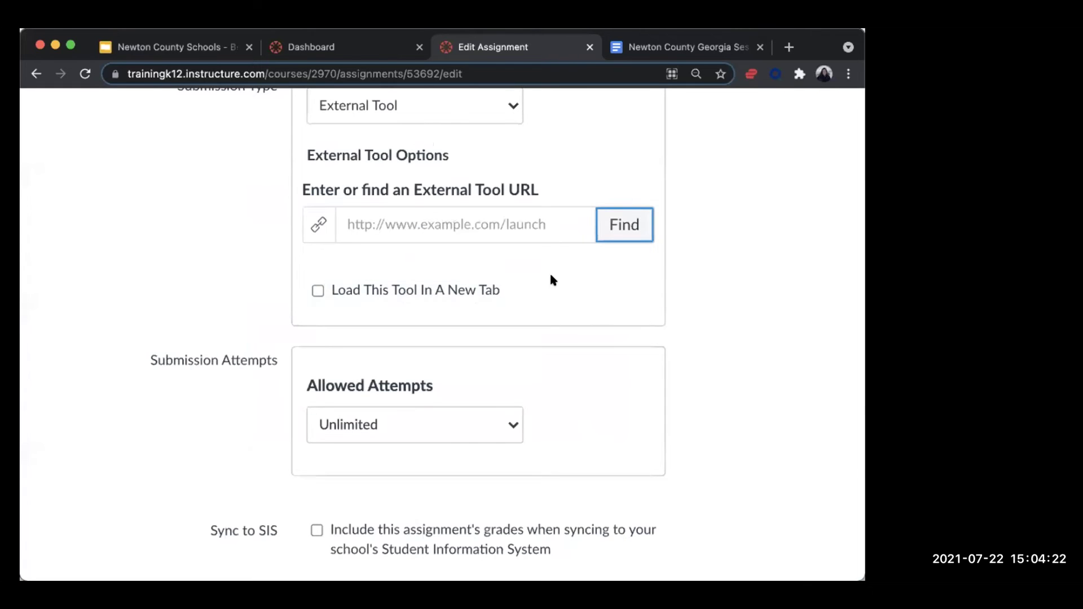
scroll(550, 276, up, 3)
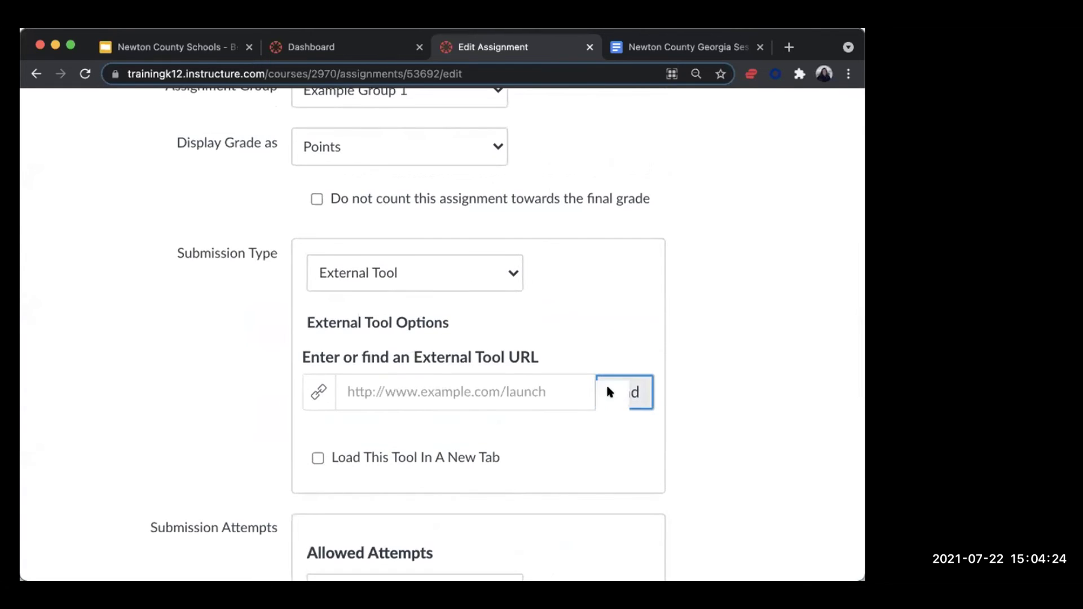
Try Google Assignments (LTI 1.3) from the external tool list, and close the external tool configuration without confirming a selection.
click(608, 392)
scroll(486, 485, down, 3)
scroll(455, 181, up, 8)
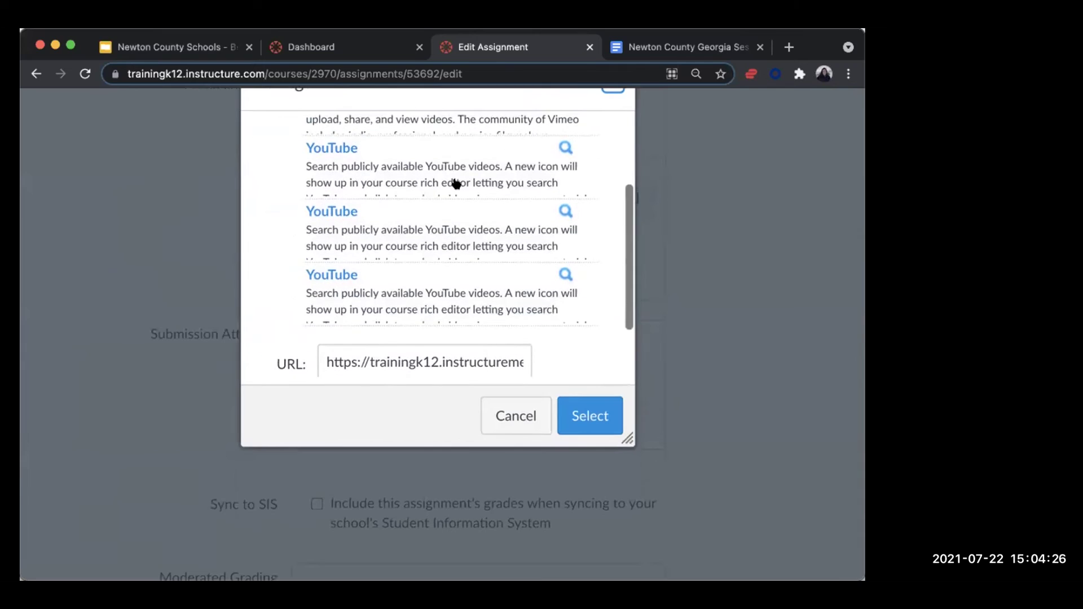
scroll(456, 184, up, 10)
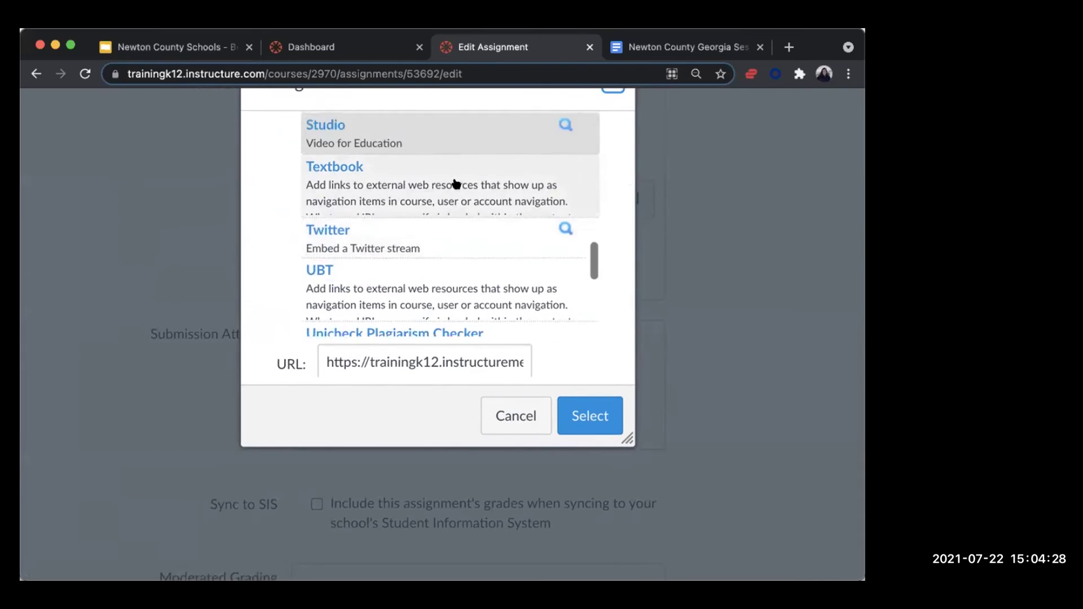
scroll(456, 184, up, 10)
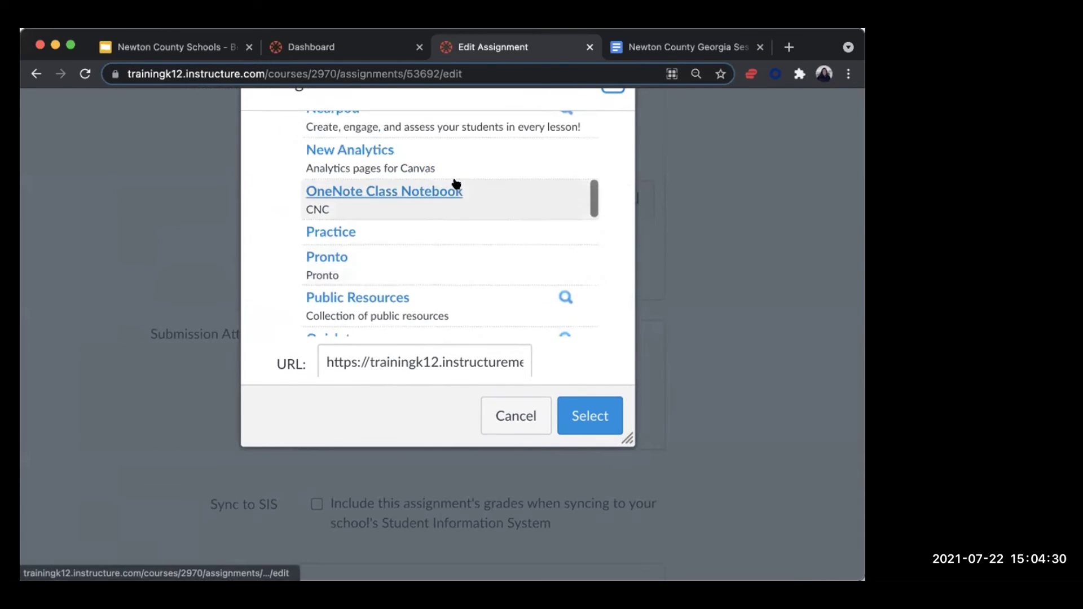
scroll(456, 184, up, 1)
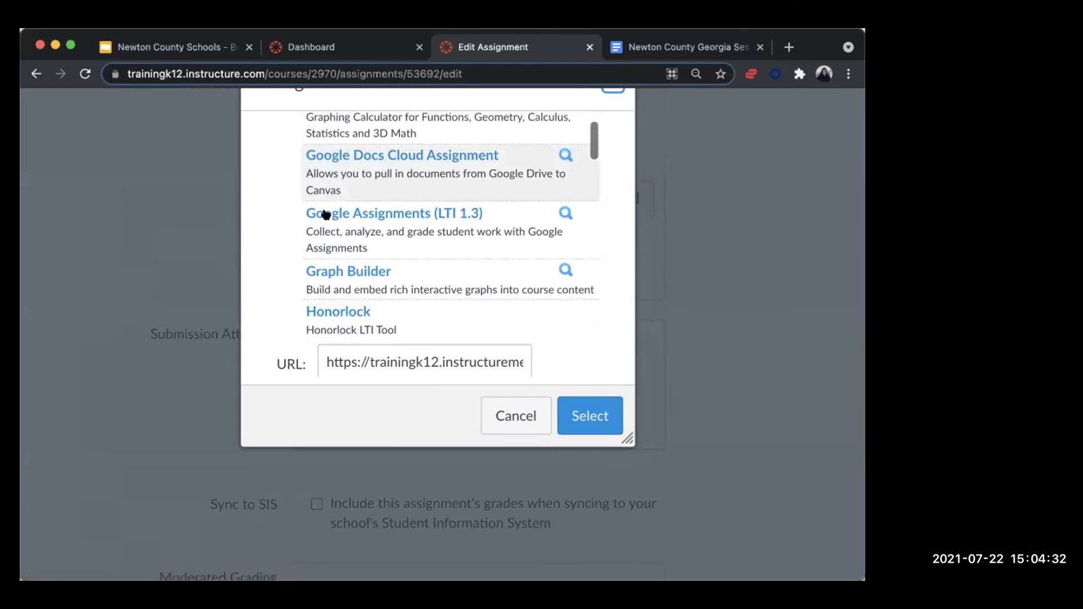
click(445, 213)
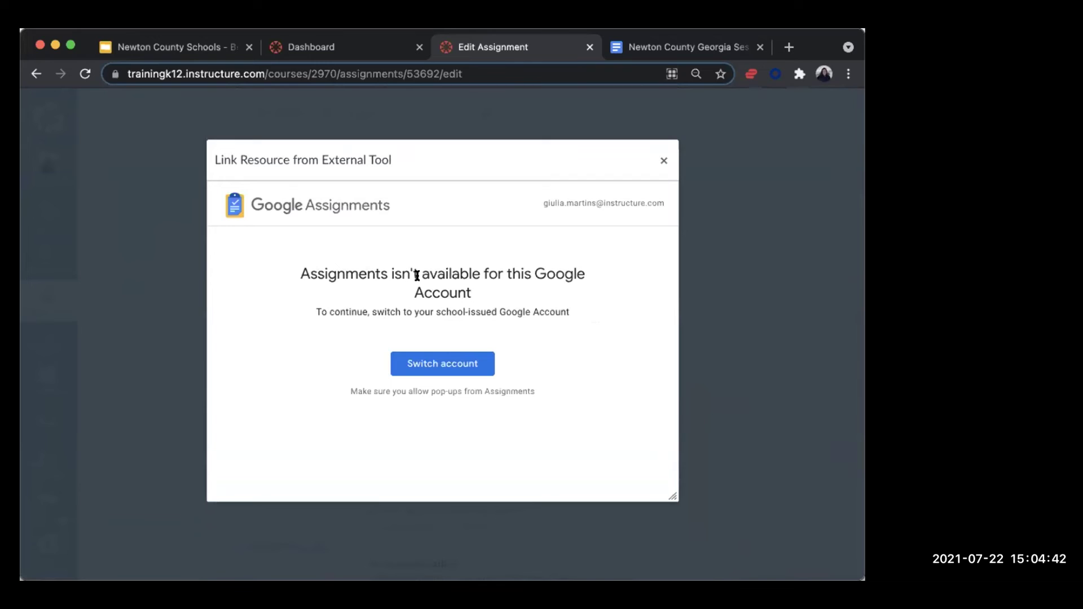
click(663, 161)
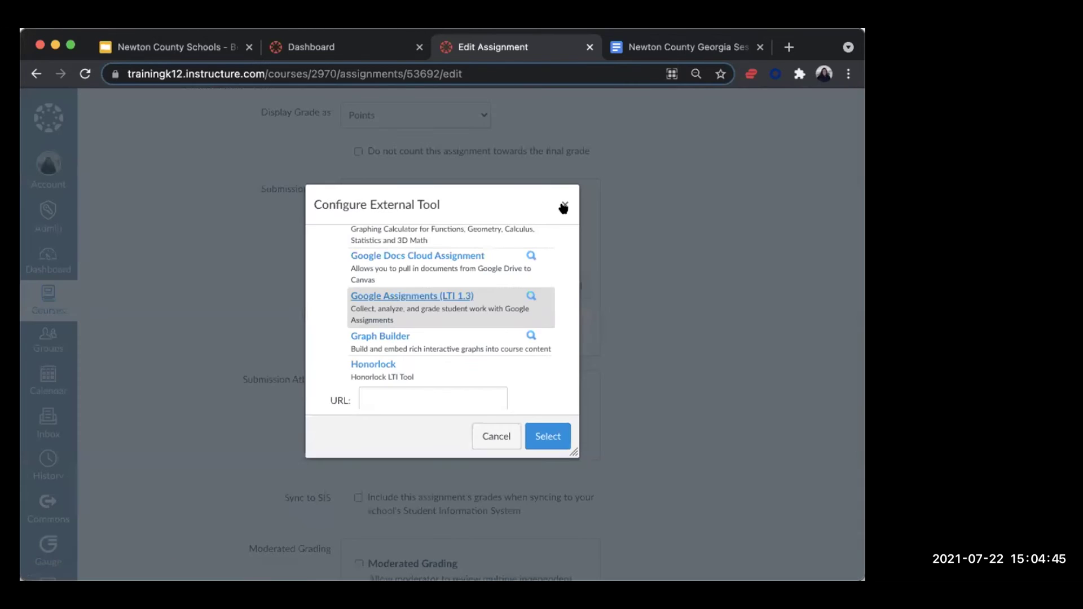
click(563, 204)
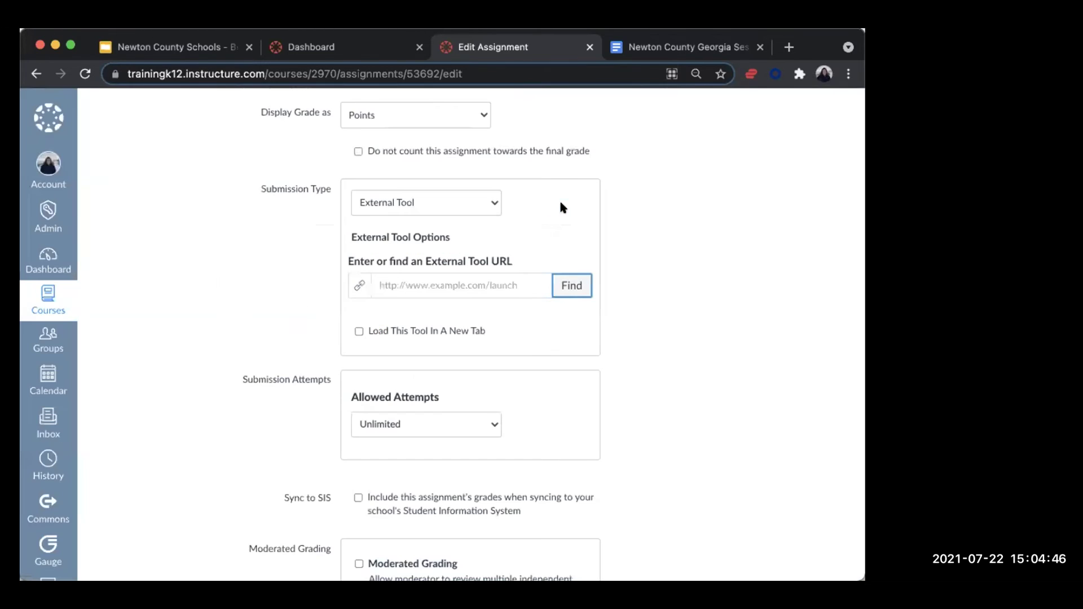
Set the submission type to Online with Text Entry and Media Recordings enabled and Student Annotation disabled.
click(454, 202)
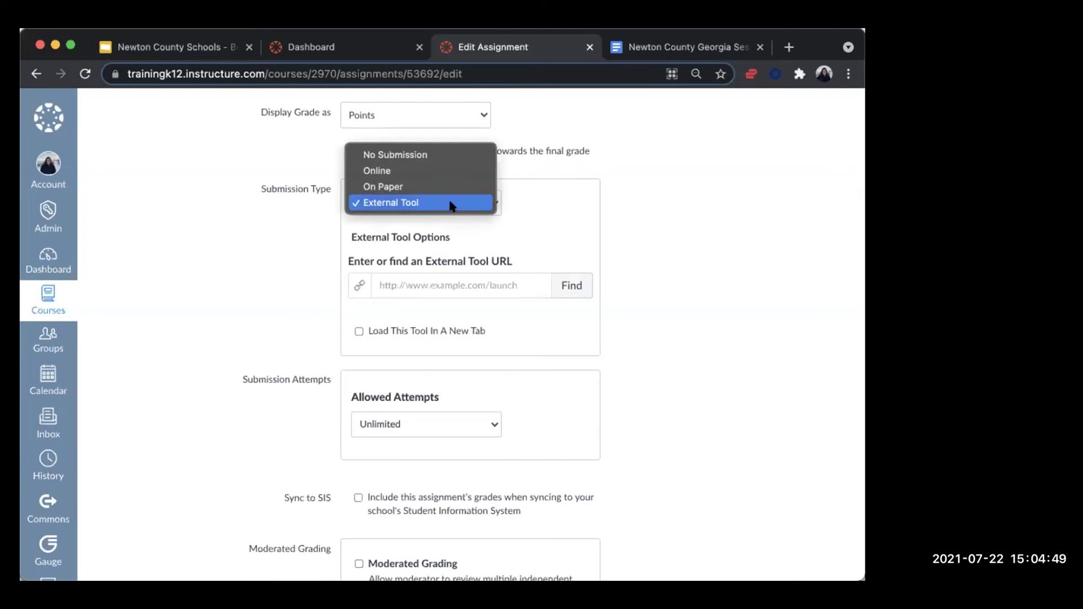
click(439, 169)
click(387, 316)
click(359, 262)
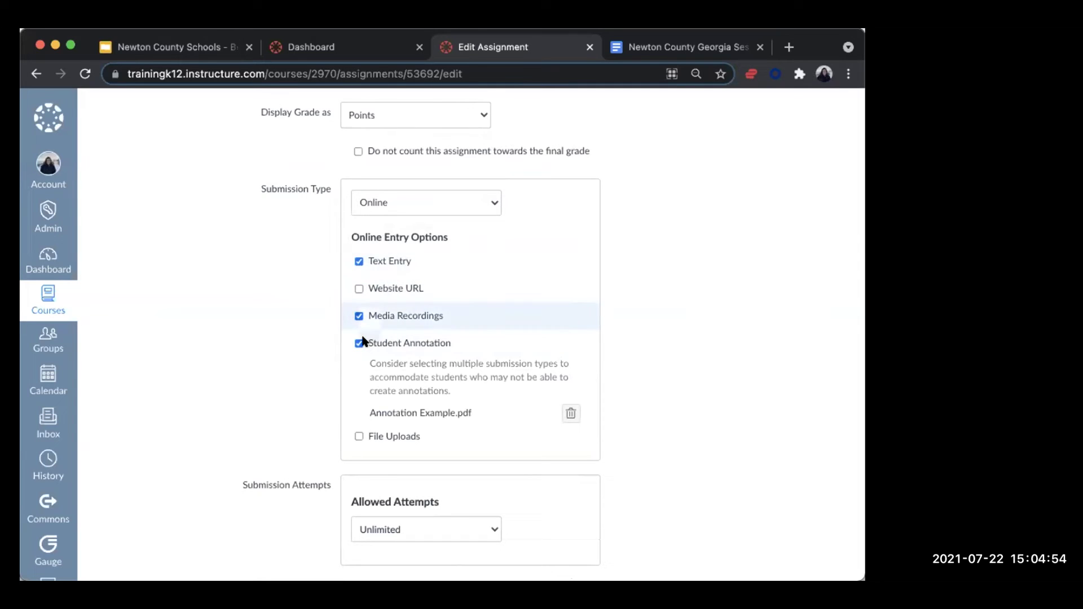
click(359, 343)
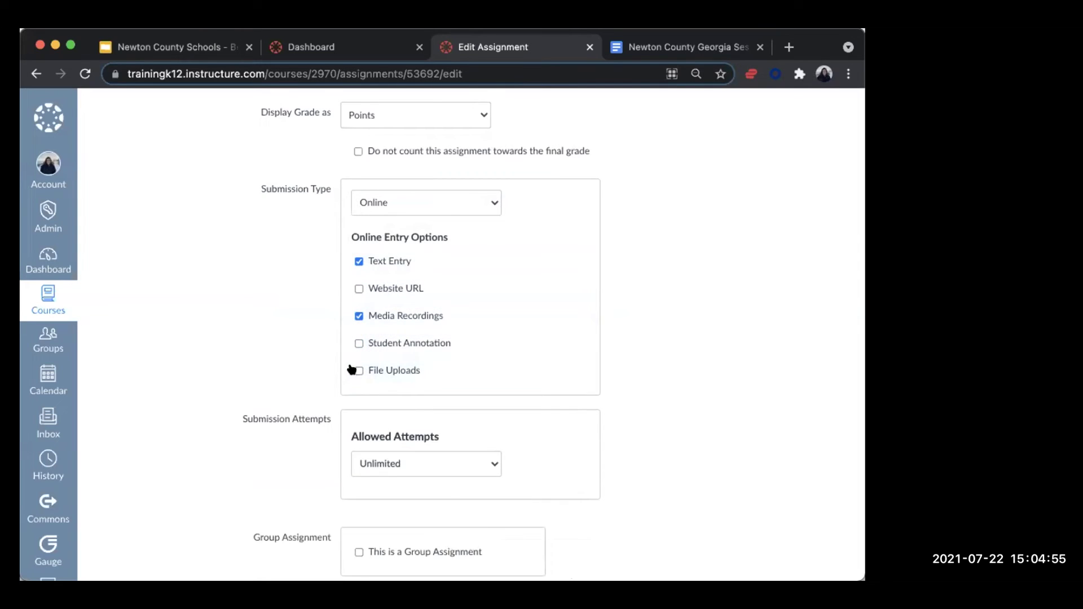
Set the assignment's submission type to No Submission.
click(466, 200)
click(463, 186)
Add a second Assign to block to the assignment and assign it to the individual student.
scroll(655, 356, down, 5)
scroll(654, 361, down, 3)
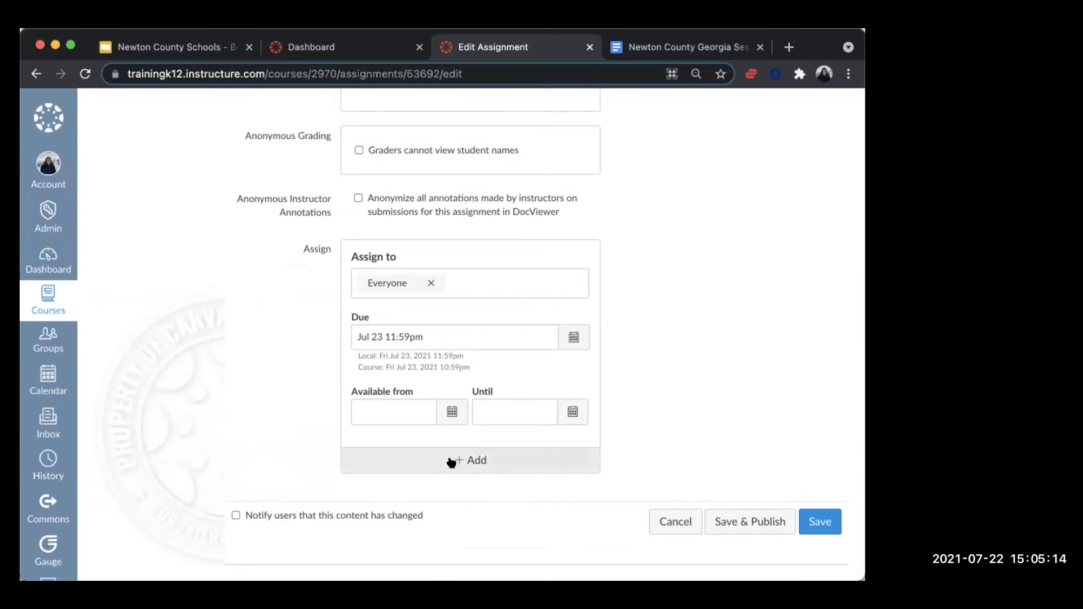
click(477, 460)
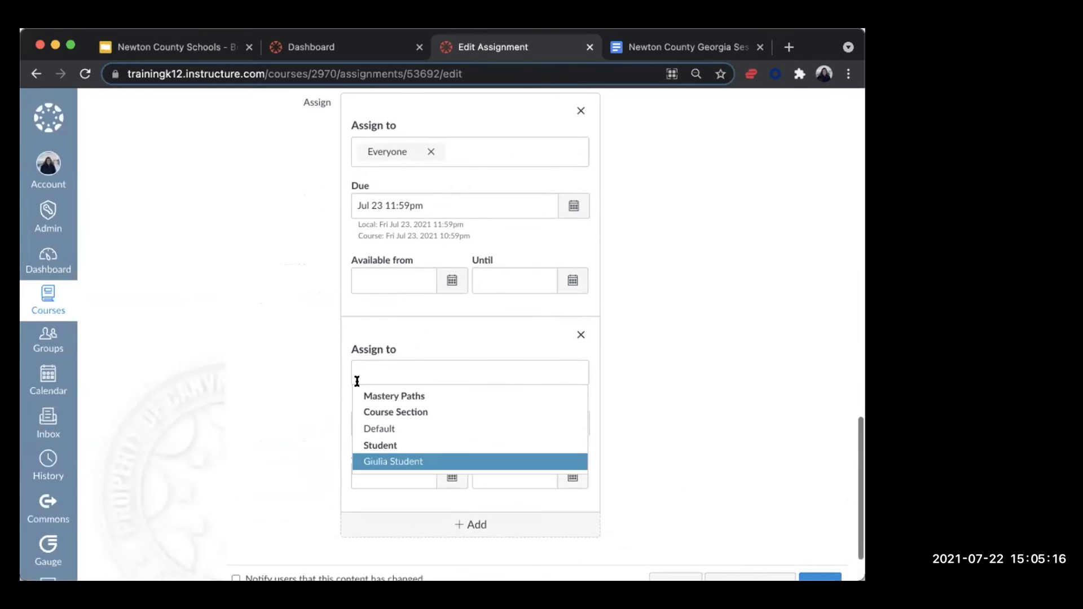
click(379, 463)
click(404, 389)
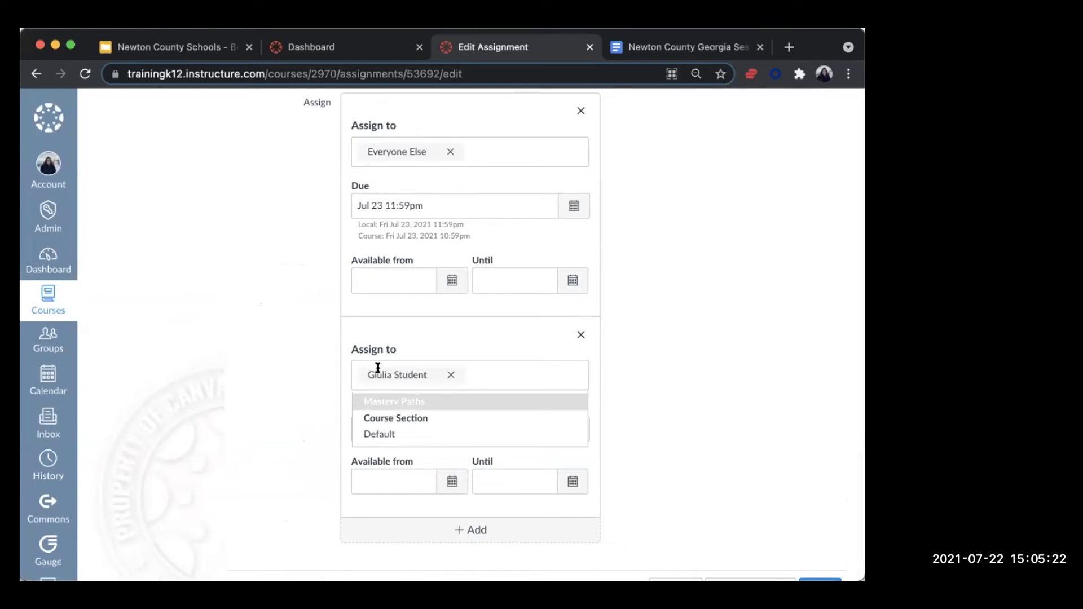
click(392, 379)
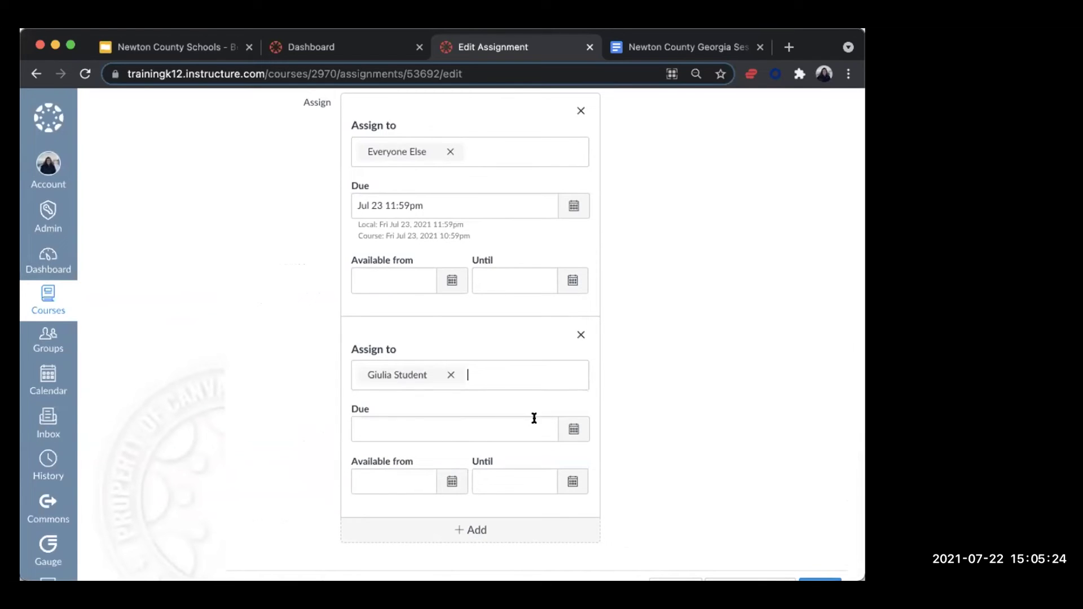
Set the individual student's due date to Jul 24 11:59pm.
click(566, 431)
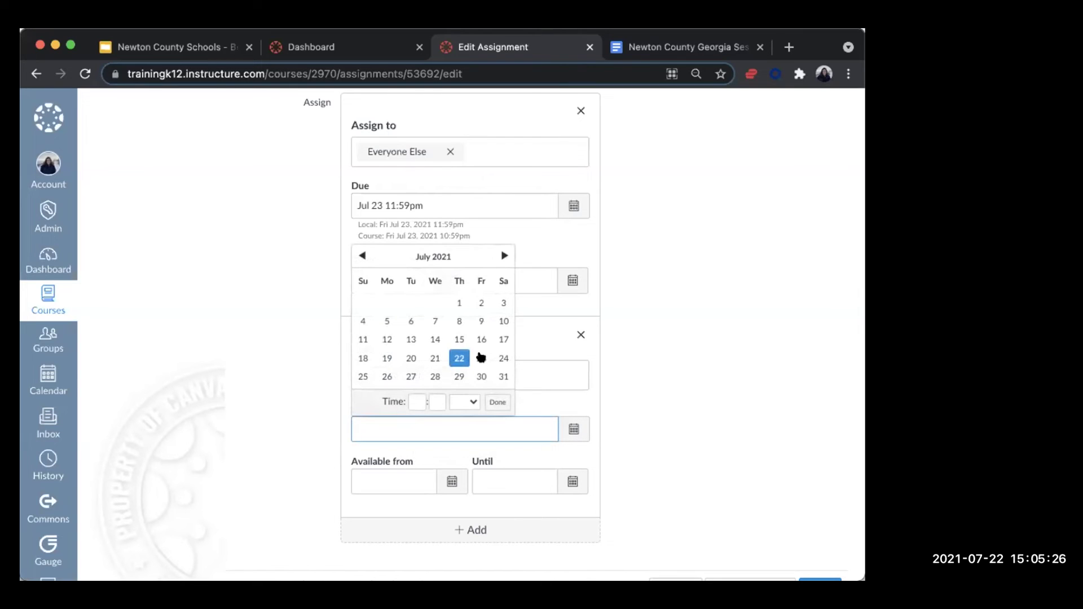
click(504, 358)
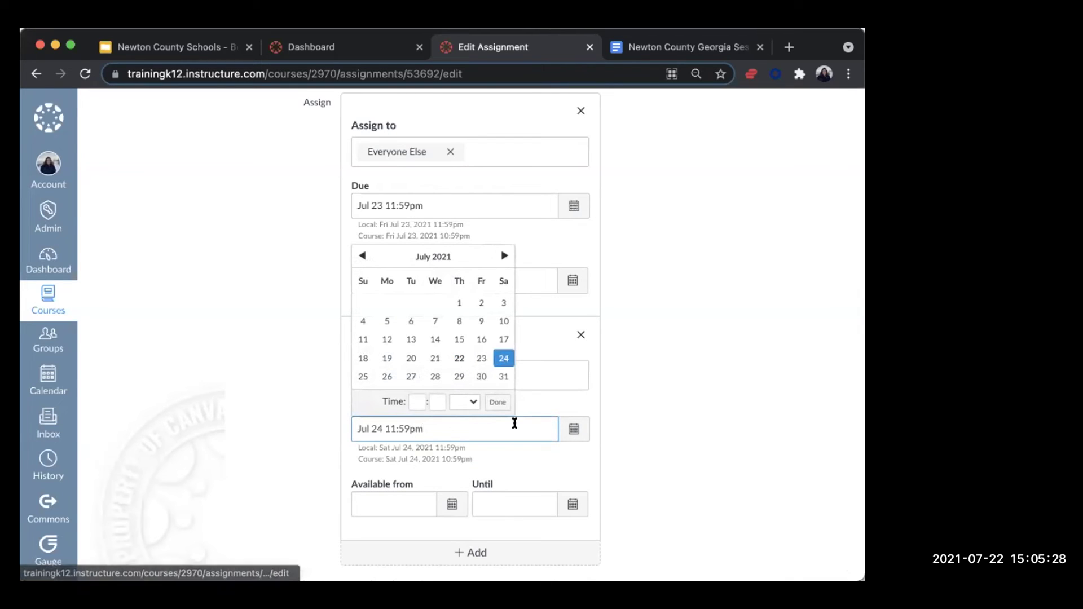
click(541, 461)
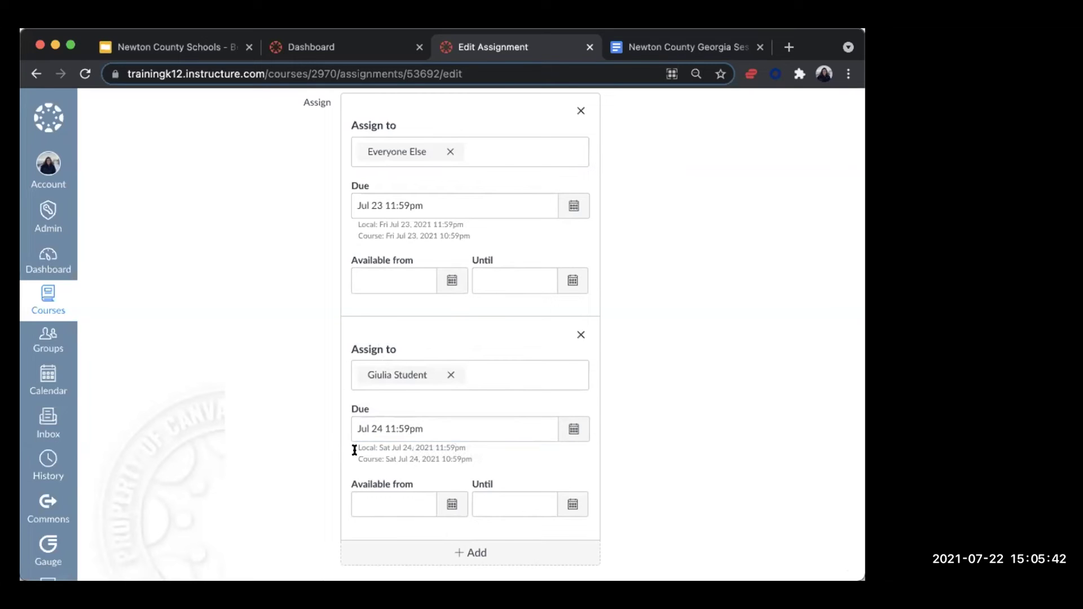
click(474, 402)
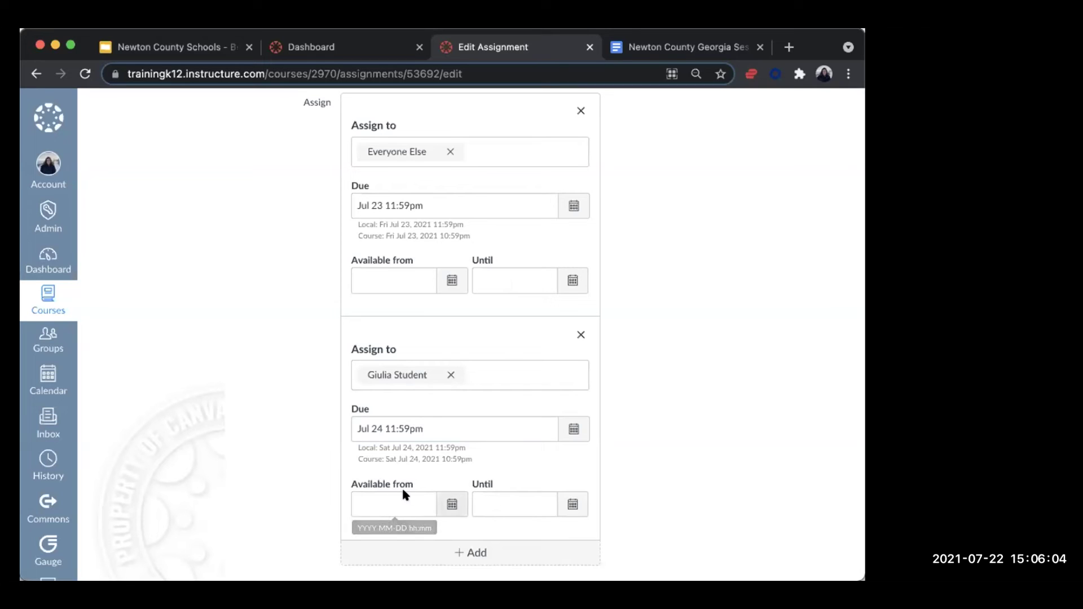
Make the assignment available to the individual student from Jul 19 12am until Jul 30 11:59pm.
click(452, 504)
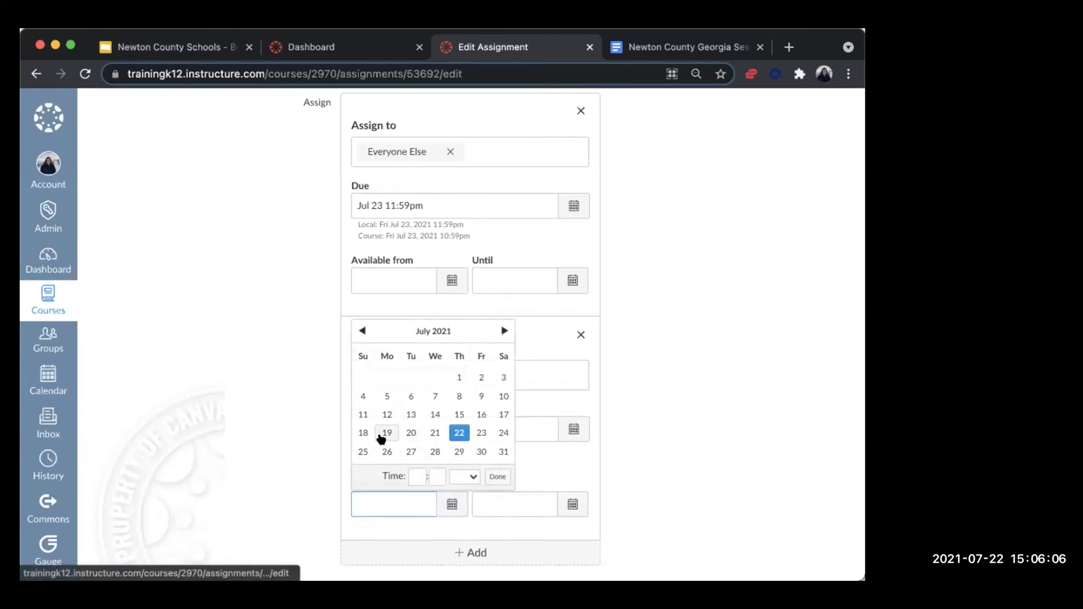
click(387, 433)
click(573, 504)
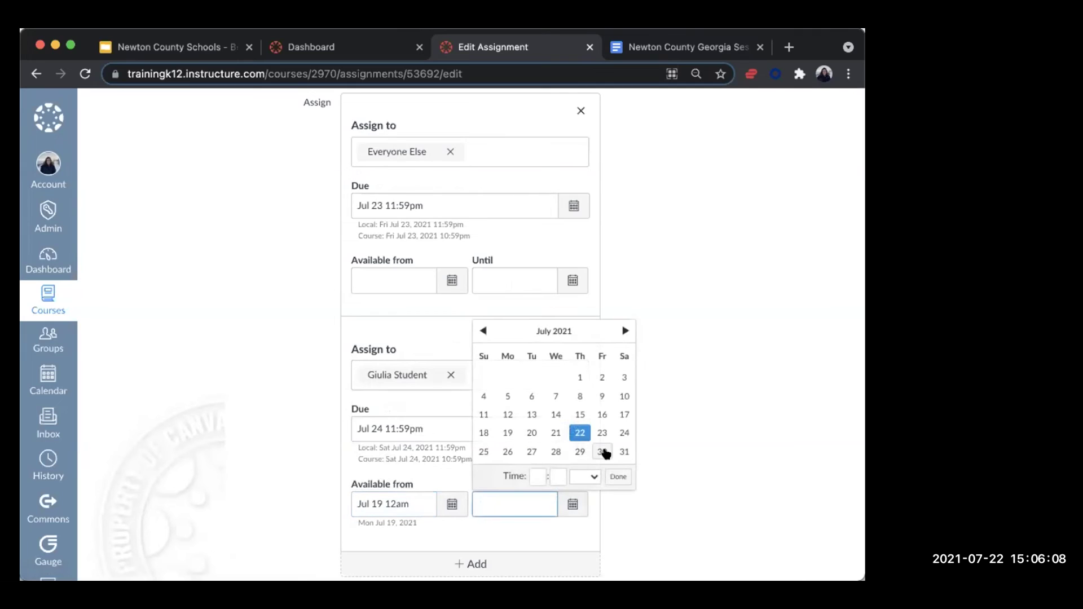
click(603, 453)
click(461, 489)
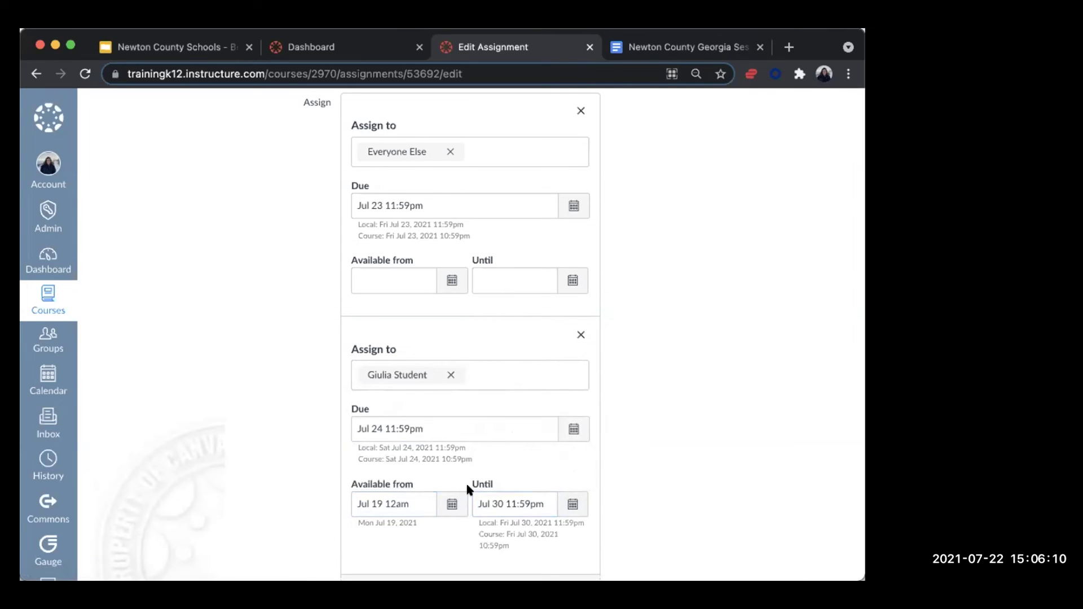
Make the assignment available to Everyone Else from Jul 21 12am until Jul 24 11:59pm.
click(451, 282)
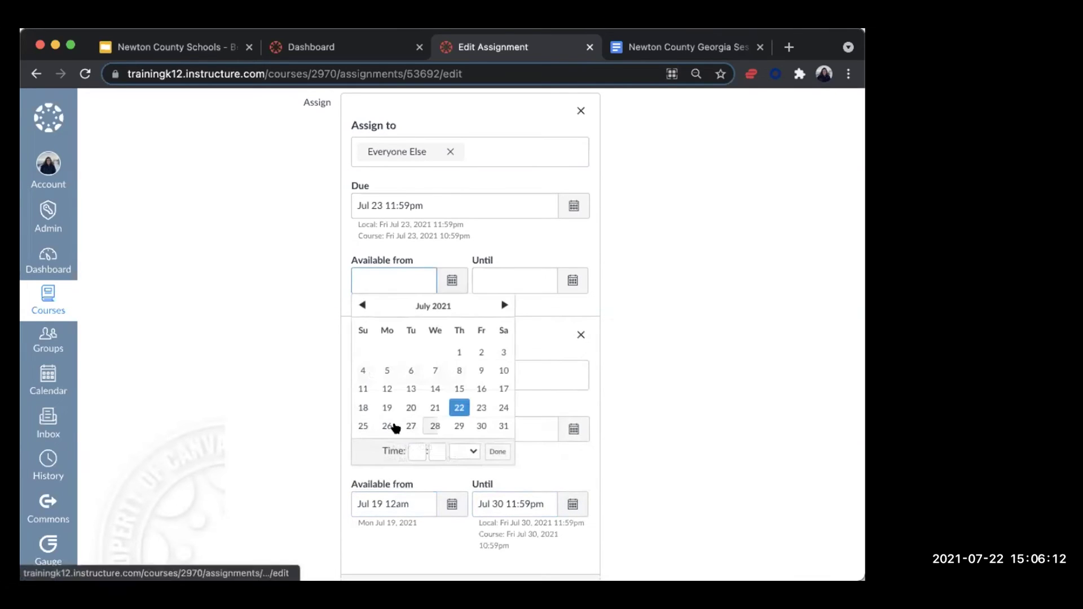
click(435, 407)
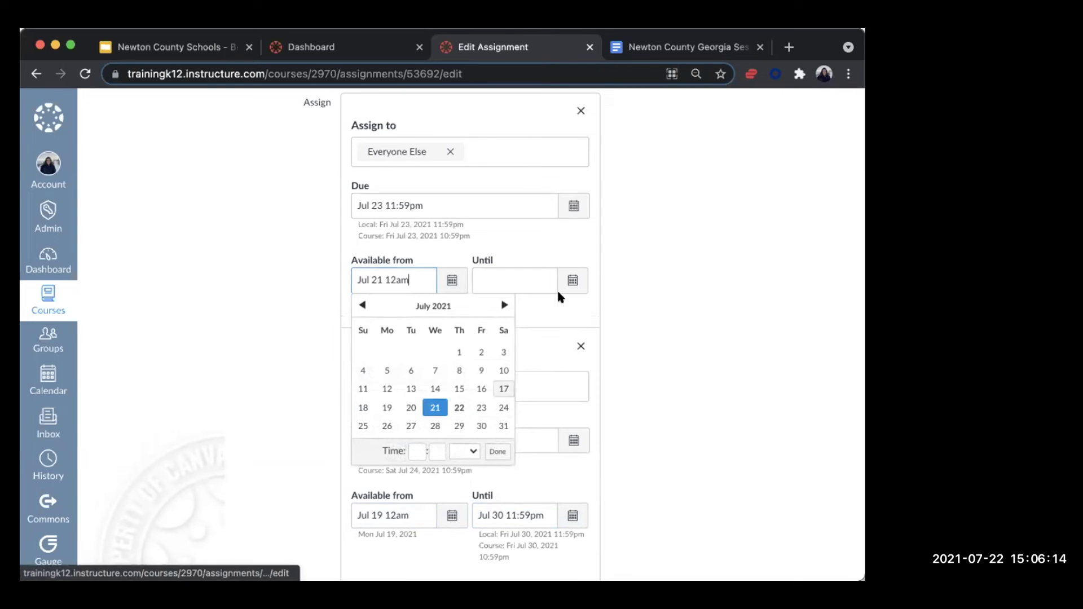
click(573, 280)
click(602, 408)
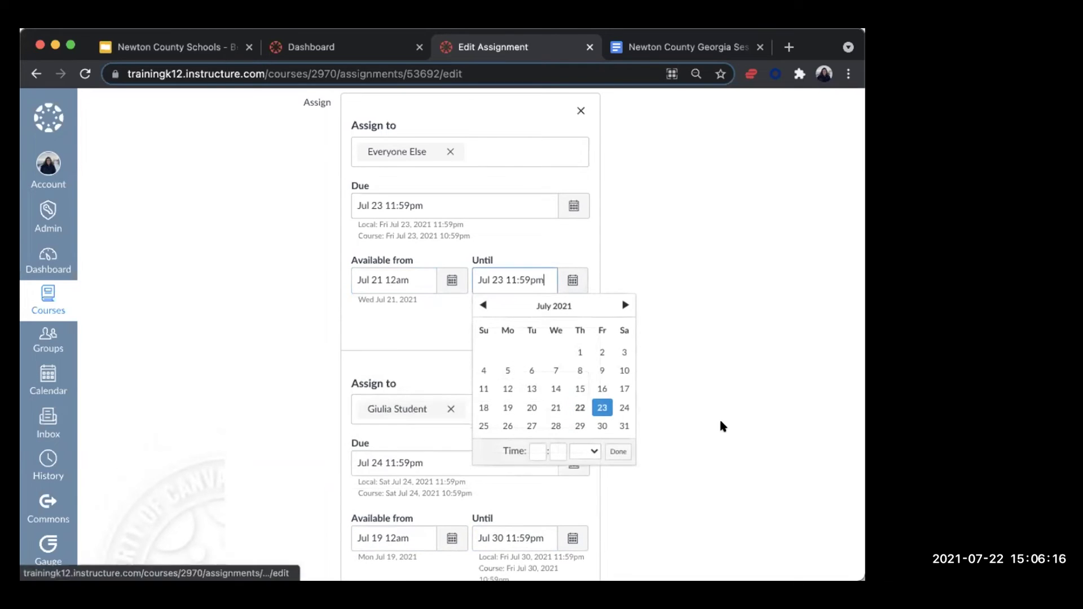
click(720, 426)
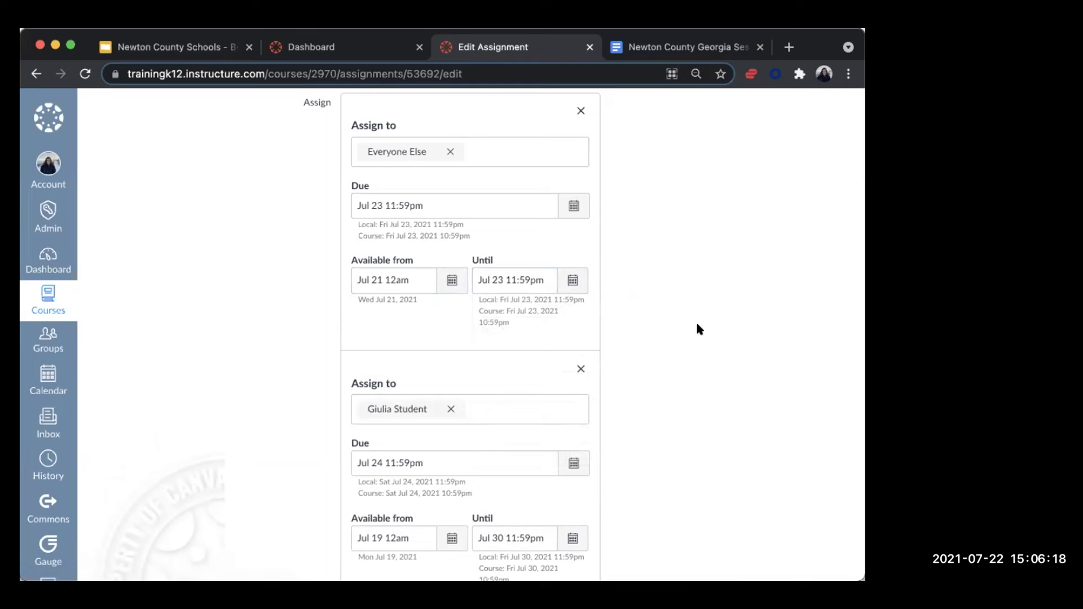
click(572, 281)
click(624, 407)
click(736, 265)
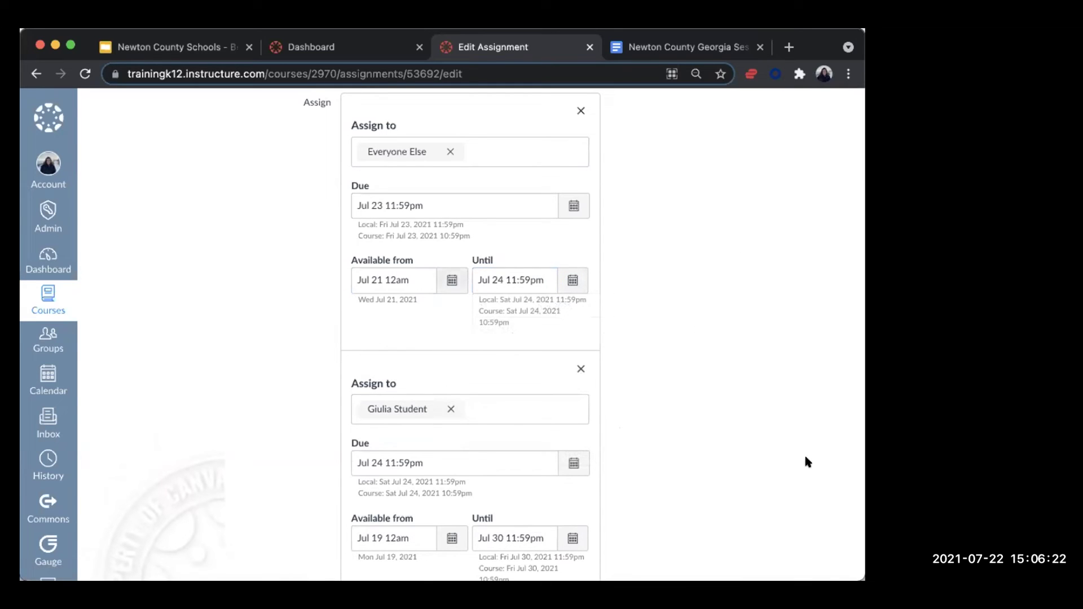
Review the date settings for Everyone Else and the individual student, and save the assignment without publishing it.
scroll(645, 426, down, 2)
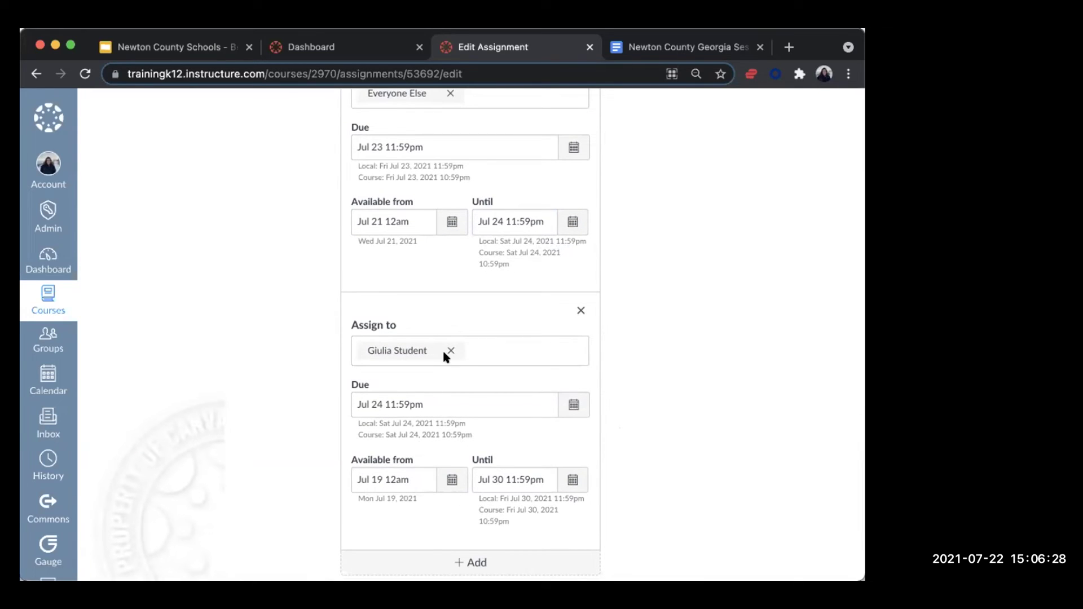
scroll(375, 280, up, 2)
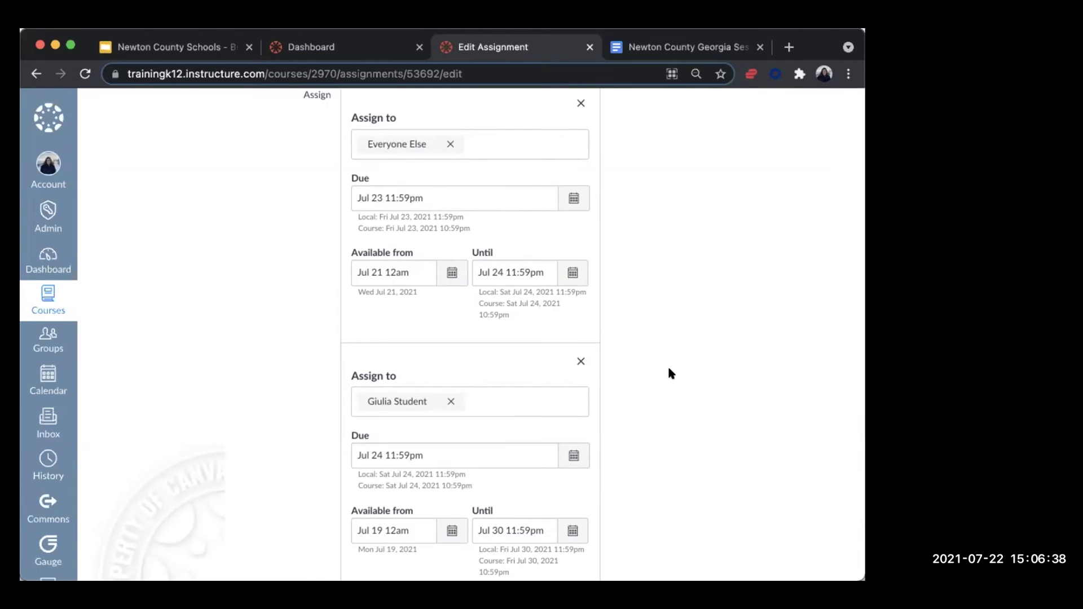
scroll(588, 407, down, 1)
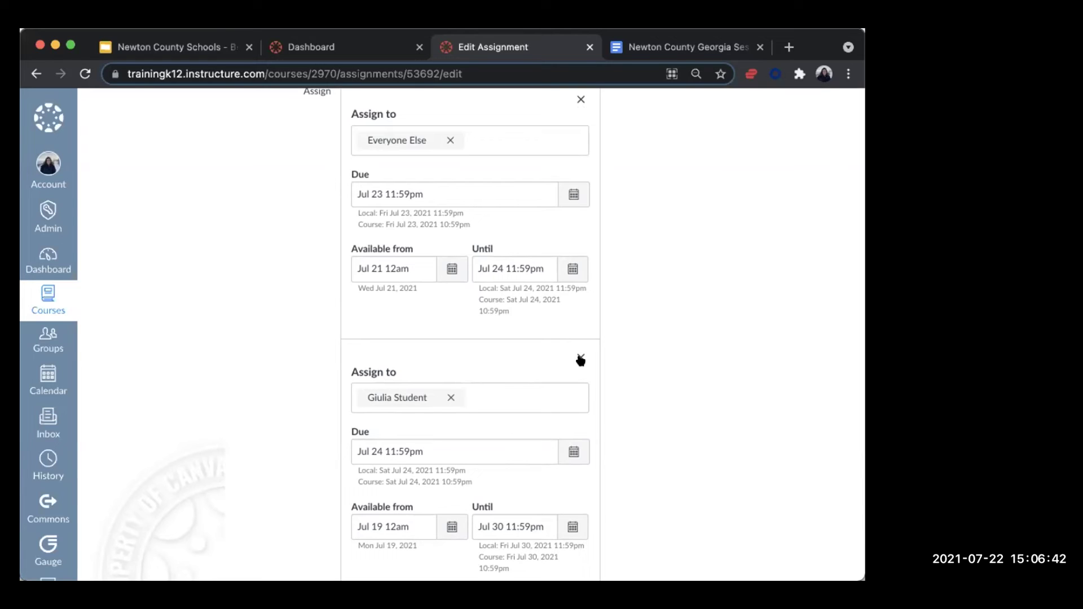
scroll(713, 408, down, 5)
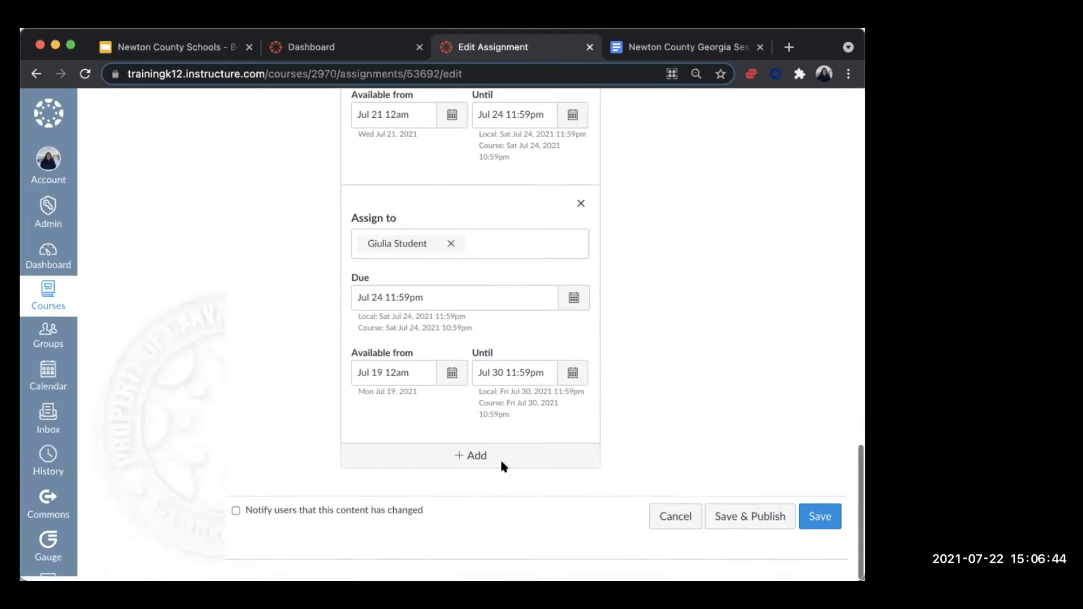
click(811, 519)
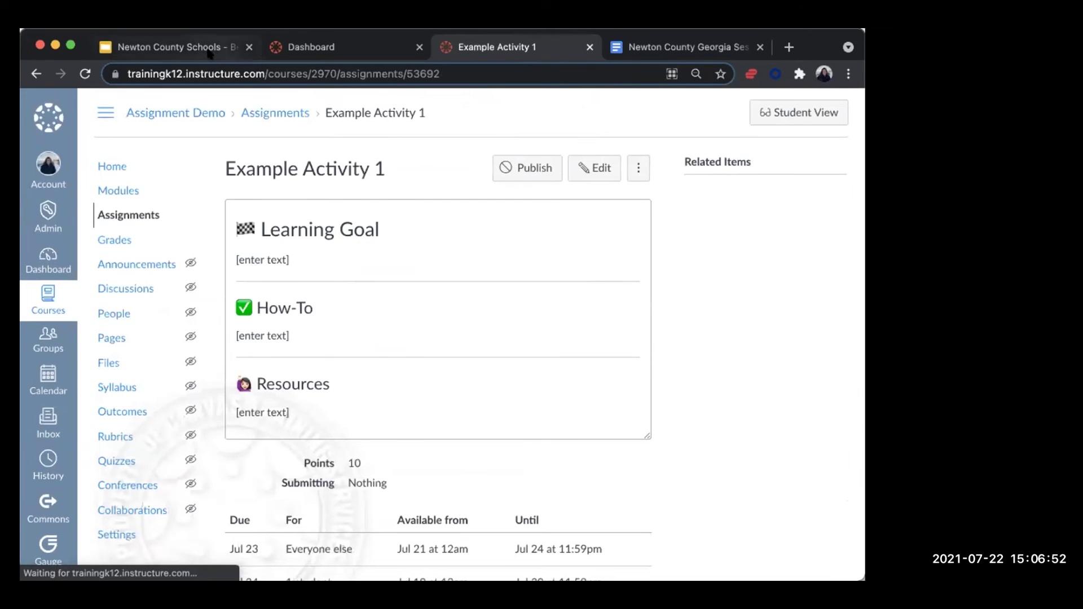
Switch to the Google Slides presentation and show slide 16, the activity on creating an assignment with media directions.
click(169, 47)
click(114, 550)
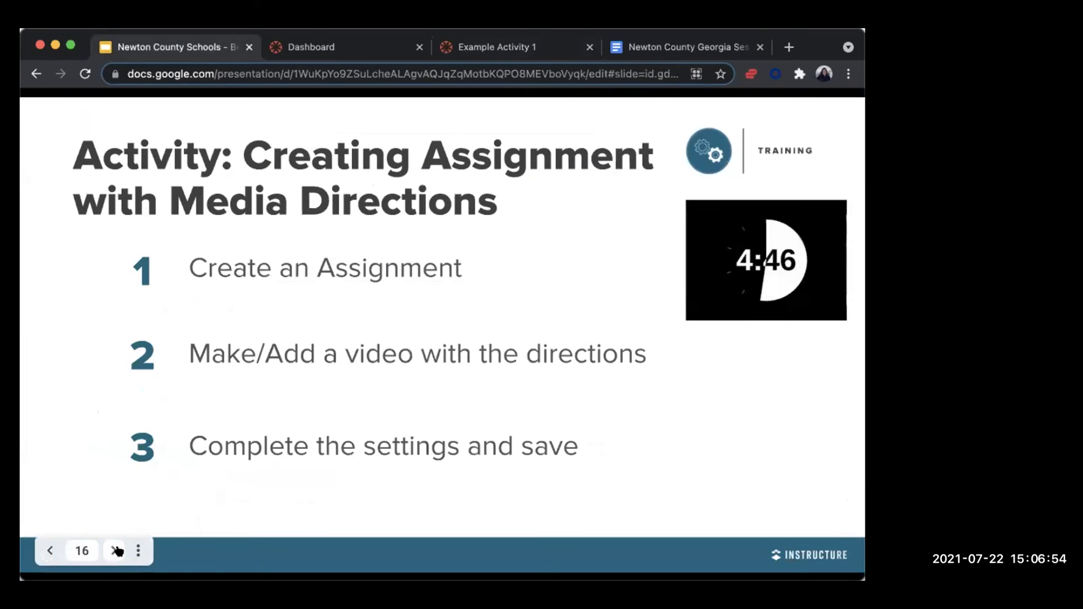
click(47, 552)
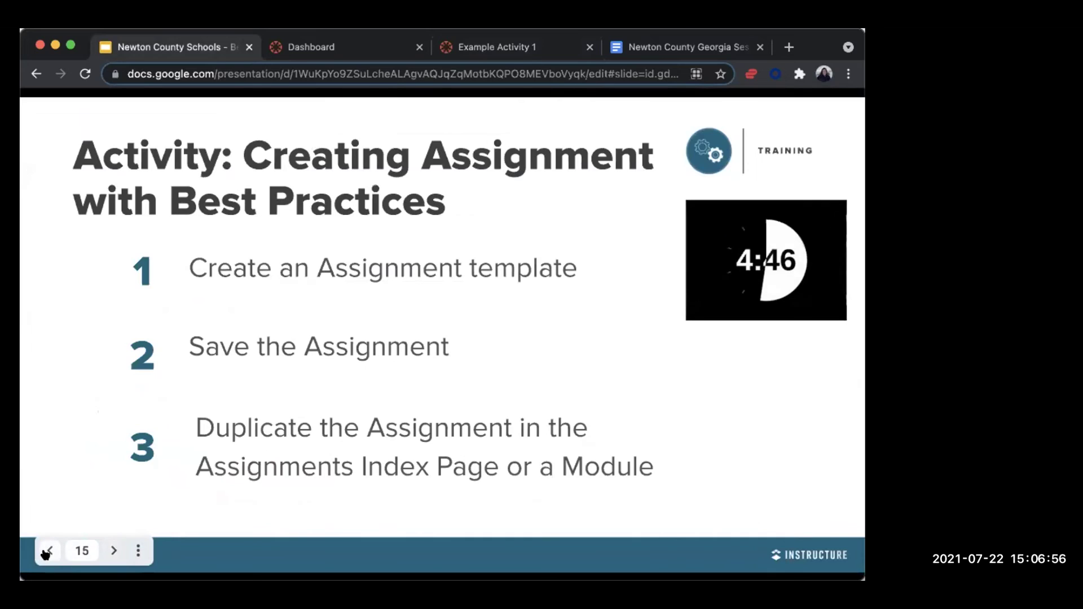
click(113, 551)
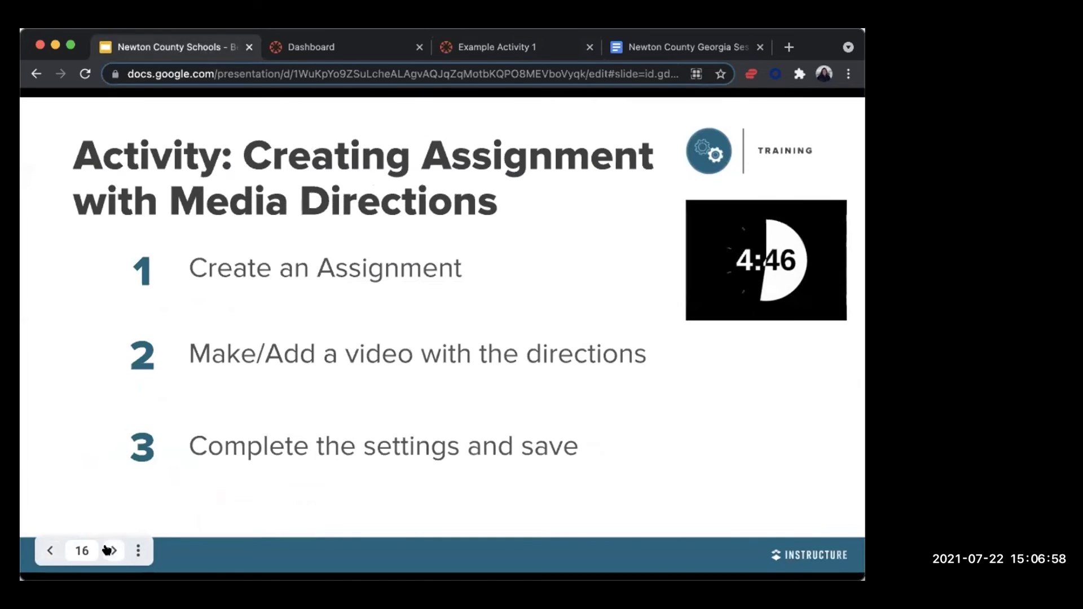
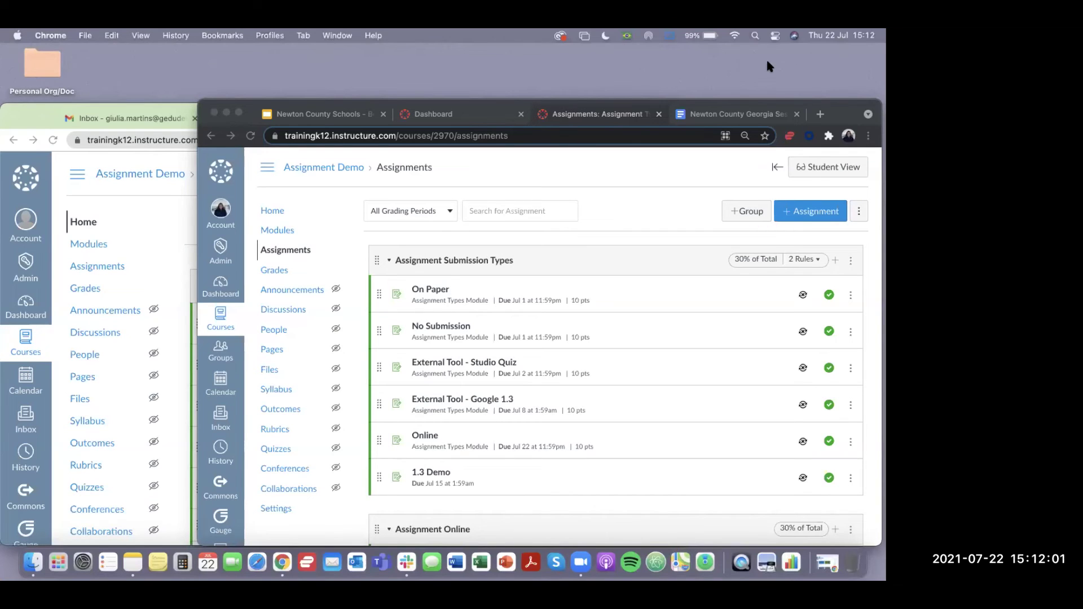
Bring the other browser window with the Assignment Demo course to the front, then reposition and enlarge it.
click(177, 222)
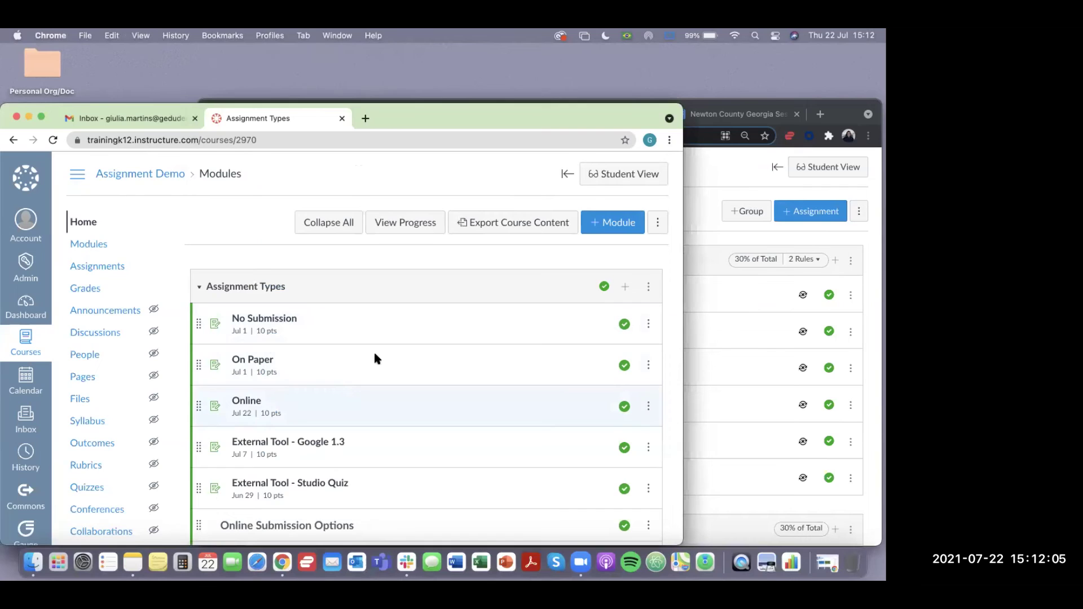
drag(519, 108, 543, 57)
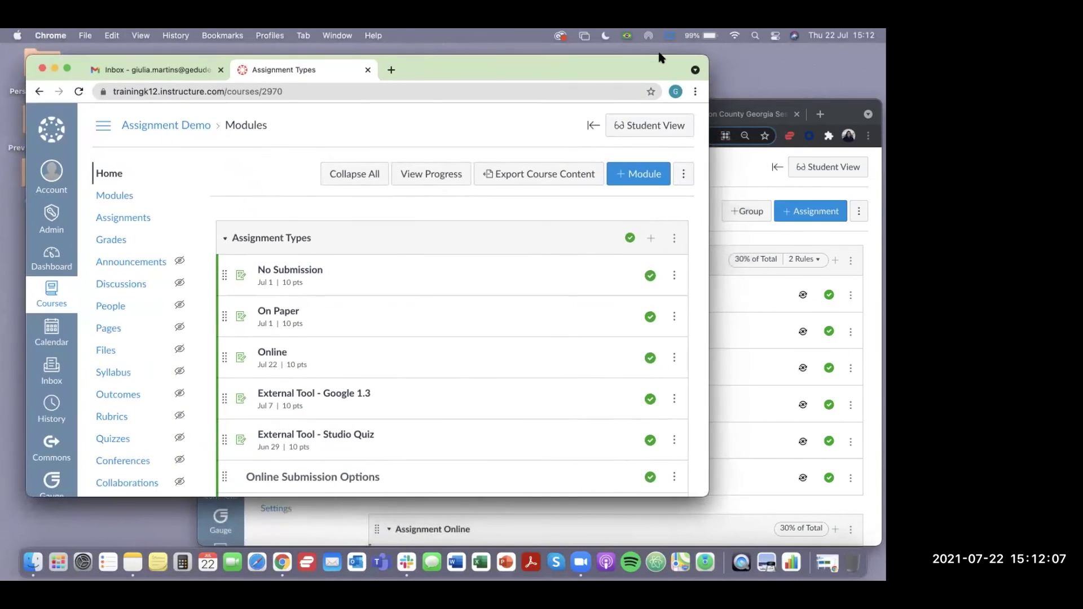
drag(704, 494, 727, 545)
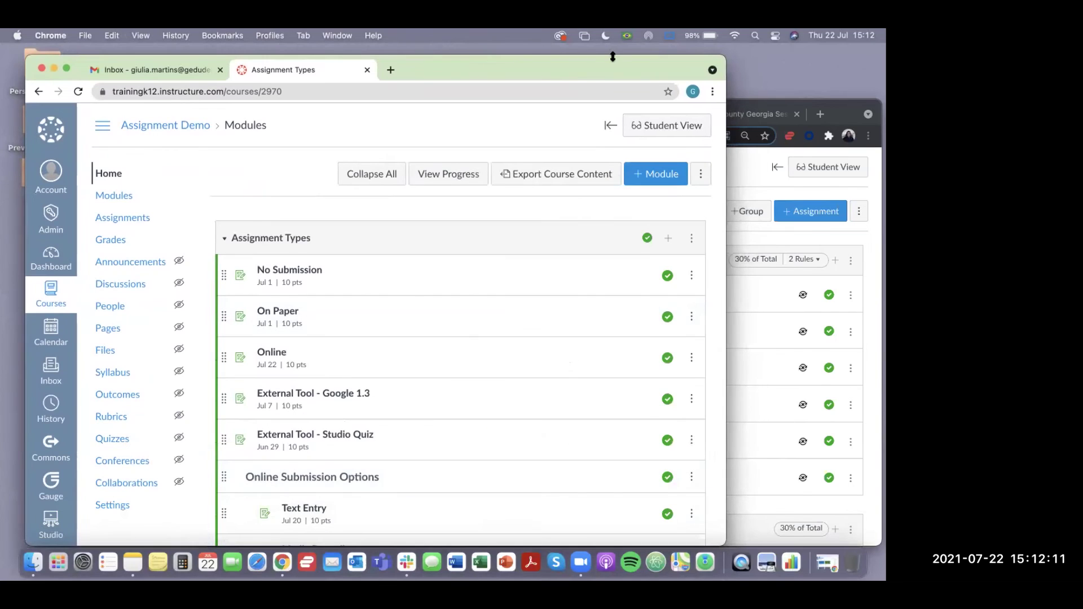
drag(636, 58, 692, 58)
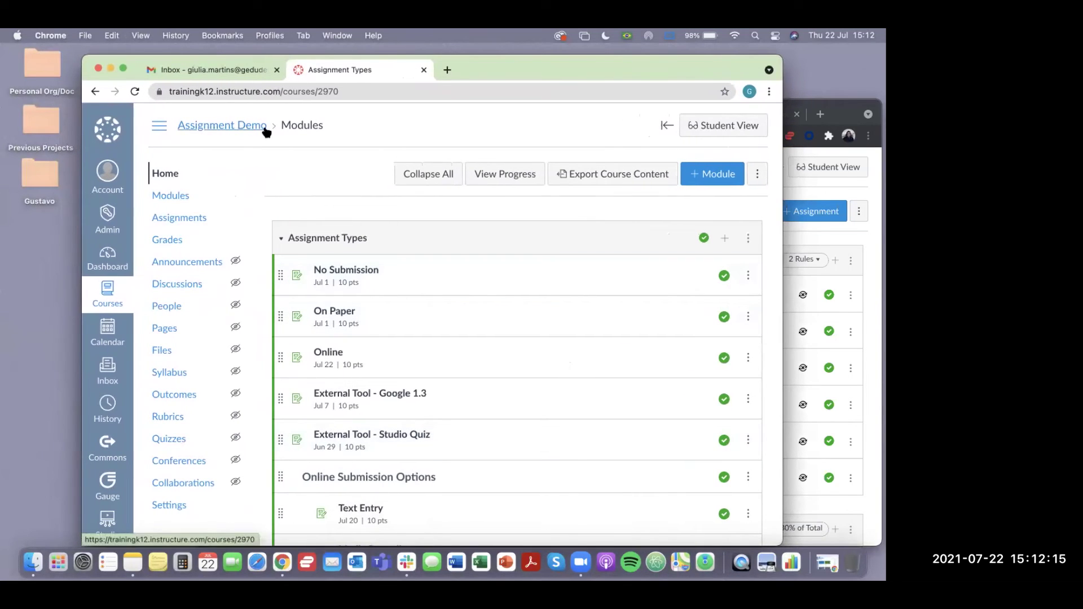
Look through the course's modules and open the Assignments list.
scroll(489, 304, down, 1)
scroll(489, 305, down, 6)
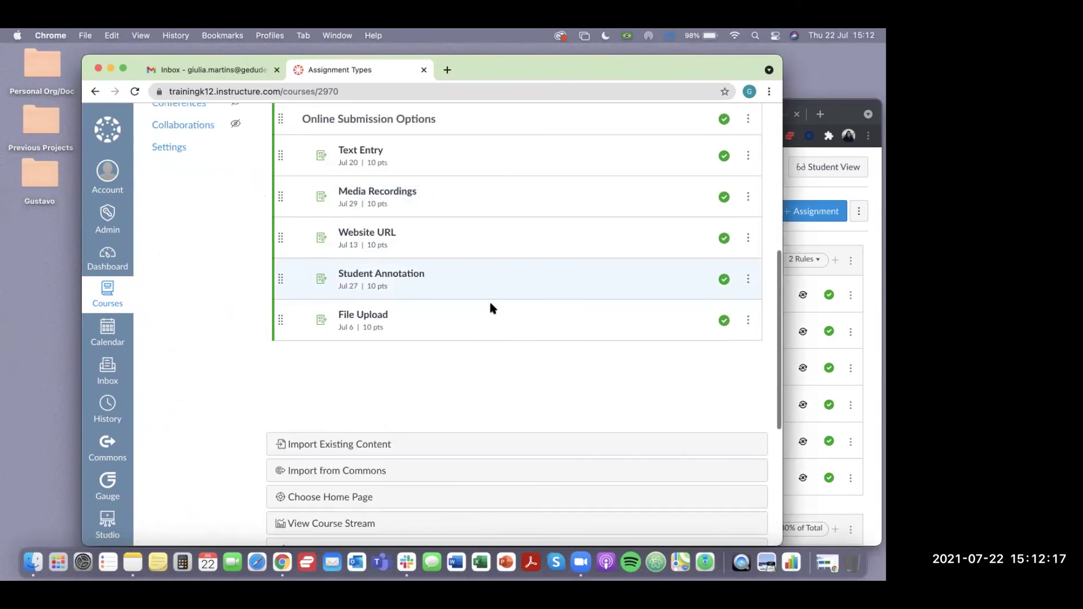
scroll(483, 322, up, 6)
click(197, 220)
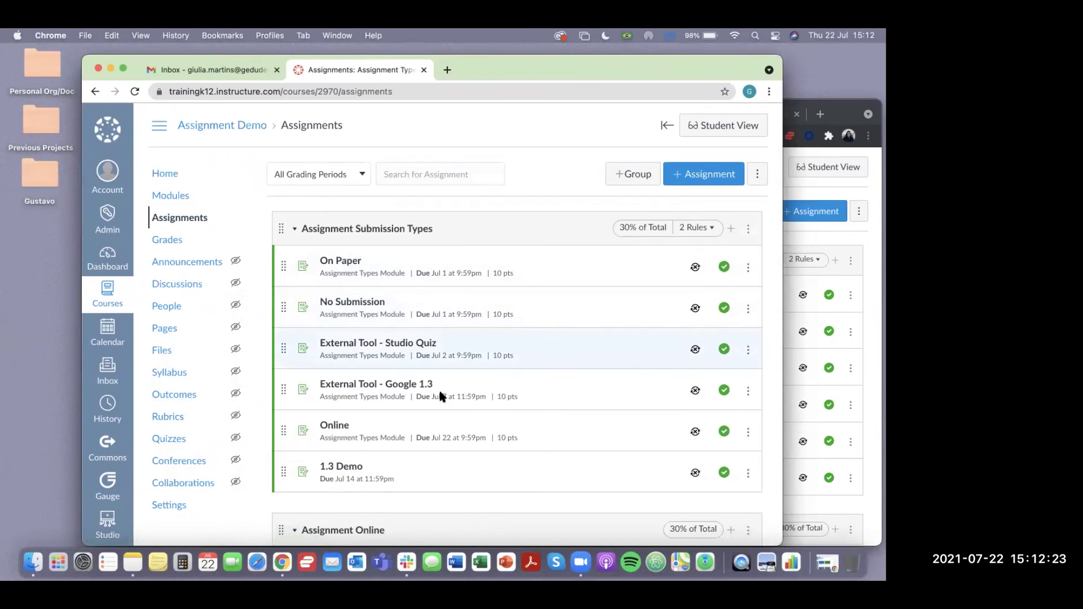
Review the External Tool - Google 1.3 assignment and its settings, and return to the Assignments list without saving.
click(409, 389)
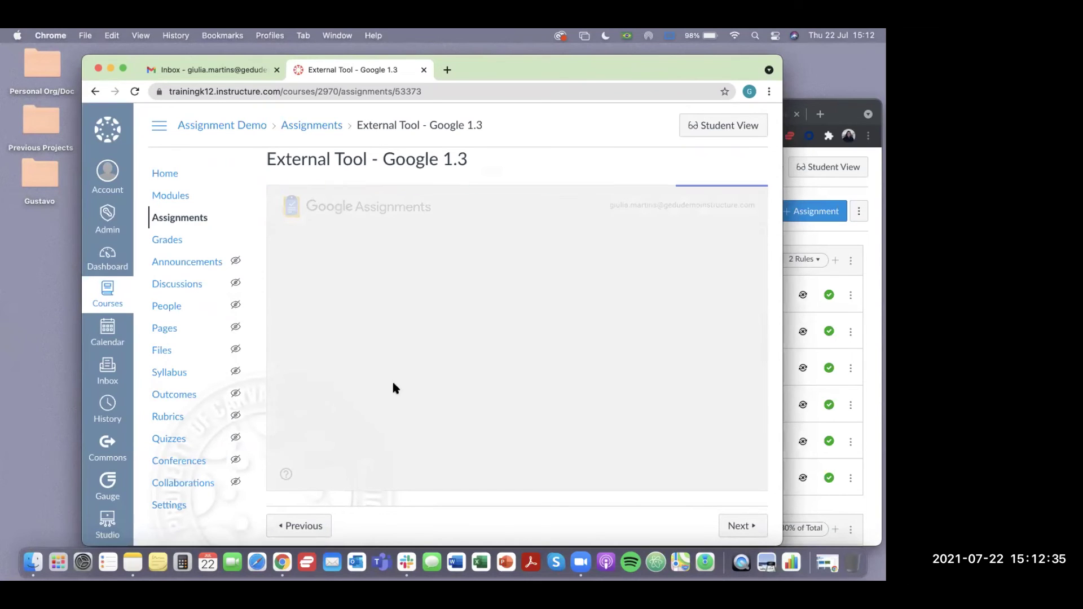
scroll(451, 354, down, 3)
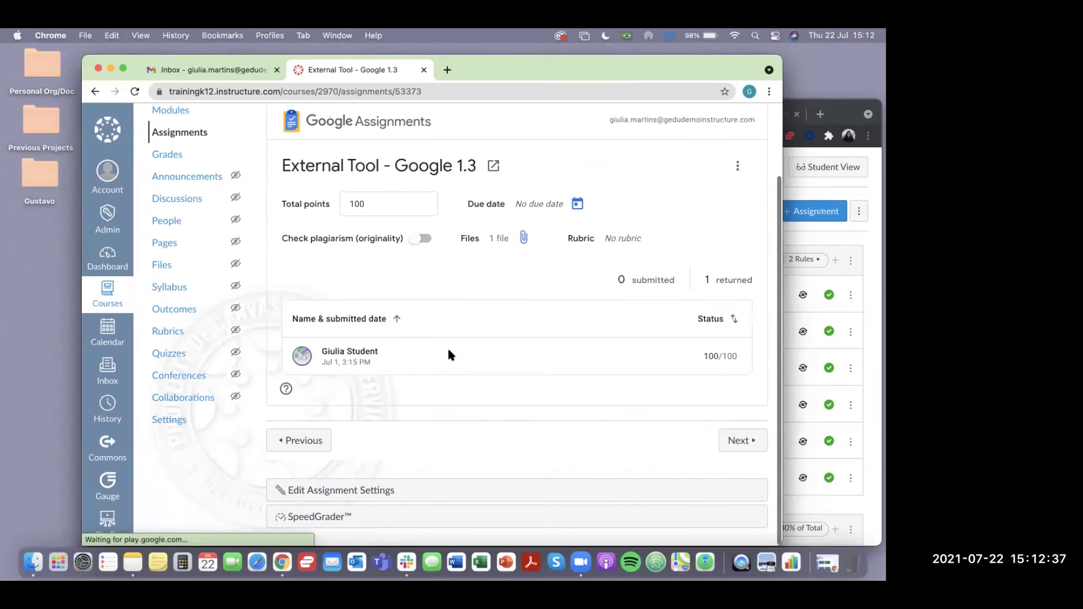
click(331, 488)
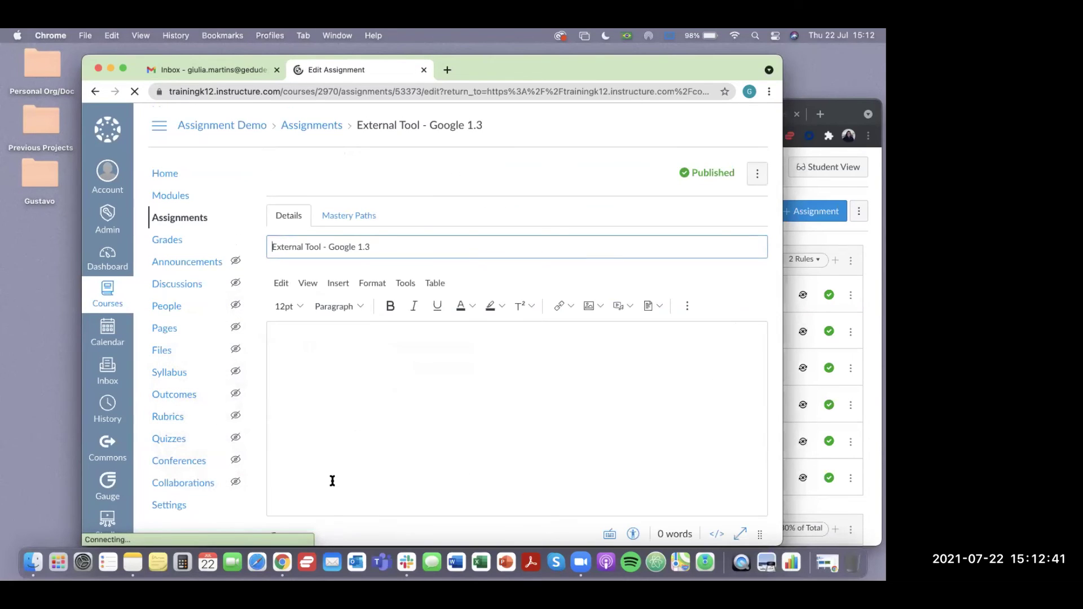
scroll(508, 395, down, 2)
scroll(531, 408, down, 15)
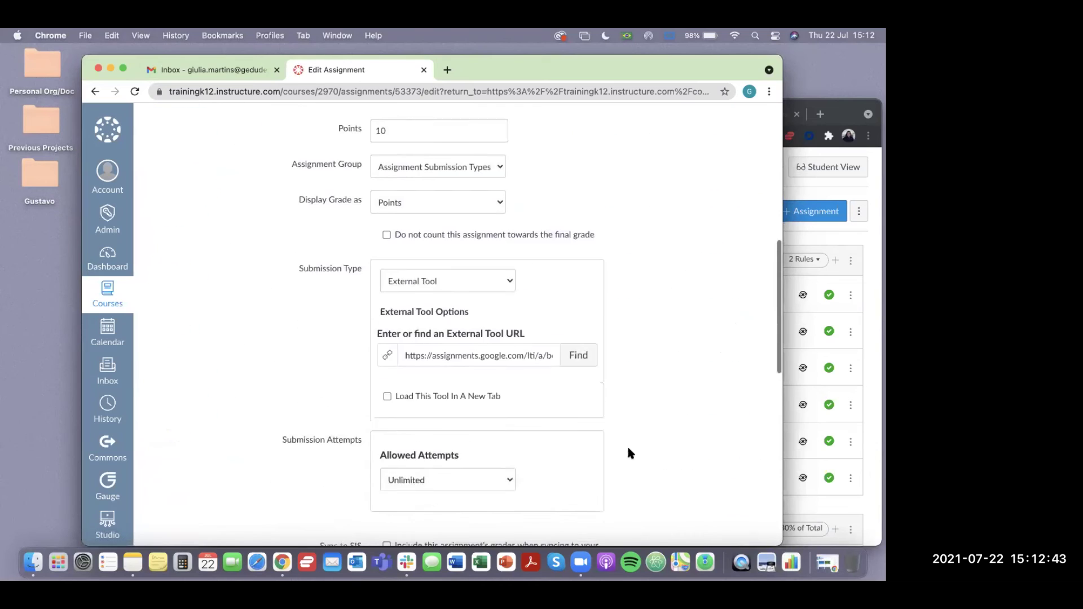
click(697, 493)
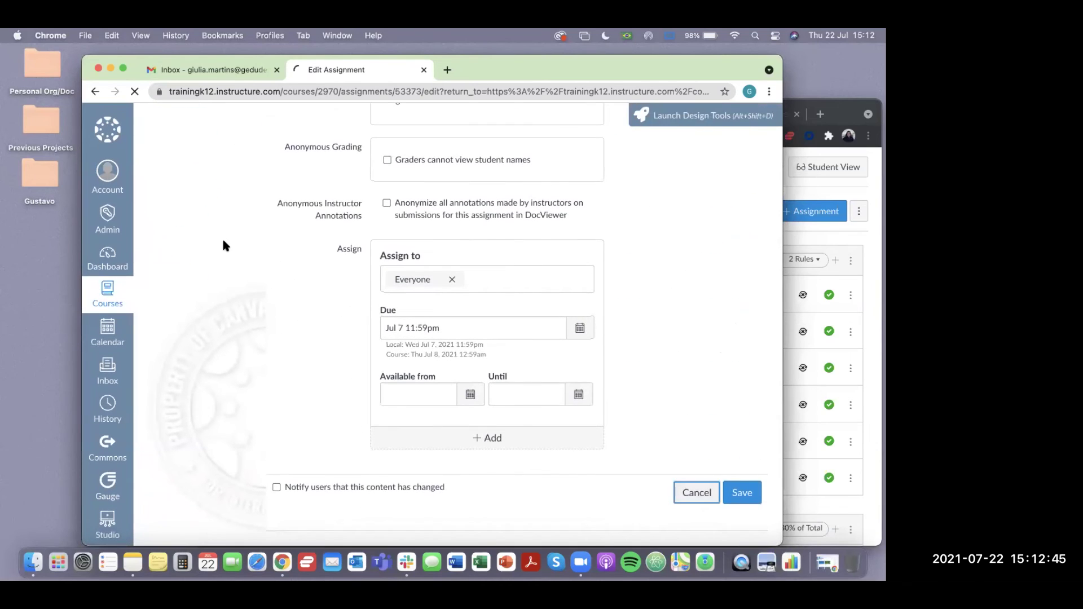
scroll(222, 238, up, 15)
click(180, 221)
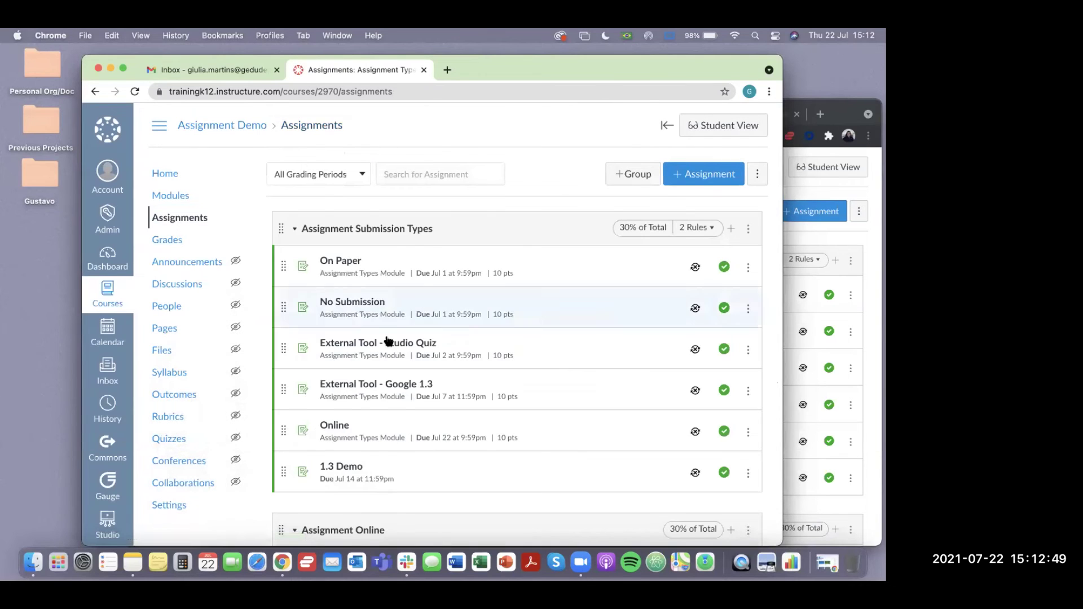
Open Example Activity 1 in Example Group 1 for editing.
scroll(331, 386, down, 10)
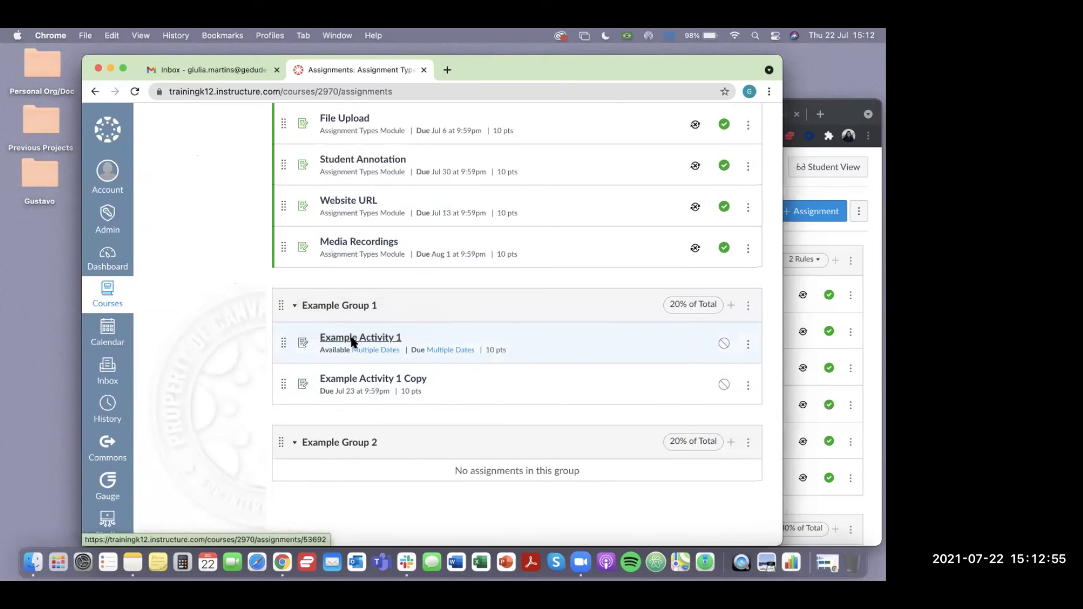
click(363, 341)
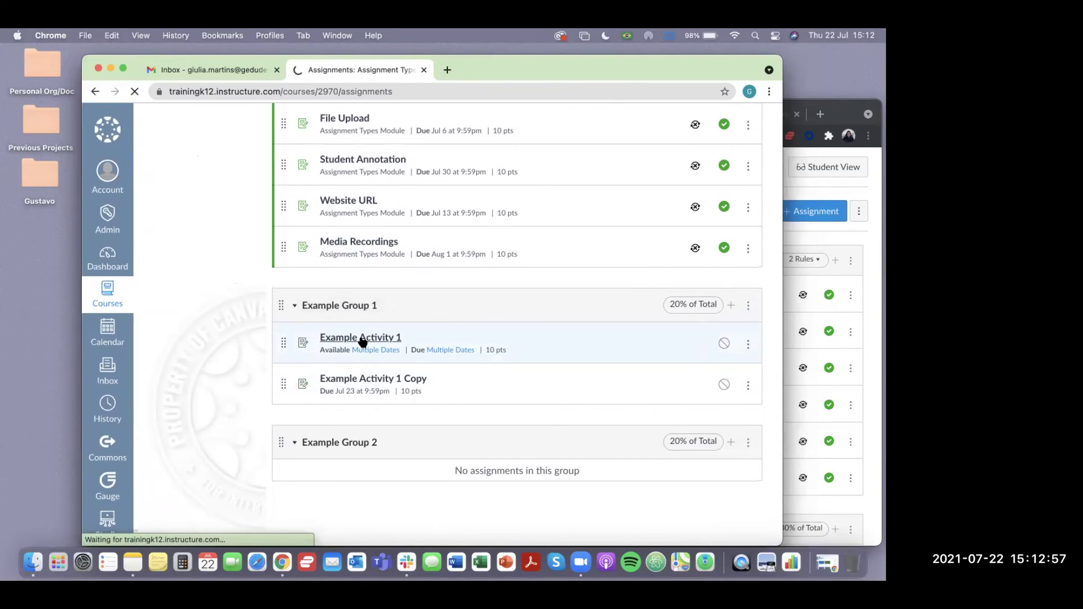
click(705, 180)
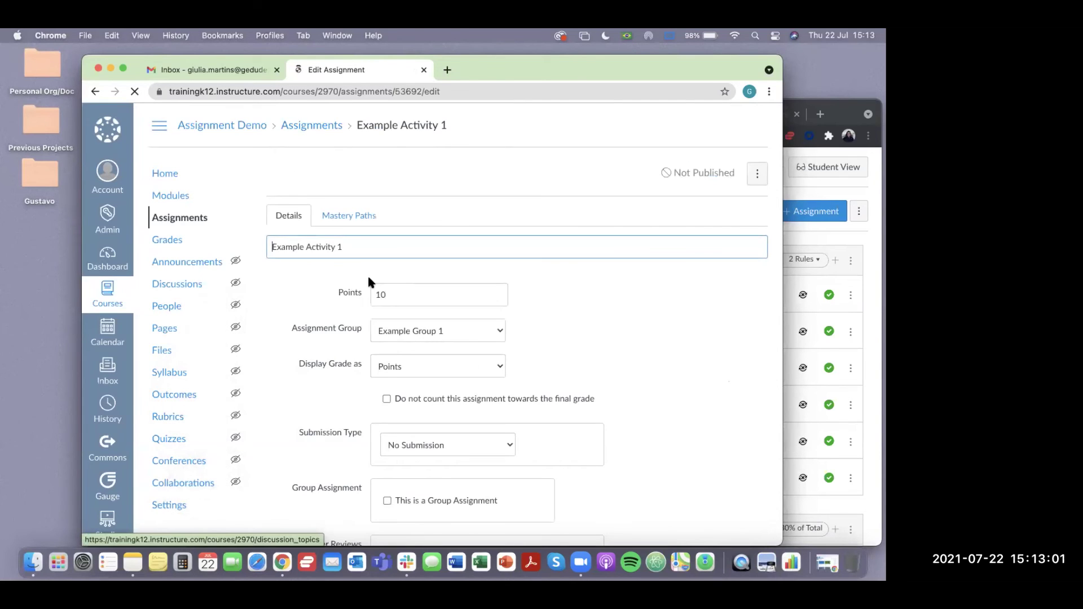
scroll(508, 416, down, 5)
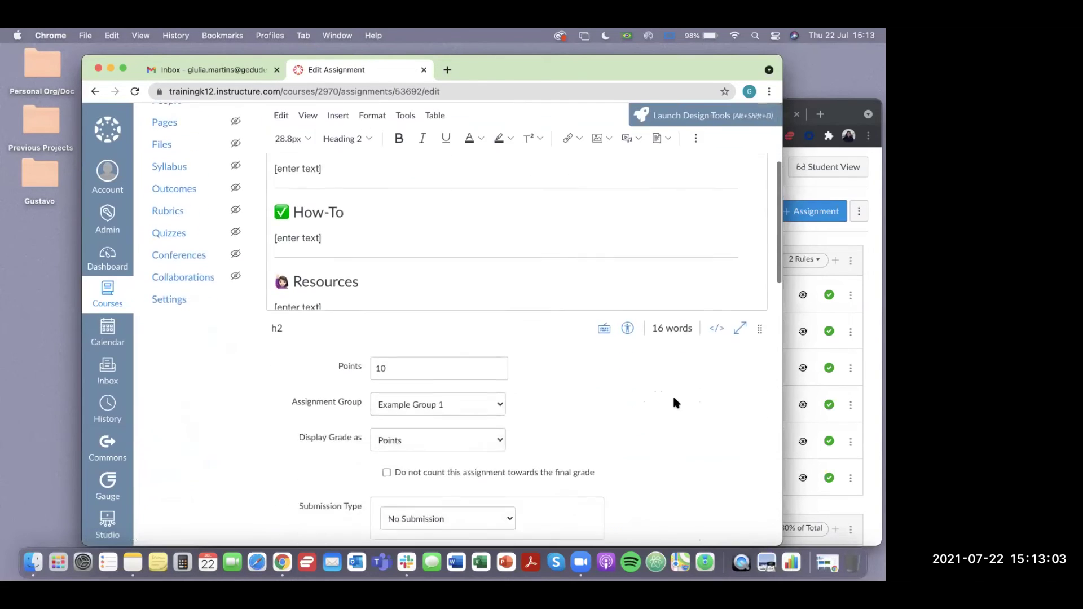
scroll(675, 402, down, 2)
Widen and reposition the browser window, and set the assignment's Submission Type to External Tool.
drag(783, 392, 867, 379)
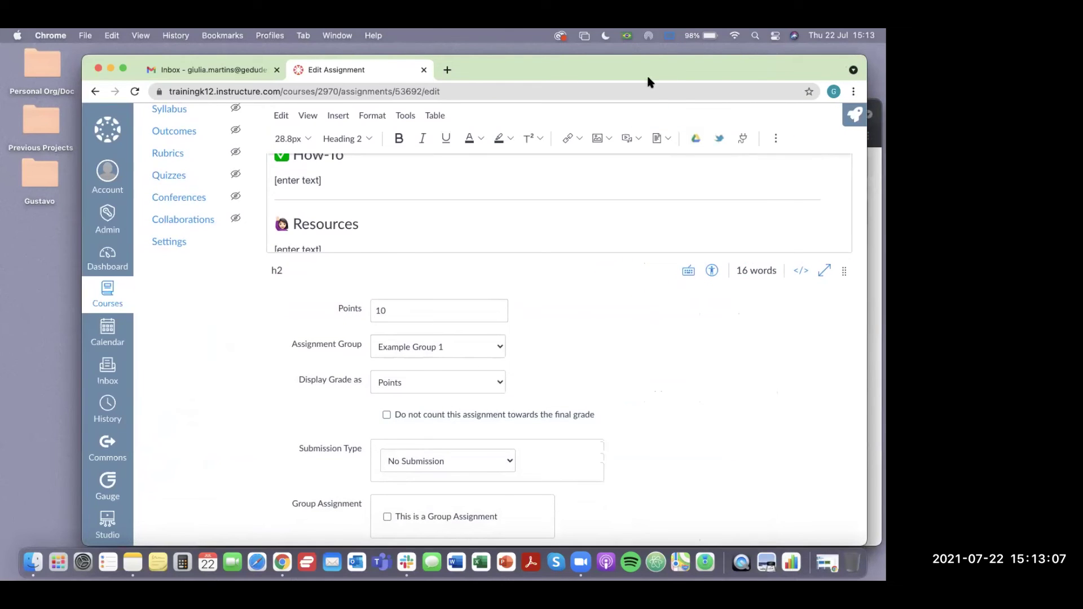
drag(640, 77, 614, 79)
scroll(408, 446, down, 1)
scroll(408, 452, down, 5)
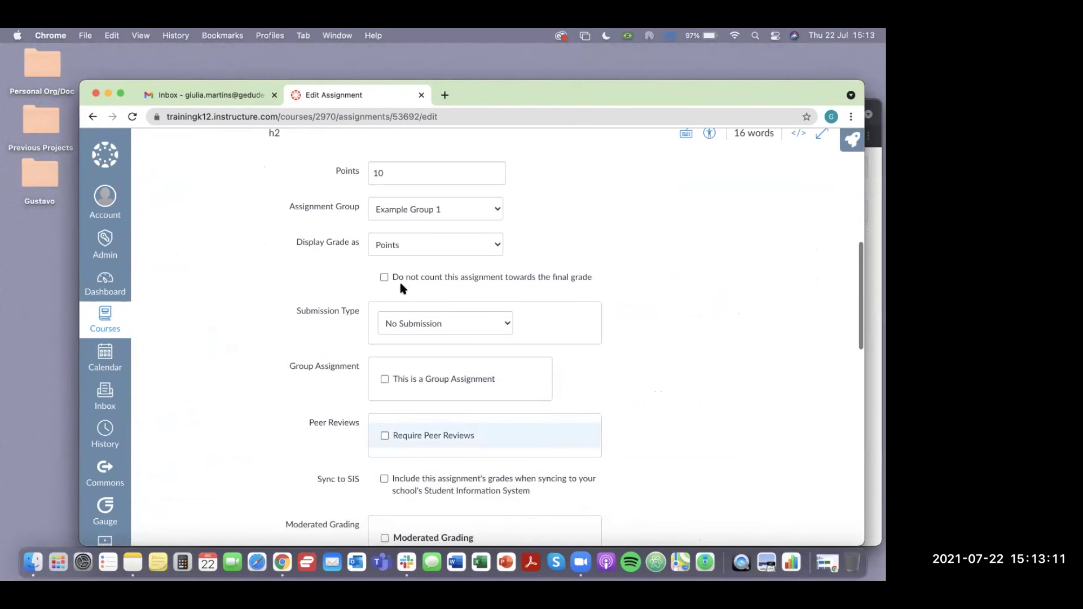
click(298, 310)
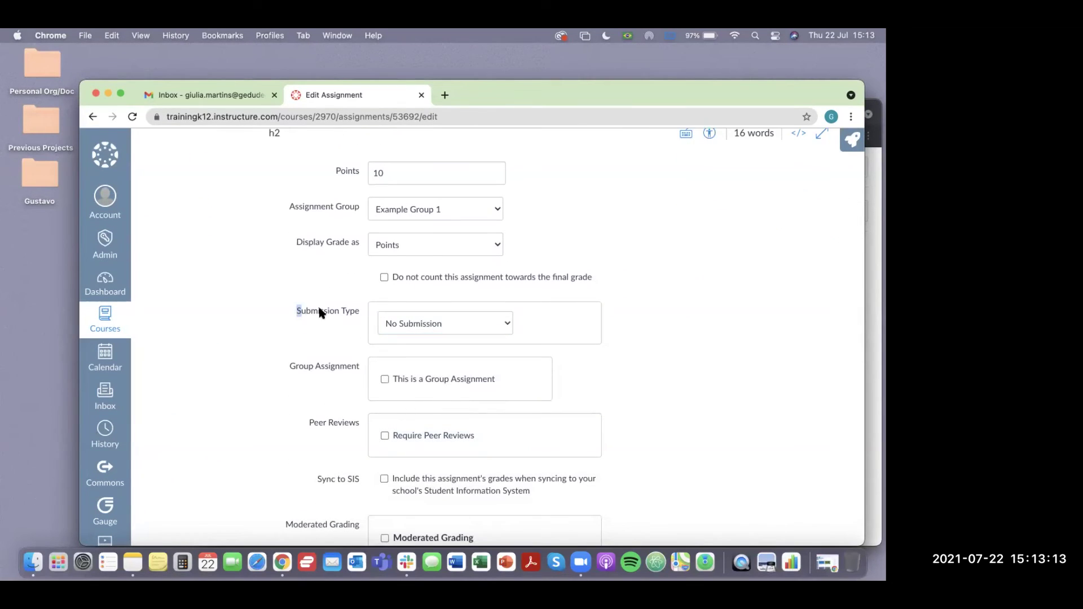
click(419, 326)
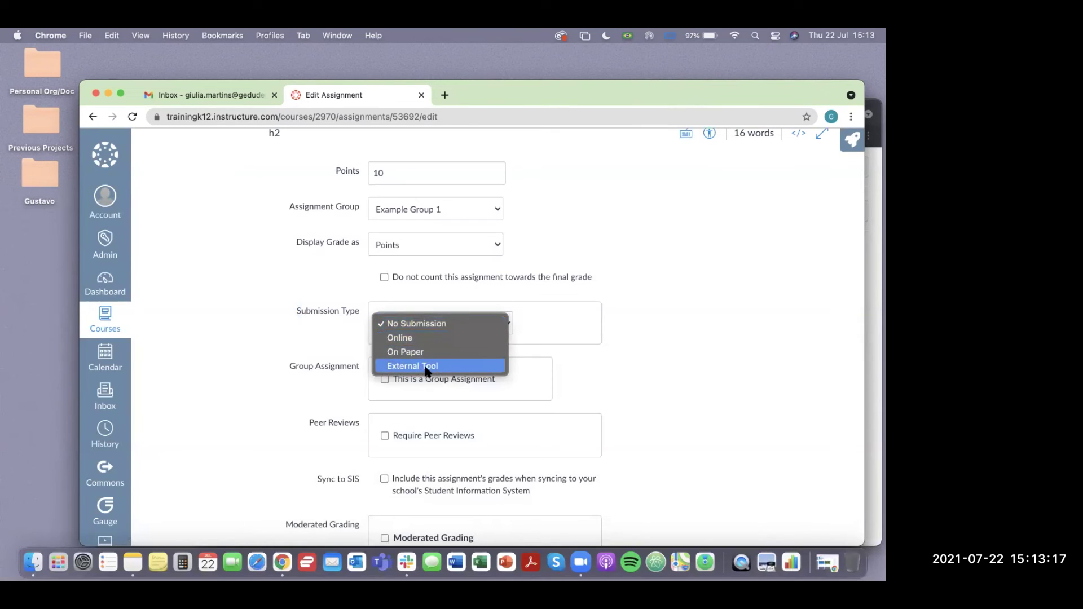
key(Return)
drag(639, 98, 594, 93)
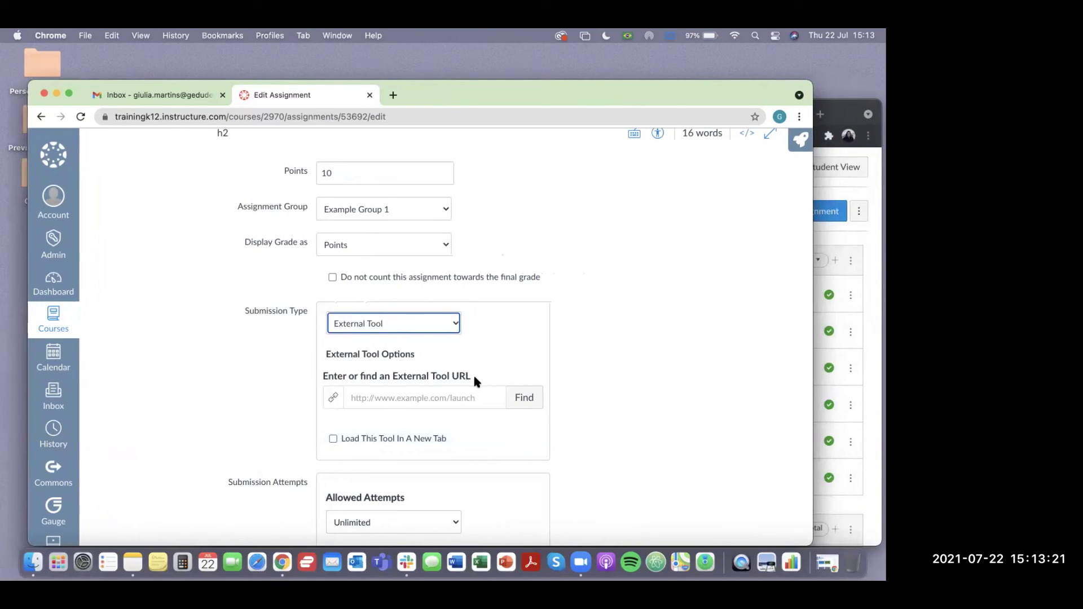
Find the external tools for the submission and choose Google Assignments (LTI 1.3).
scroll(473, 371, down, 2)
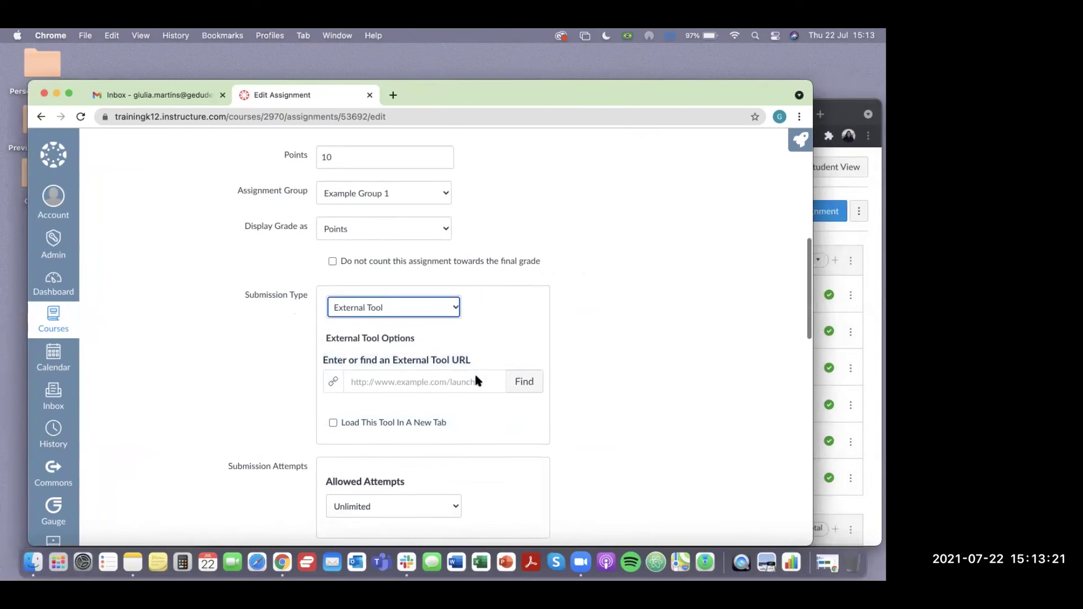
click(524, 365)
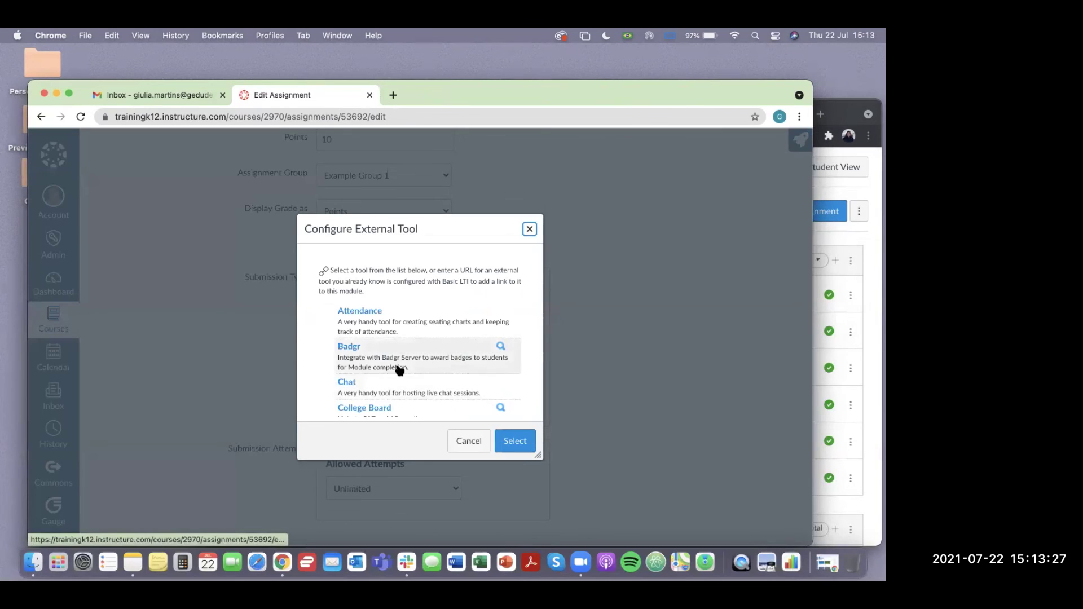
scroll(401, 361, down, 5)
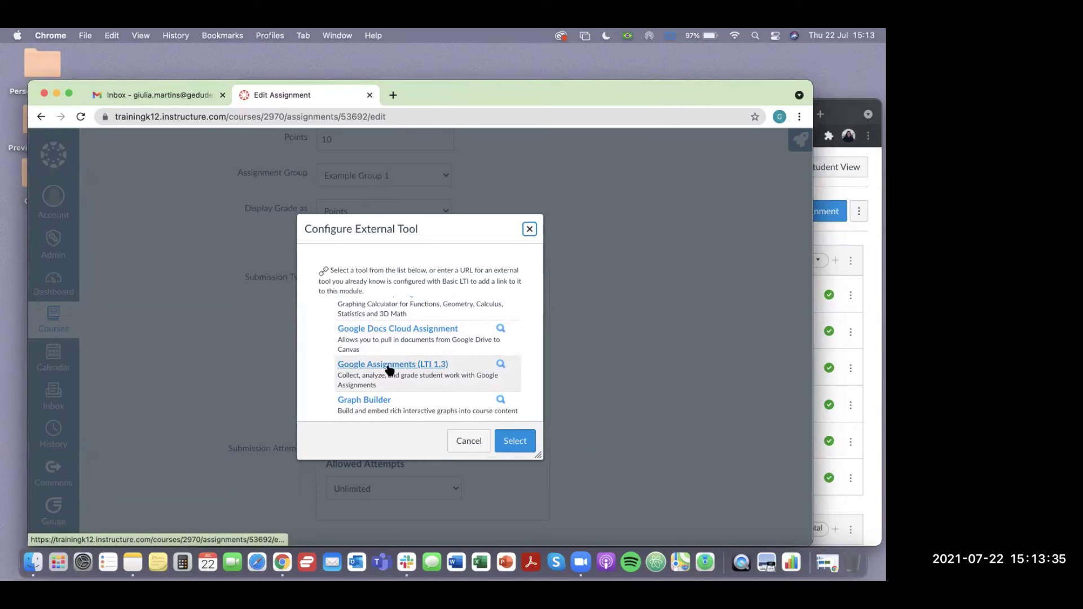
click(389, 365)
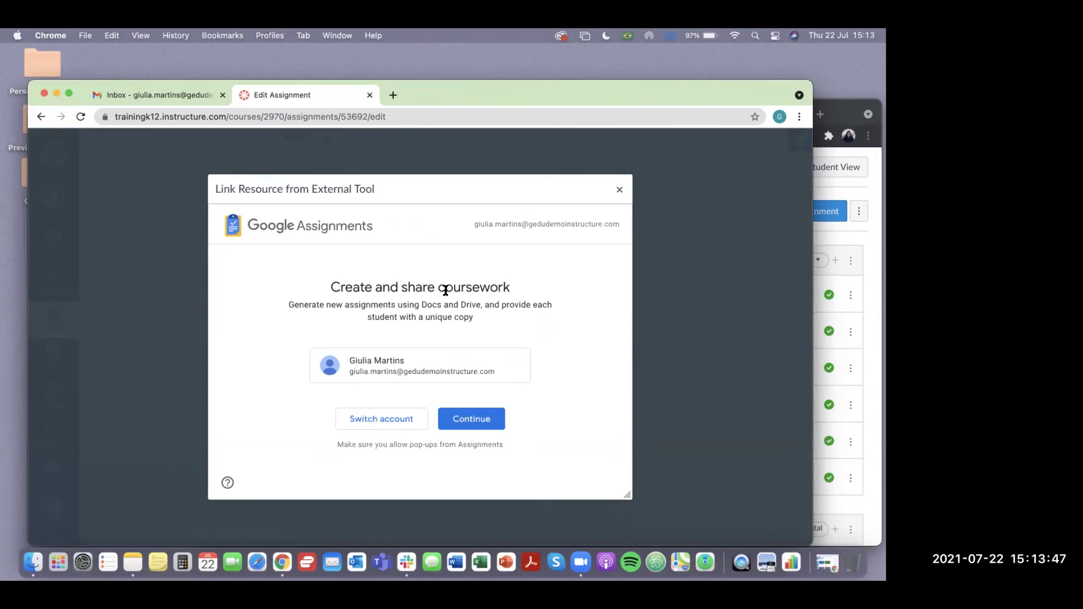
Check the linked Google account, continue with it, and bring the Google assignment creation form to the front.
drag(333, 287, 467, 288)
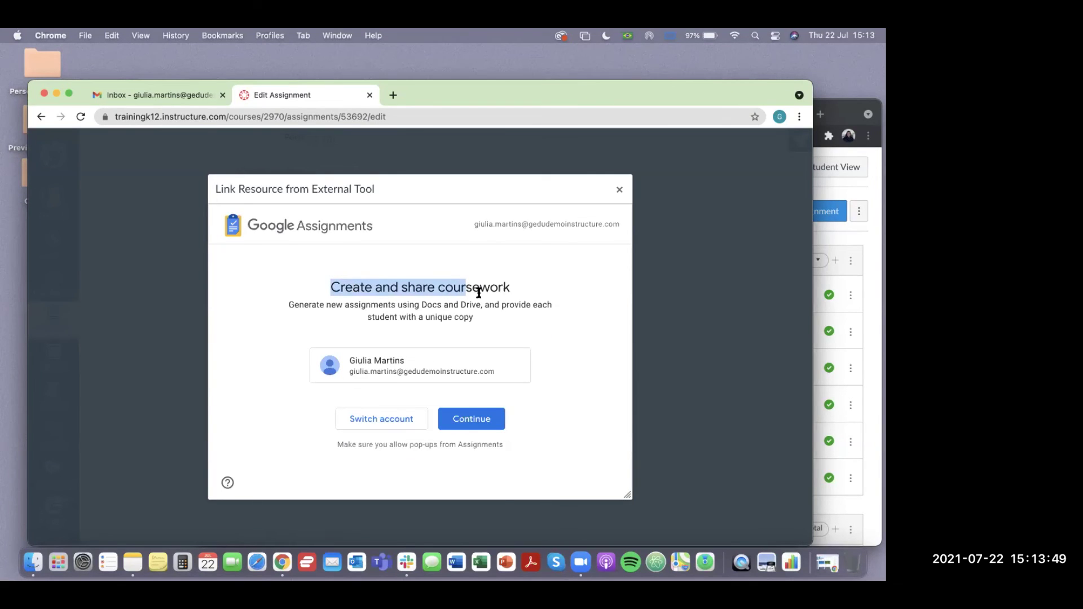
click(366, 370)
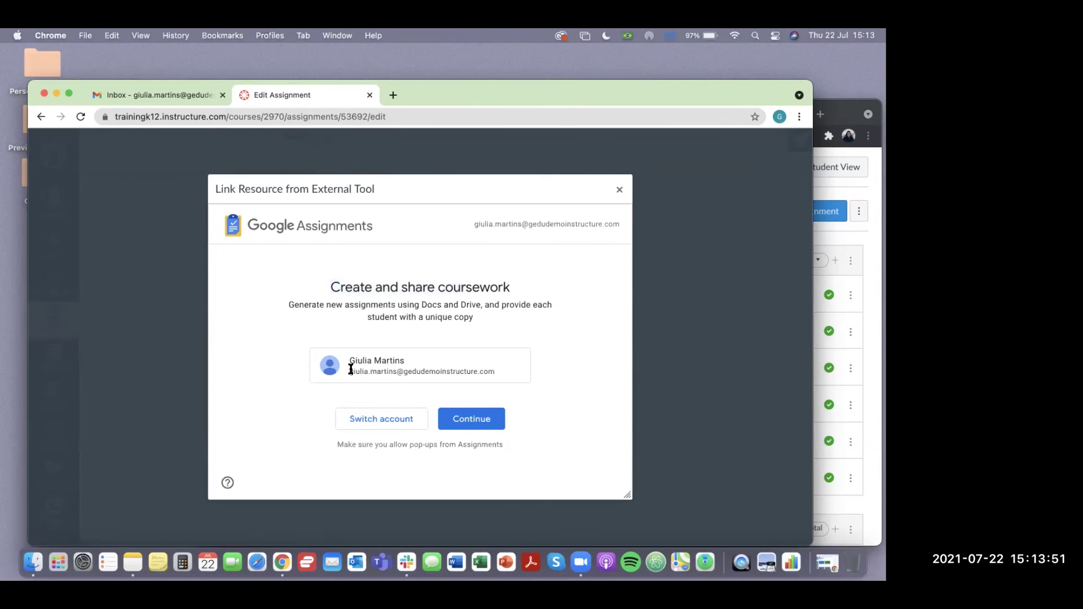
drag(351, 370, 492, 369)
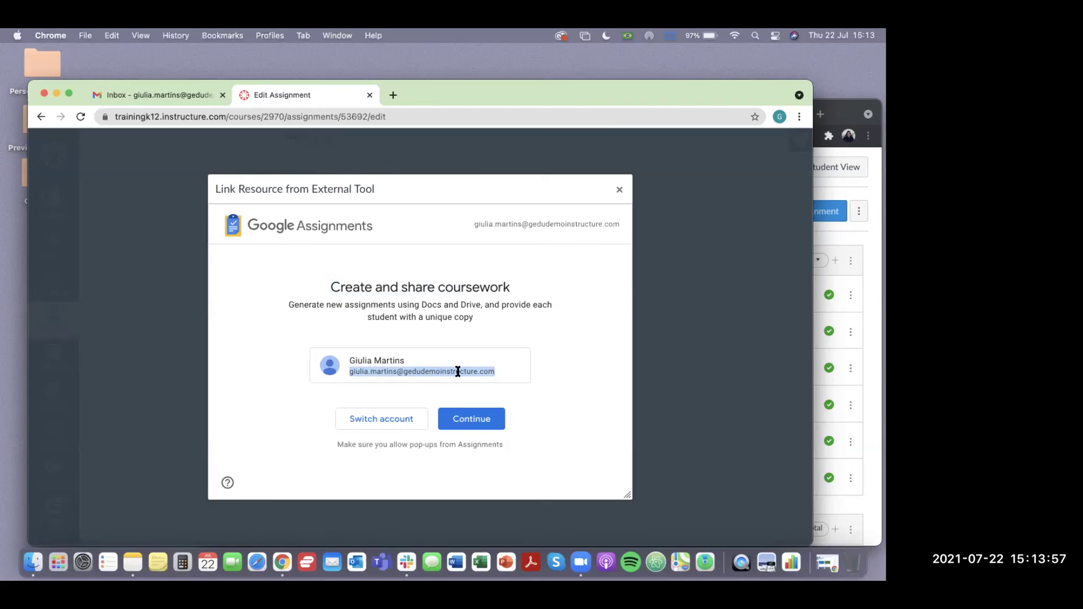
click(472, 419)
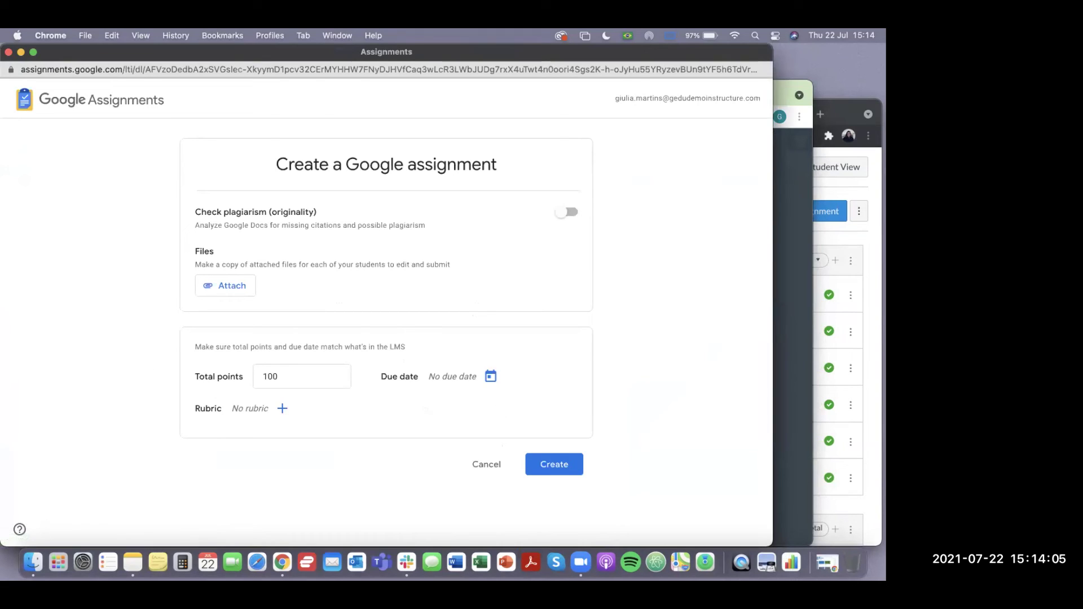
click(777, 541)
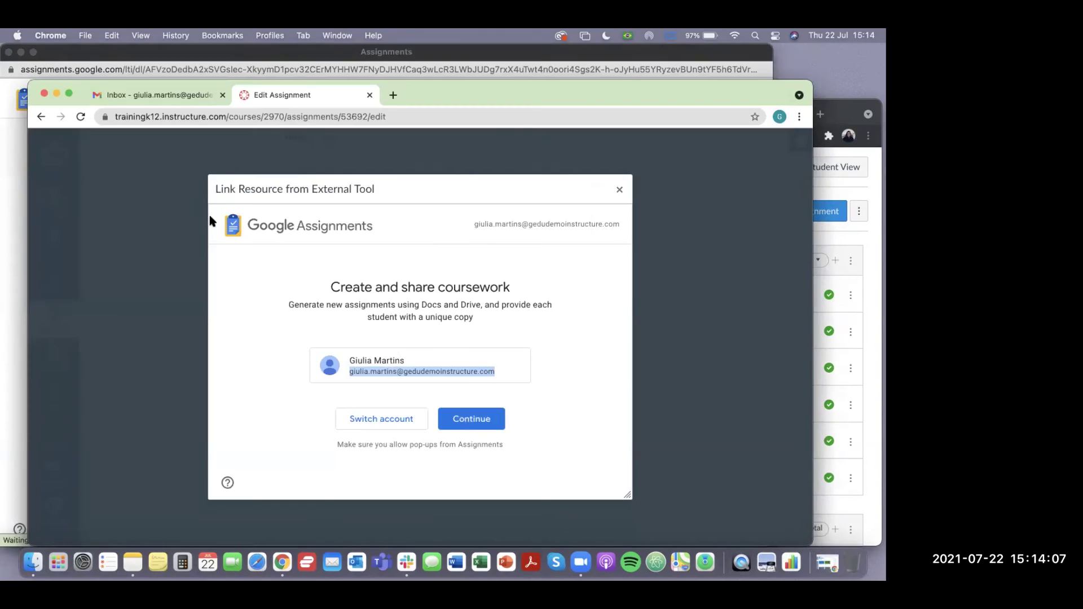
click(25, 301)
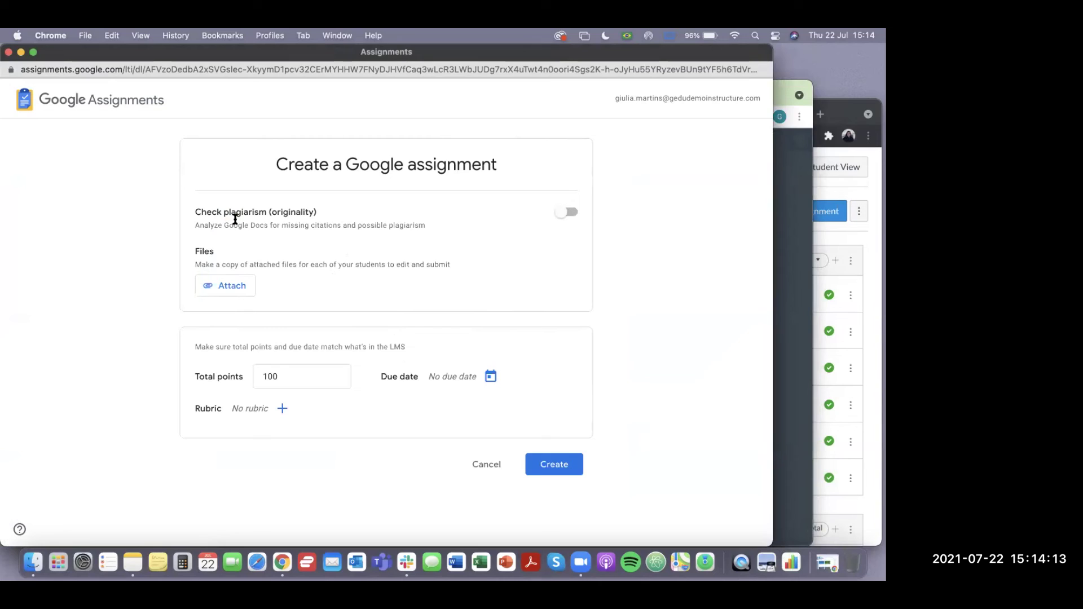
Attach the recent Google Drive file Document Example to the Google assignment.
drag(215, 251, 196, 252)
click(226, 287)
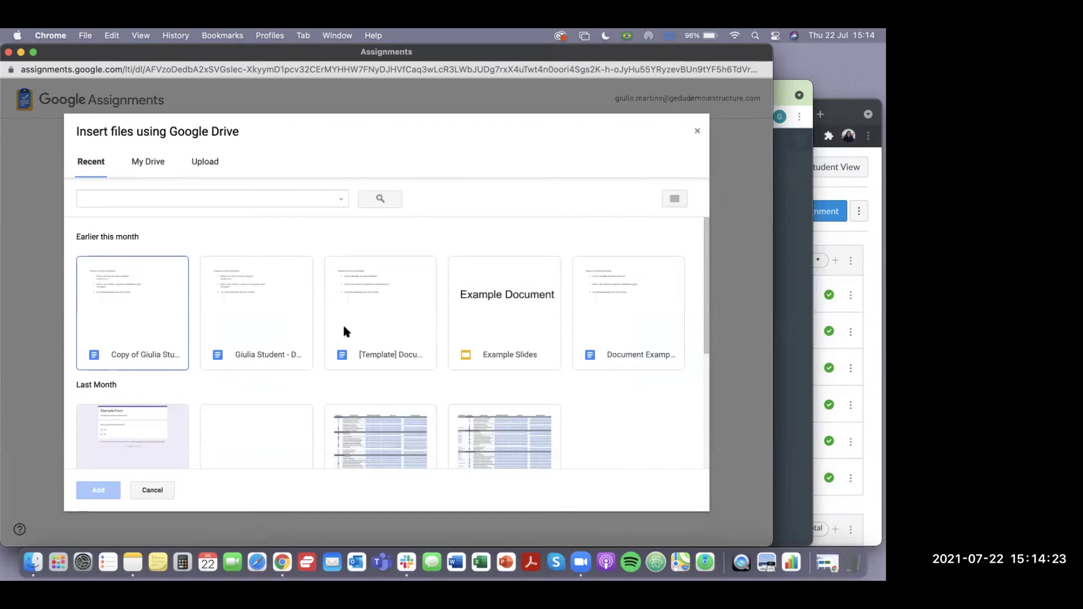
scroll(373, 328, down, 1)
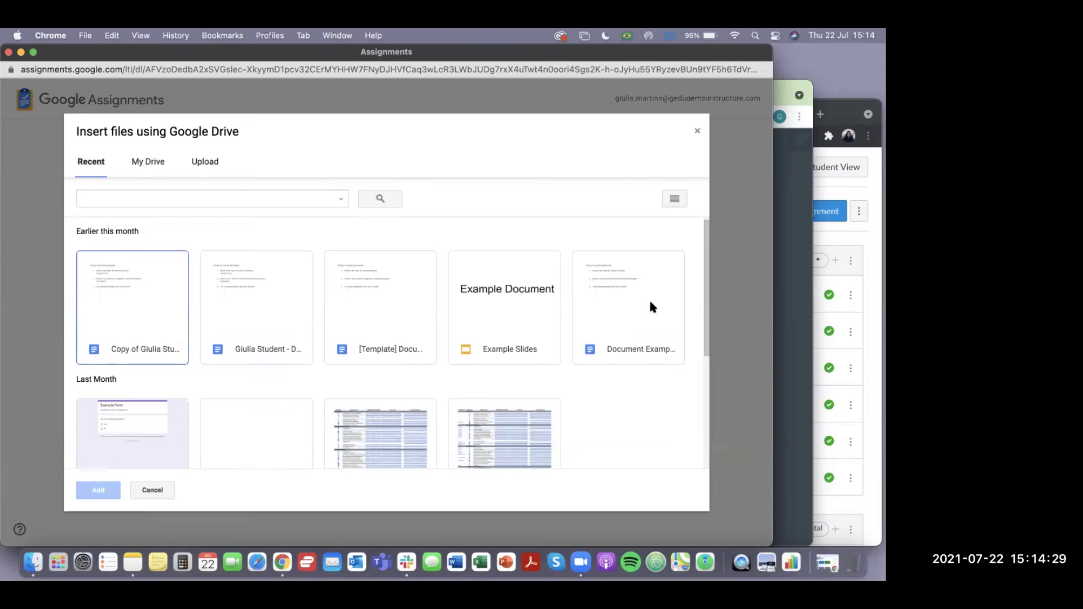
double_click(630, 345)
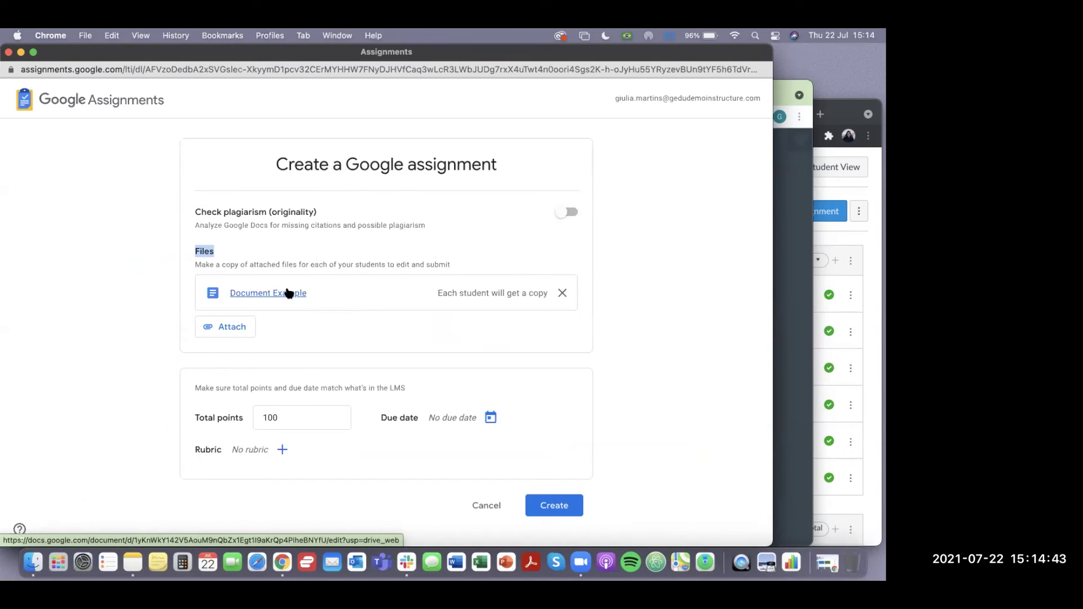
scroll(305, 362, down, 1)
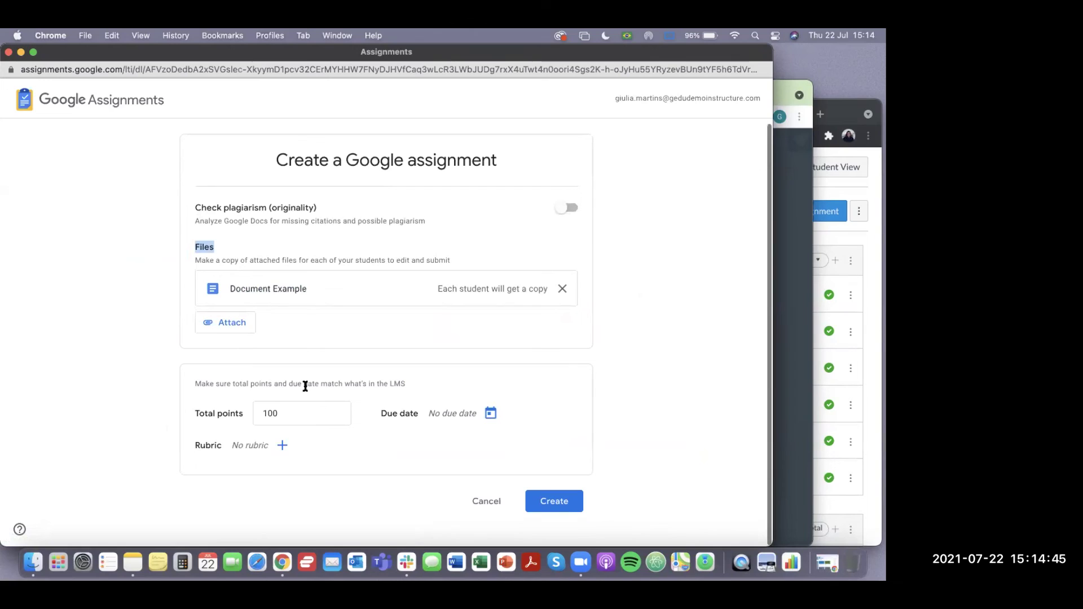
Create the Google assignment with 10 total points and confirm Google Assignments (LTI 1.3) as the external tool.
click(292, 412)
key(BackSpace)
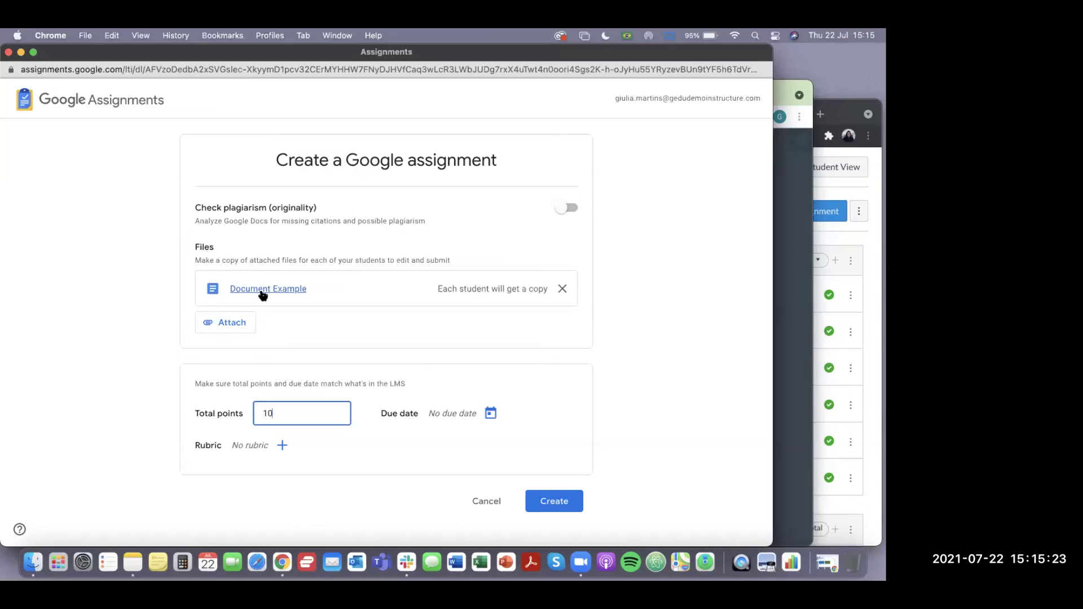
drag(273, 415, 251, 419)
click(588, 499)
click(552, 501)
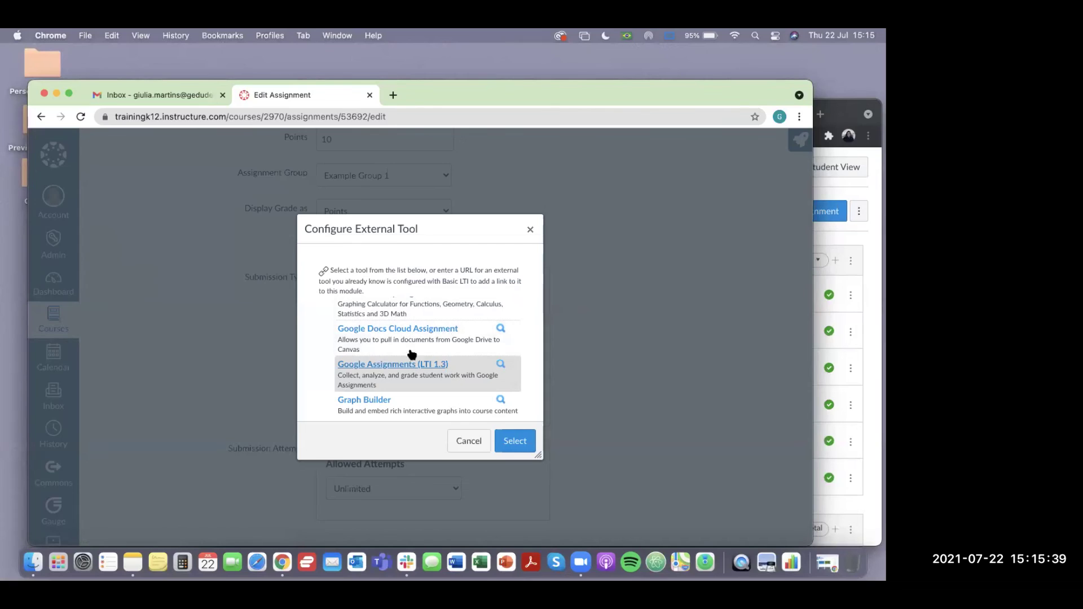
scroll(320, 370, down, 5)
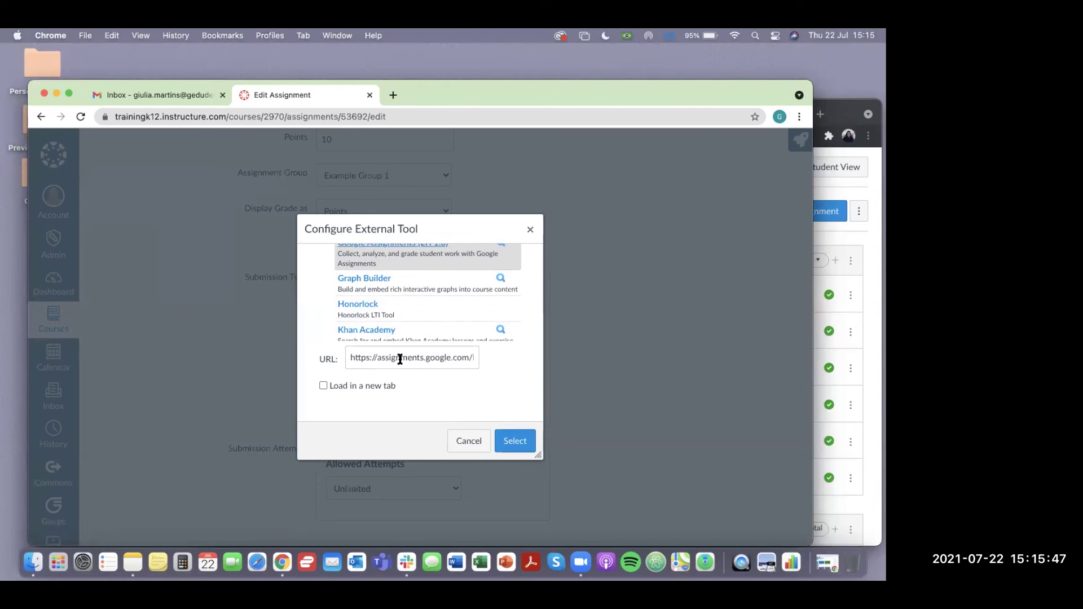
click(516, 443)
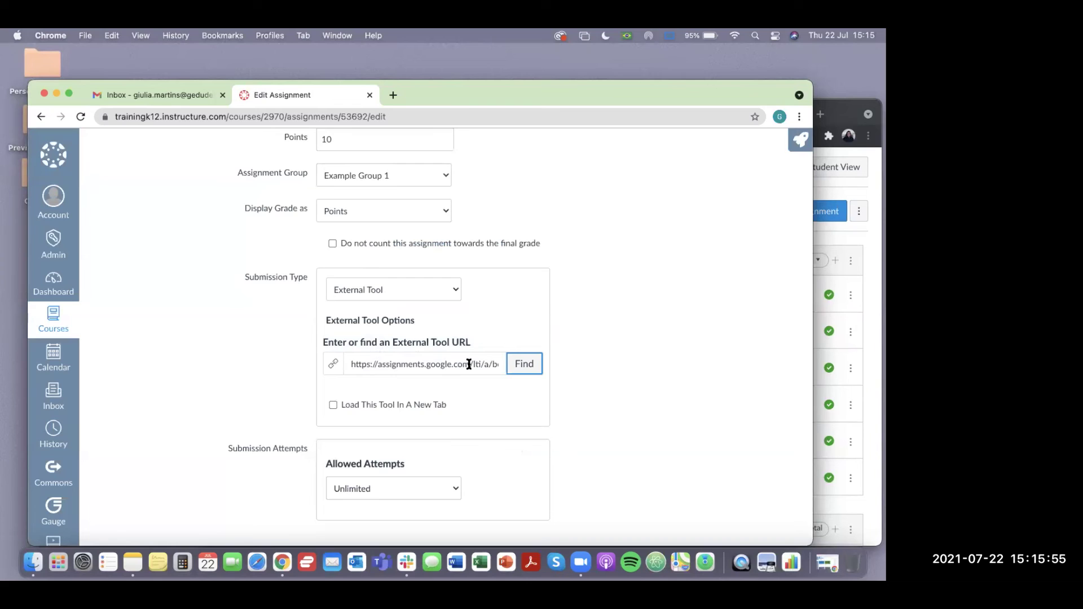
Remove the Everyone Else dates, assign the remaining dates to Everyone instead of the individual student, and save and publish the assignment.
scroll(601, 389, down, 15)
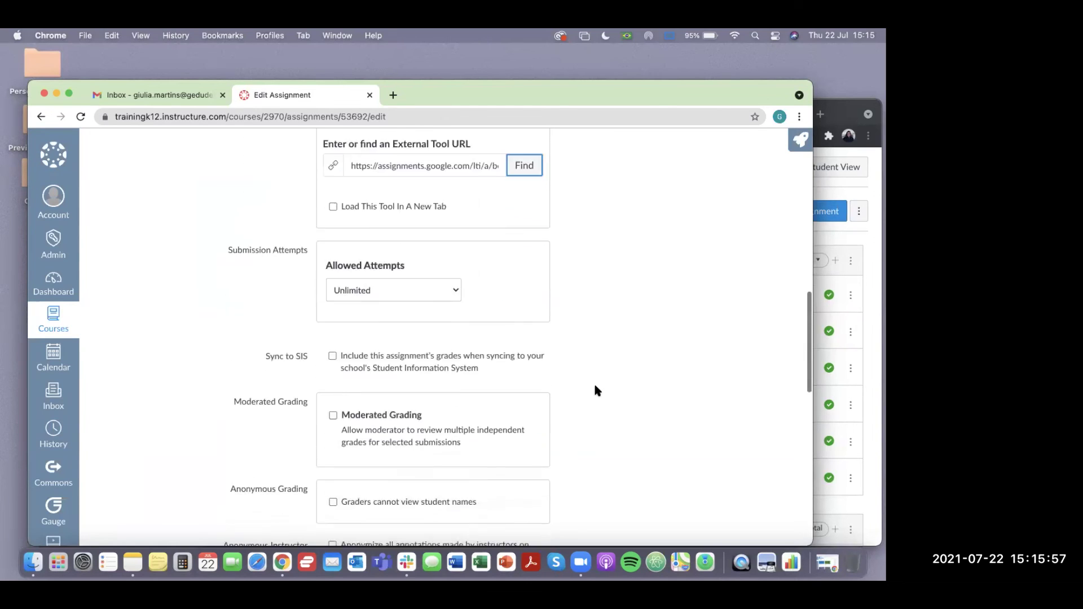
scroll(596, 389, down, 3)
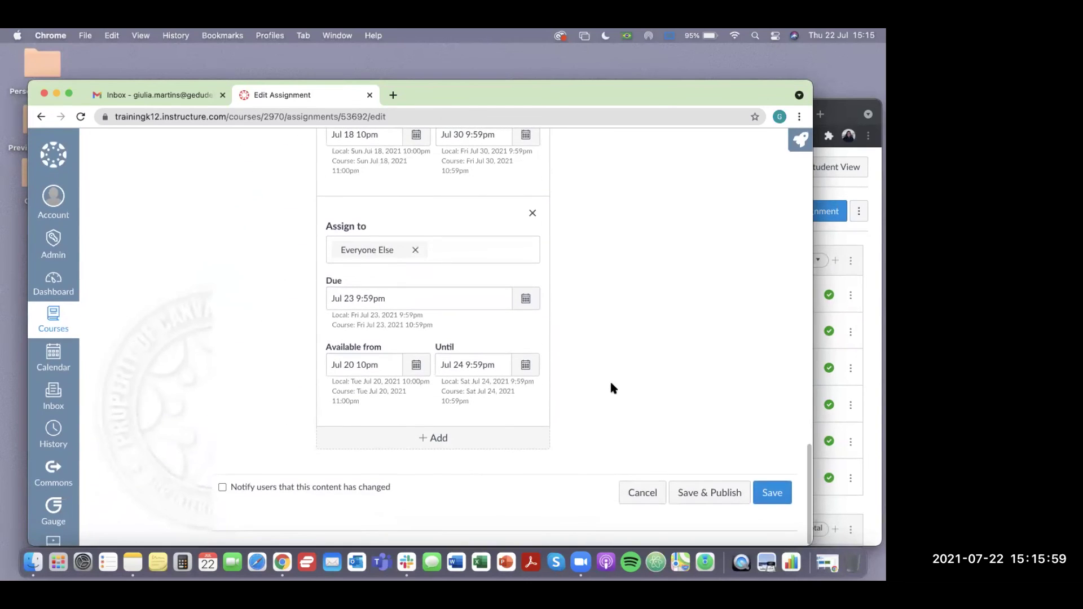
click(529, 211)
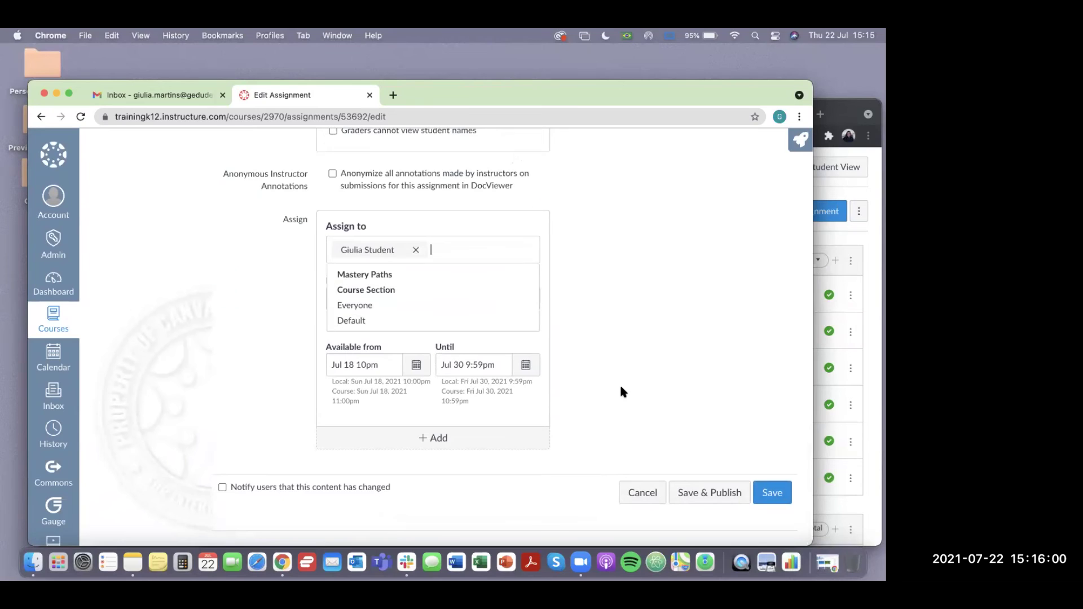
click(715, 423)
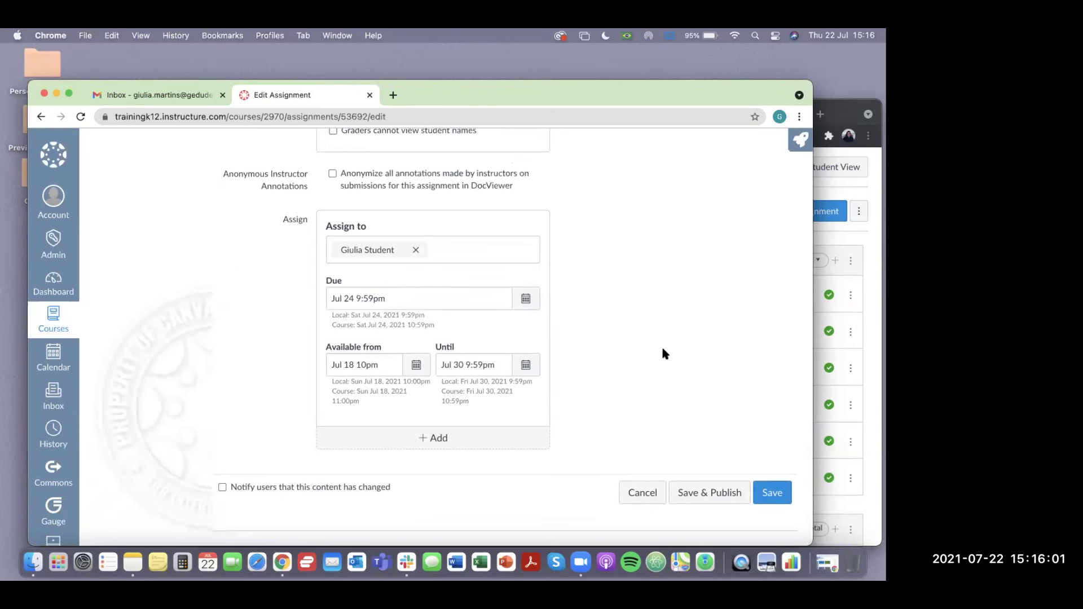
click(416, 249)
click(428, 312)
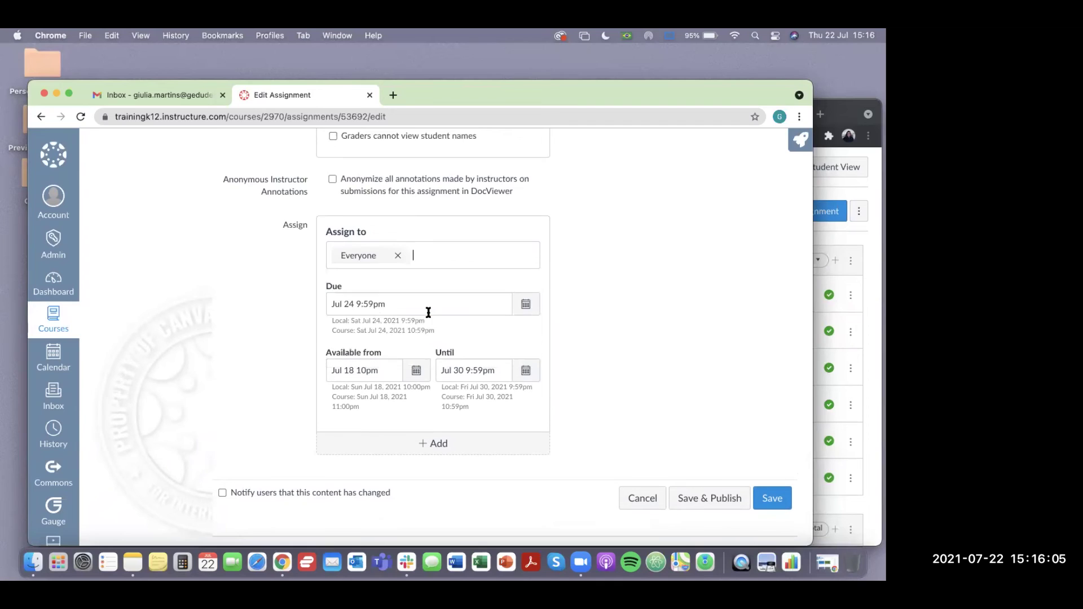
click(610, 395)
click(745, 500)
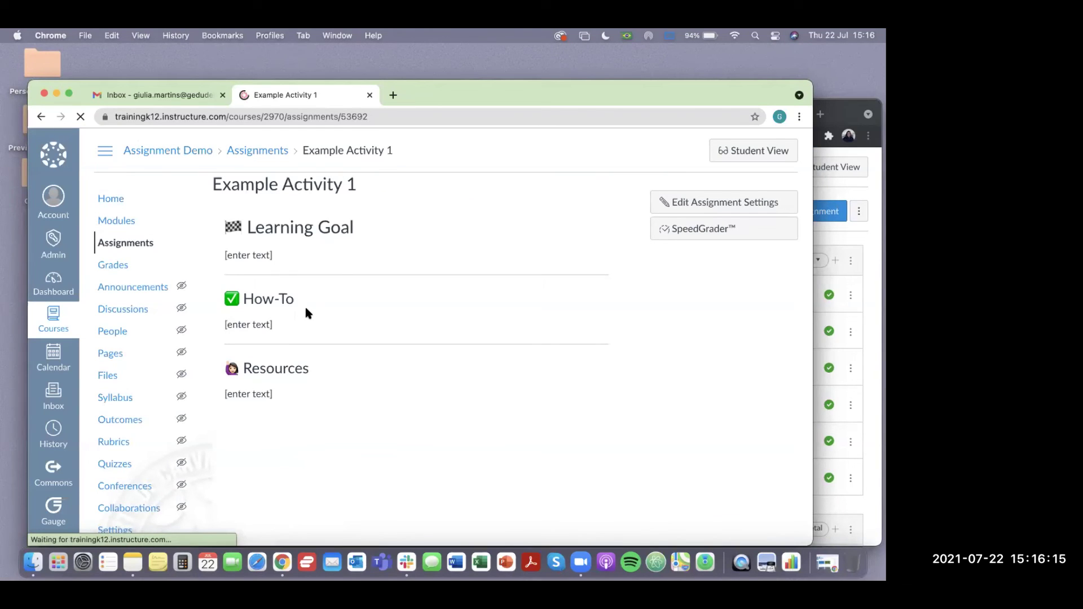
Examine the Example Activity 1 page and its embedded Google assignment, including points, due date, files, rubric and submission status.
scroll(415, 340, down, 3)
scroll(420, 343, up, 3)
drag(214, 184, 366, 180)
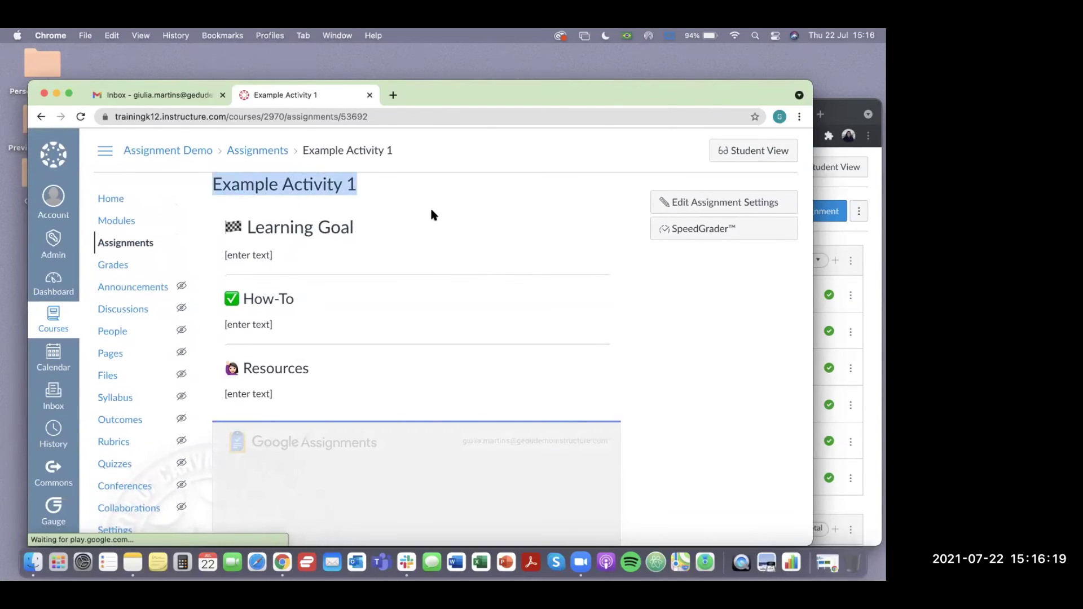
scroll(317, 409, down, 3)
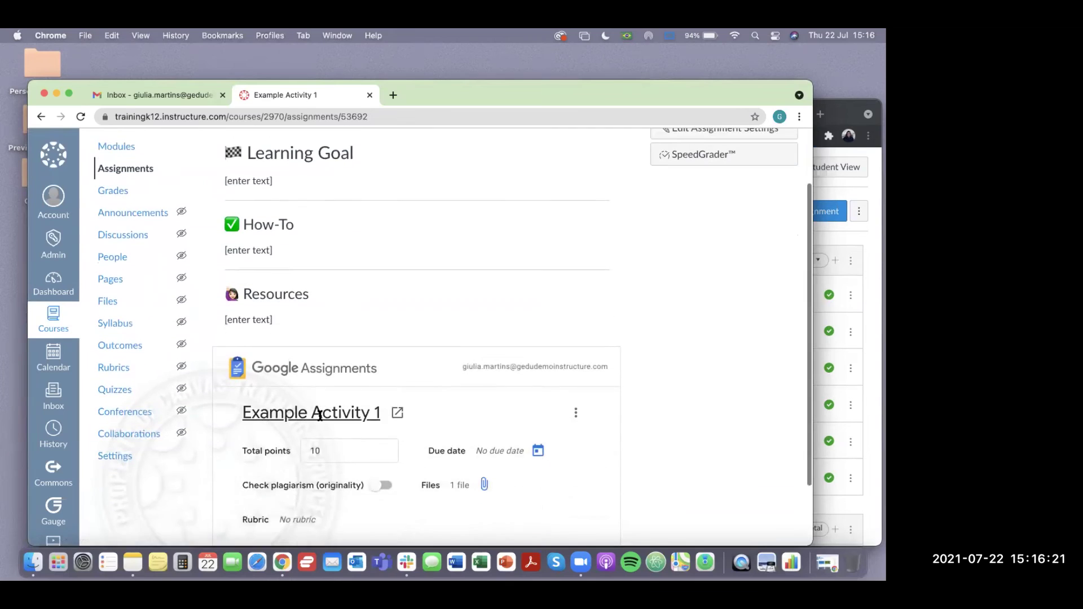
scroll(715, 415, down, 3)
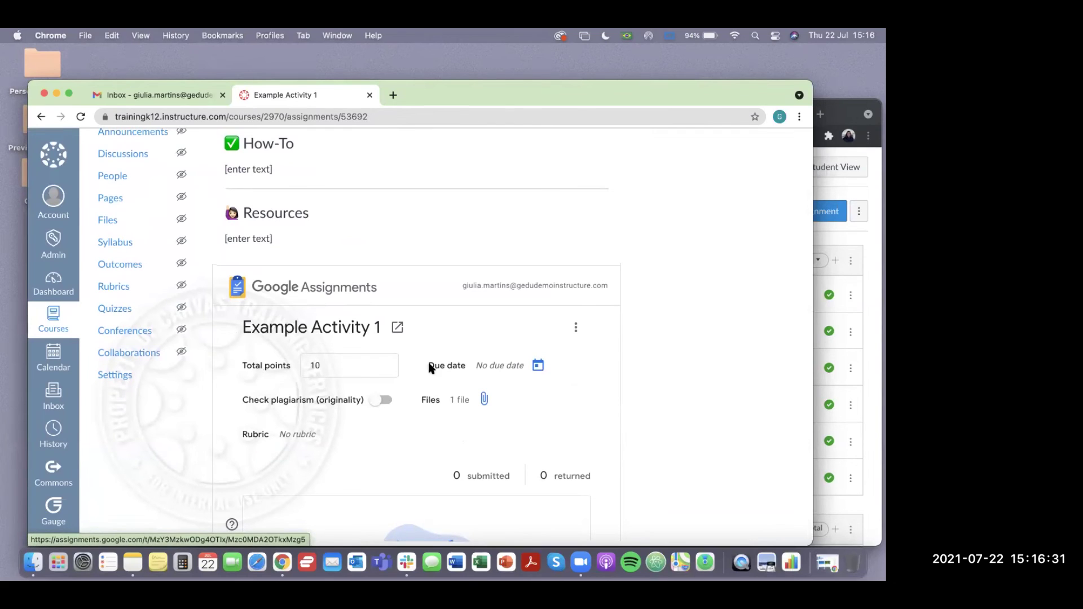
scroll(360, 333, down, 2)
scroll(361, 332, up, 1)
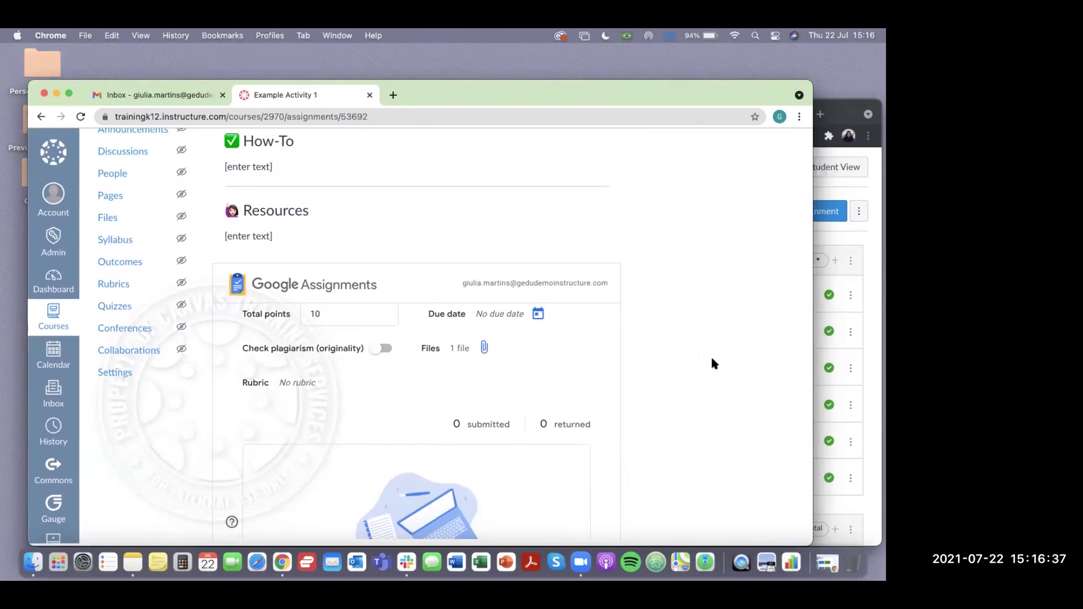
scroll(500, 424, down, 1)
scroll(498, 427, down, 2)
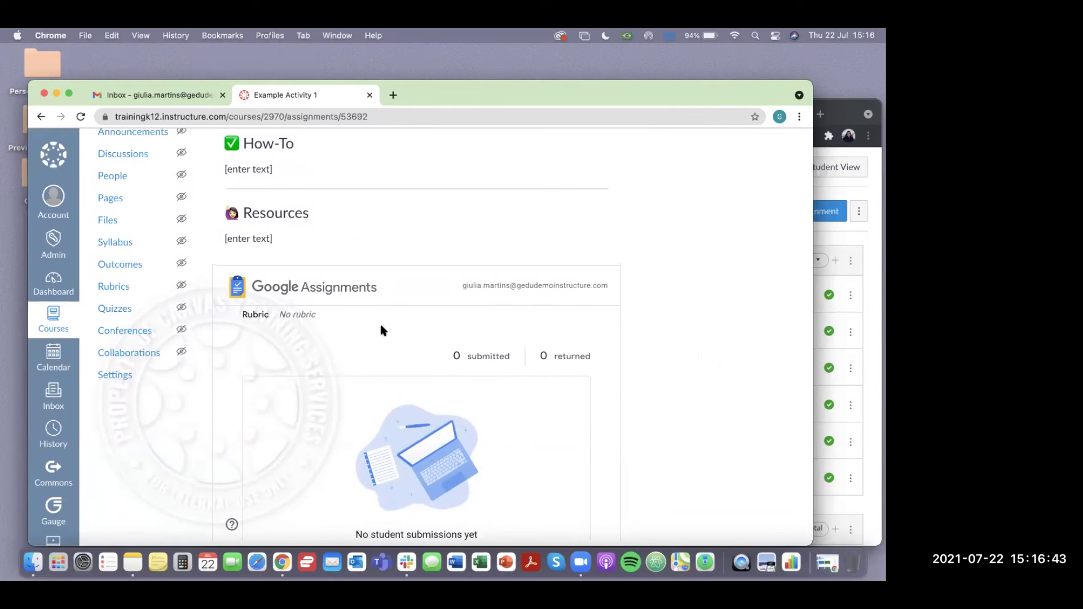
scroll(440, 479, down, 1)
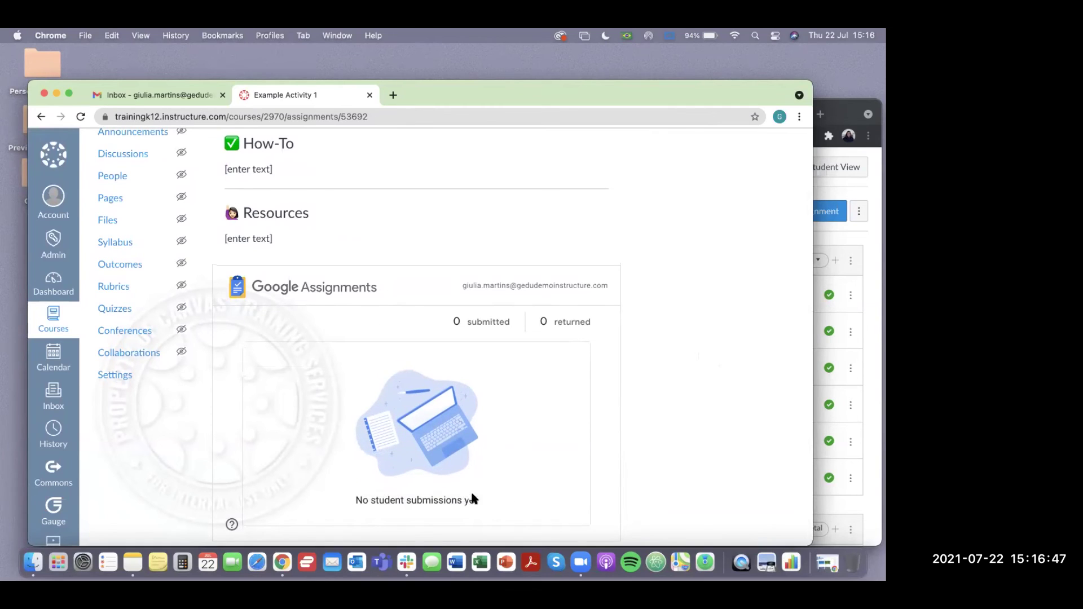
scroll(471, 490, up, 4)
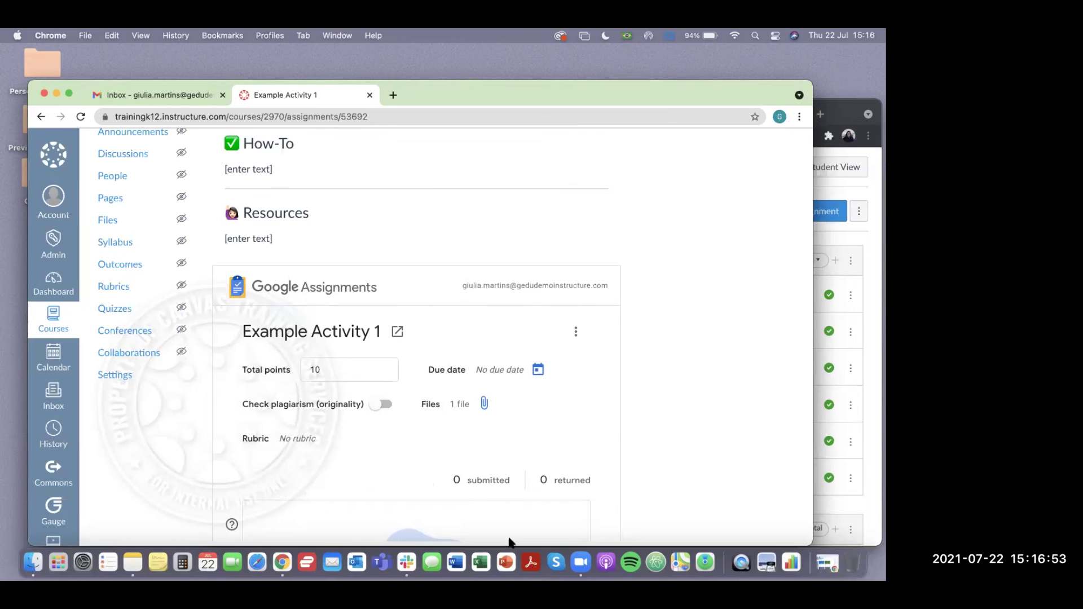
Switch to the student's browser window and show the assignments of the Assignment Types course.
click(827, 562)
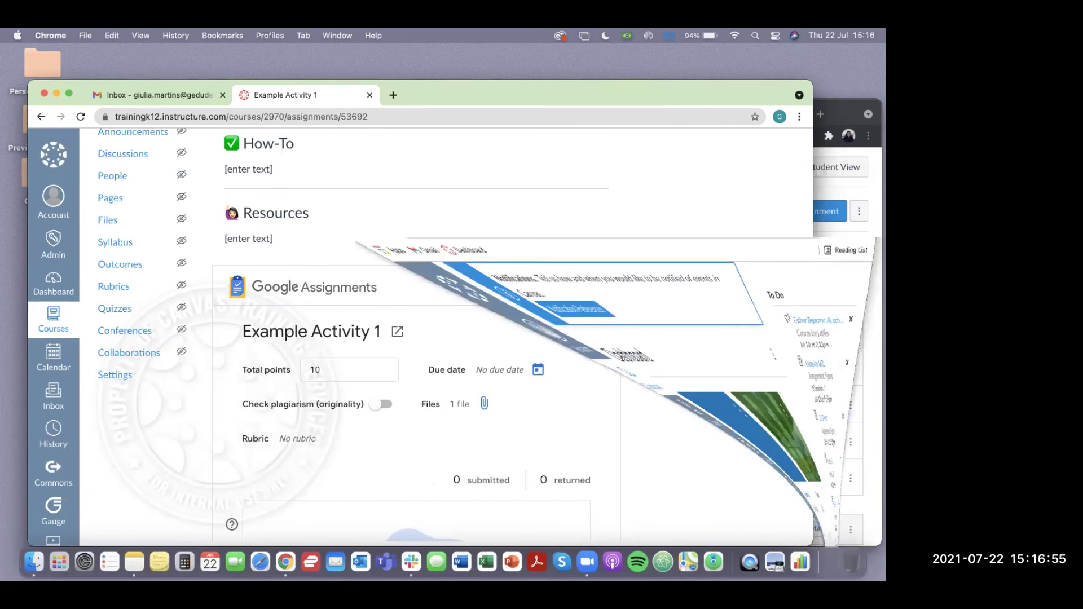
mouse_move(601, 111)
mouse_down()
mouse_move(601, 88)
mouse_move(603, 110)
mouse_up()
click(394, 411)
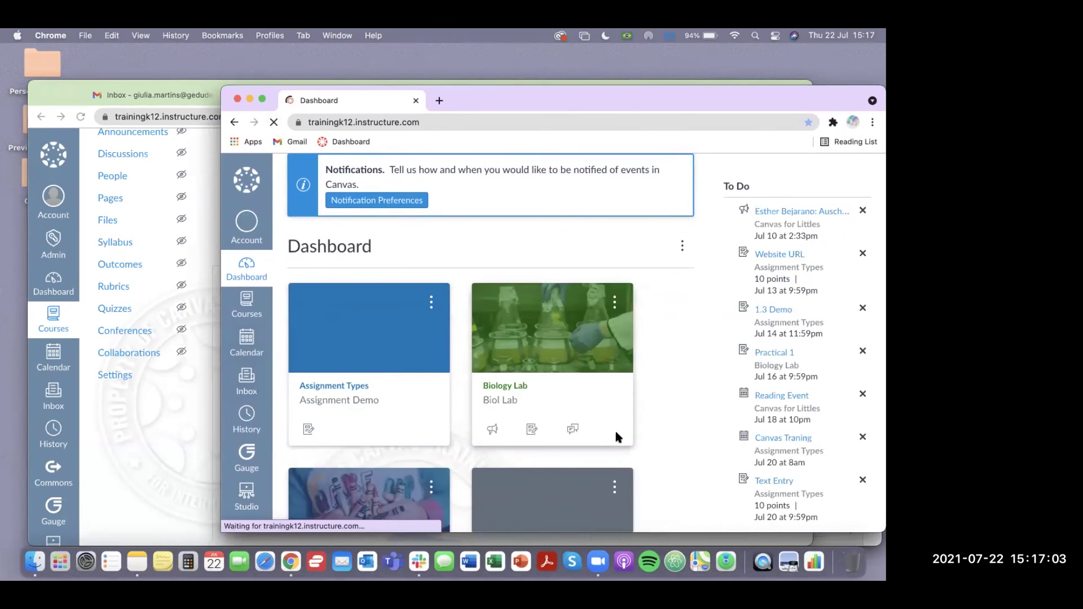
scroll(794, 443, down, 3)
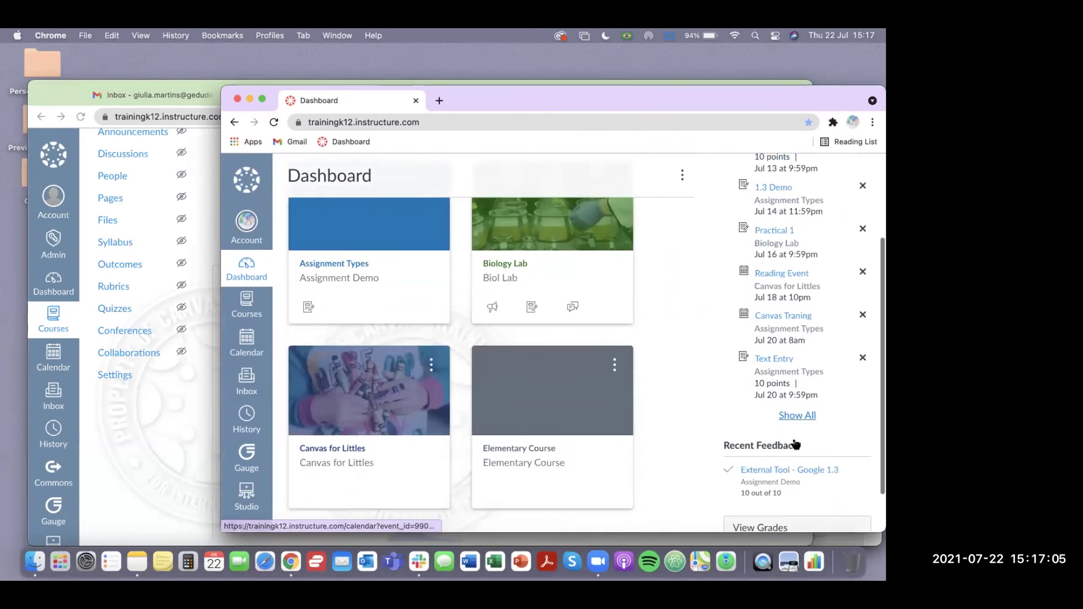
scroll(376, 392, up, 3)
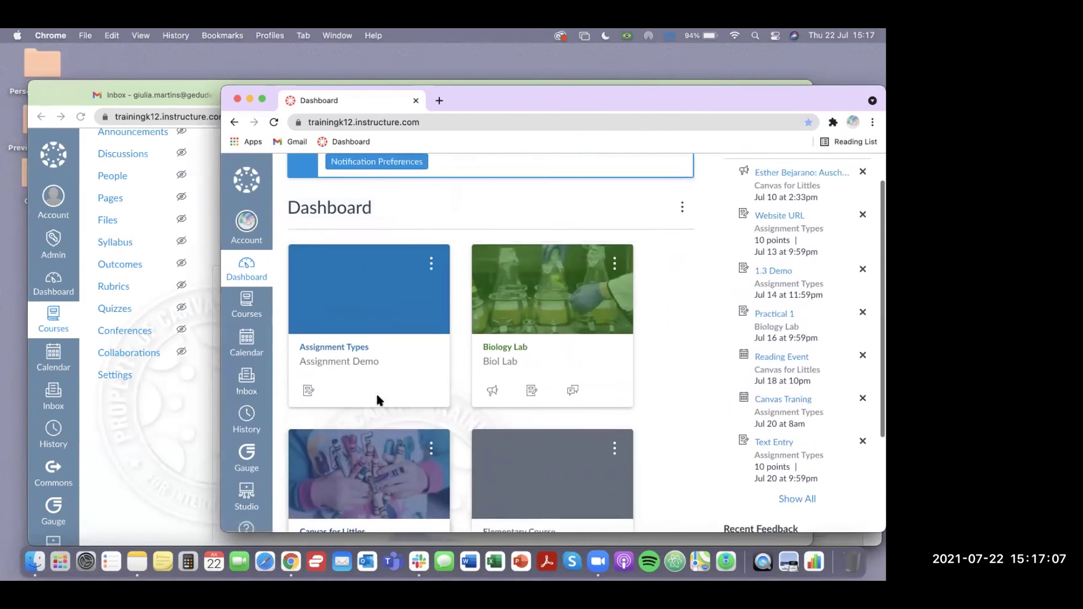
click(337, 378)
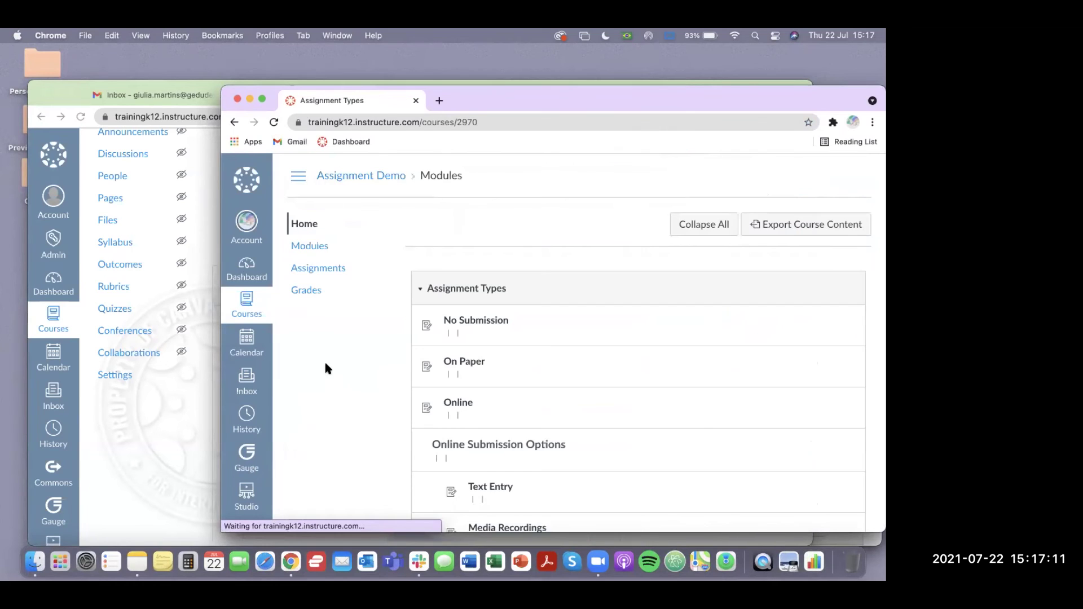
click(336, 271)
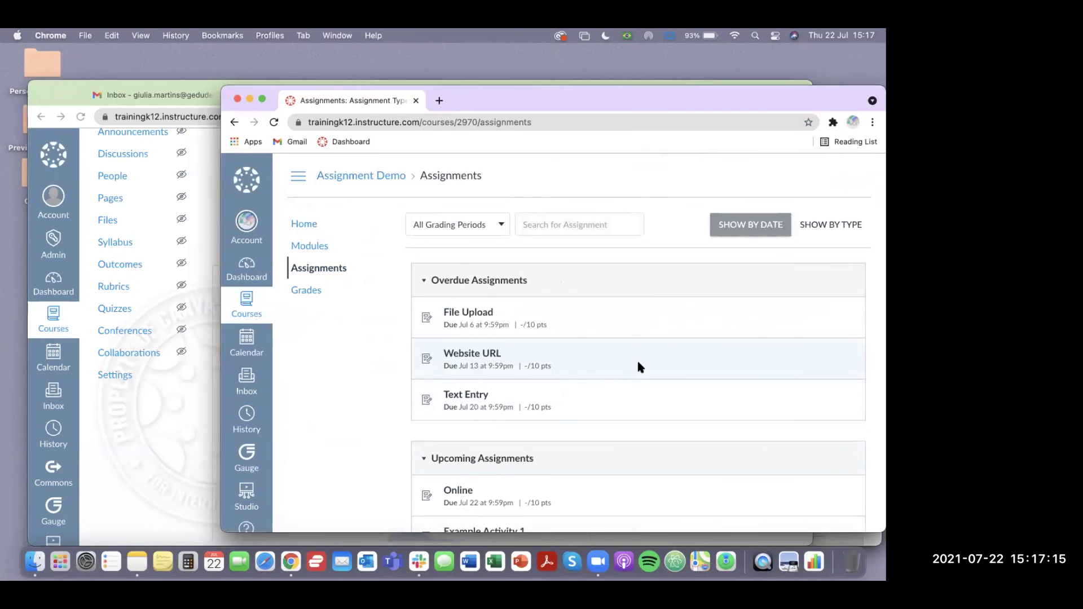
Look through the student's overdue, upcoming and past assignments, and open Example Activity 1.
scroll(641, 367, down, 2)
scroll(598, 383, down, 2)
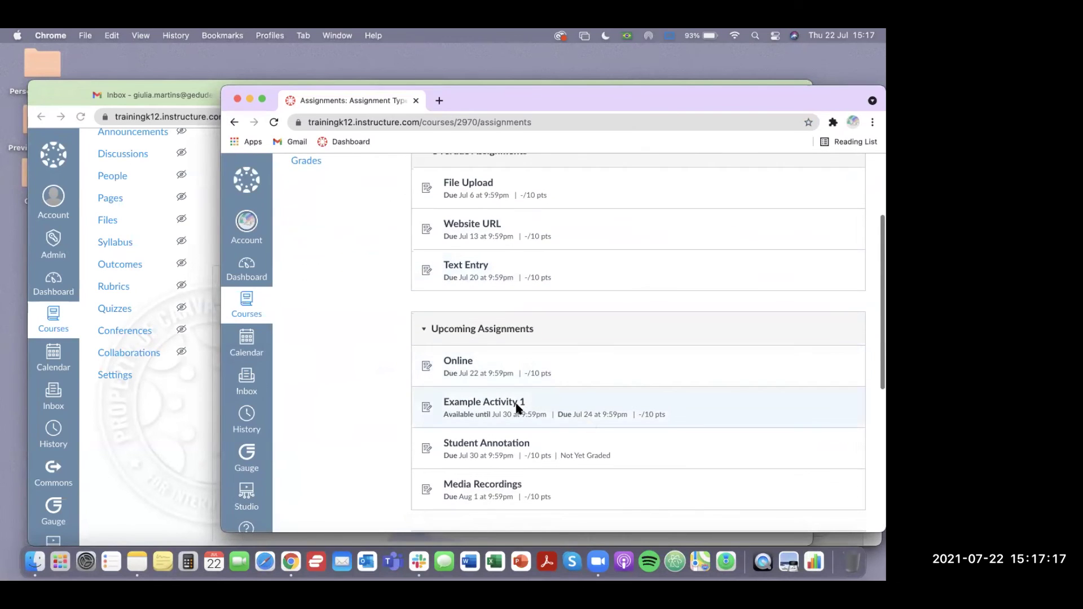
scroll(589, 421, down, 3)
scroll(590, 424, down, 5)
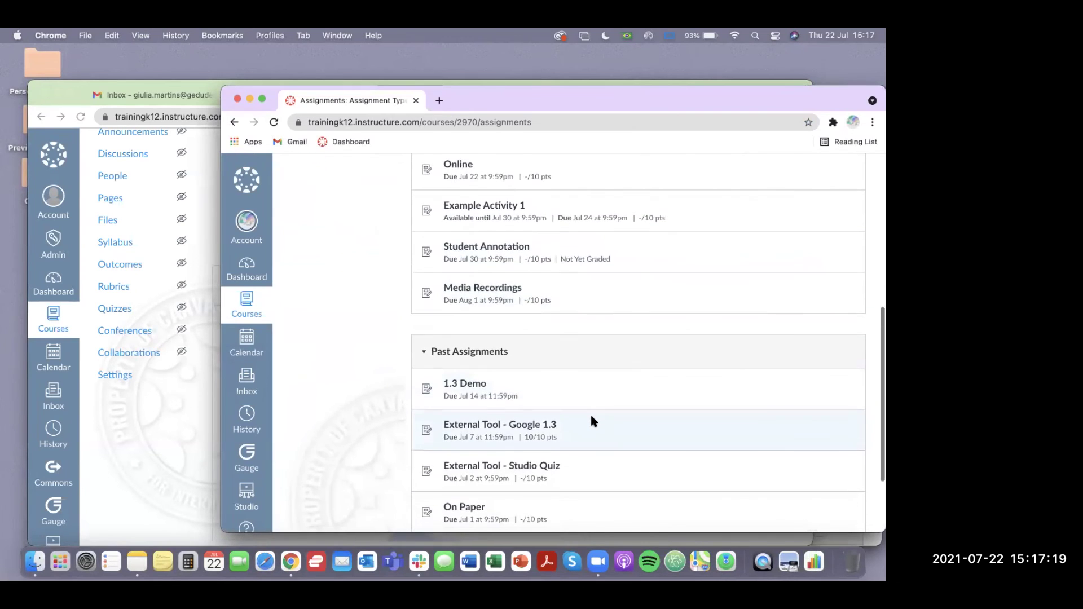
scroll(597, 415, up, 10)
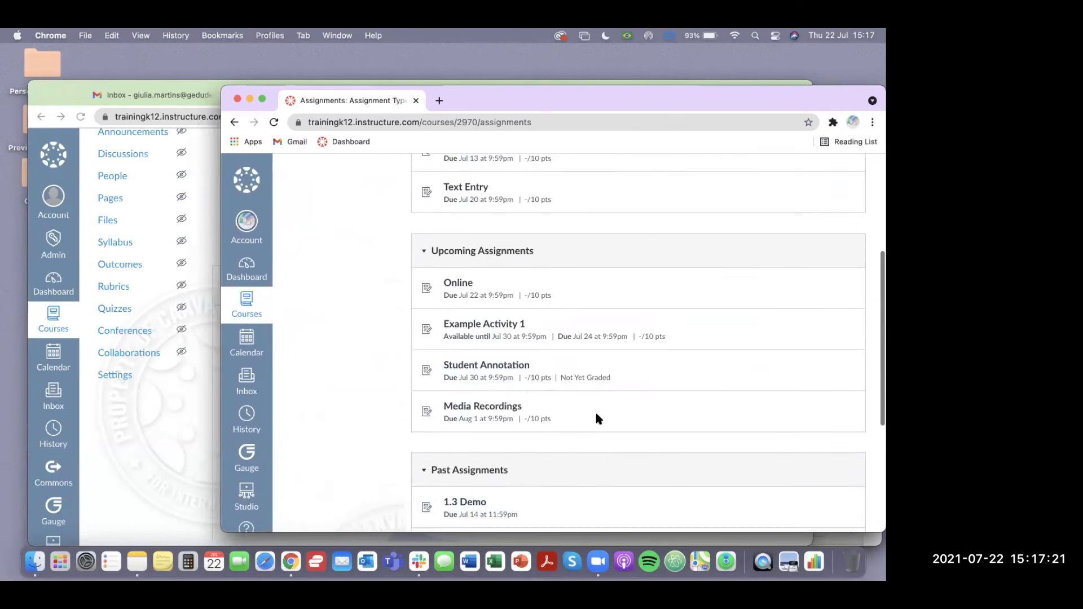
scroll(591, 418, down, 4)
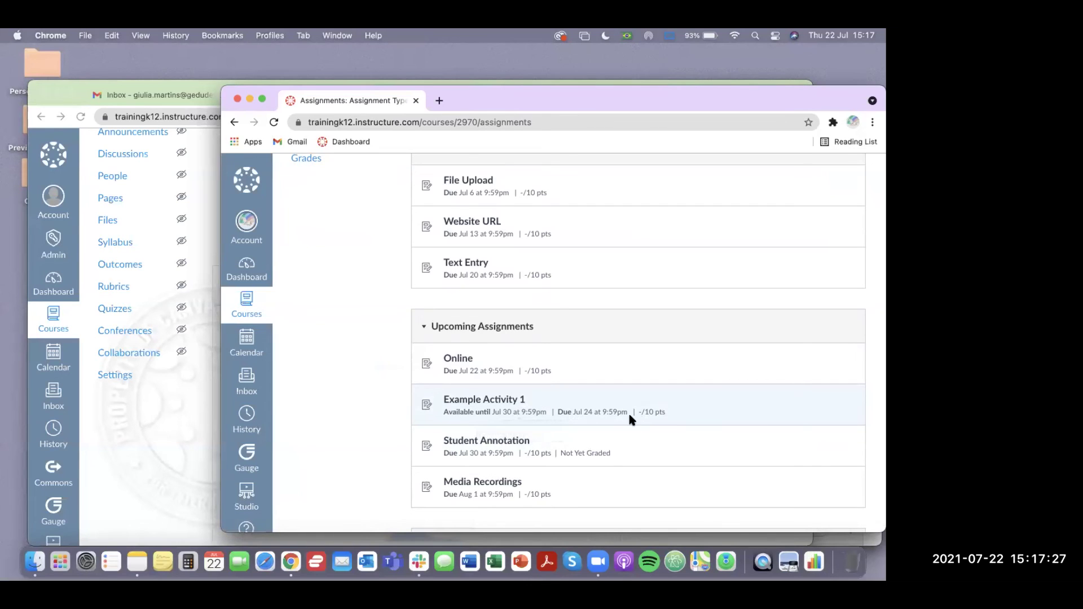
click(490, 402)
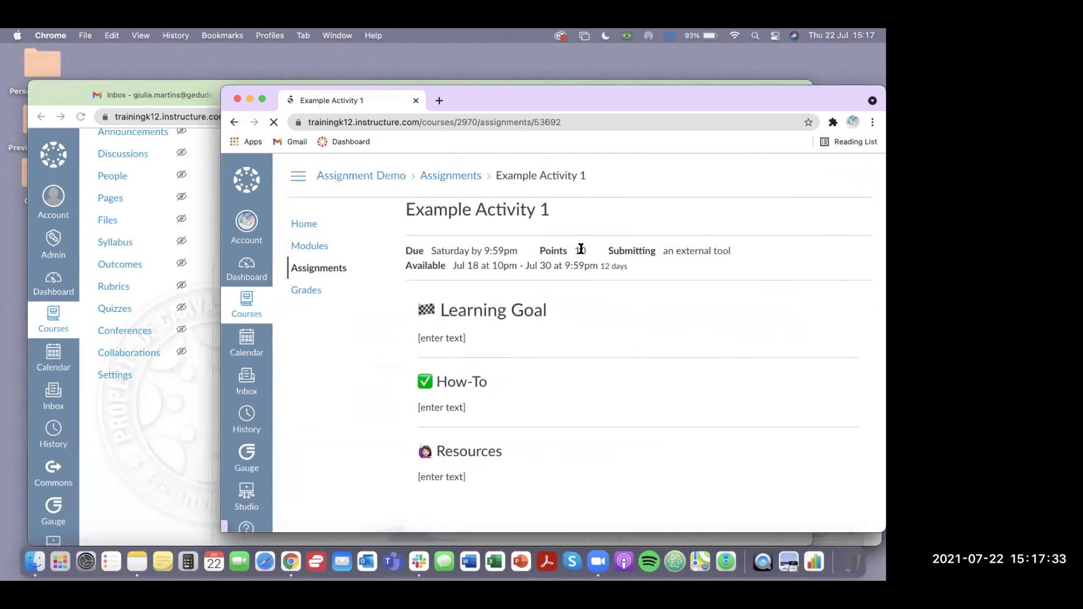
Check how the activity is submitted, and reposition and widen the student's window around the embedded Google assignment.
drag(664, 252, 745, 266)
scroll(743, 272, down, 3)
scroll(742, 275, down, 1)
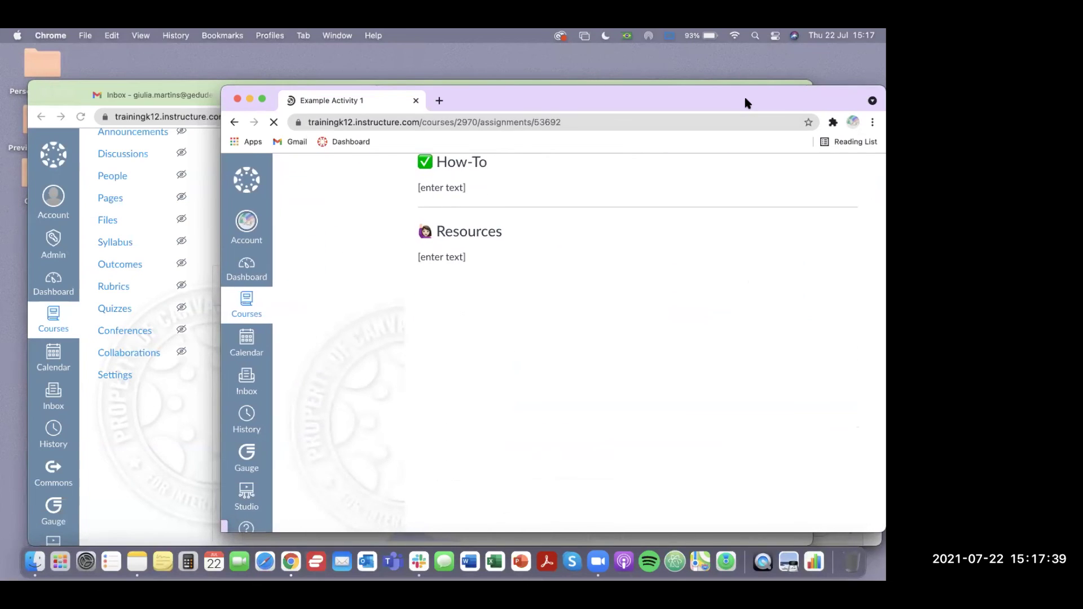
drag(743, 93, 729, 87)
drag(181, 428, 130, 428)
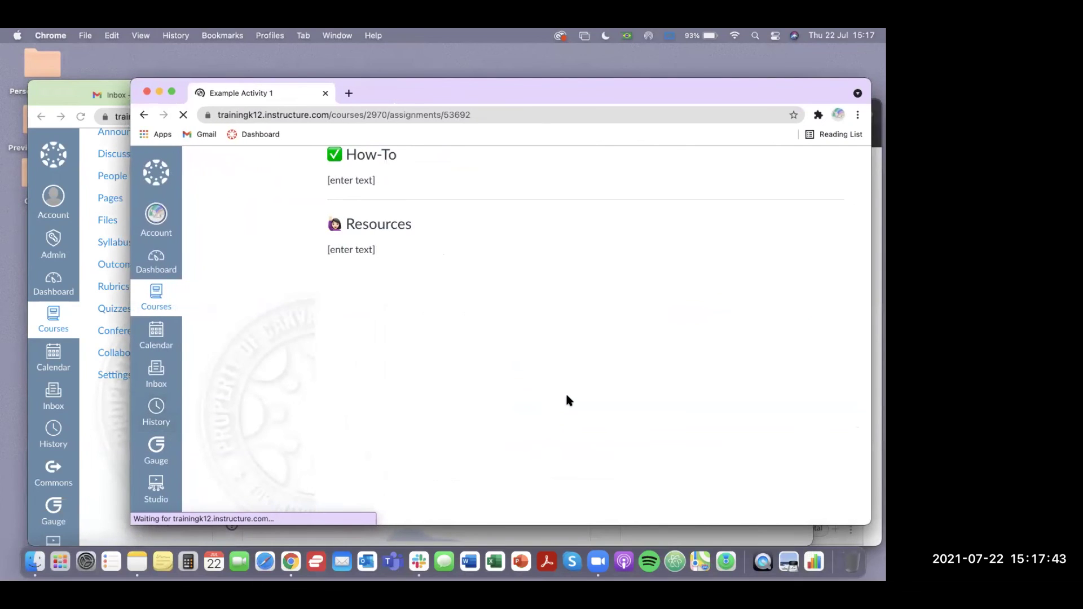
scroll(566, 399, down, 1)
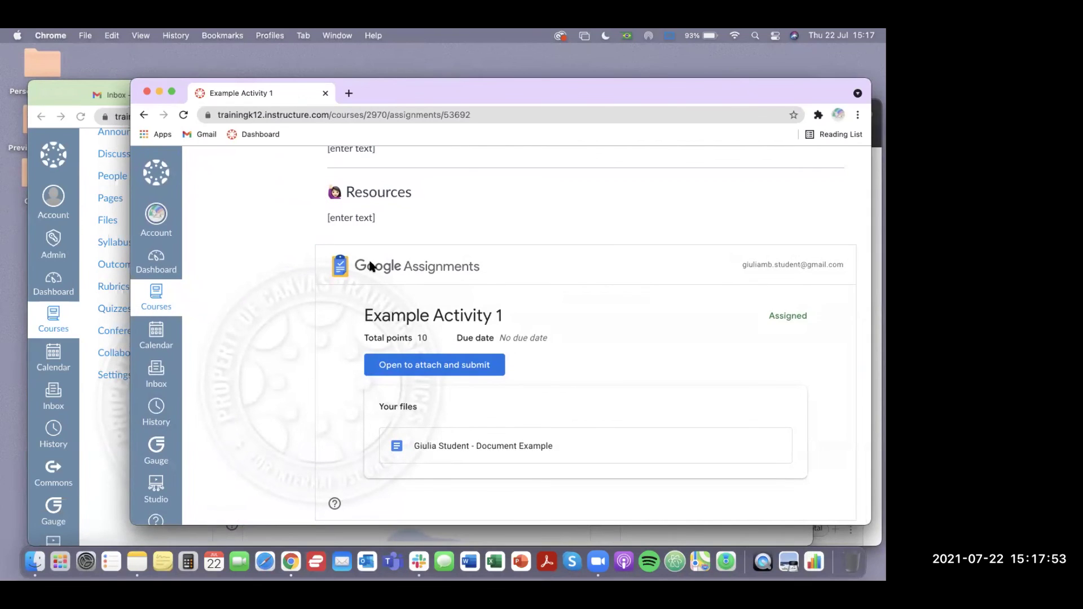
Highlight the title and the Assigned status in the student's embedded Google assignment.
double_click(379, 314)
drag(378, 315, 503, 317)
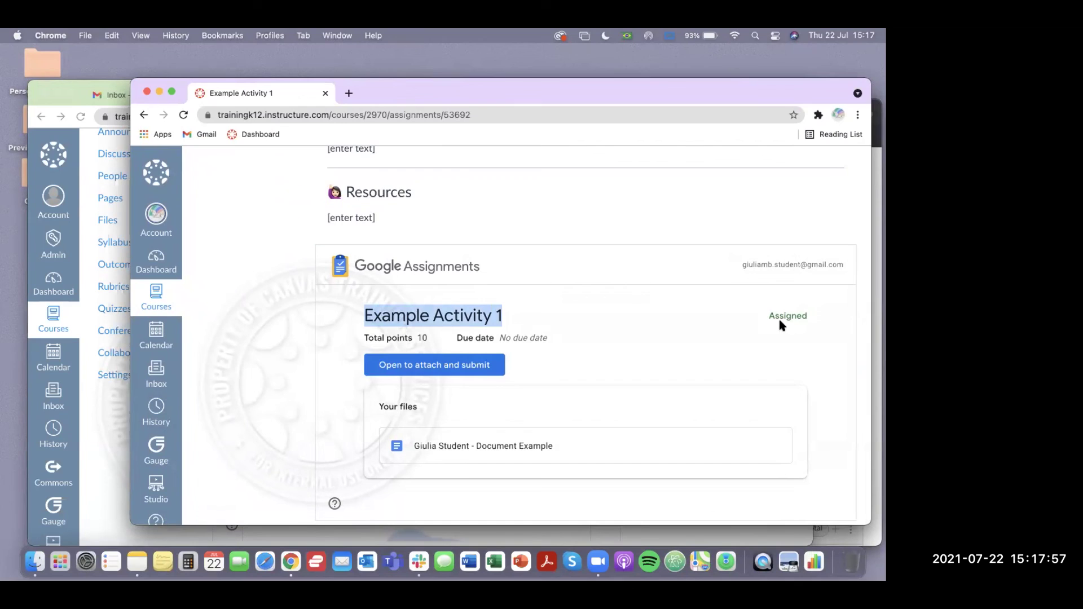
click(763, 316)
double_click(806, 316)
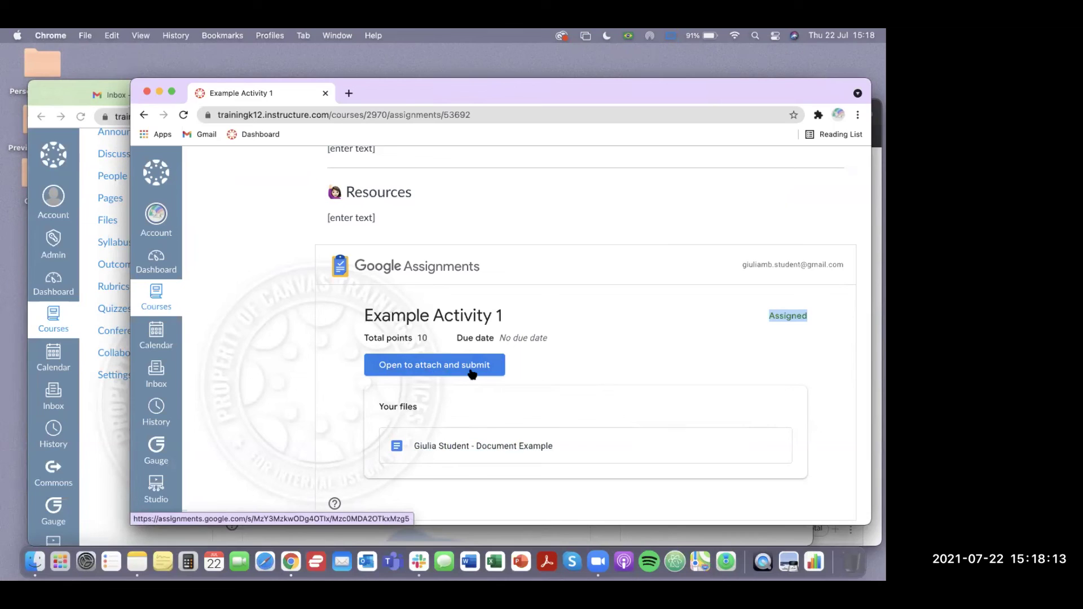
Open the attached Document Example worksheet, answer the first question with "Assignments", and close the document.
click(492, 446)
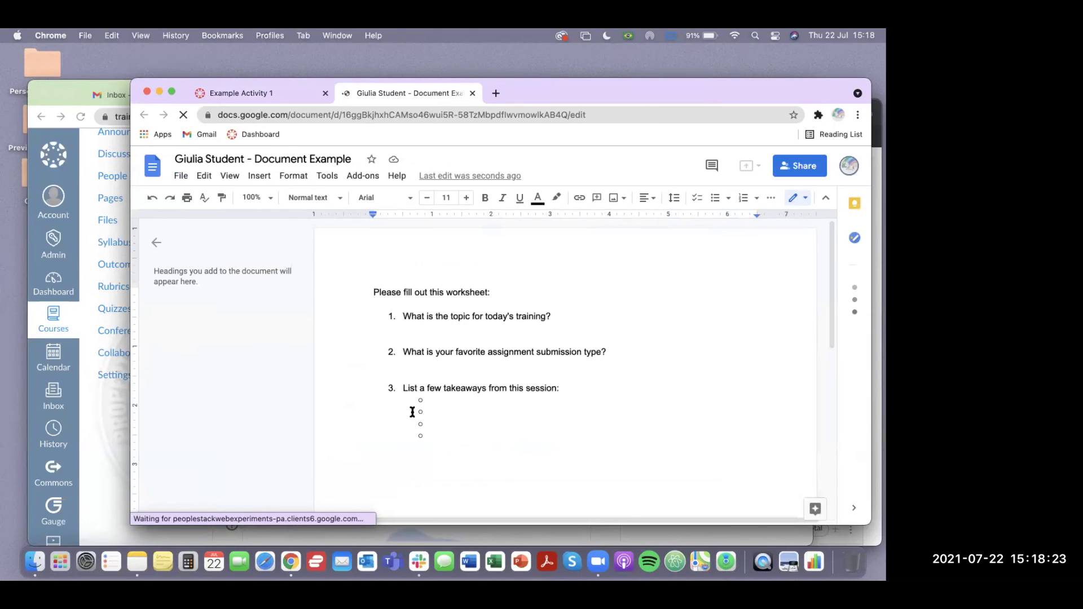
click(463, 335)
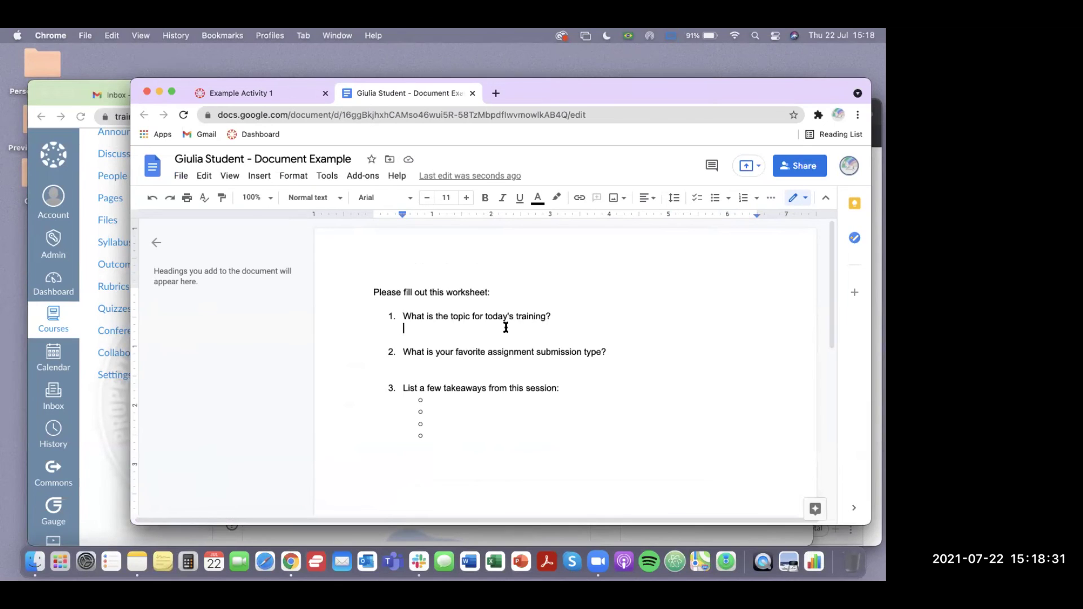
text(Assignments)
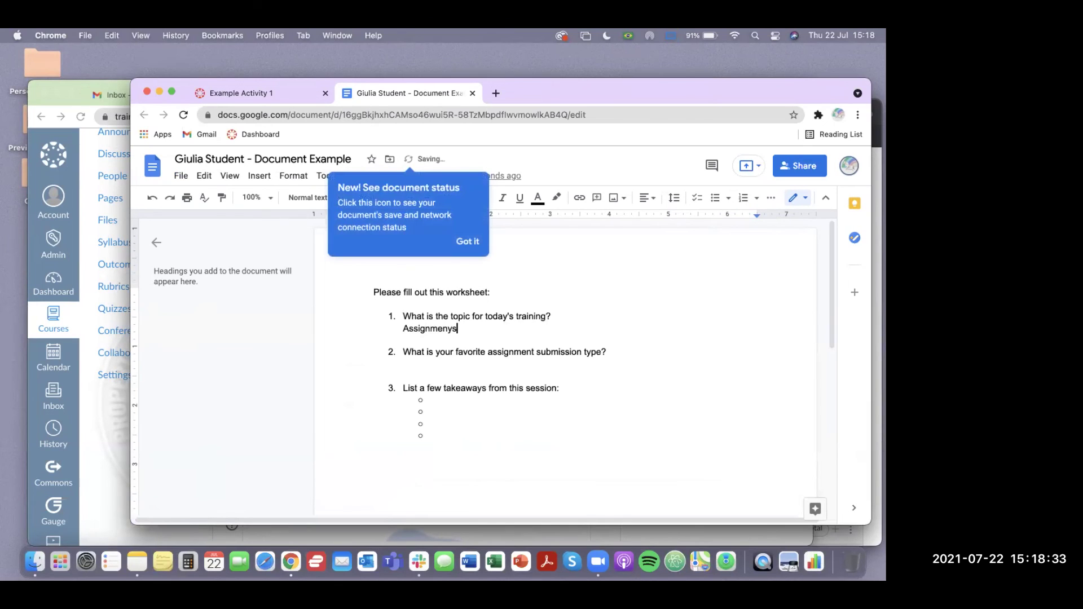
click(479, 243)
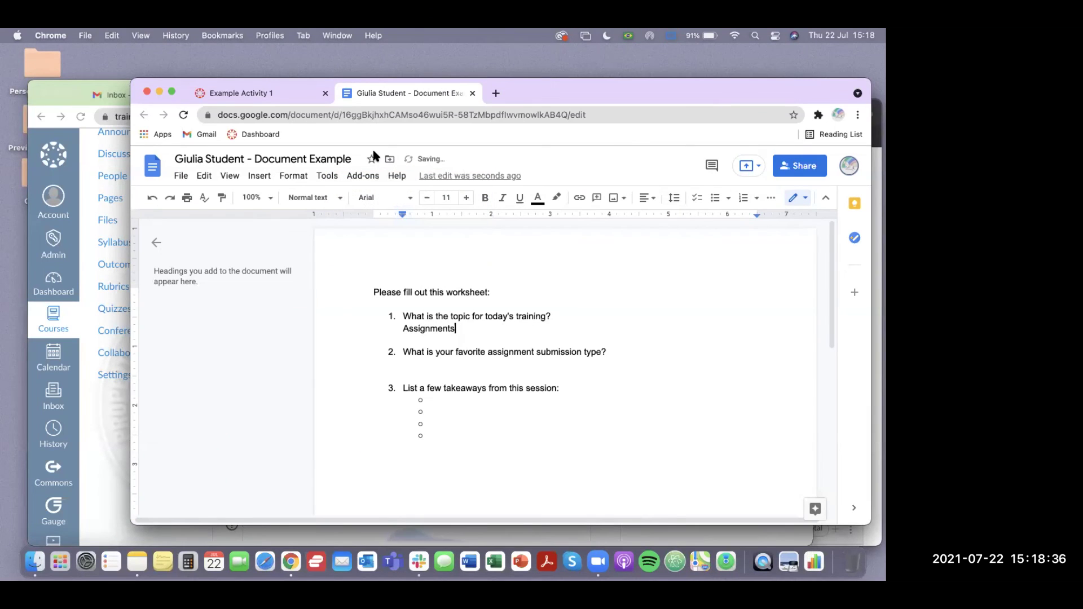
click(473, 94)
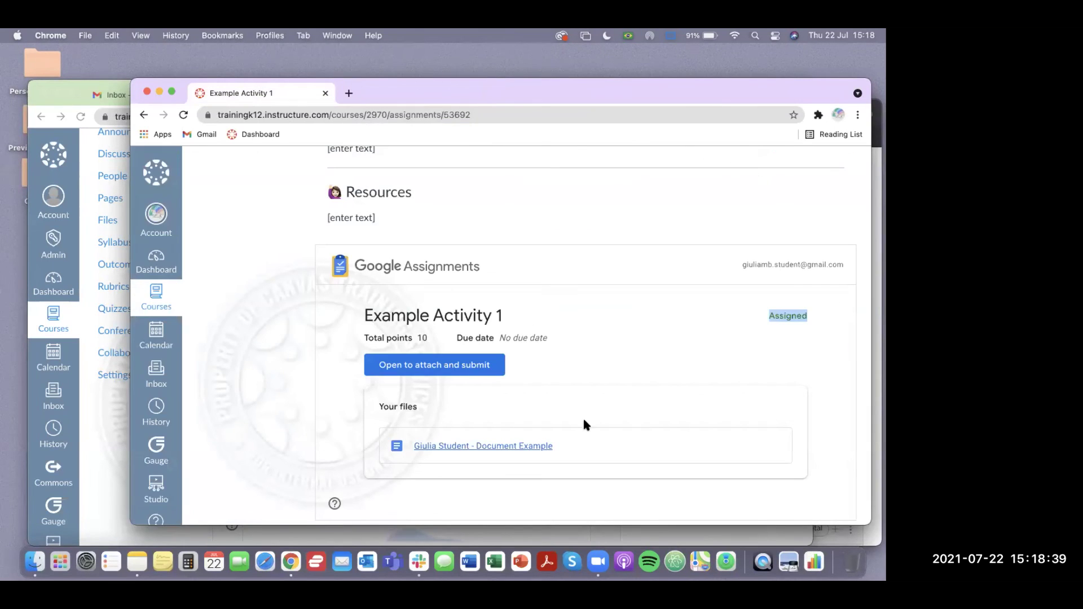
Refresh Example Activity 1 in the student's and the teacher's windows, and highlight the submitted count in the teacher's Google assignment.
click(183, 114)
click(89, 444)
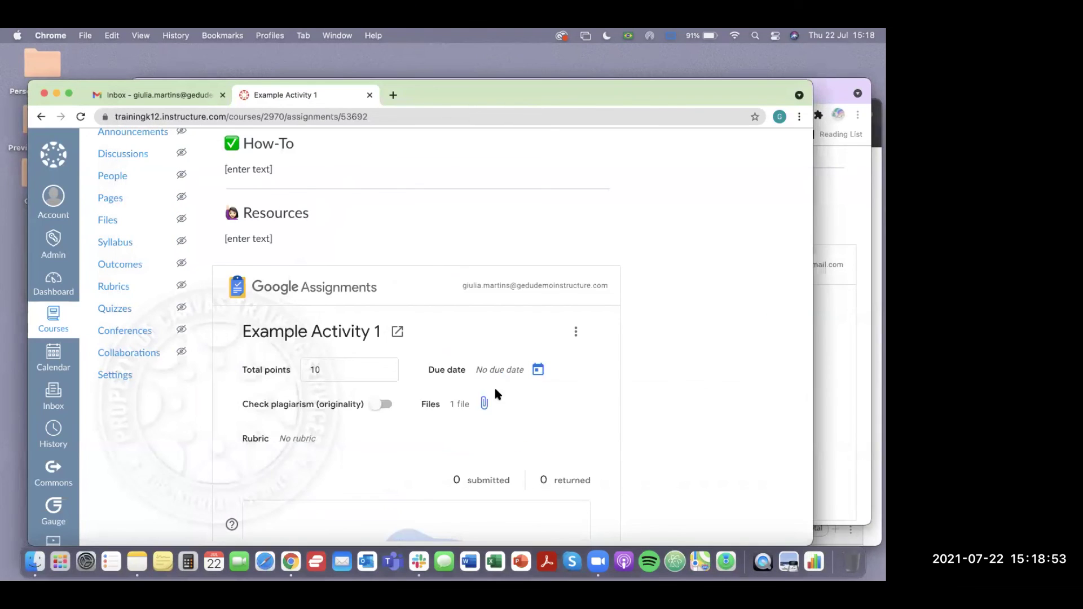
scroll(576, 374, down, 3)
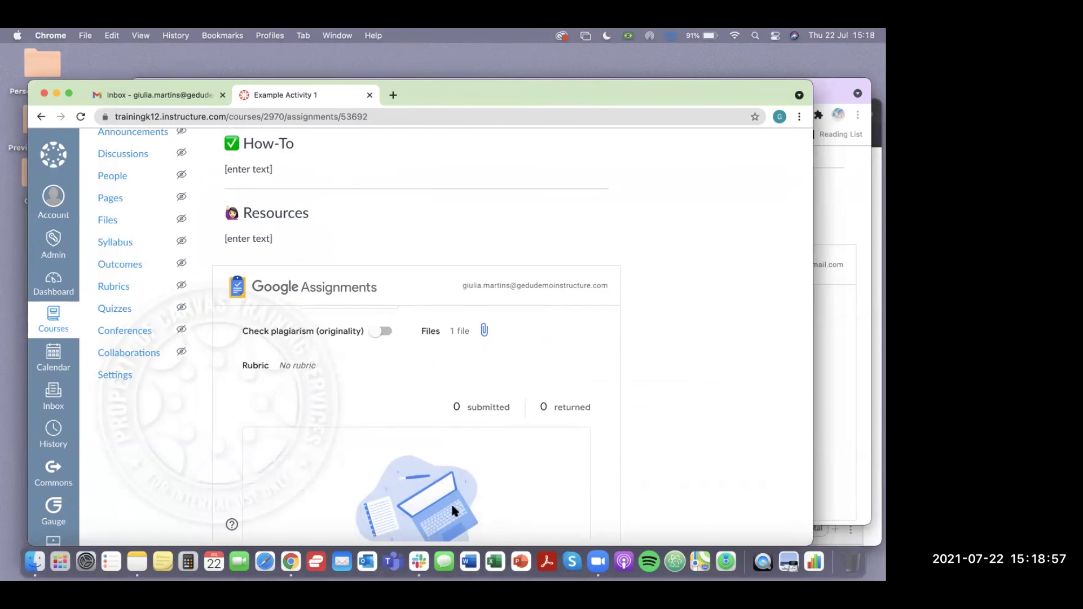
scroll(453, 511, down, 2)
click(82, 117)
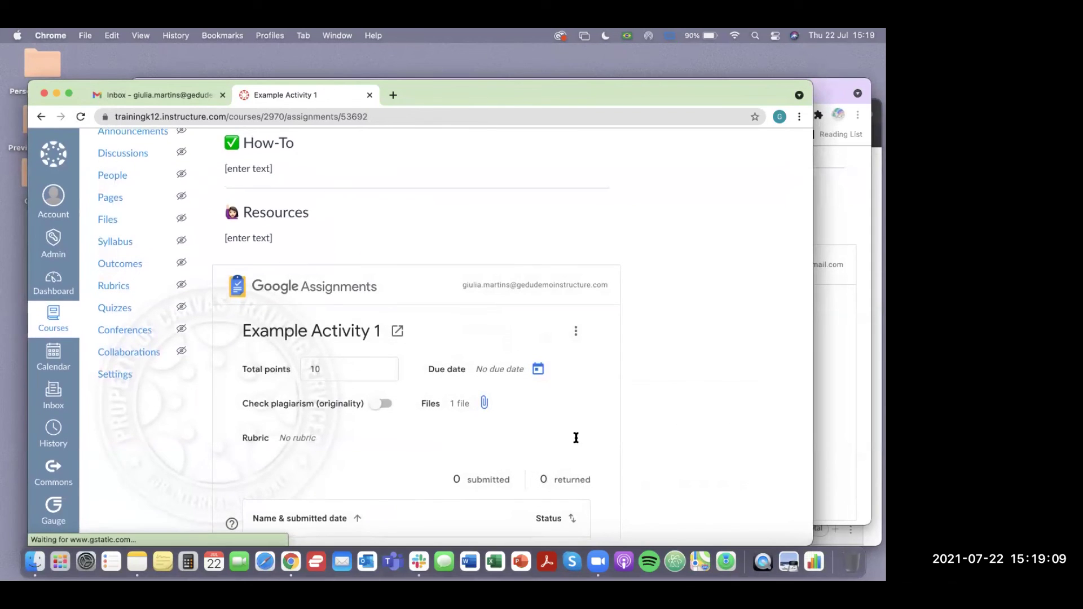
scroll(597, 438, down, 1)
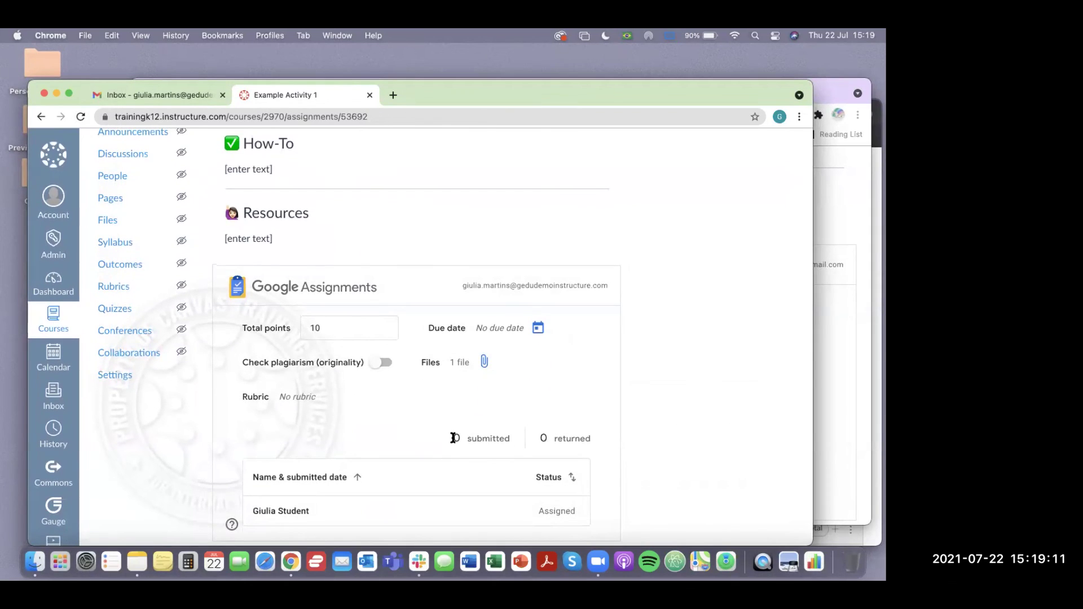
triple_click(499, 439)
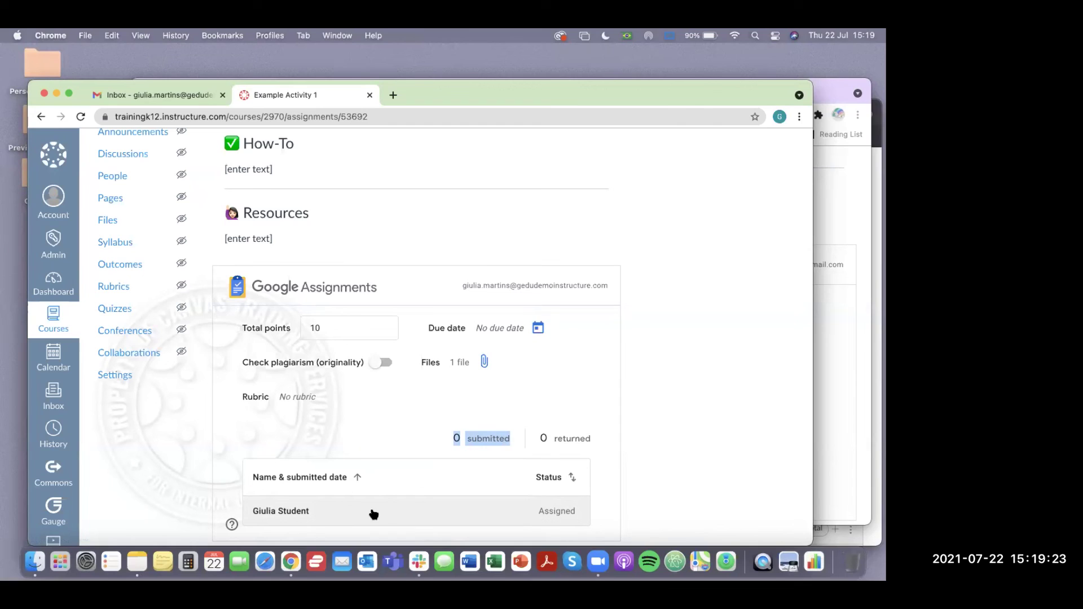
View the student's worksheet from the teacher's student list, close it, and return to the student's window.
click(330, 514)
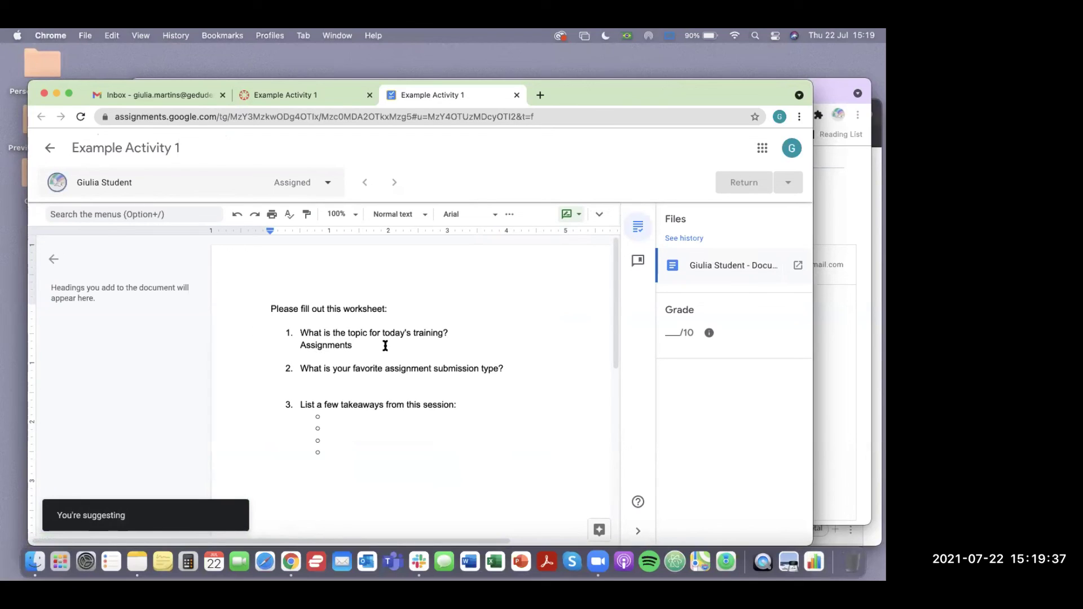
key(super+w)
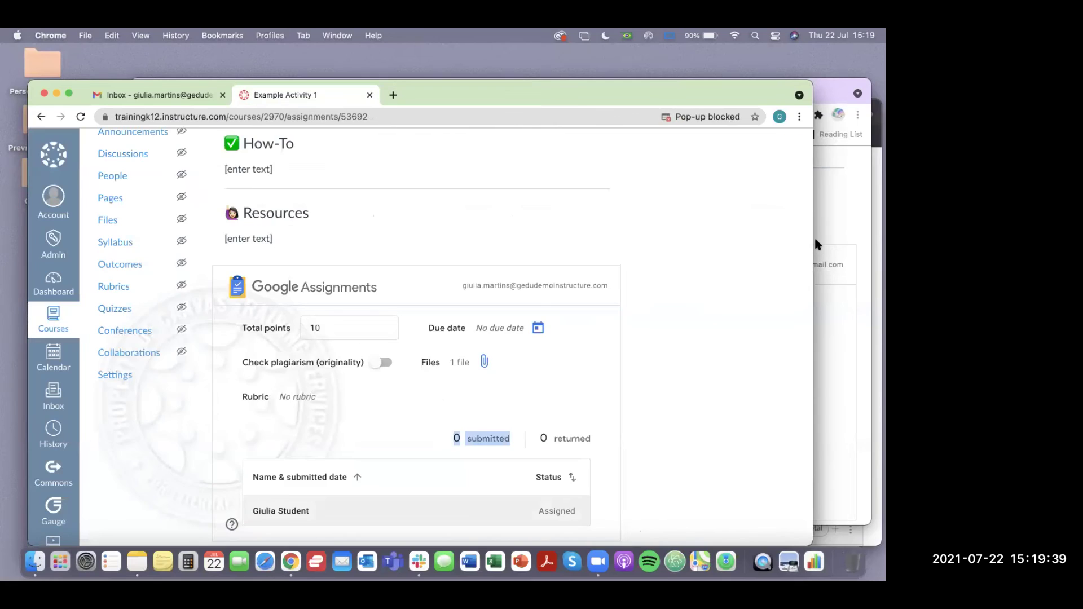
key(super+grave)
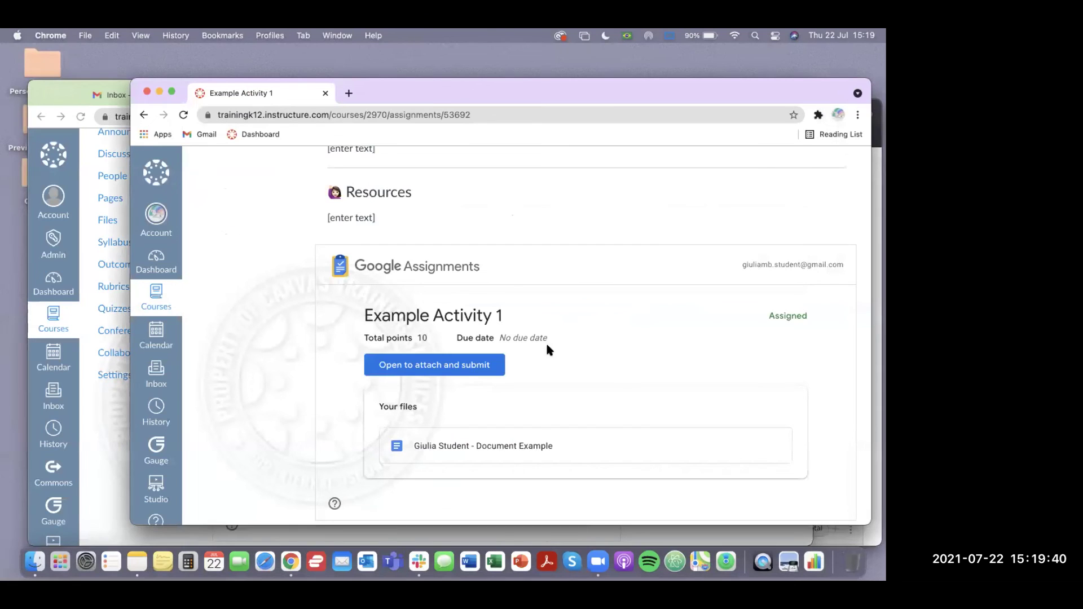
Open the student's page for attaching and submitting, look through the attached worksheet document, and close both pages.
click(432, 364)
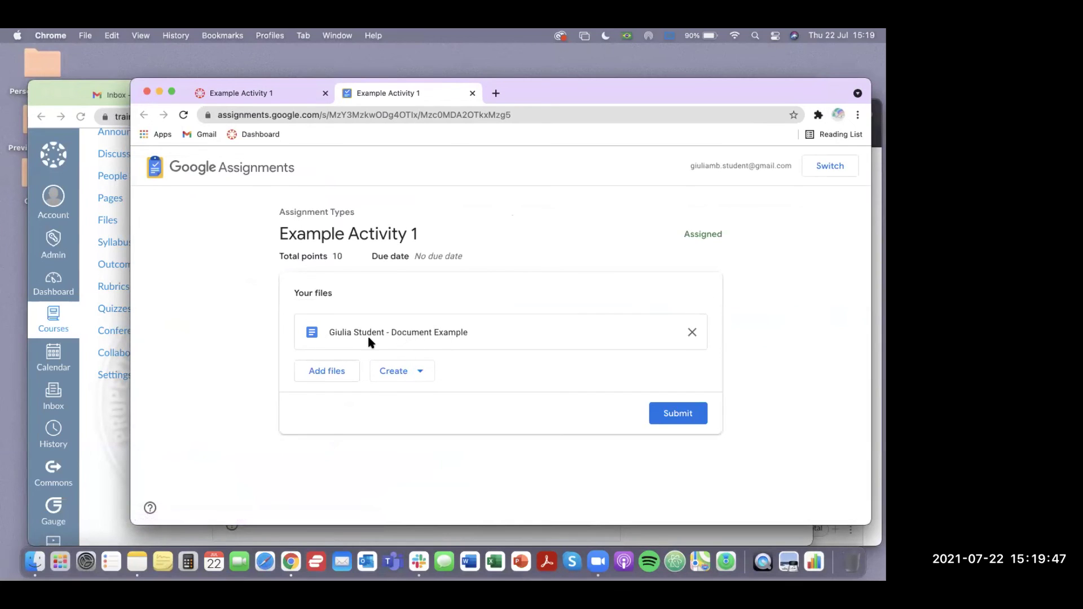
click(692, 333)
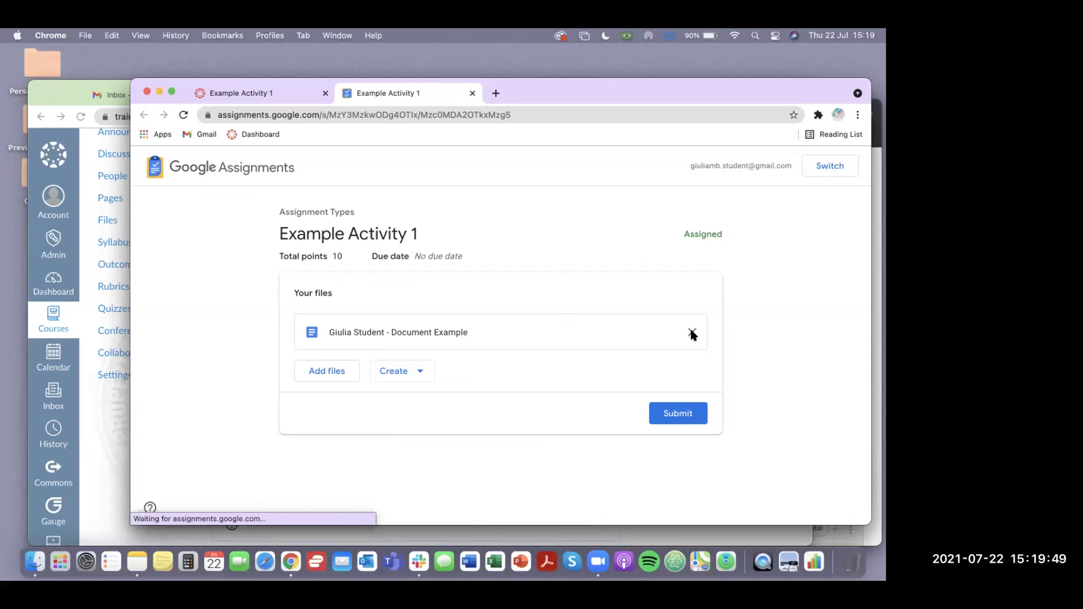
click(682, 415)
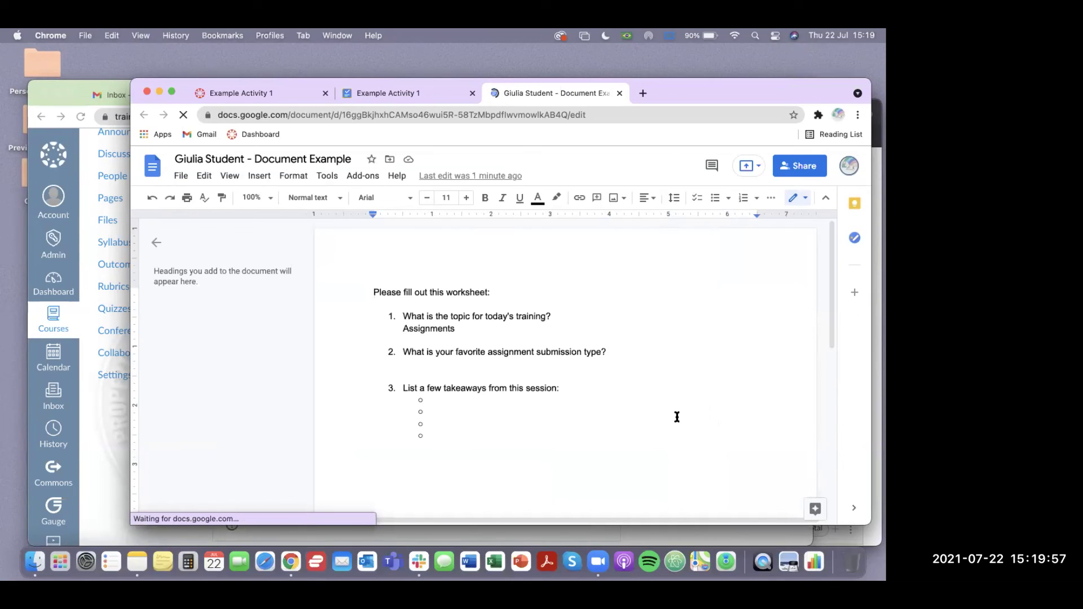
scroll(756, 414, down, 5)
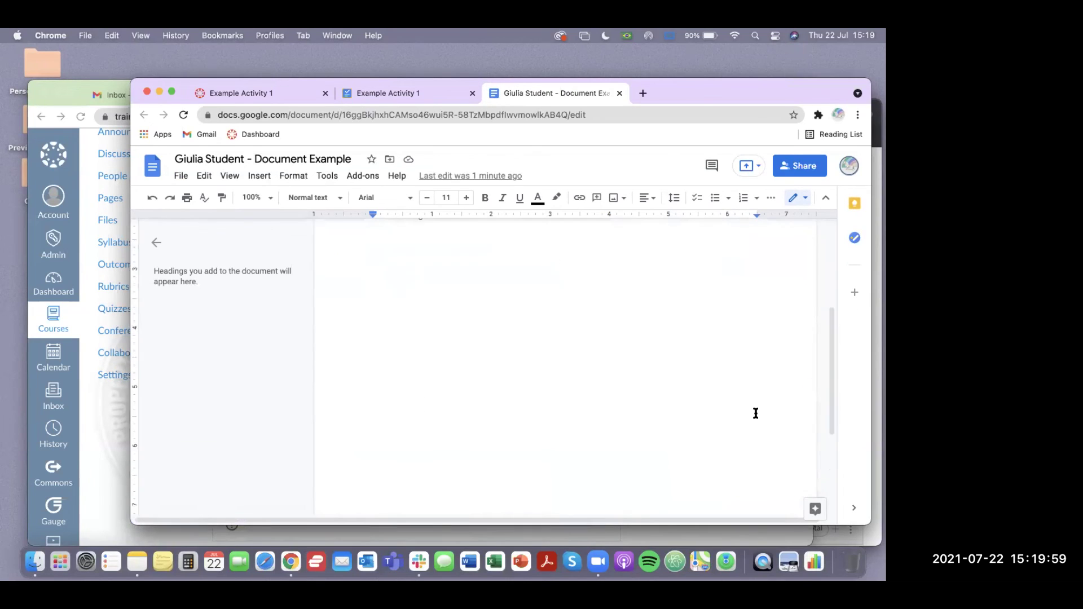
scroll(754, 411, up, 5)
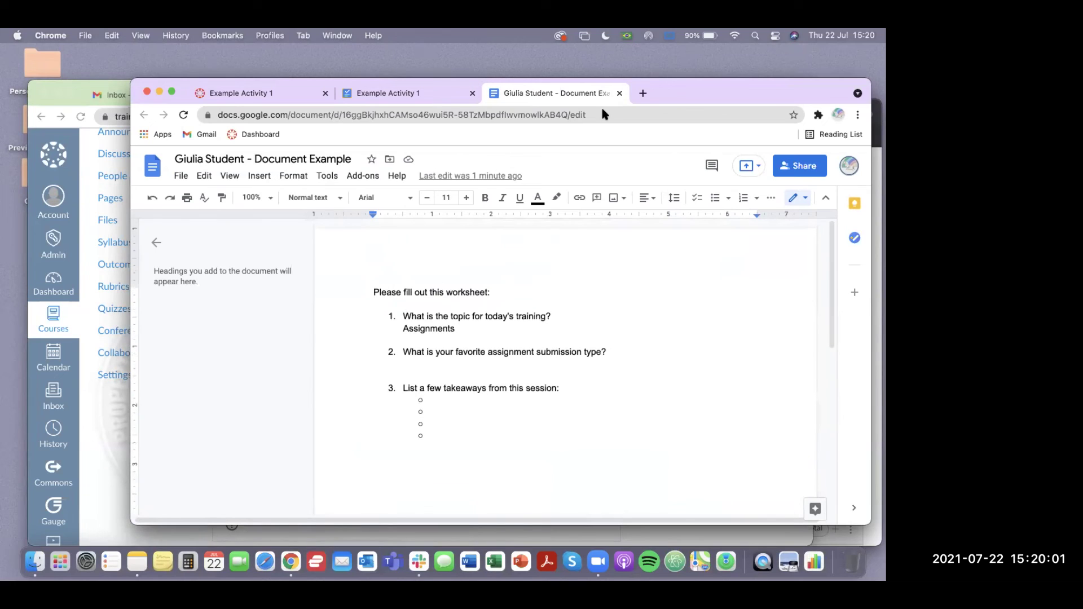
click(619, 93)
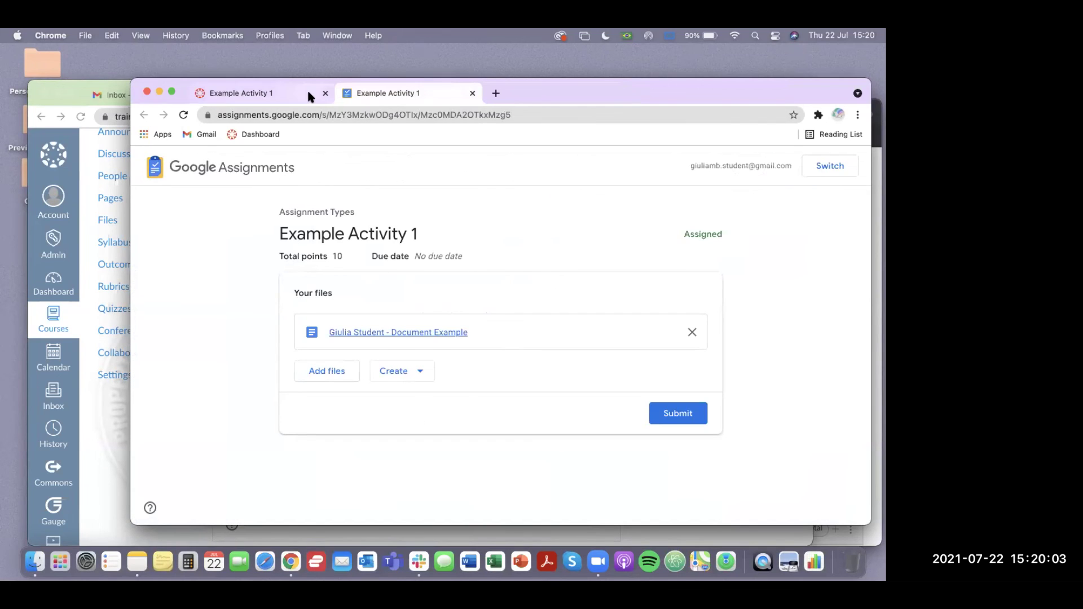
click(472, 93)
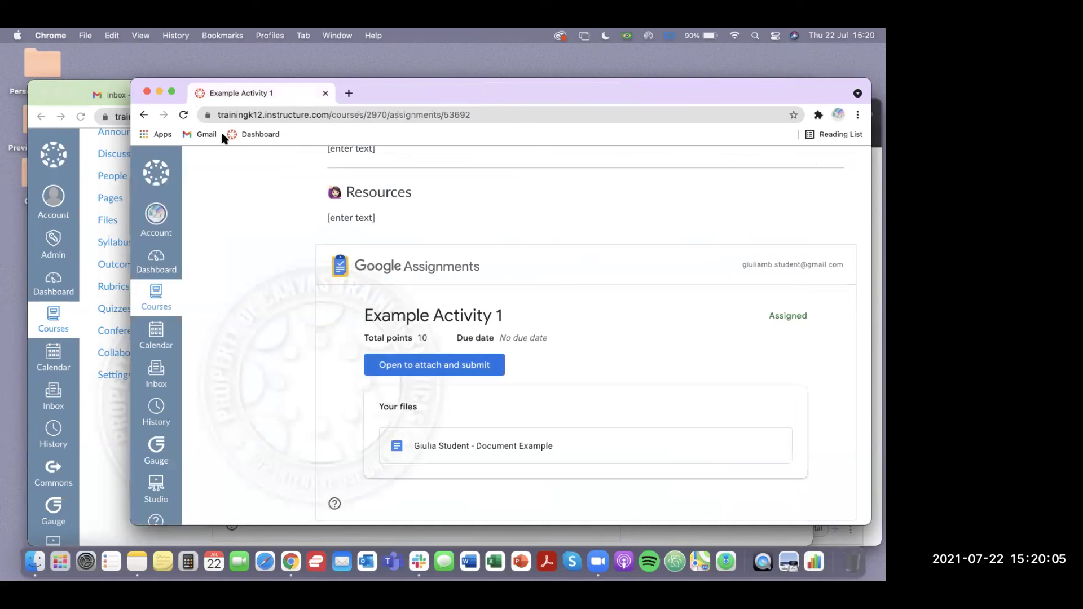
Submit the attached worksheet for Example Activity 1 as the student, and highlight the submission message.
scroll(403, 254, up, 5)
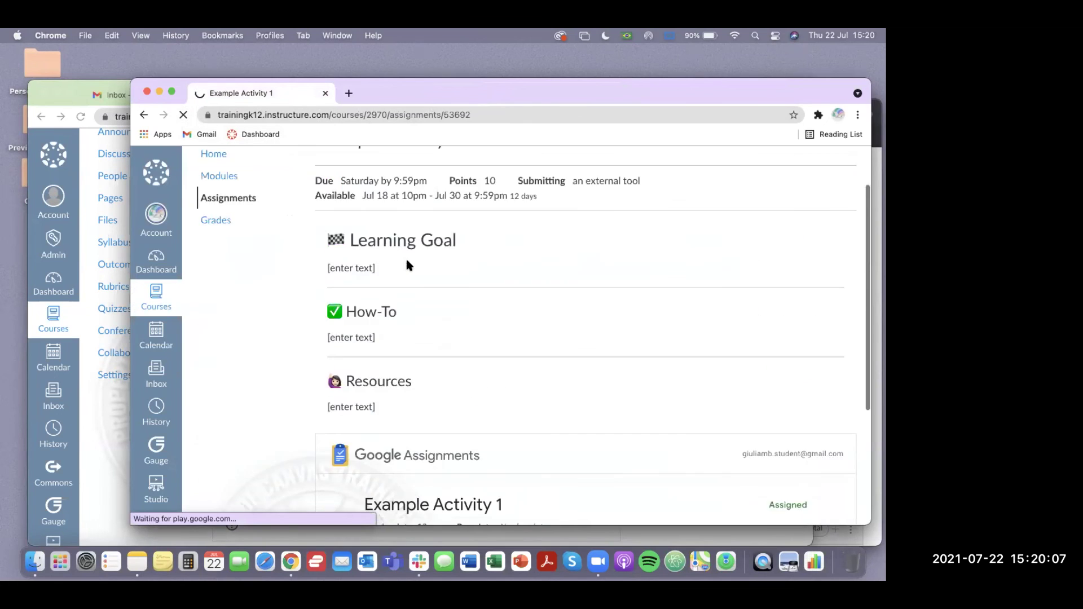
scroll(438, 266, down, 5)
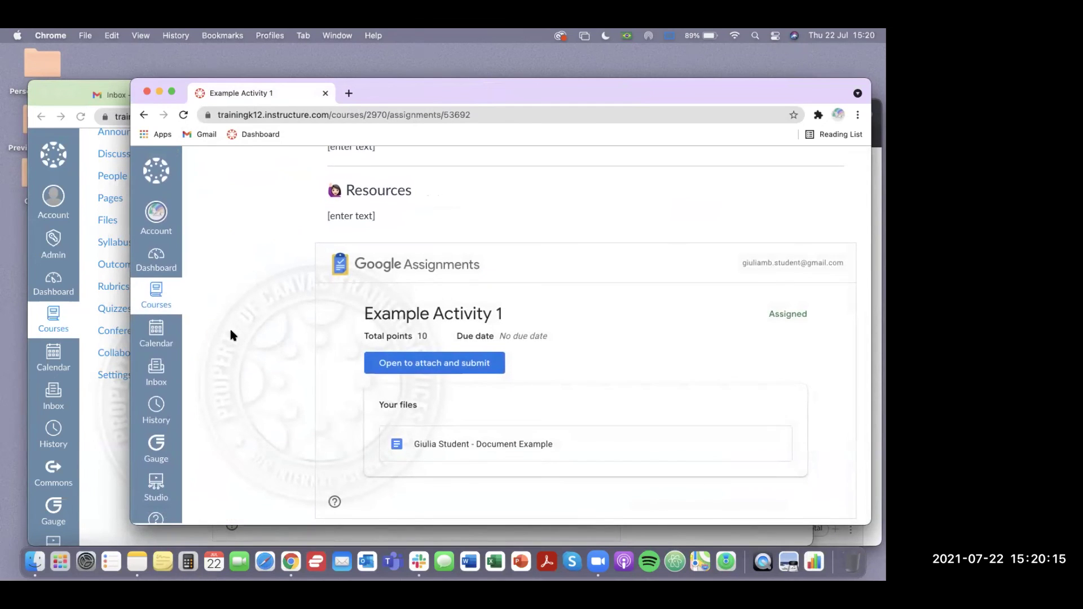
click(441, 367)
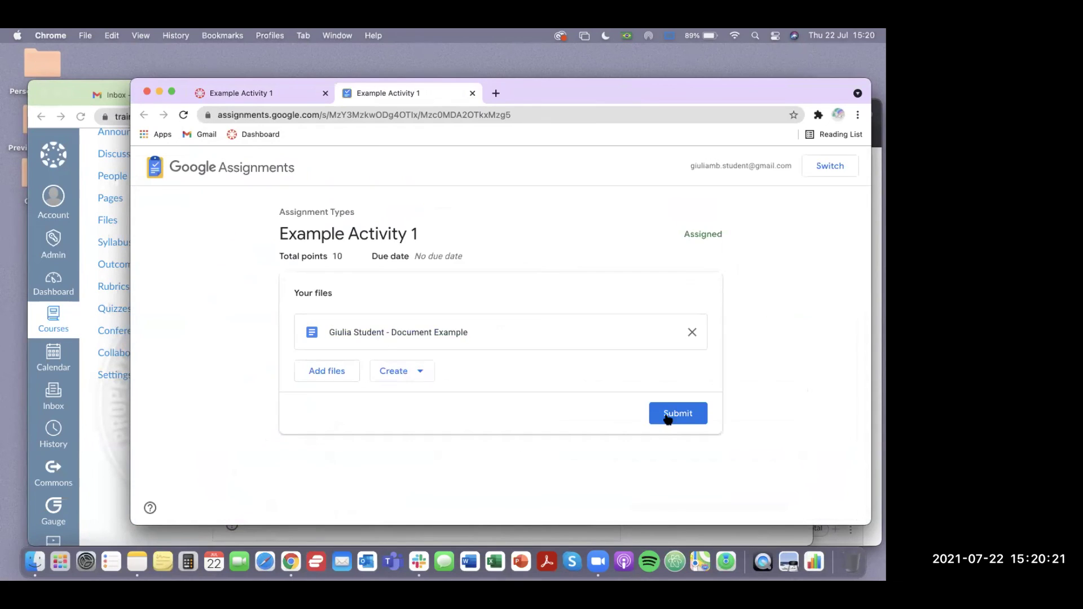
click(668, 419)
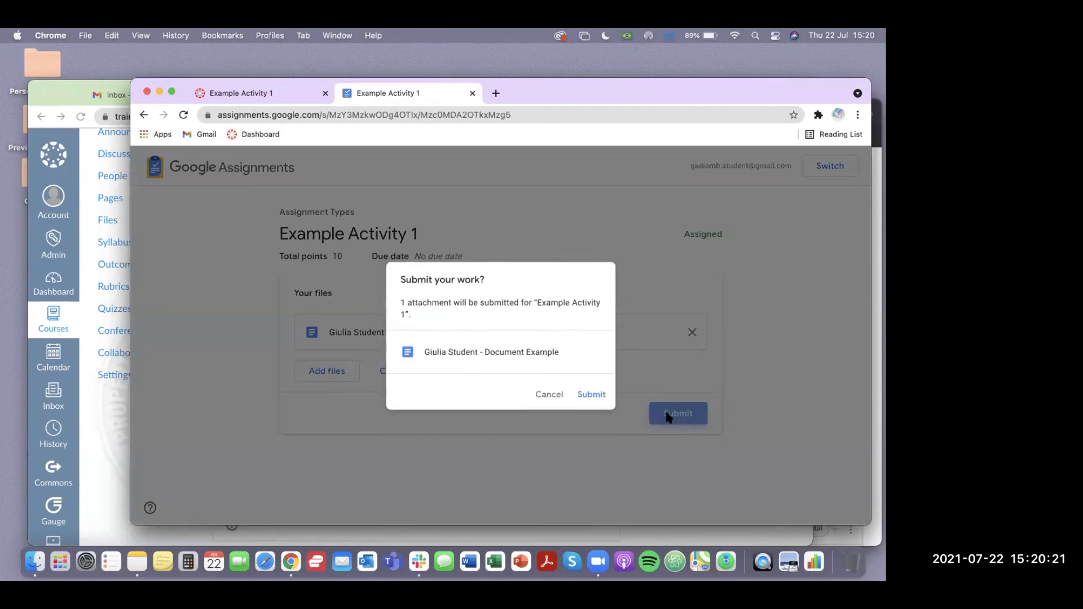
click(595, 398)
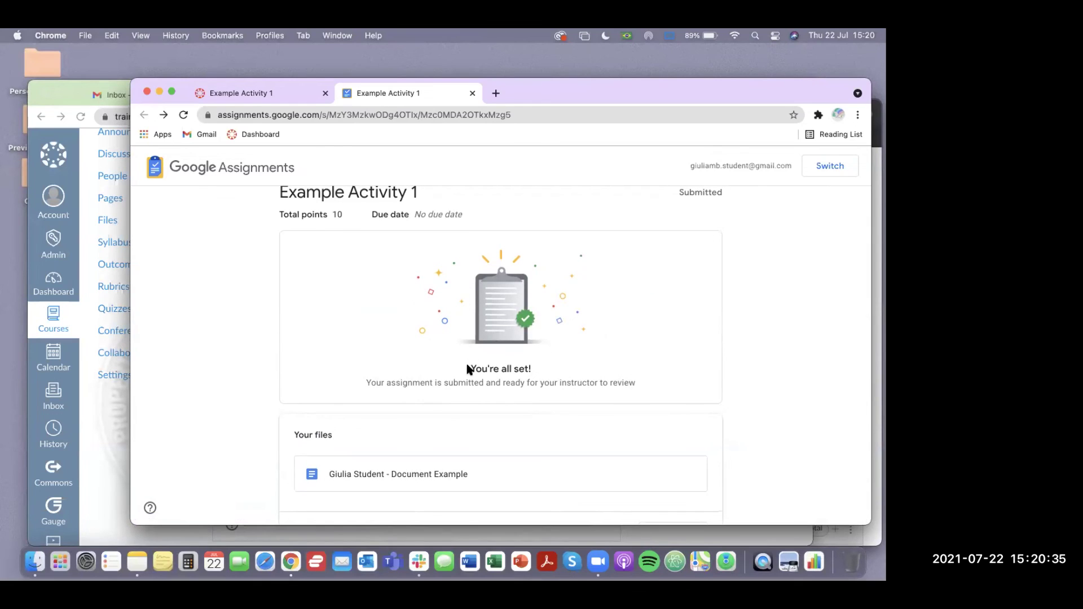
mouse_move(566, 366)
mouse_down()
mouse_move(450, 375)
mouse_move(578, 381)
mouse_up()
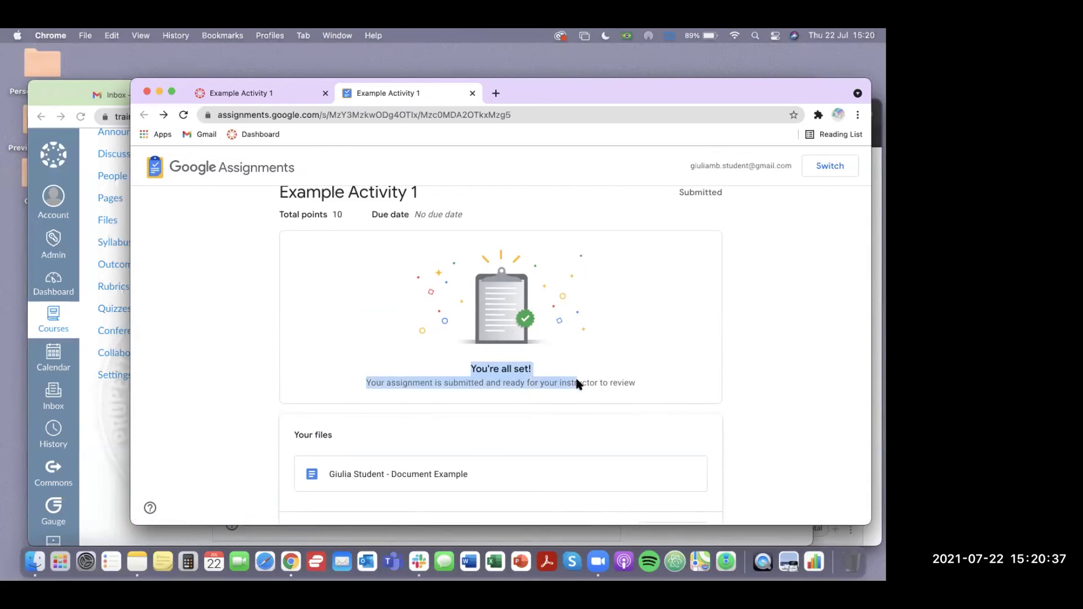
Minimize the student's window, reload the teacher's Example Activity 1, and view the student's submitted worksheet from the submission list.
click(160, 91)
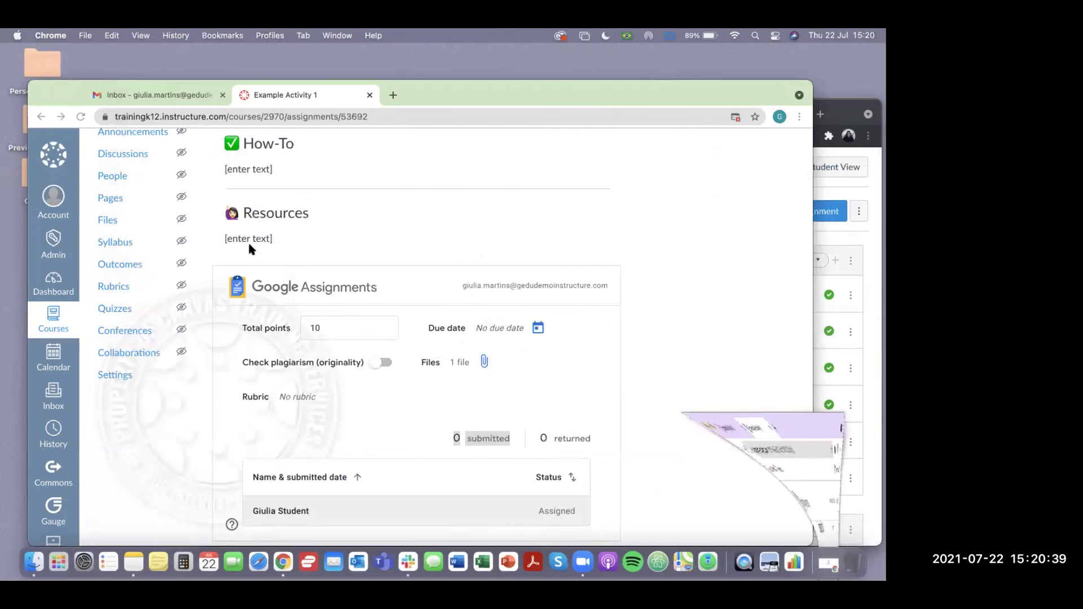
click(81, 116)
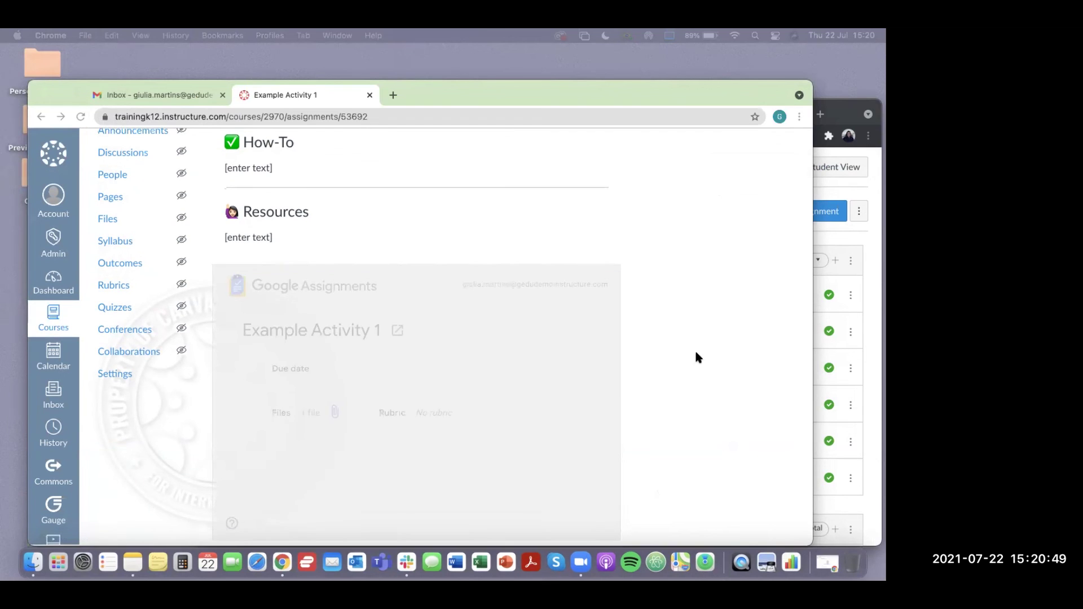
scroll(588, 393, down, 3)
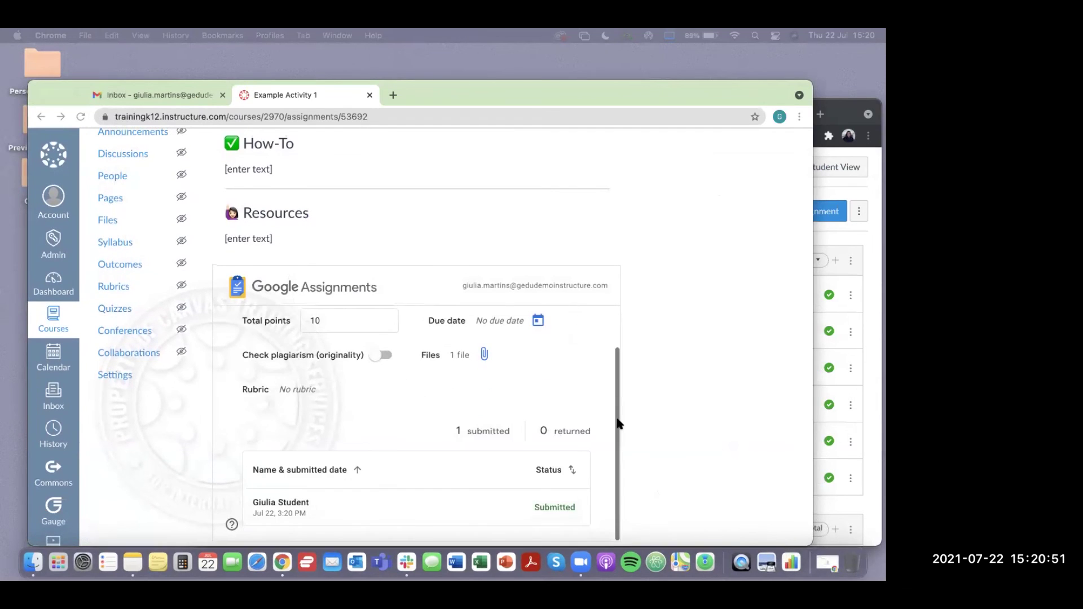
click(450, 427)
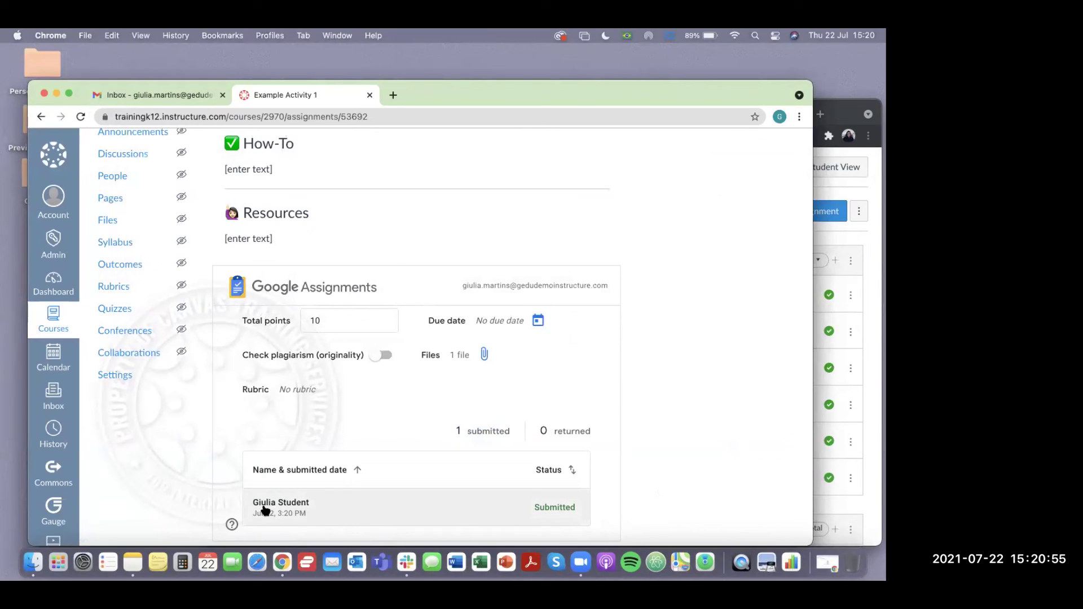
click(433, 510)
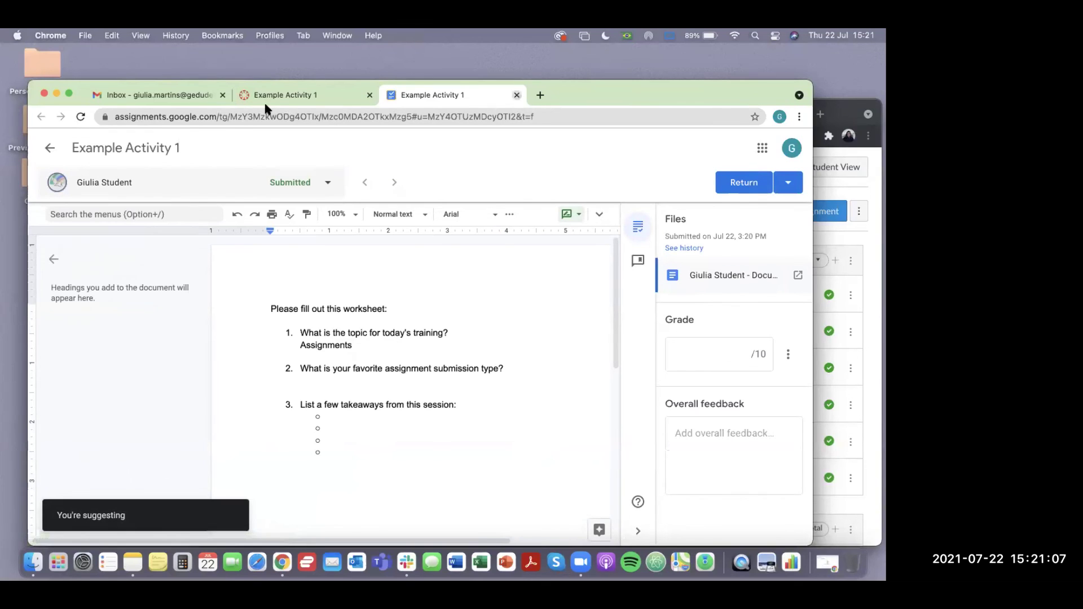
click(517, 96)
Restore the student's window to the Canvas page of Example Activity 1, and bring the Assignment Demo assignments window to the front.
click(152, 95)
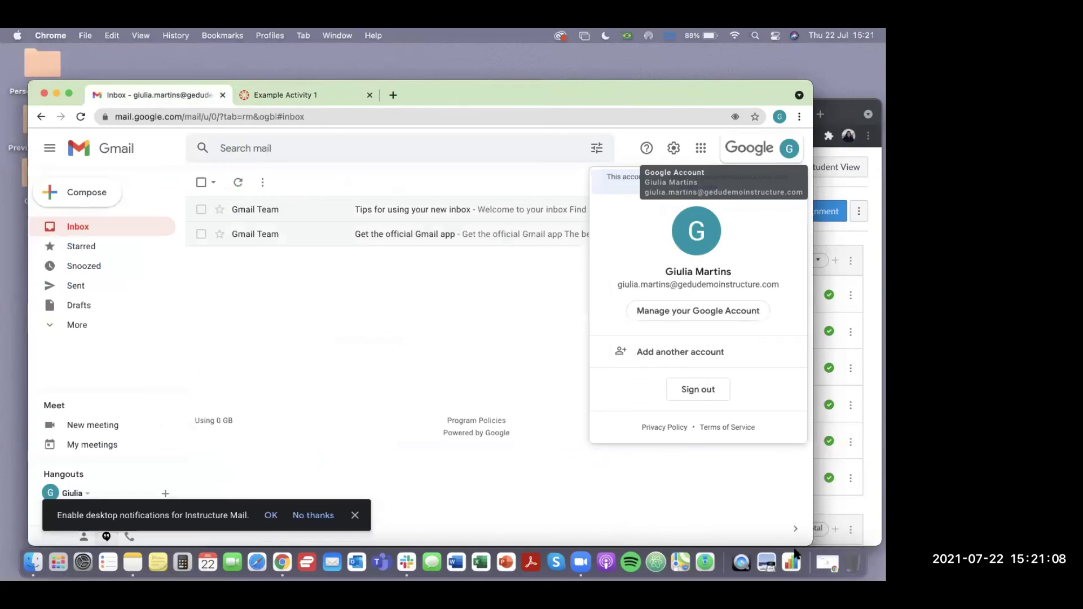
click(828, 562)
click(237, 93)
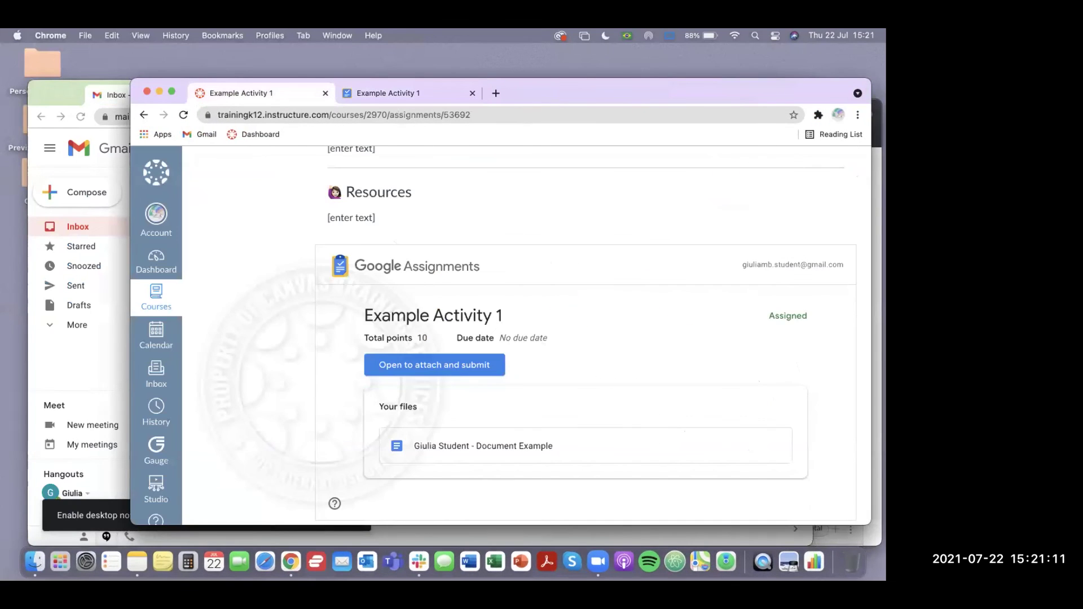
click(874, 541)
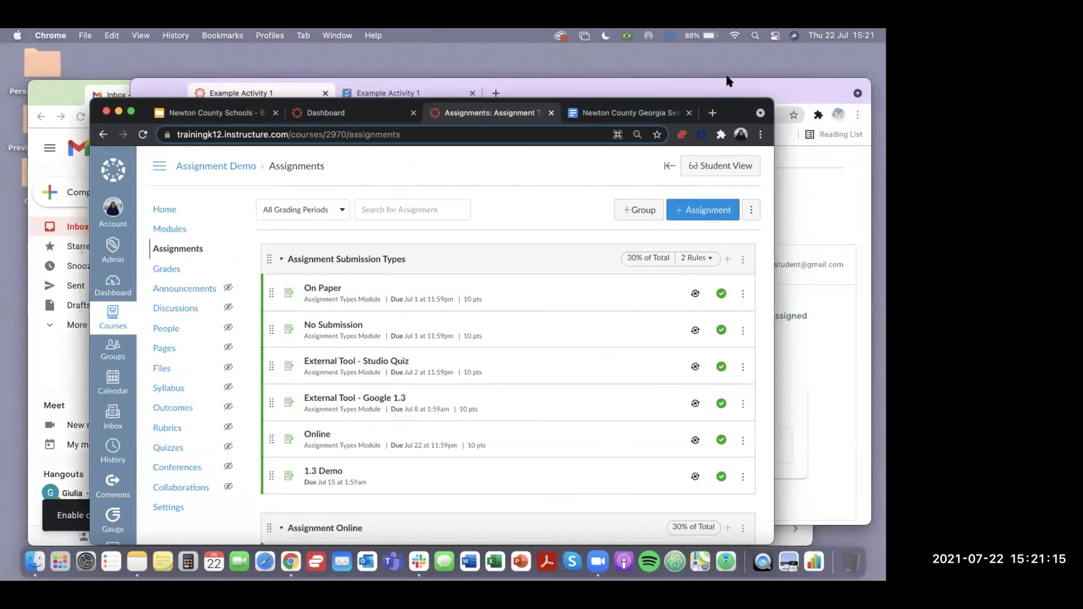
Switch to the training slides, advance to slide 19, "Activity: Google Apps with Assignments (PART ONE)", and enlarge the window.
click(193, 105)
click(167, 505)
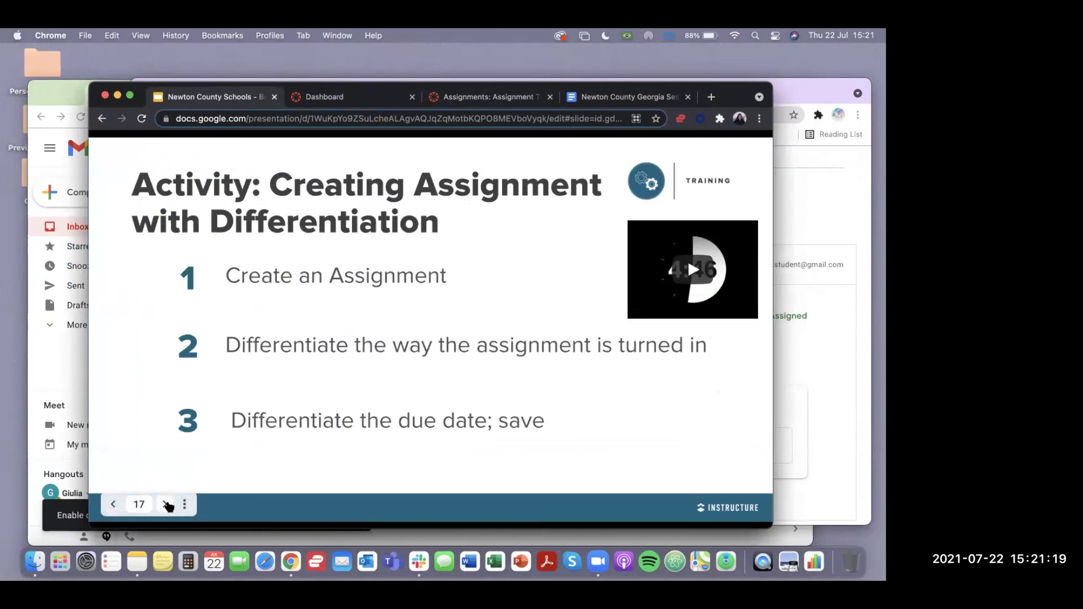
click(167, 505)
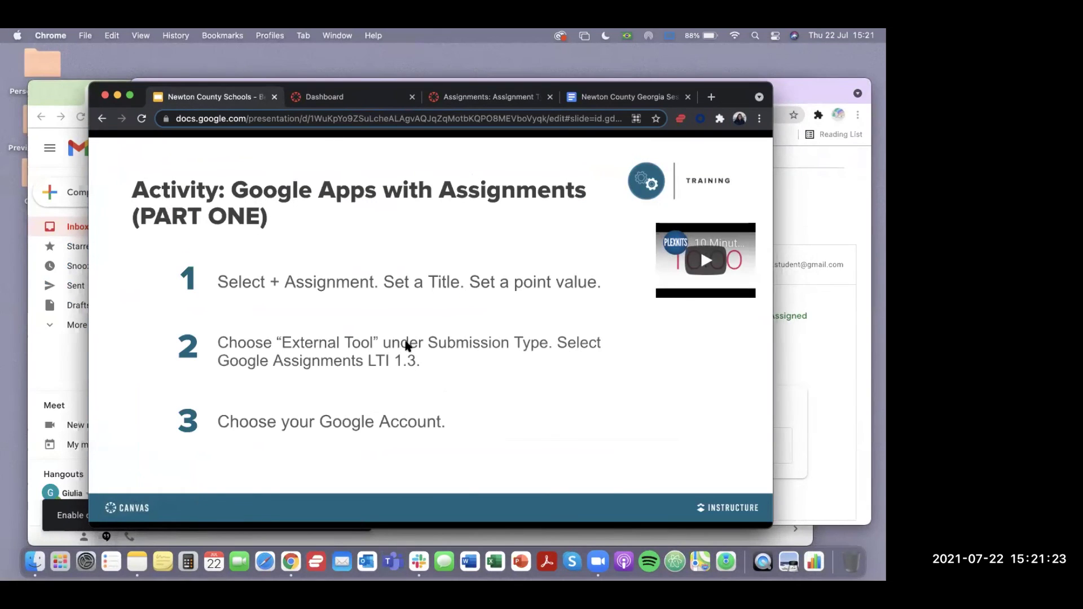
drag(773, 529, 832, 555)
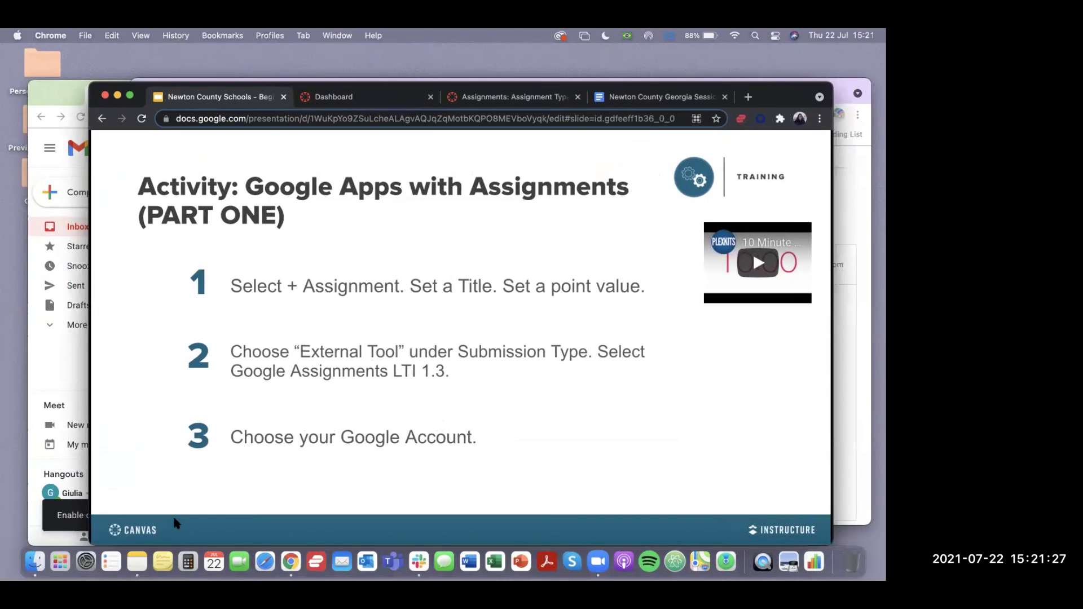
mouse_move(169, 526)
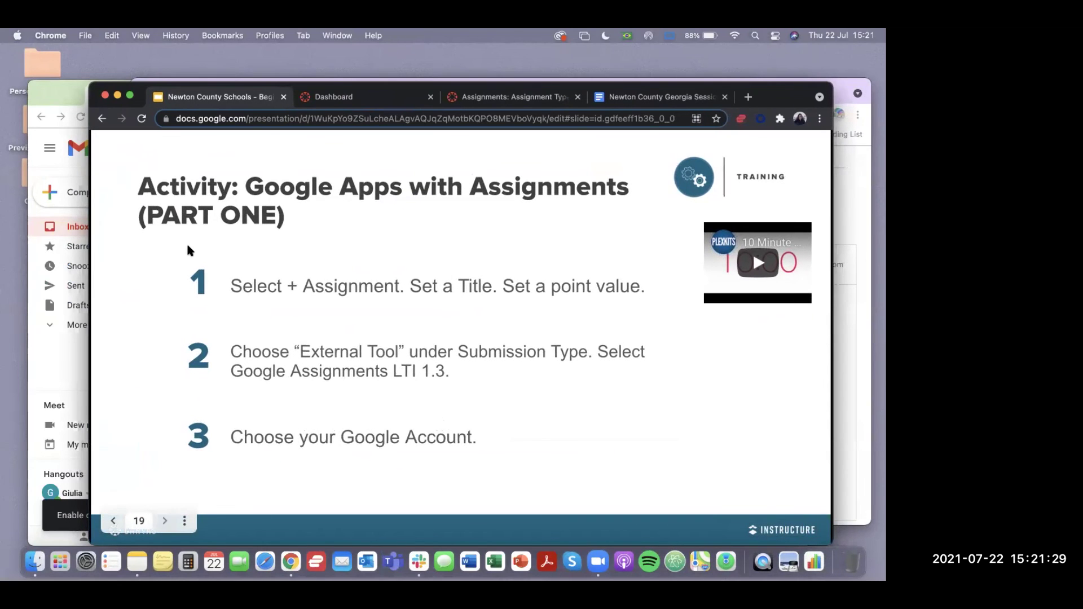